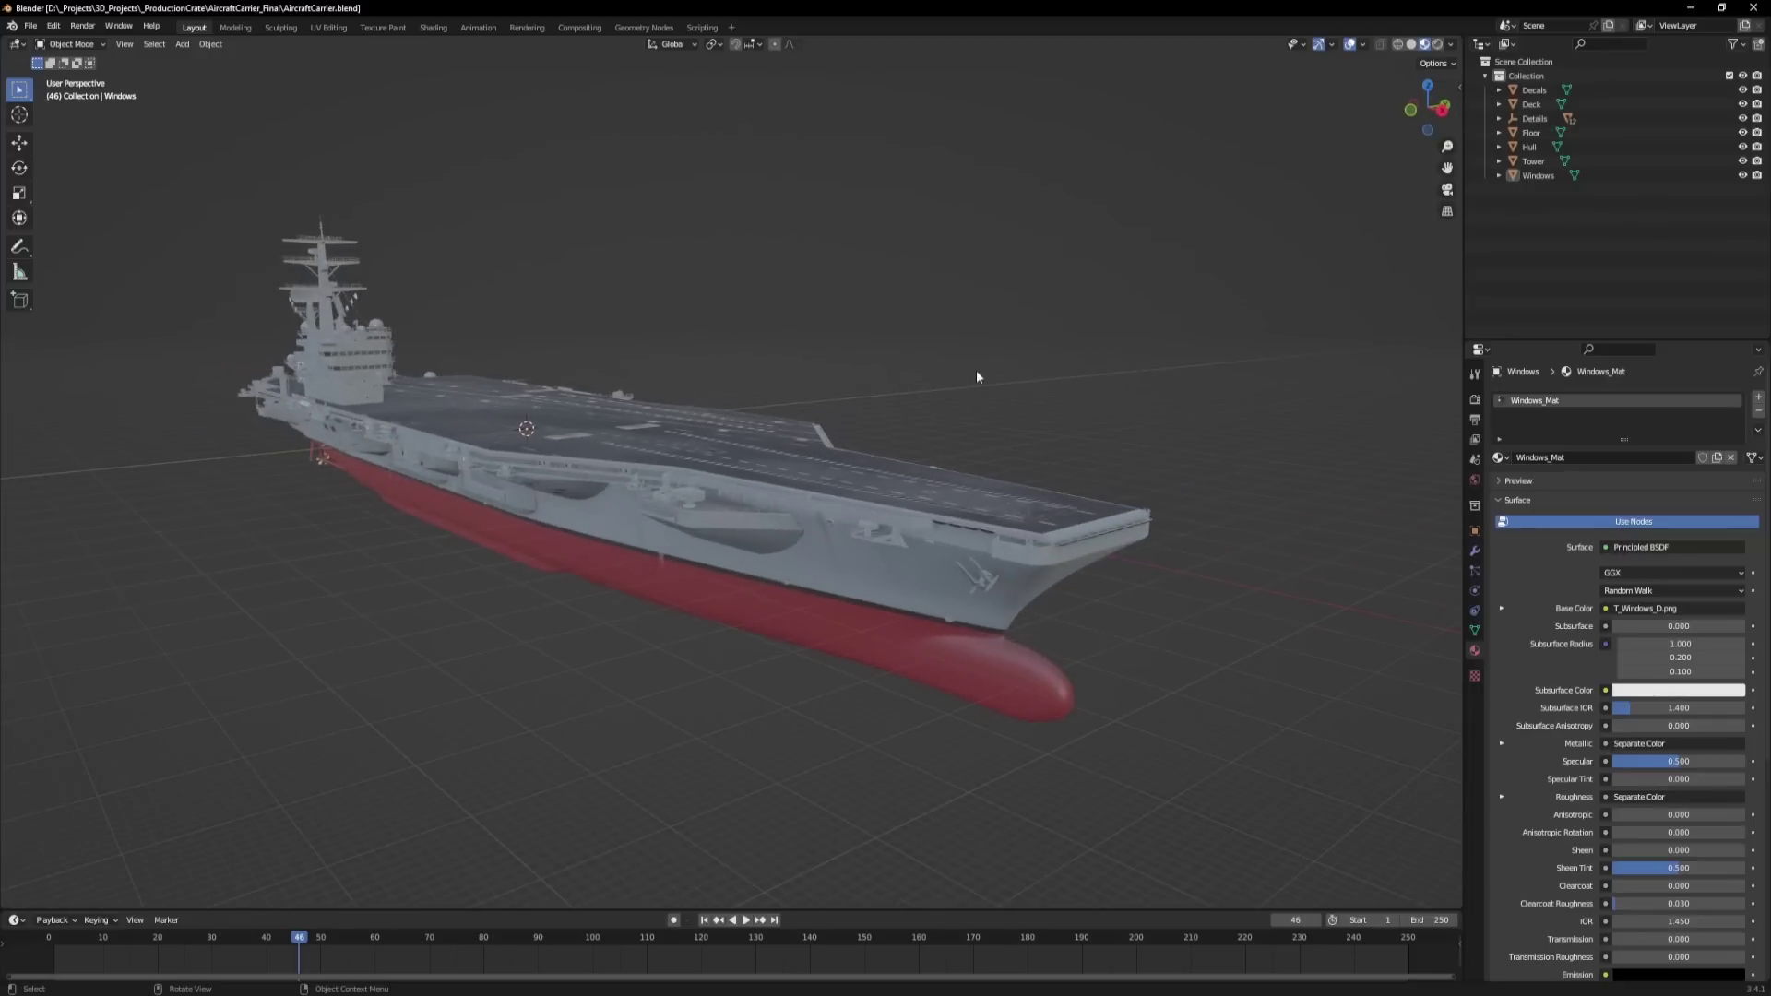
middle_drag(977, 371, 827, 334)
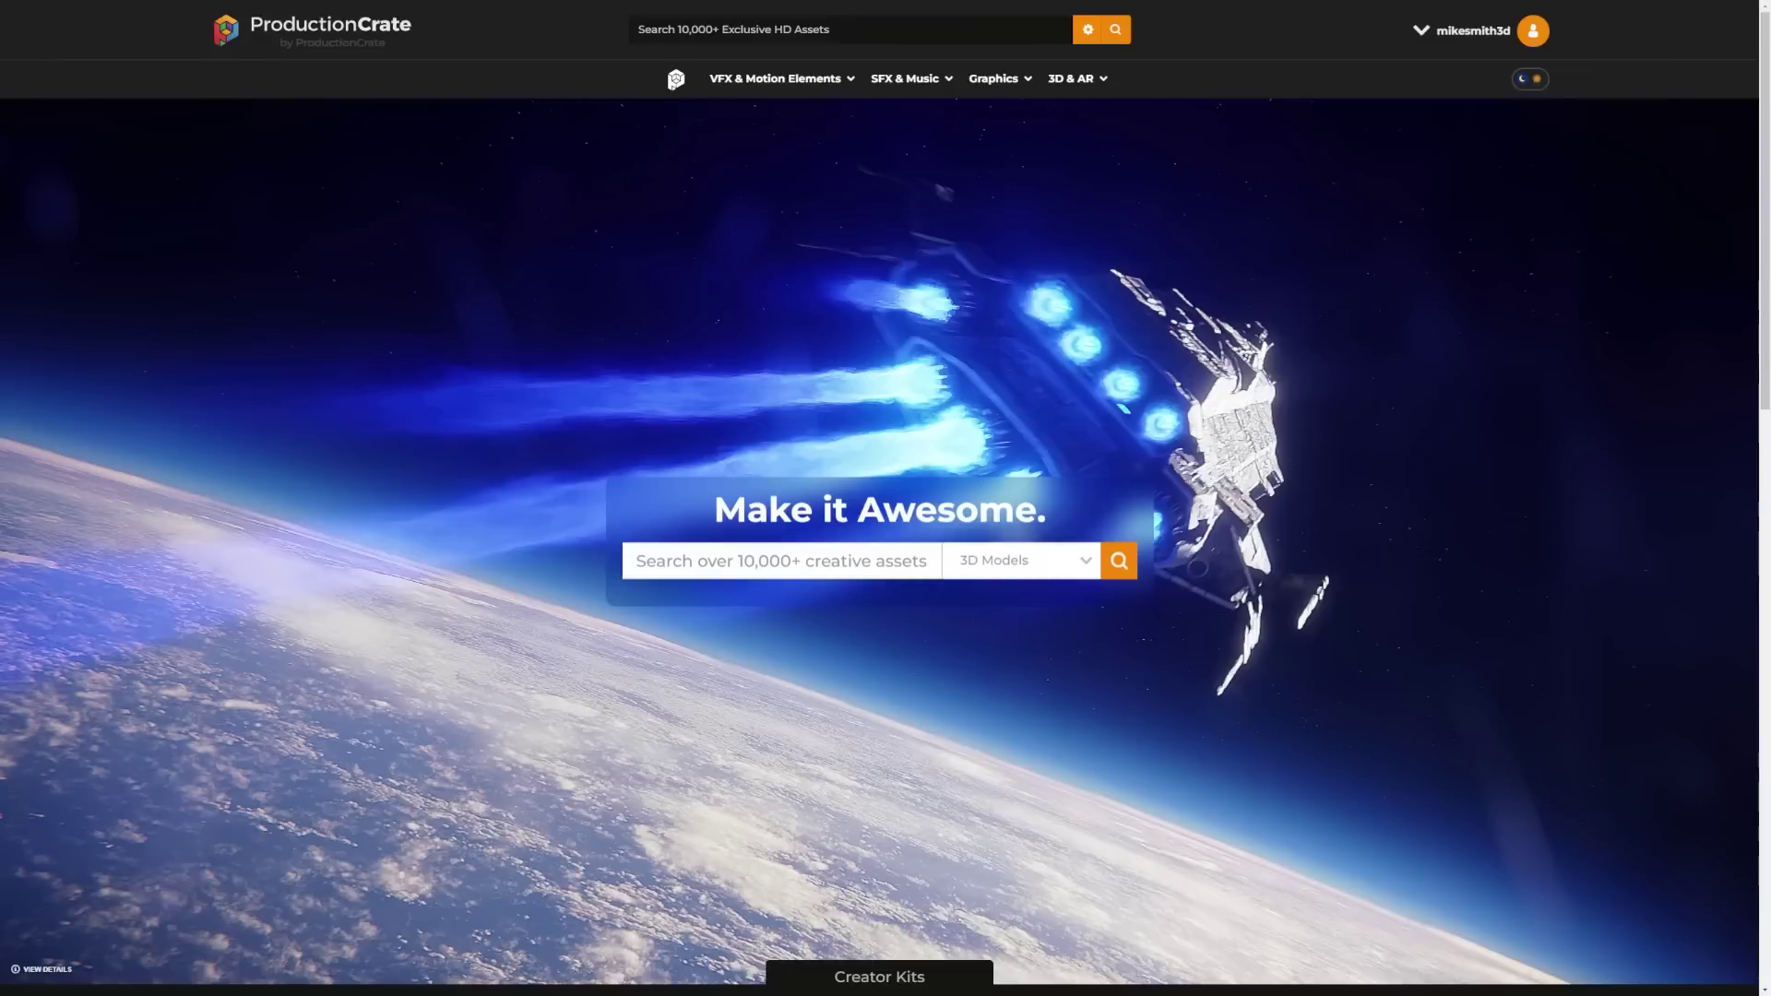
On the ProductionCrate website, search the 3D models for "new" and open the Aircraft Carrier's download options.
click(720, 561)
text(new)
key(Return)
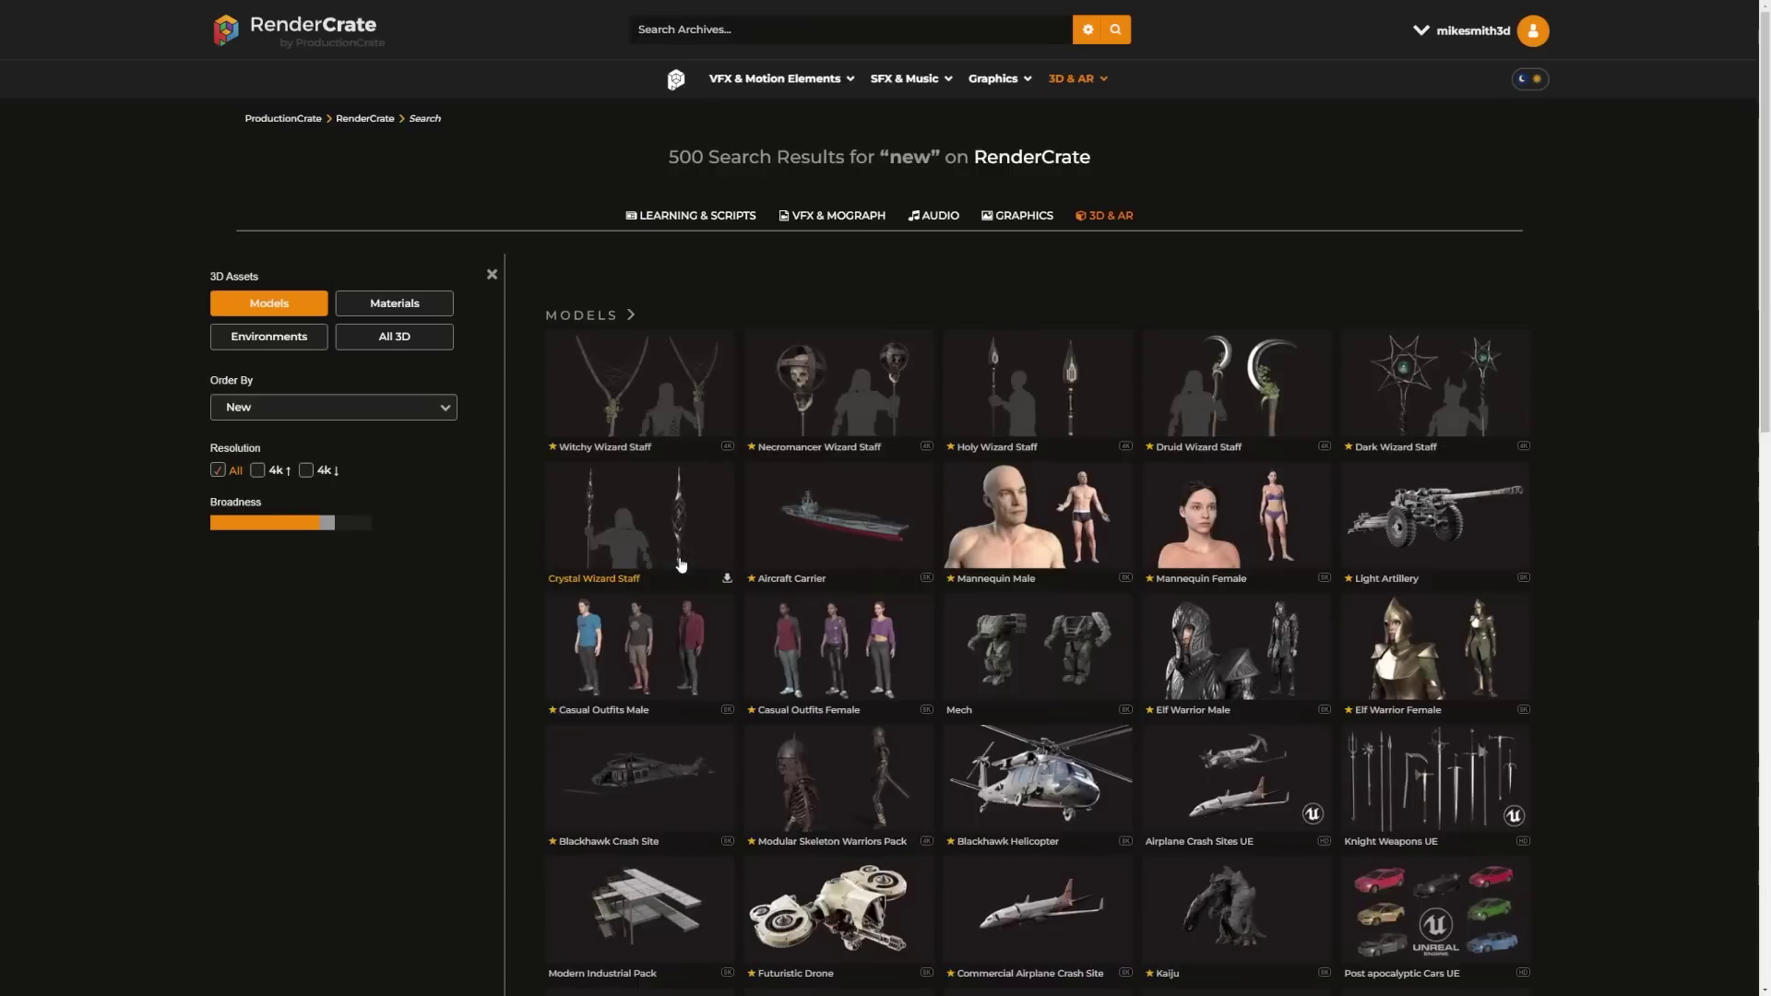
click(803, 527)
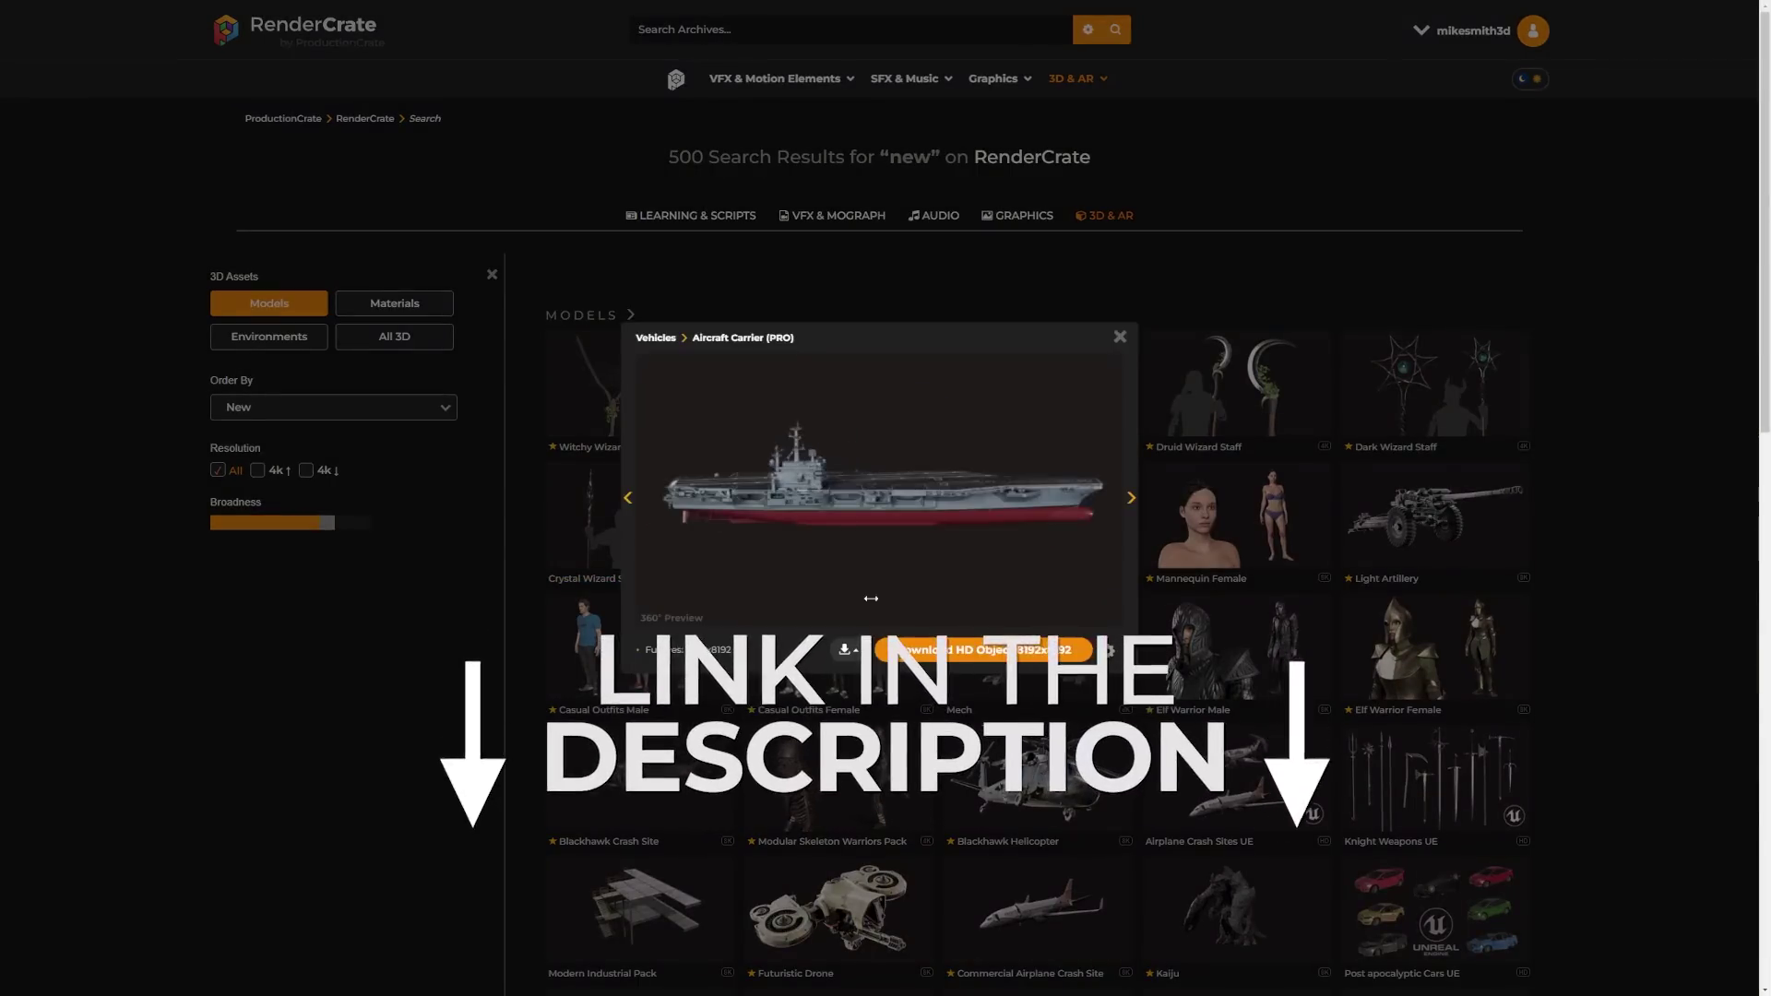
click(844, 649)
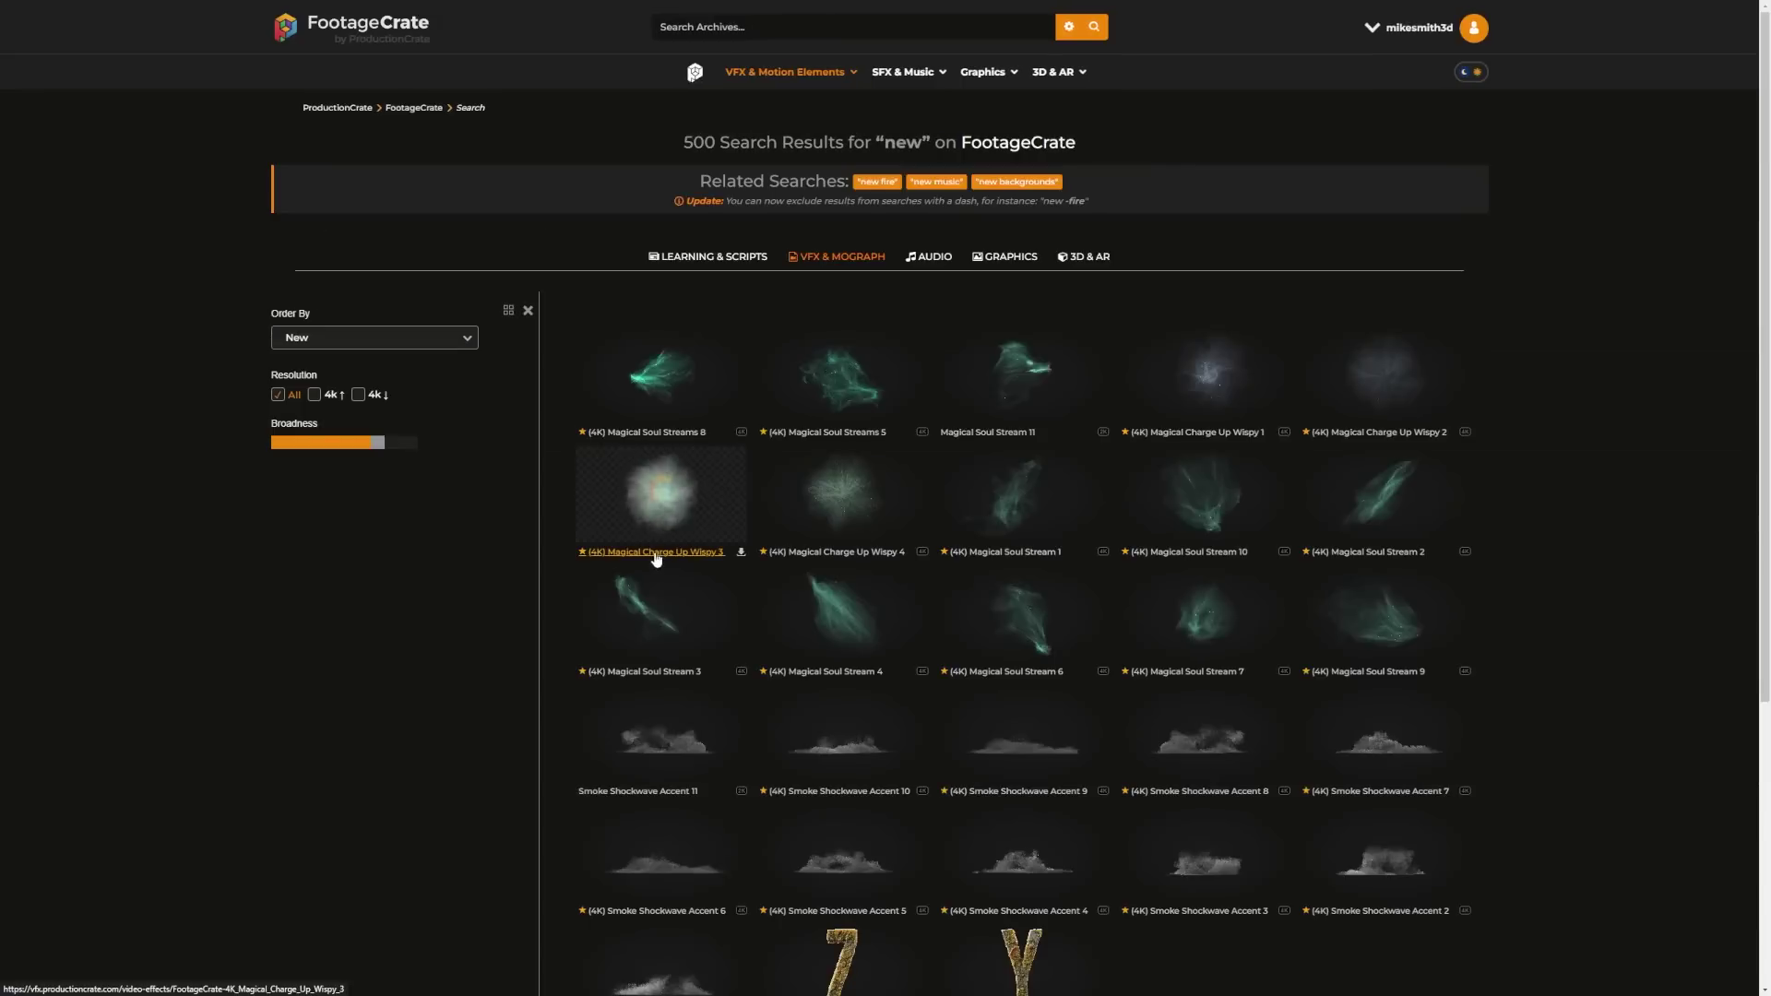
Search all 3D assets for "new", reopen the Aircraft Carrier entry and review its available ZIP download formats.
click(1091, 253)
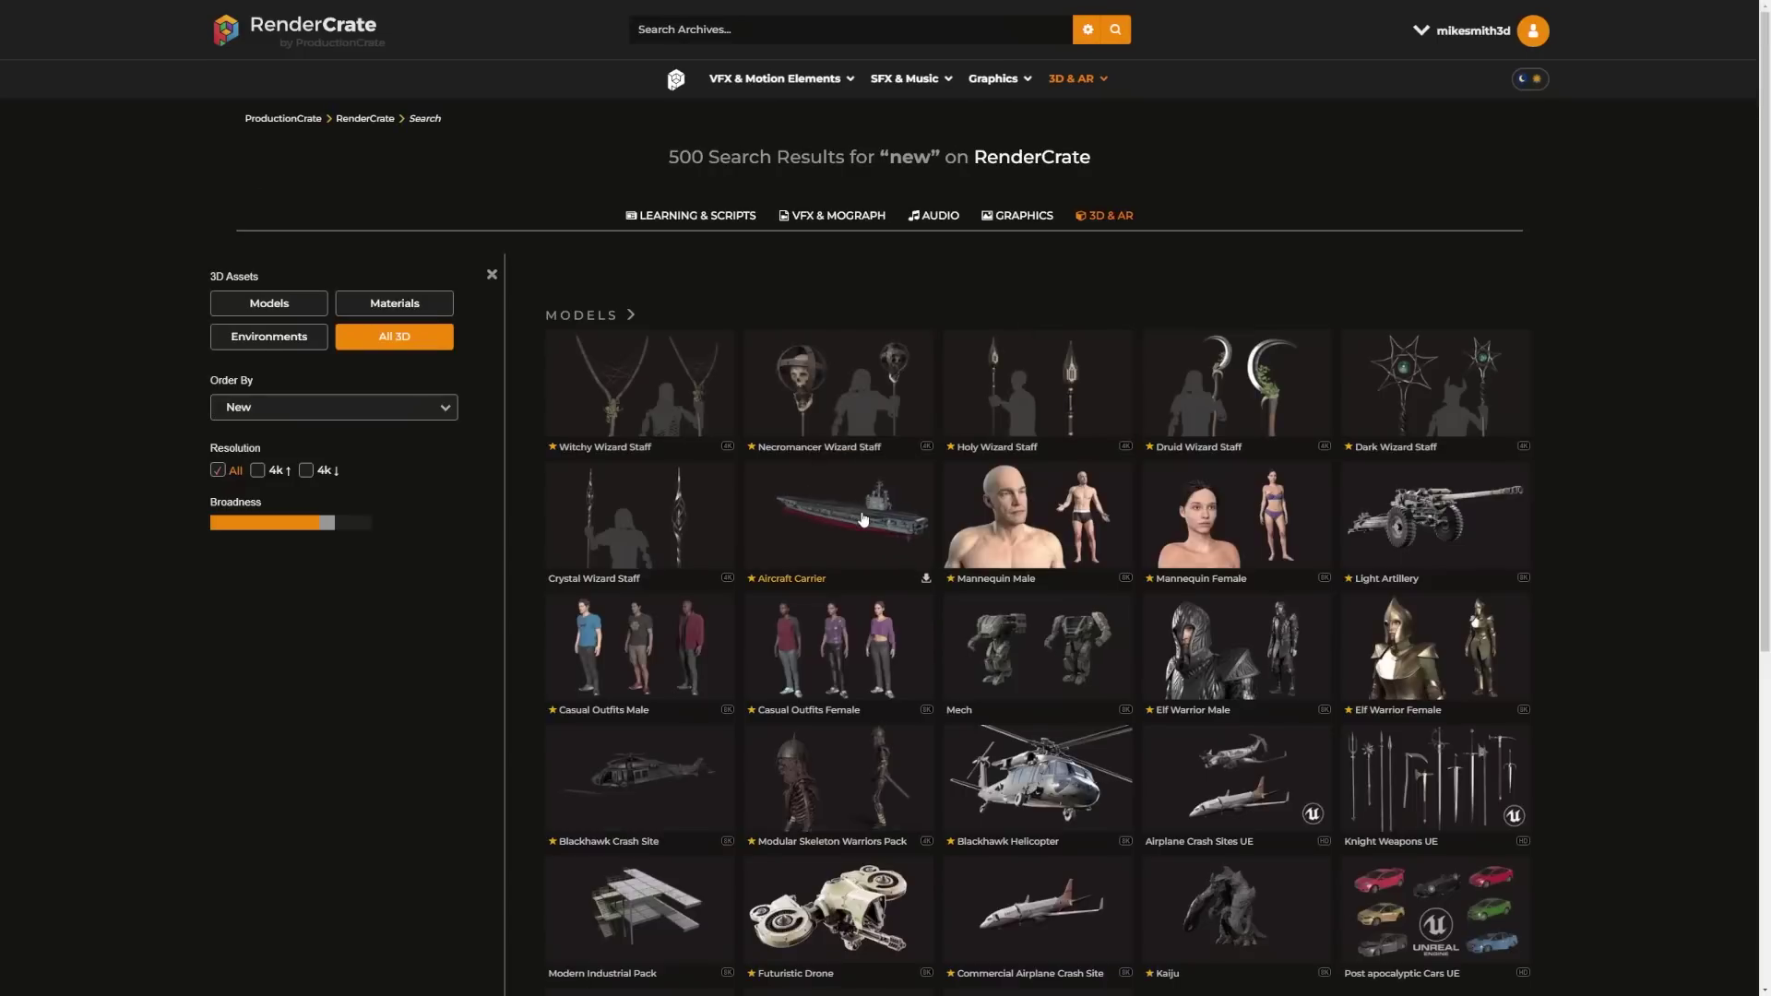
click(860, 512)
click(847, 649)
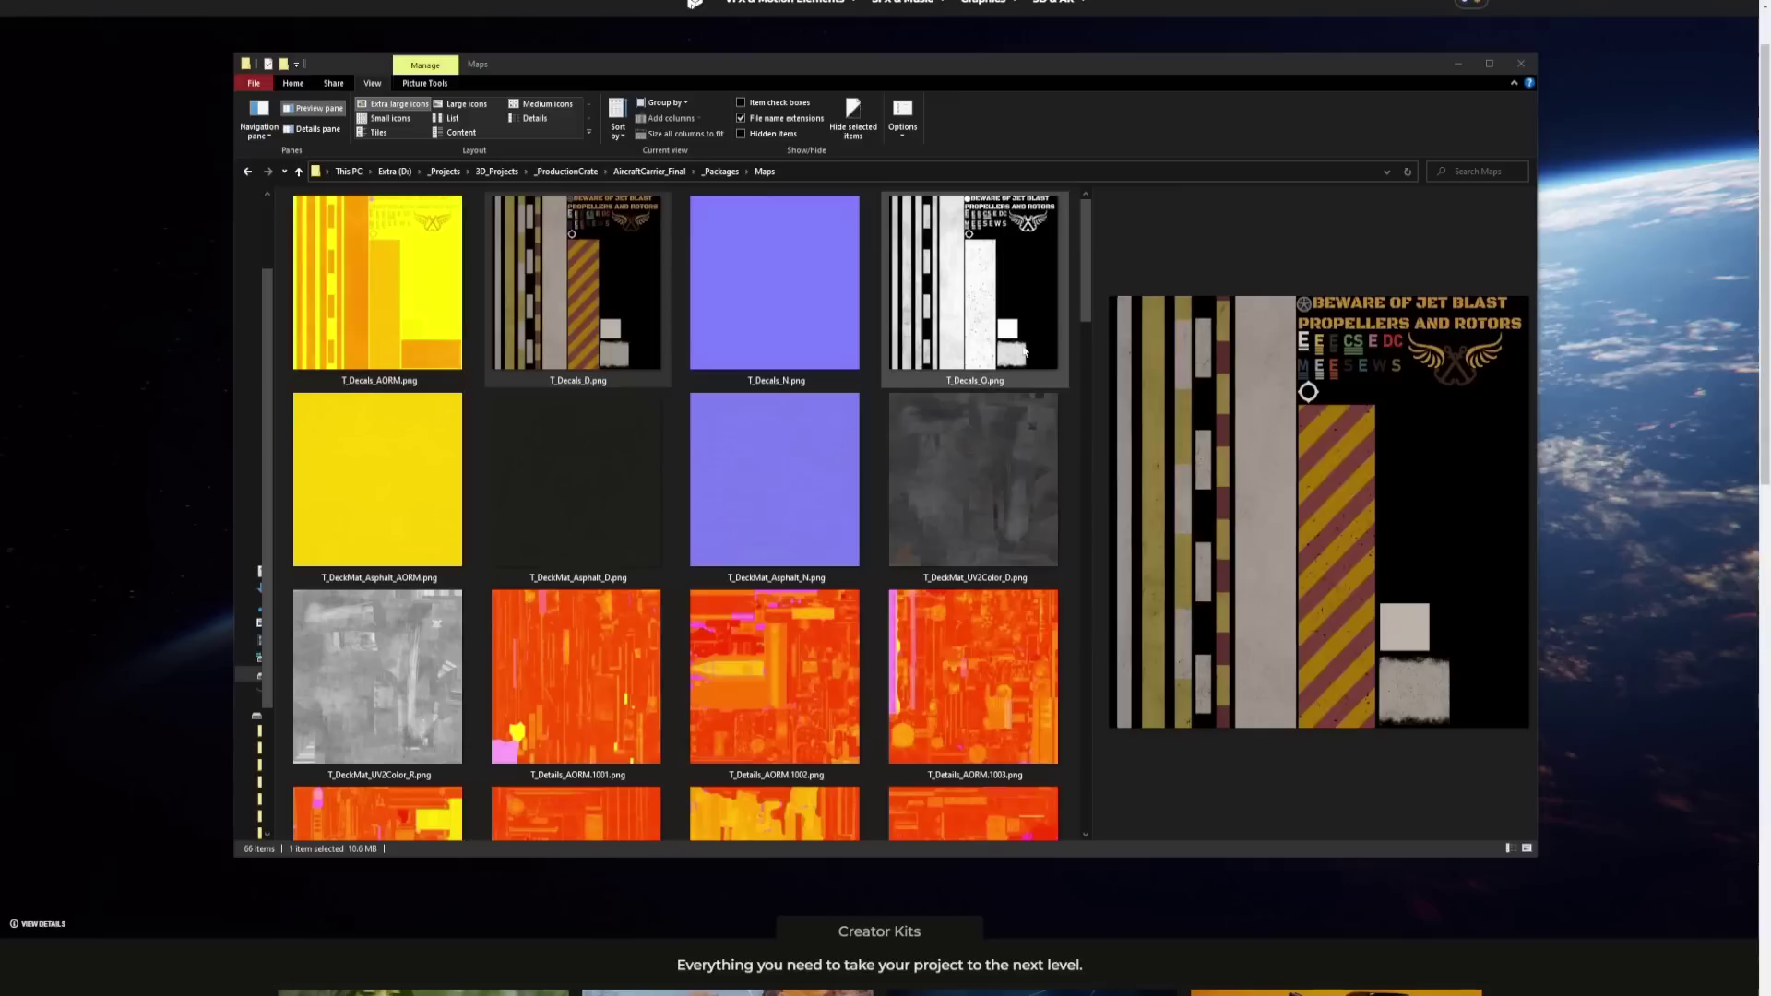
key(Left)
key(Right)
key(Left)
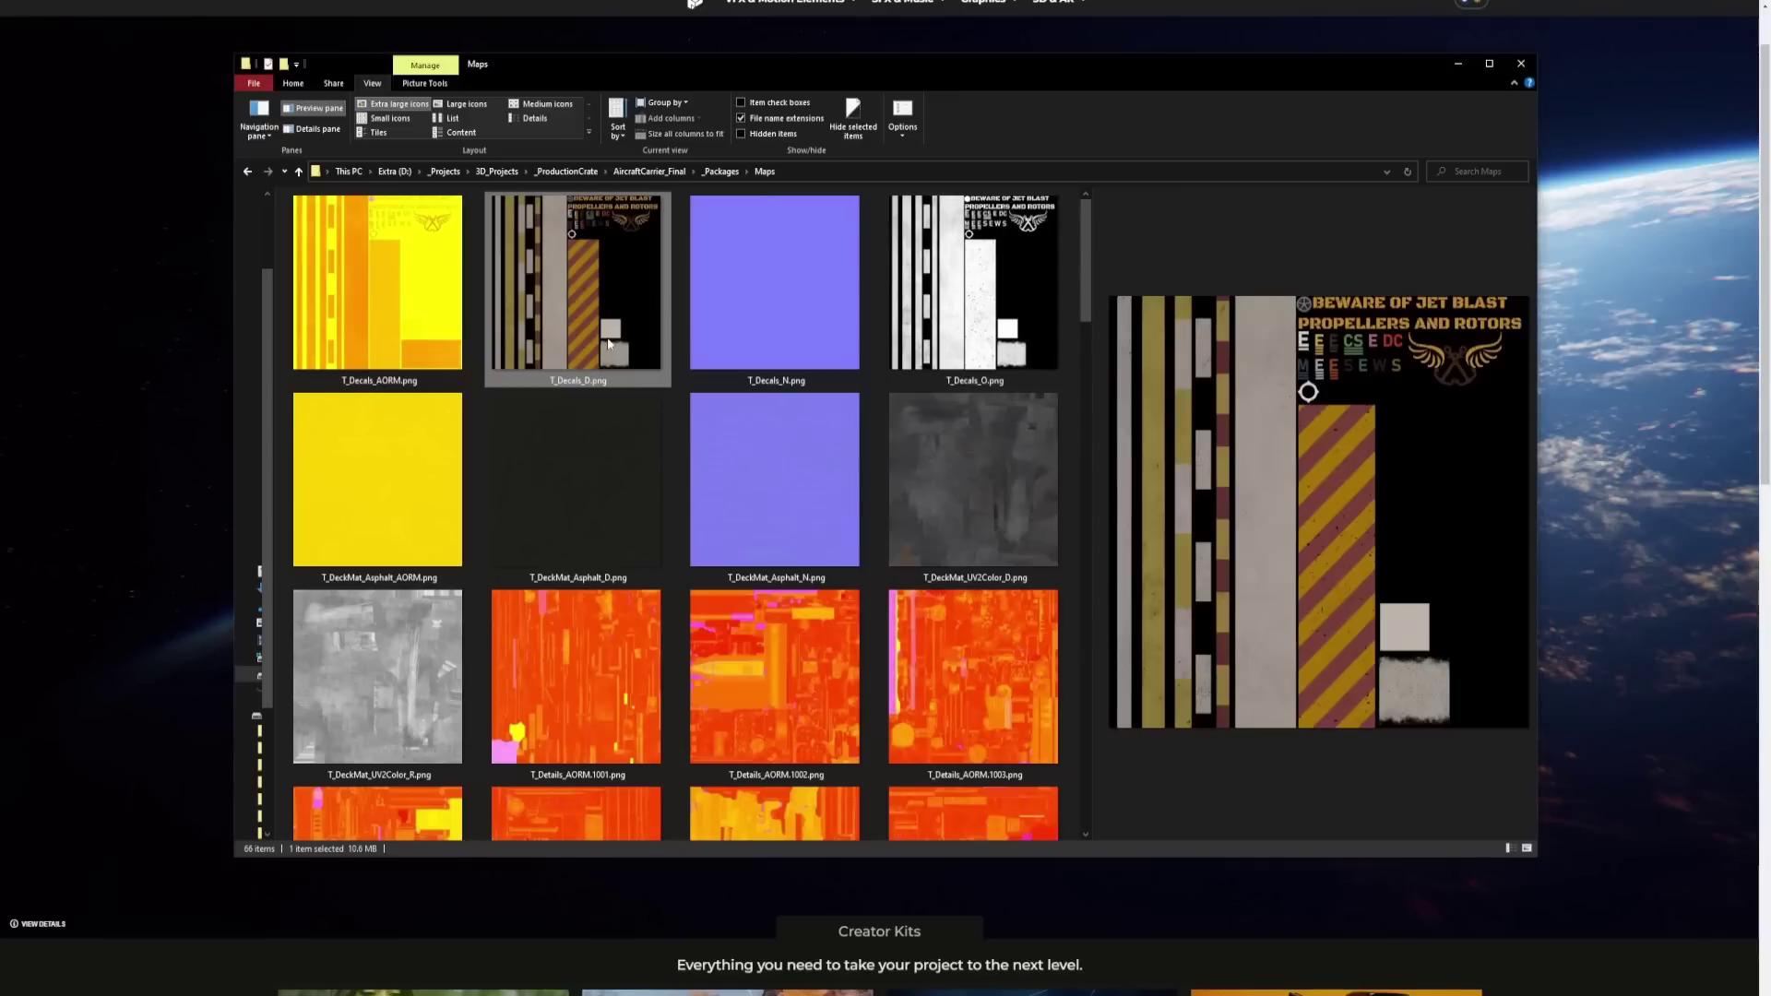
In File Explorer, look through the aircraft carrier's texture images in the Maps folder.
click(957, 518)
click(976, 300)
click(752, 304)
click(612, 303)
scroll(1033, 433, down, 15)
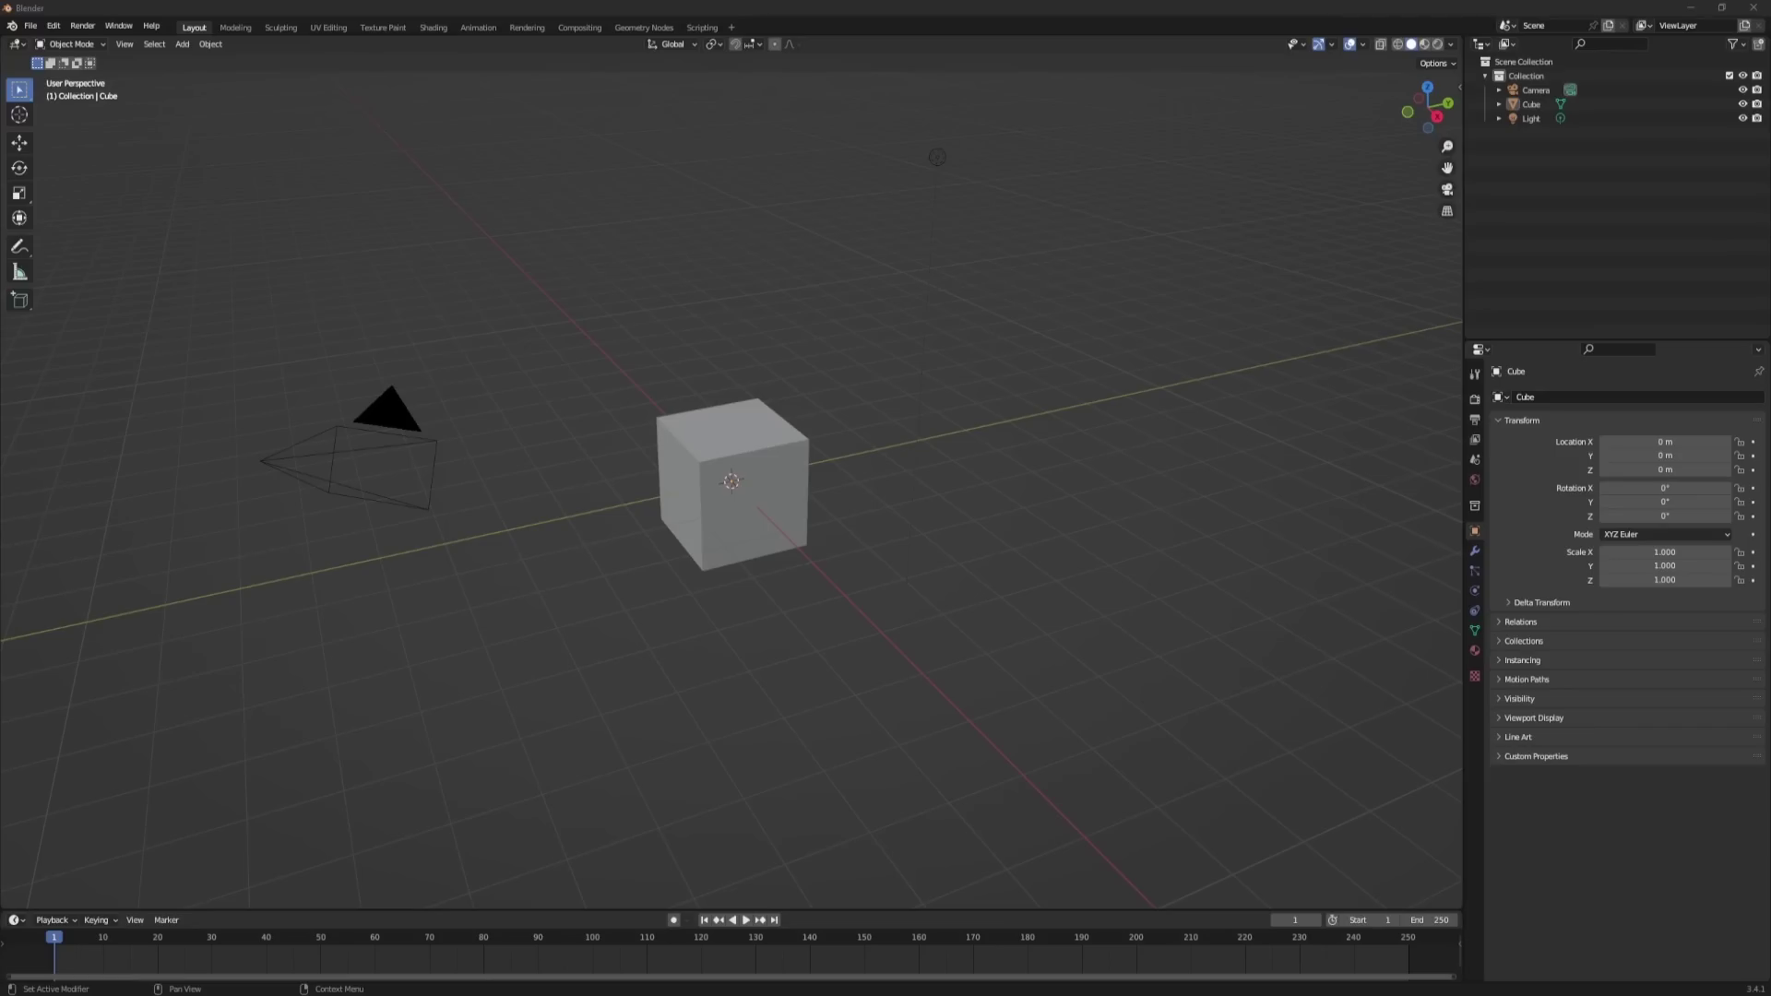
click(643, 298)
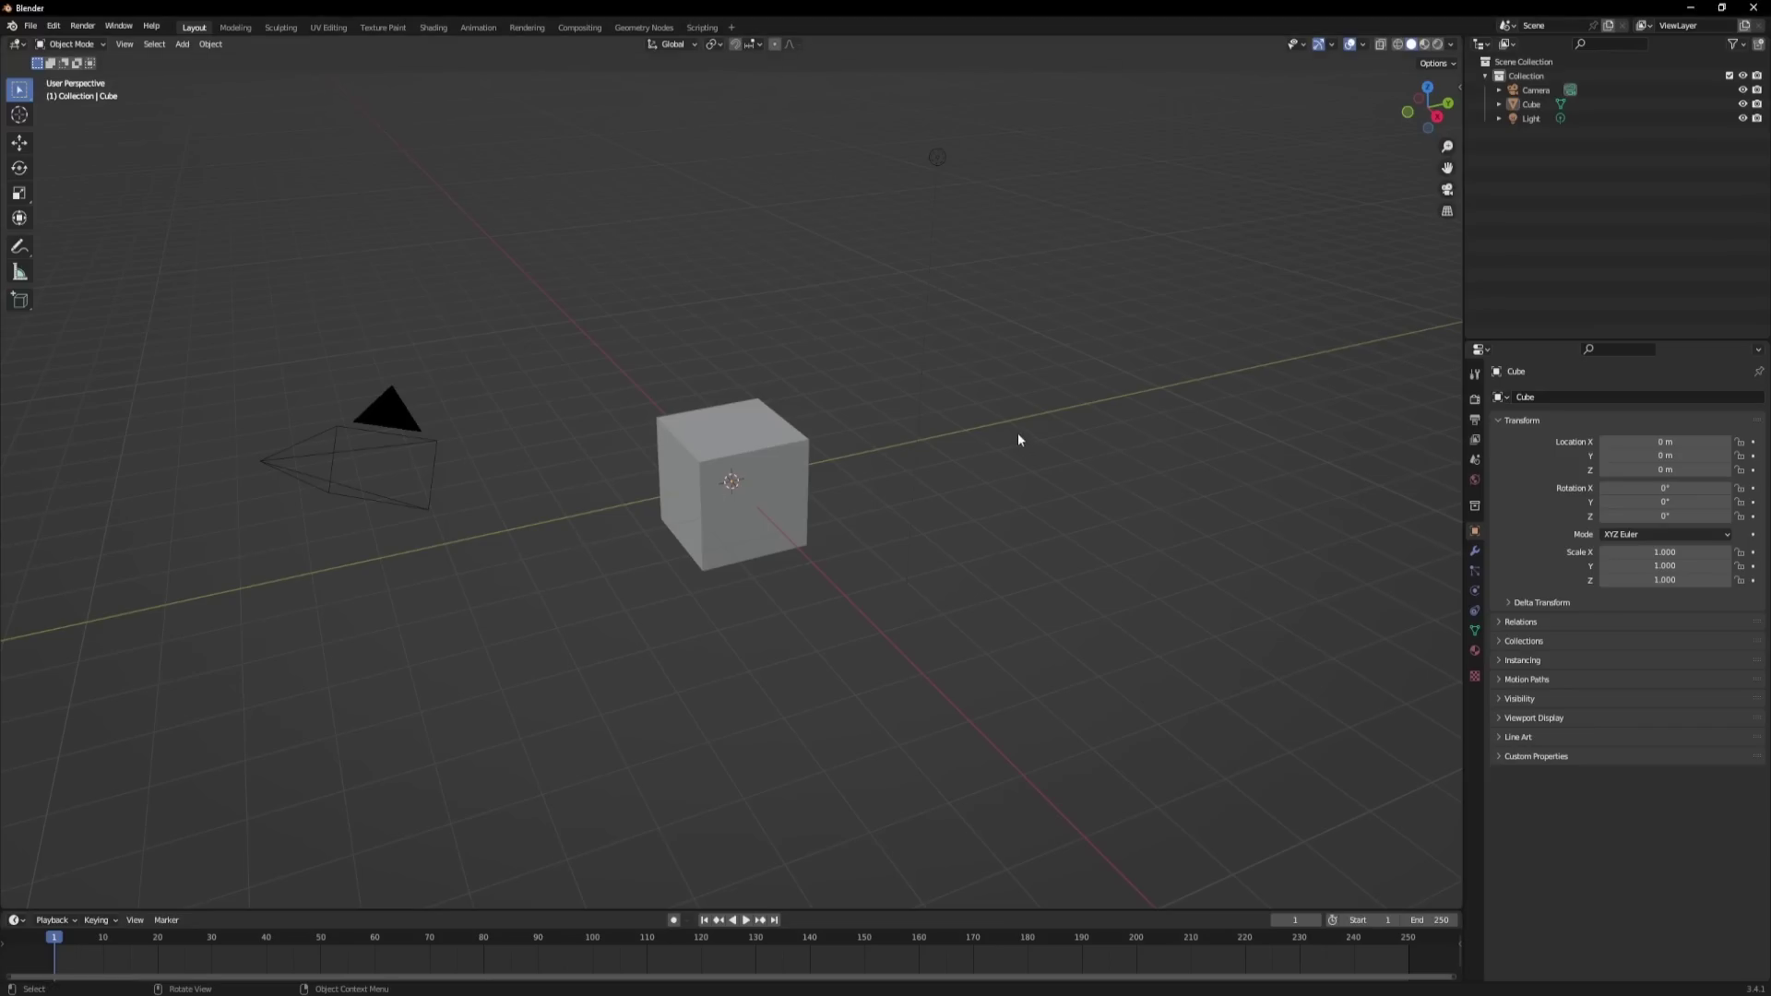
In Blender, delete all default scene objects and import the FBX model SM_AircraftCarrier.fbx.
key(a)
key(Delete)
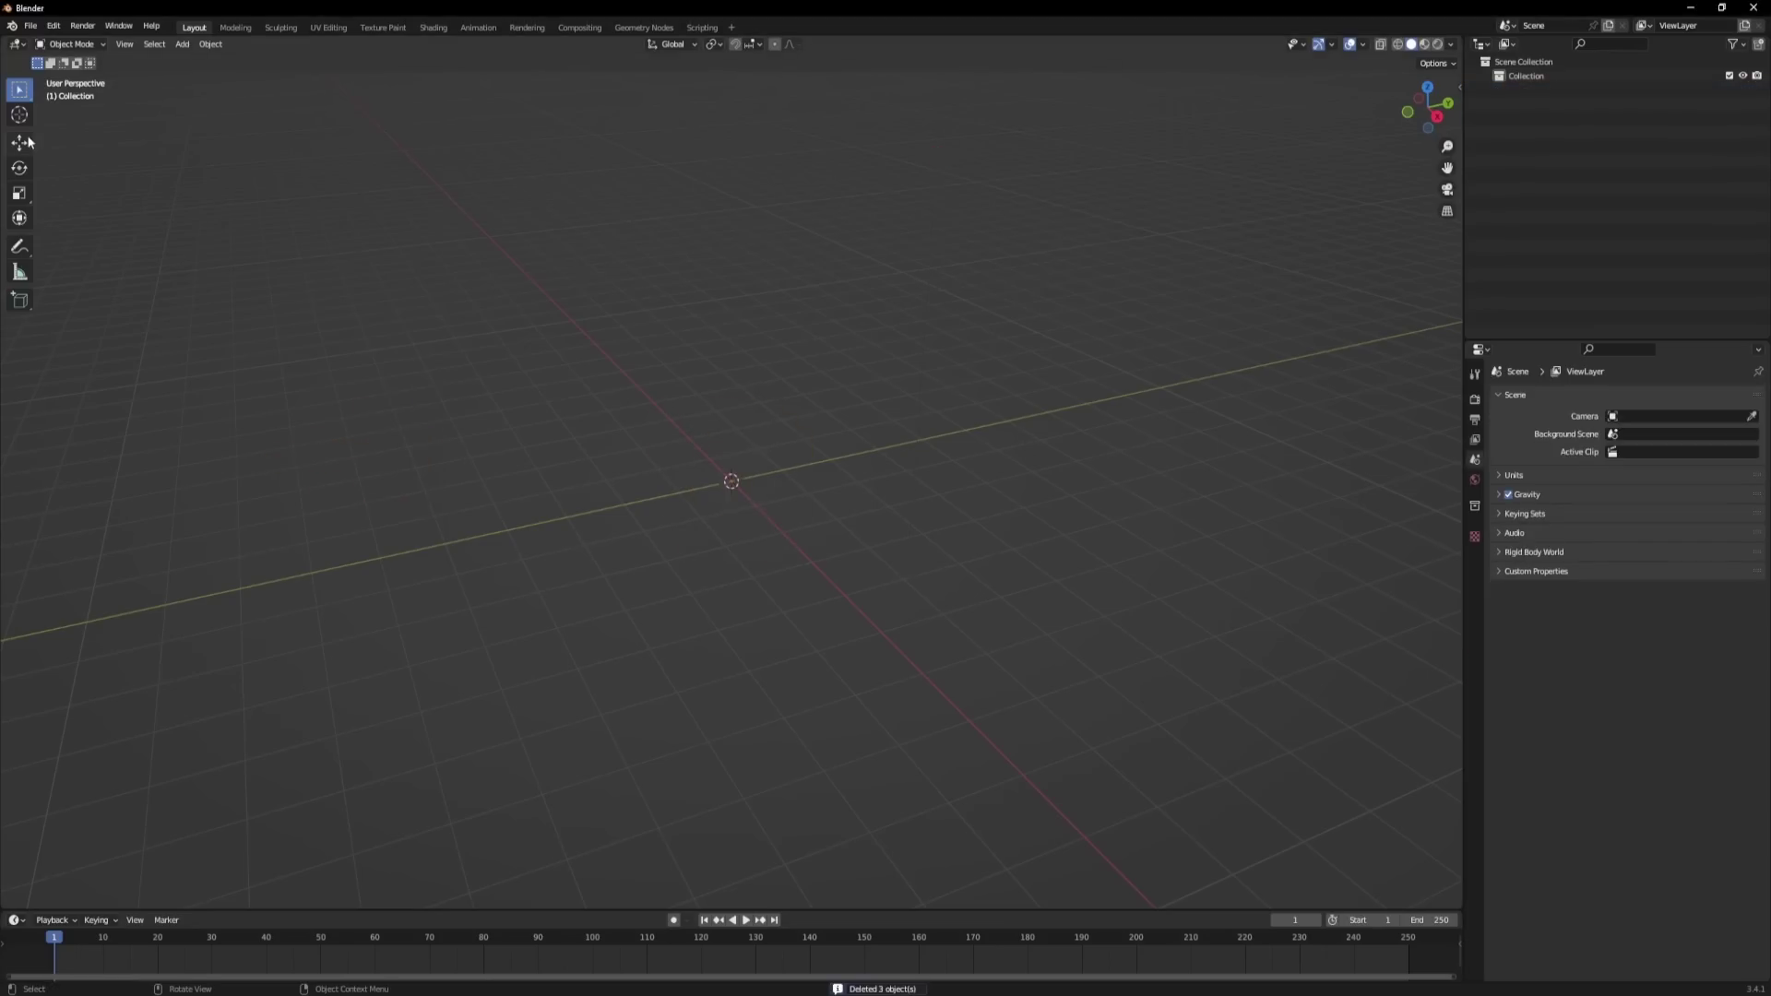
click(30, 26)
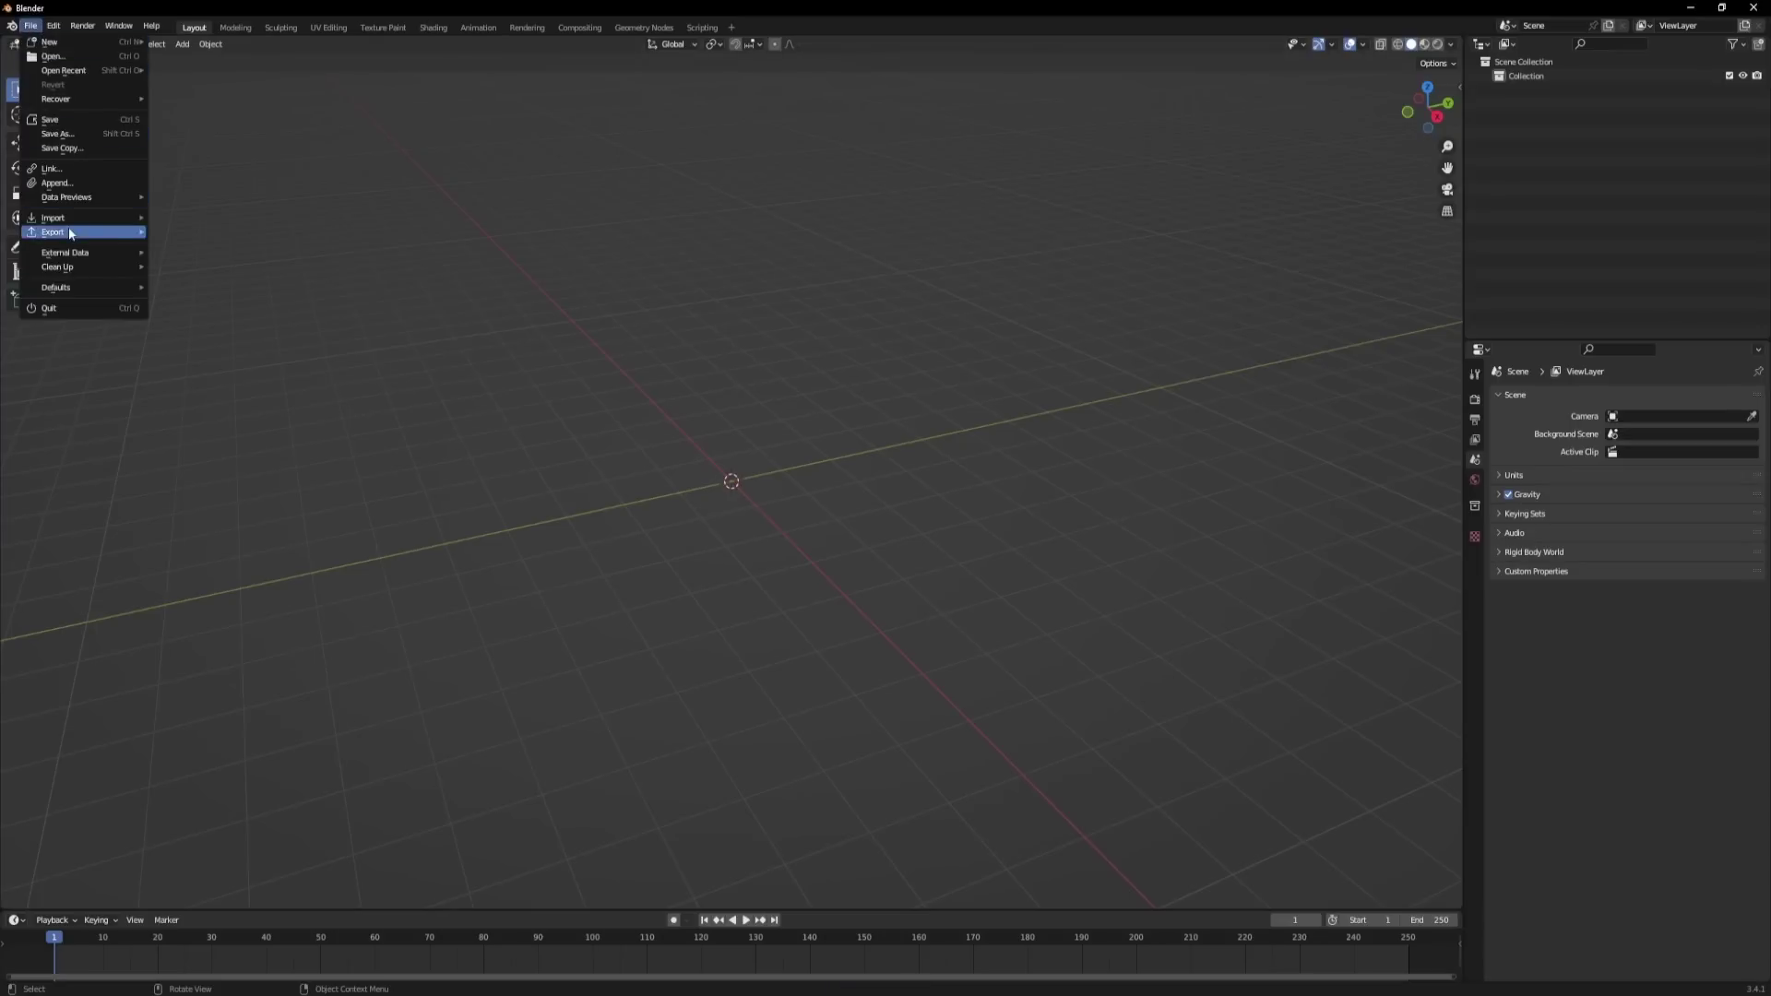
mouse_move(55, 218)
click(212, 359)
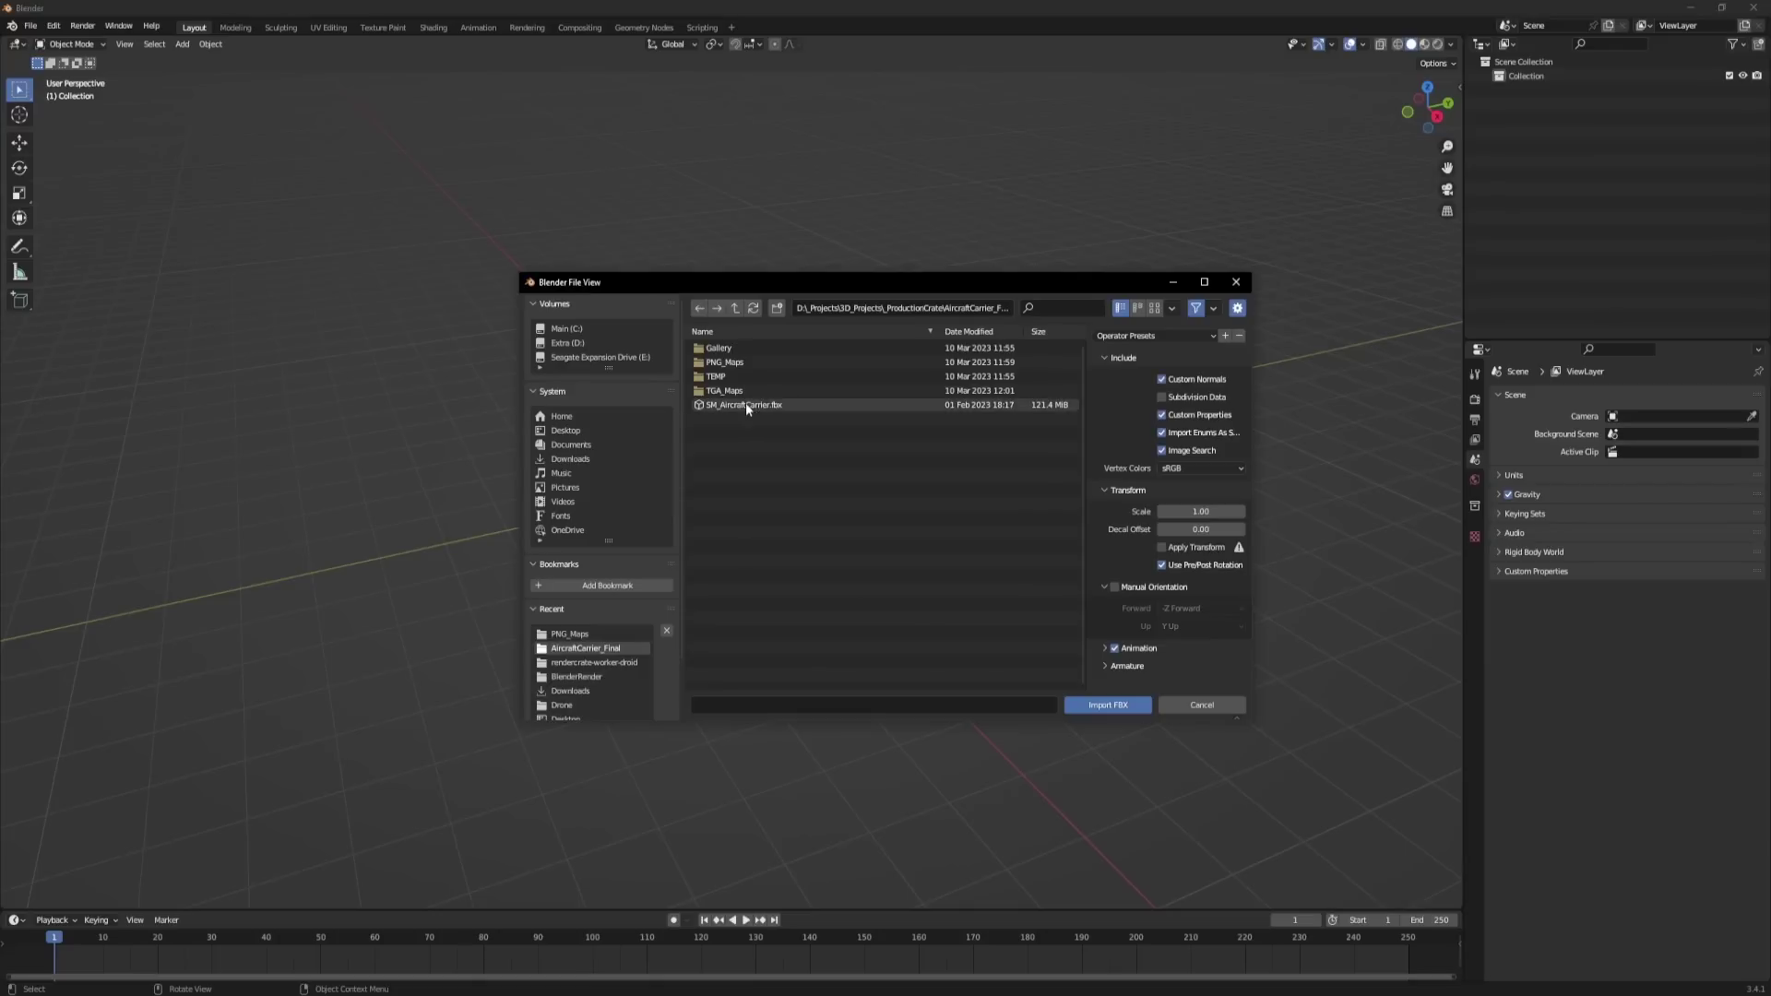
click(1085, 711)
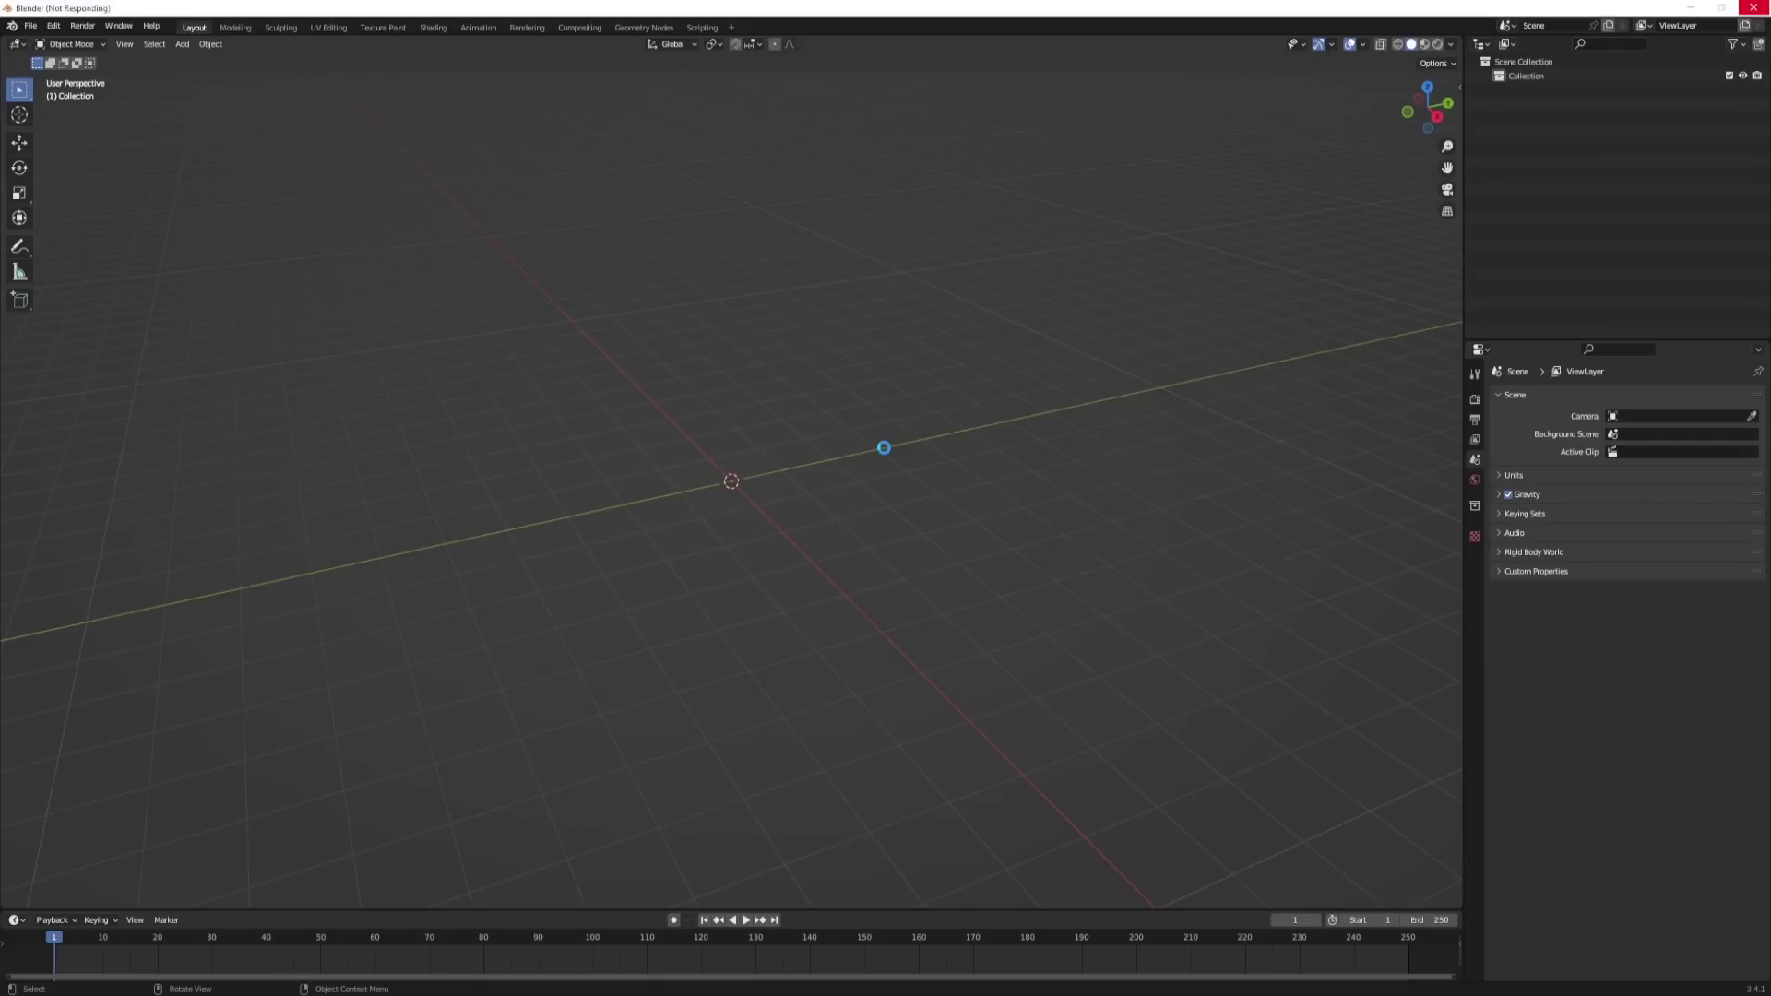
Inspect which parts of the carrier belong to the Decals, Deck, Details and Floor objects.
mouse_move(1192, 529)
middle_down()
mouse_move(1103, 478)
mouse_move(1208, 500)
middle_up()
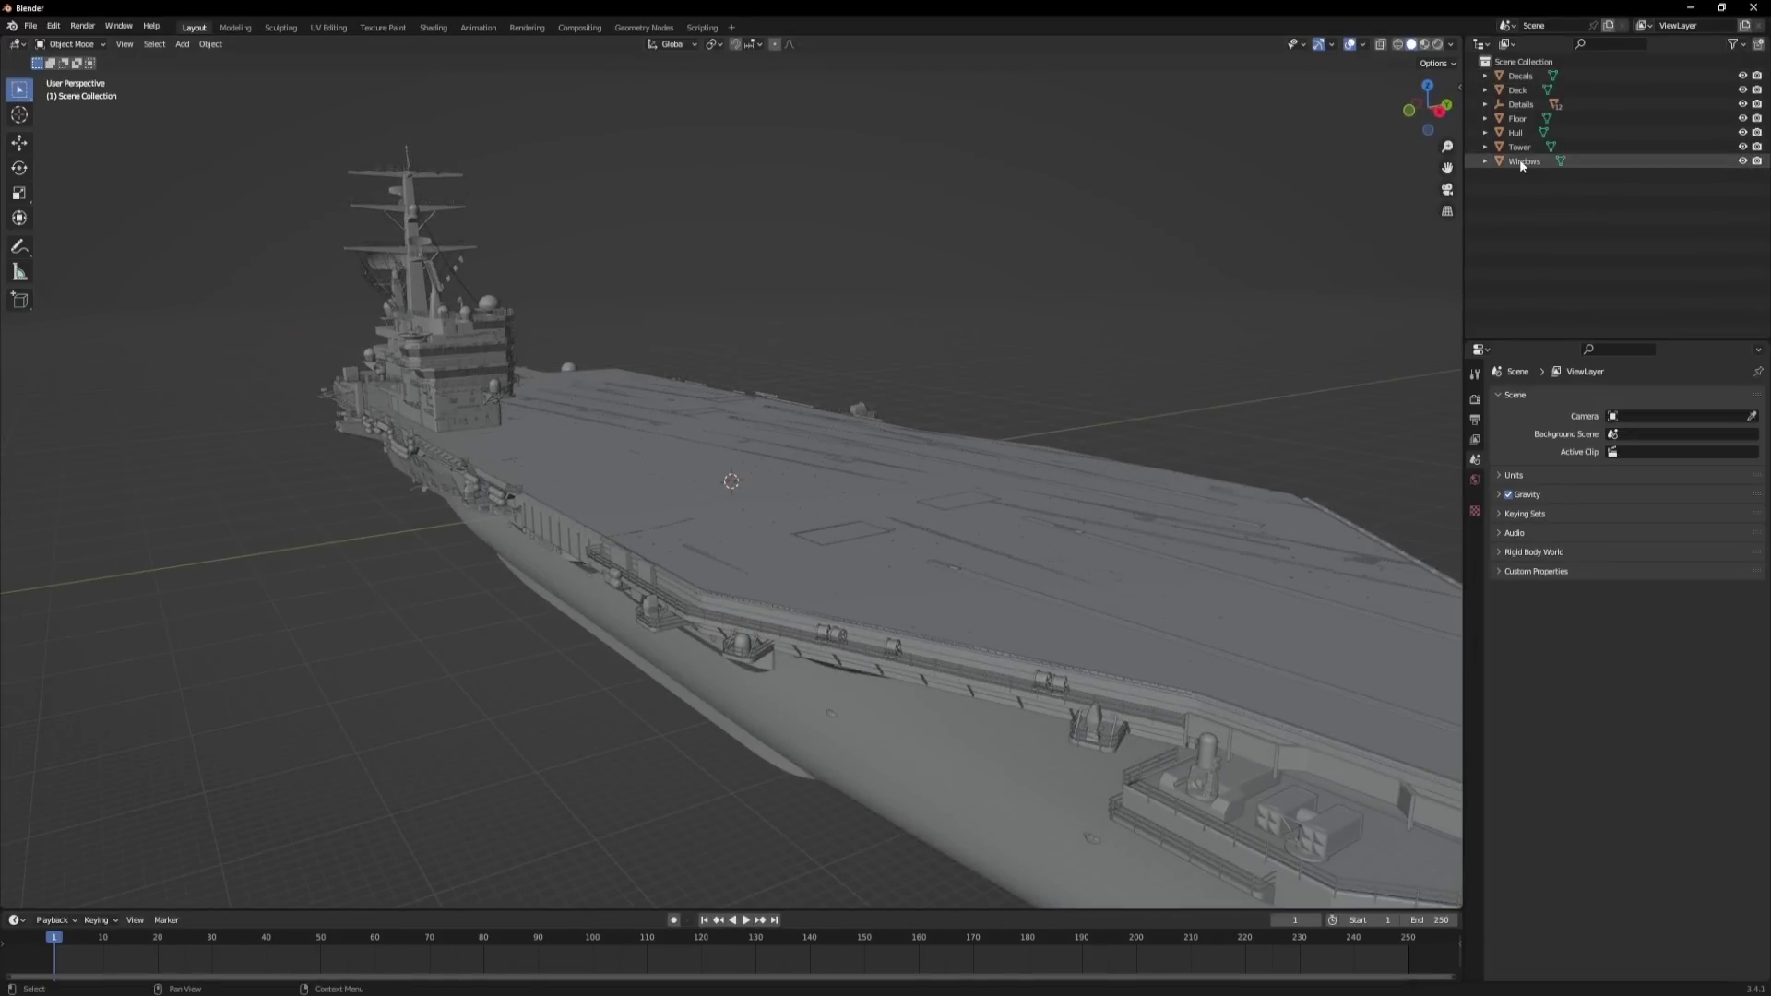
click(1520, 76)
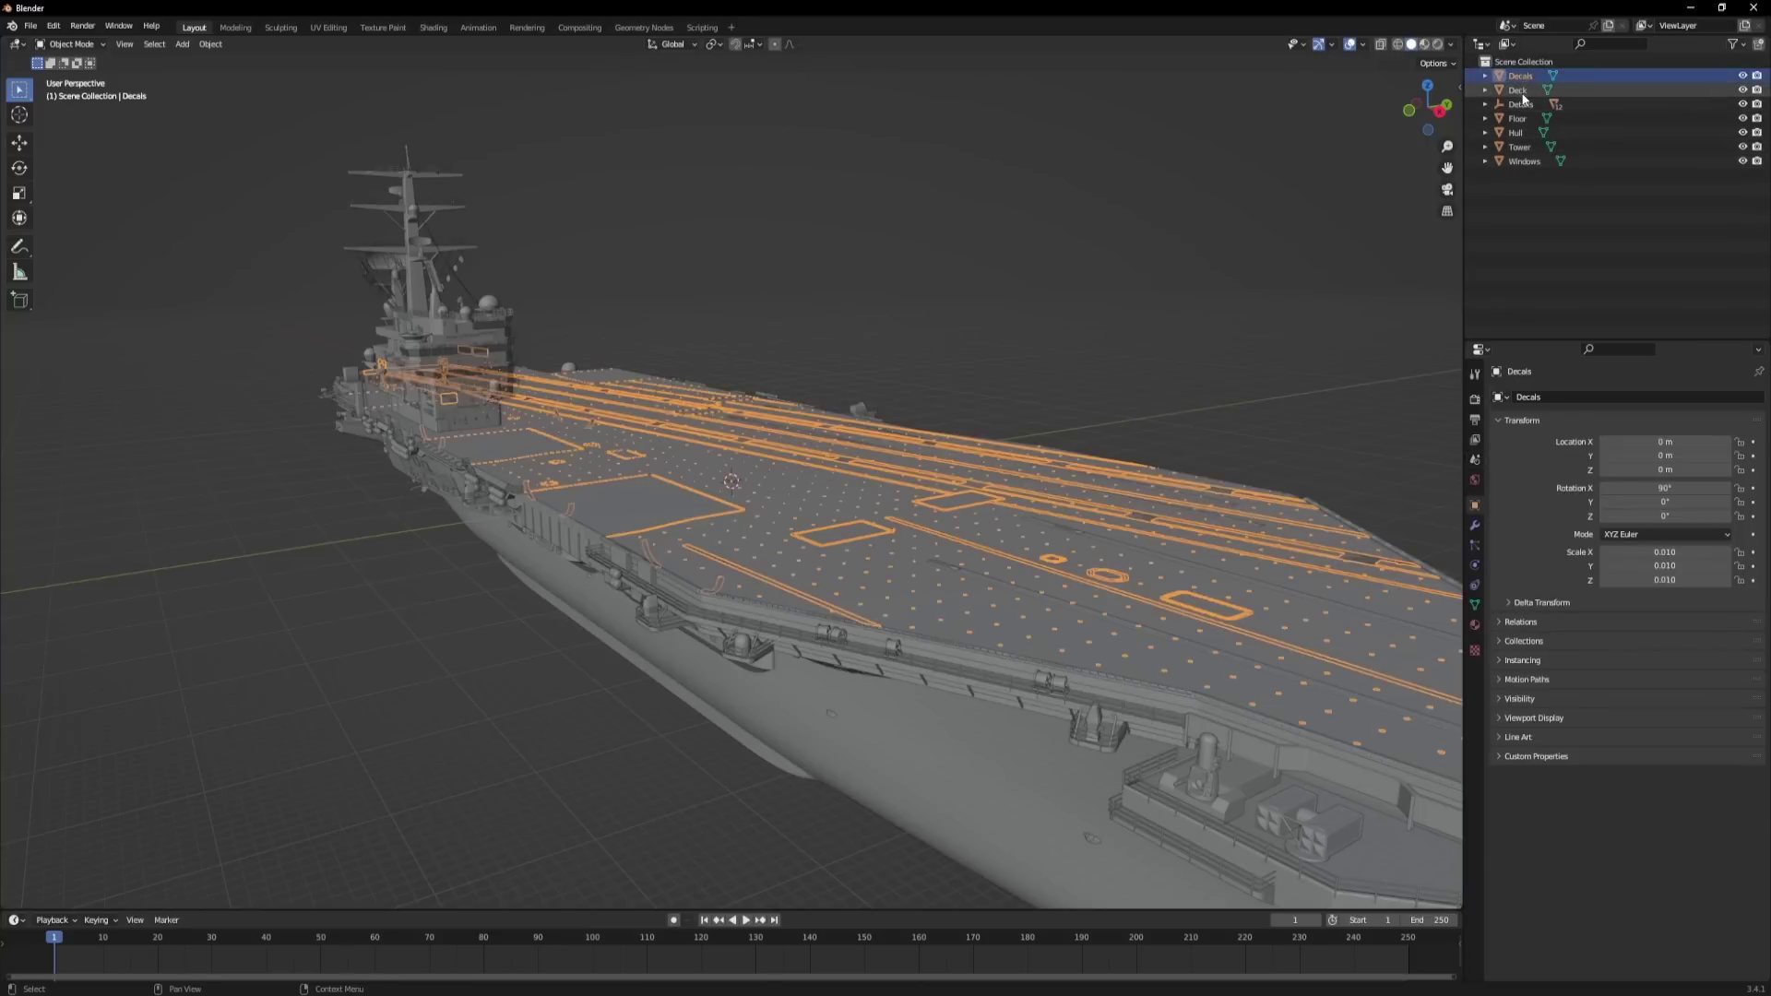
click(1520, 91)
click(1520, 104)
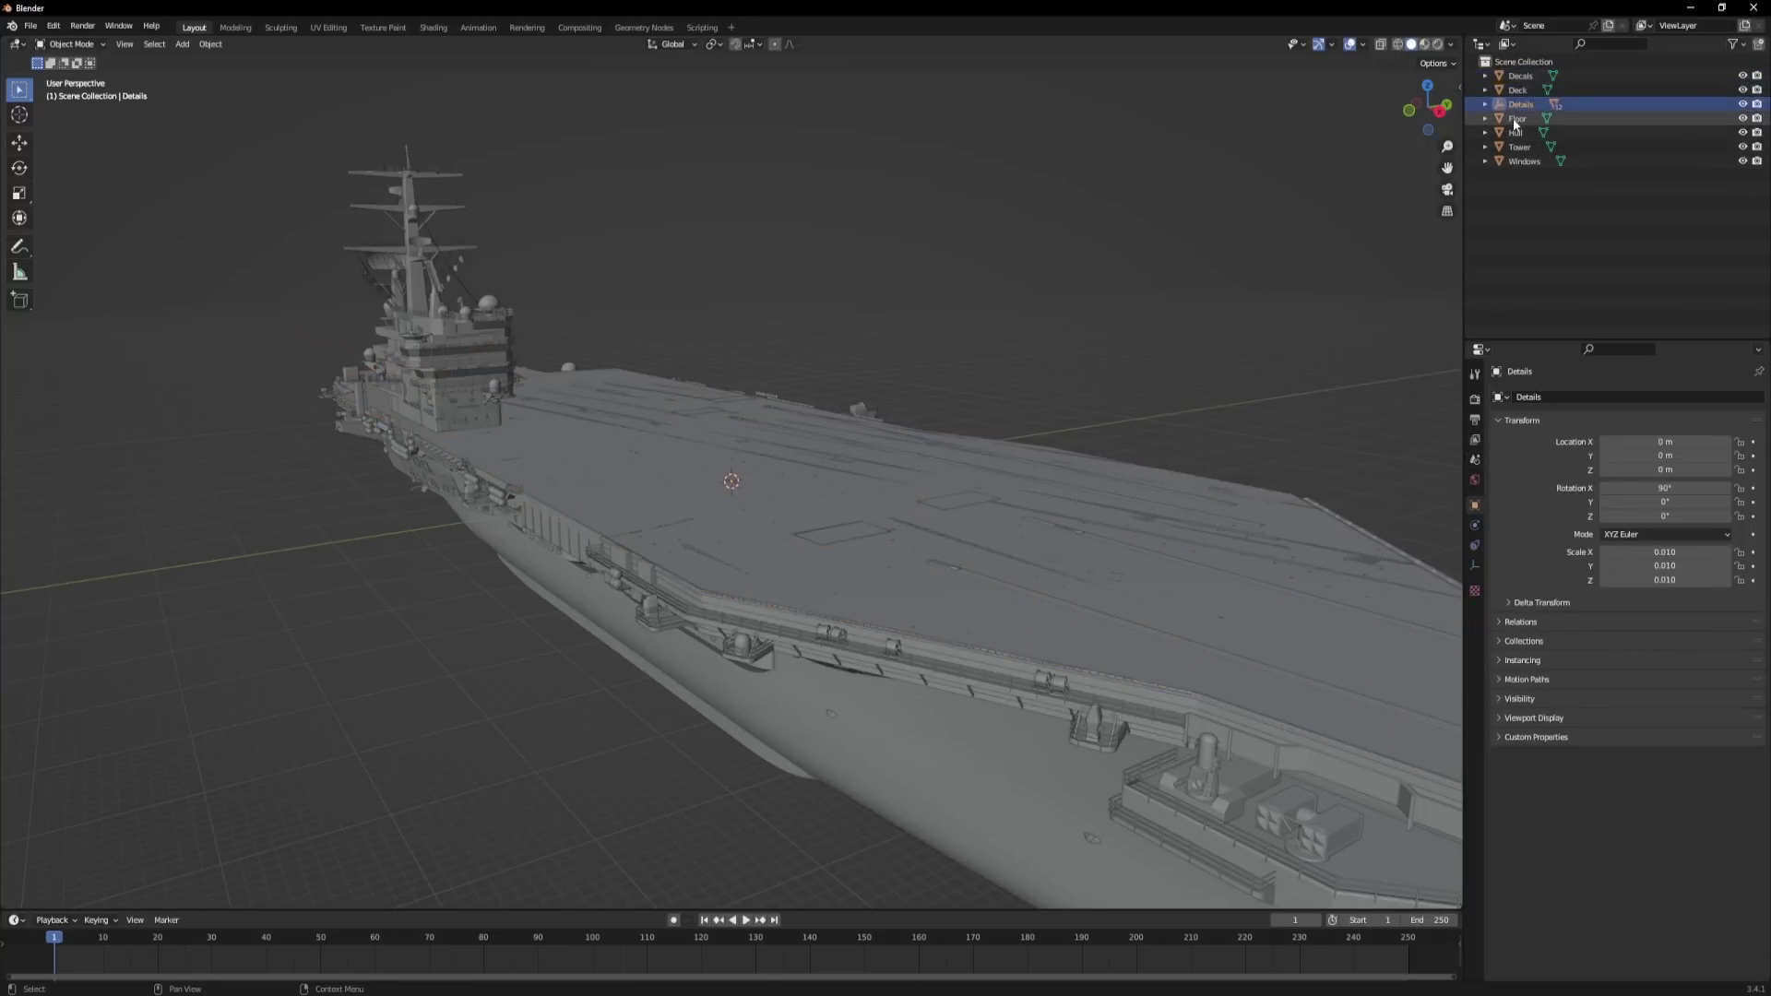
click(1516, 119)
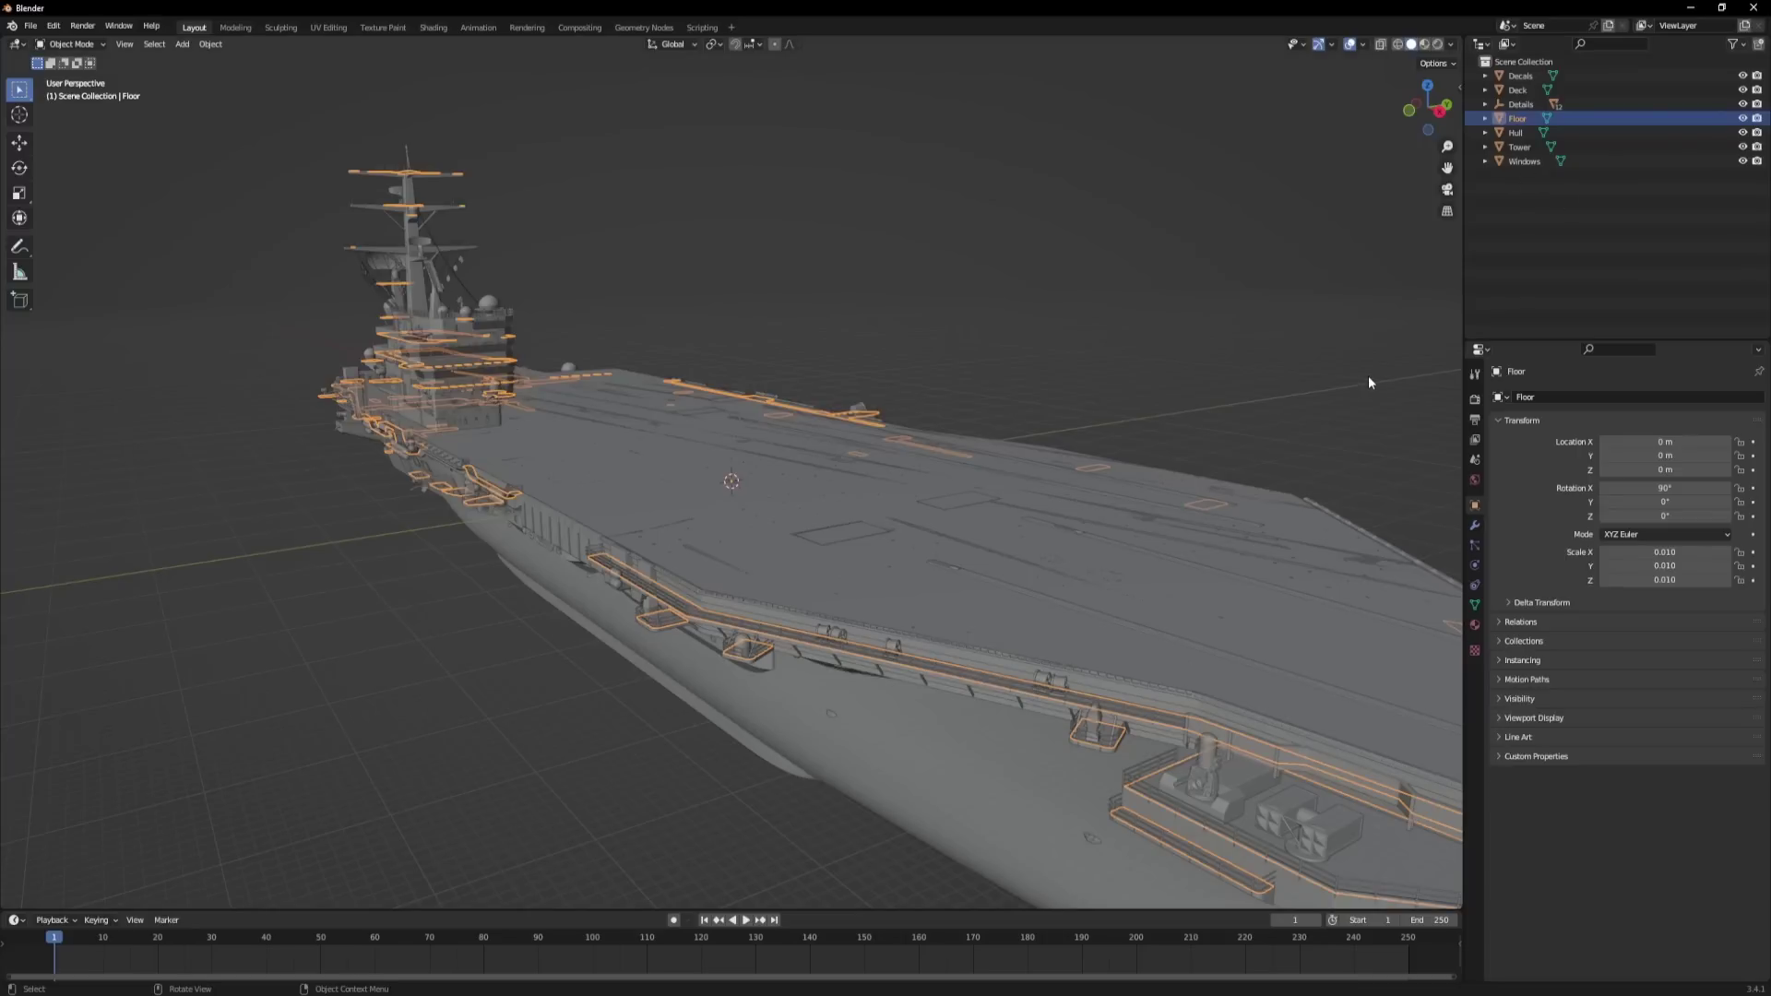
Expand the Details group and inspect its UV-numbered sub-objects, including UV_1, UV_3 and UV_10.
click(1520, 104)
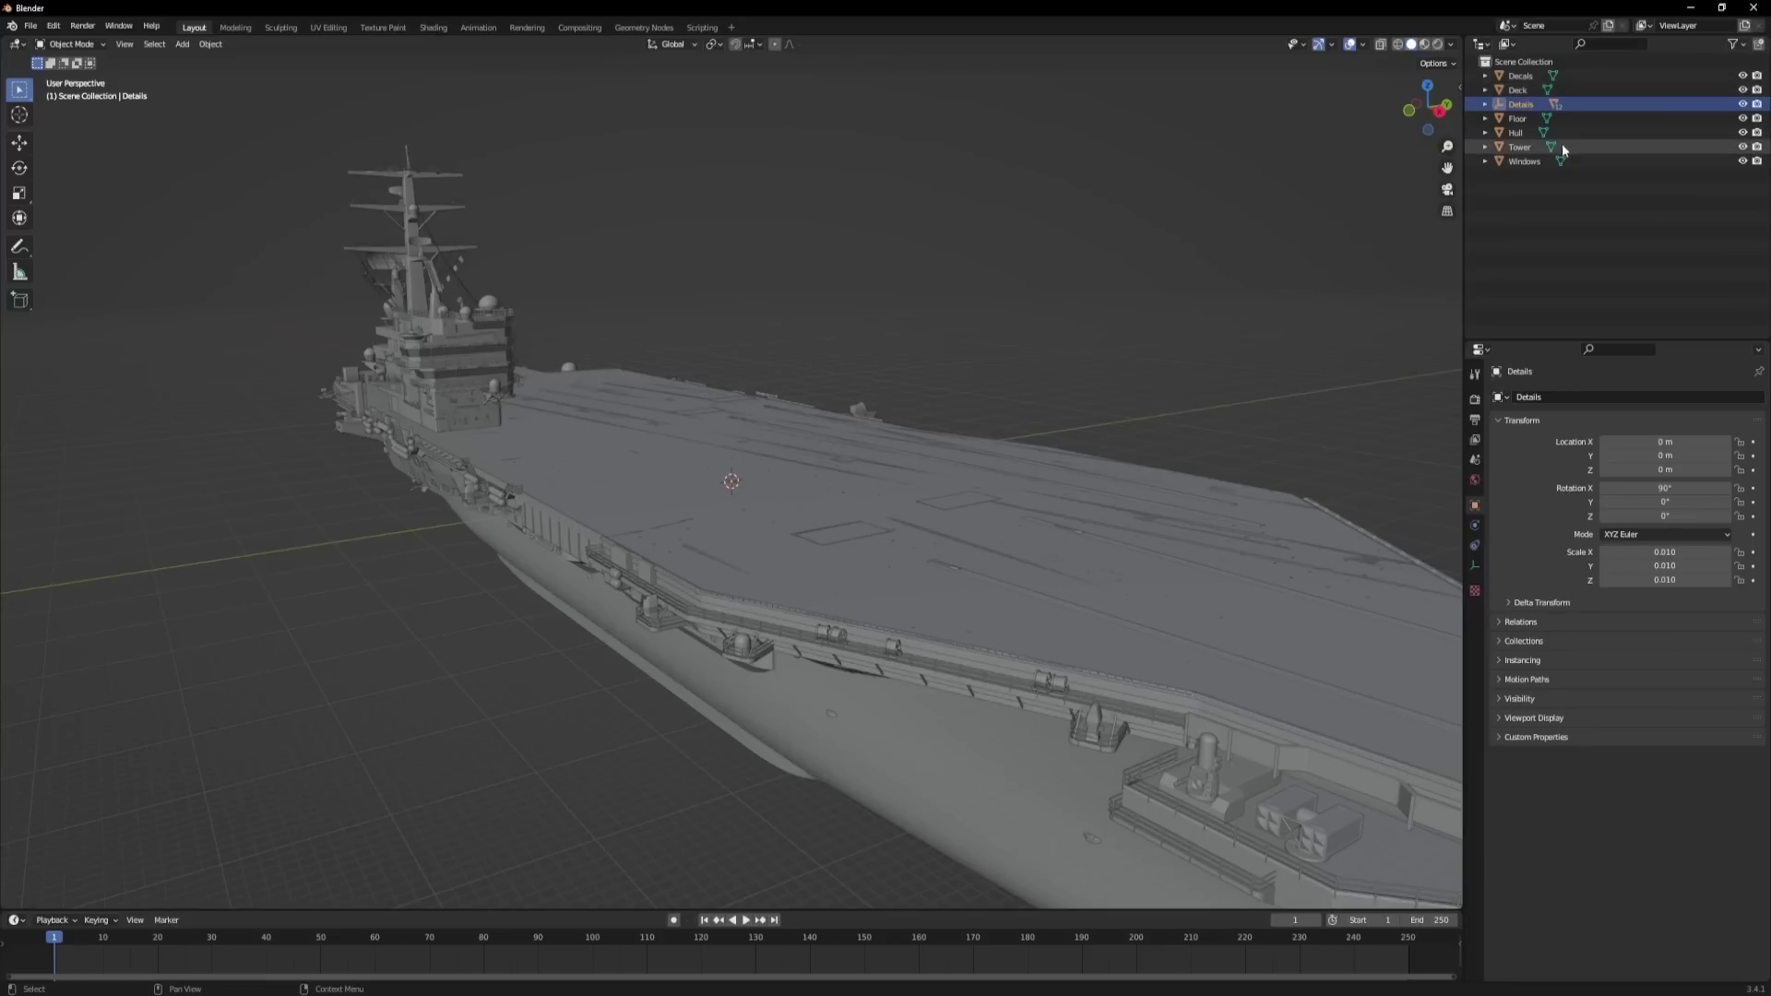
click(1485, 105)
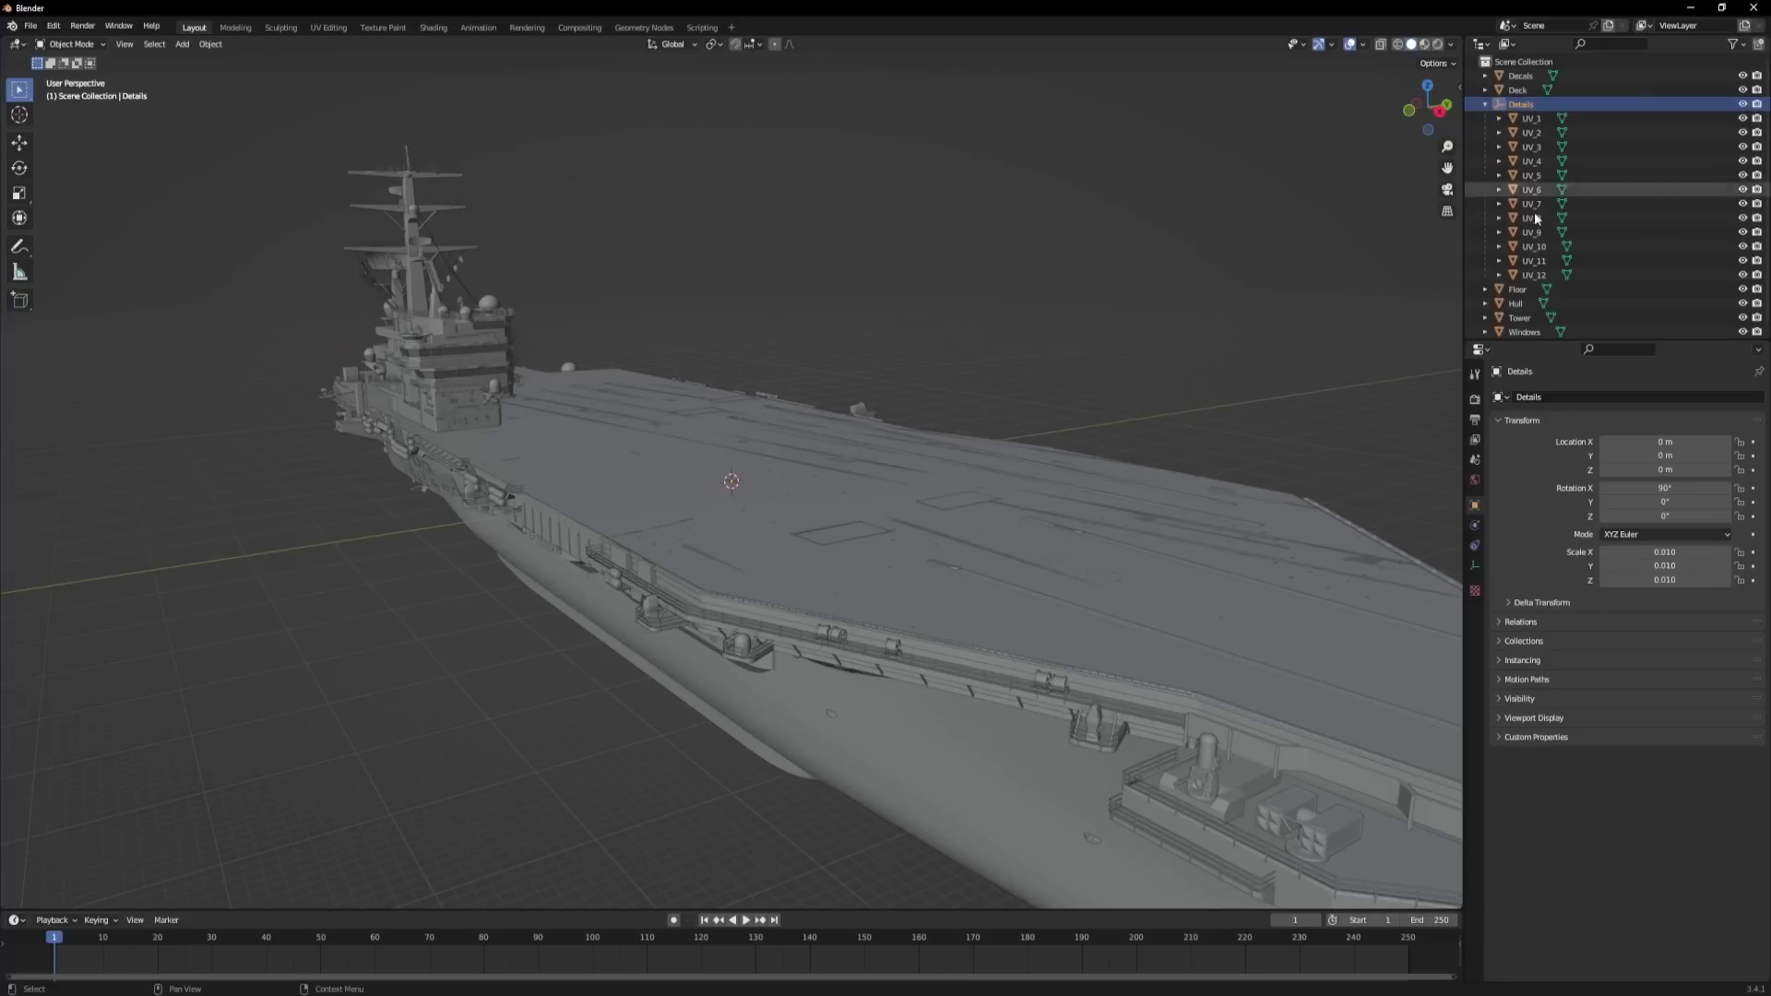
click(1536, 118)
click(1529, 147)
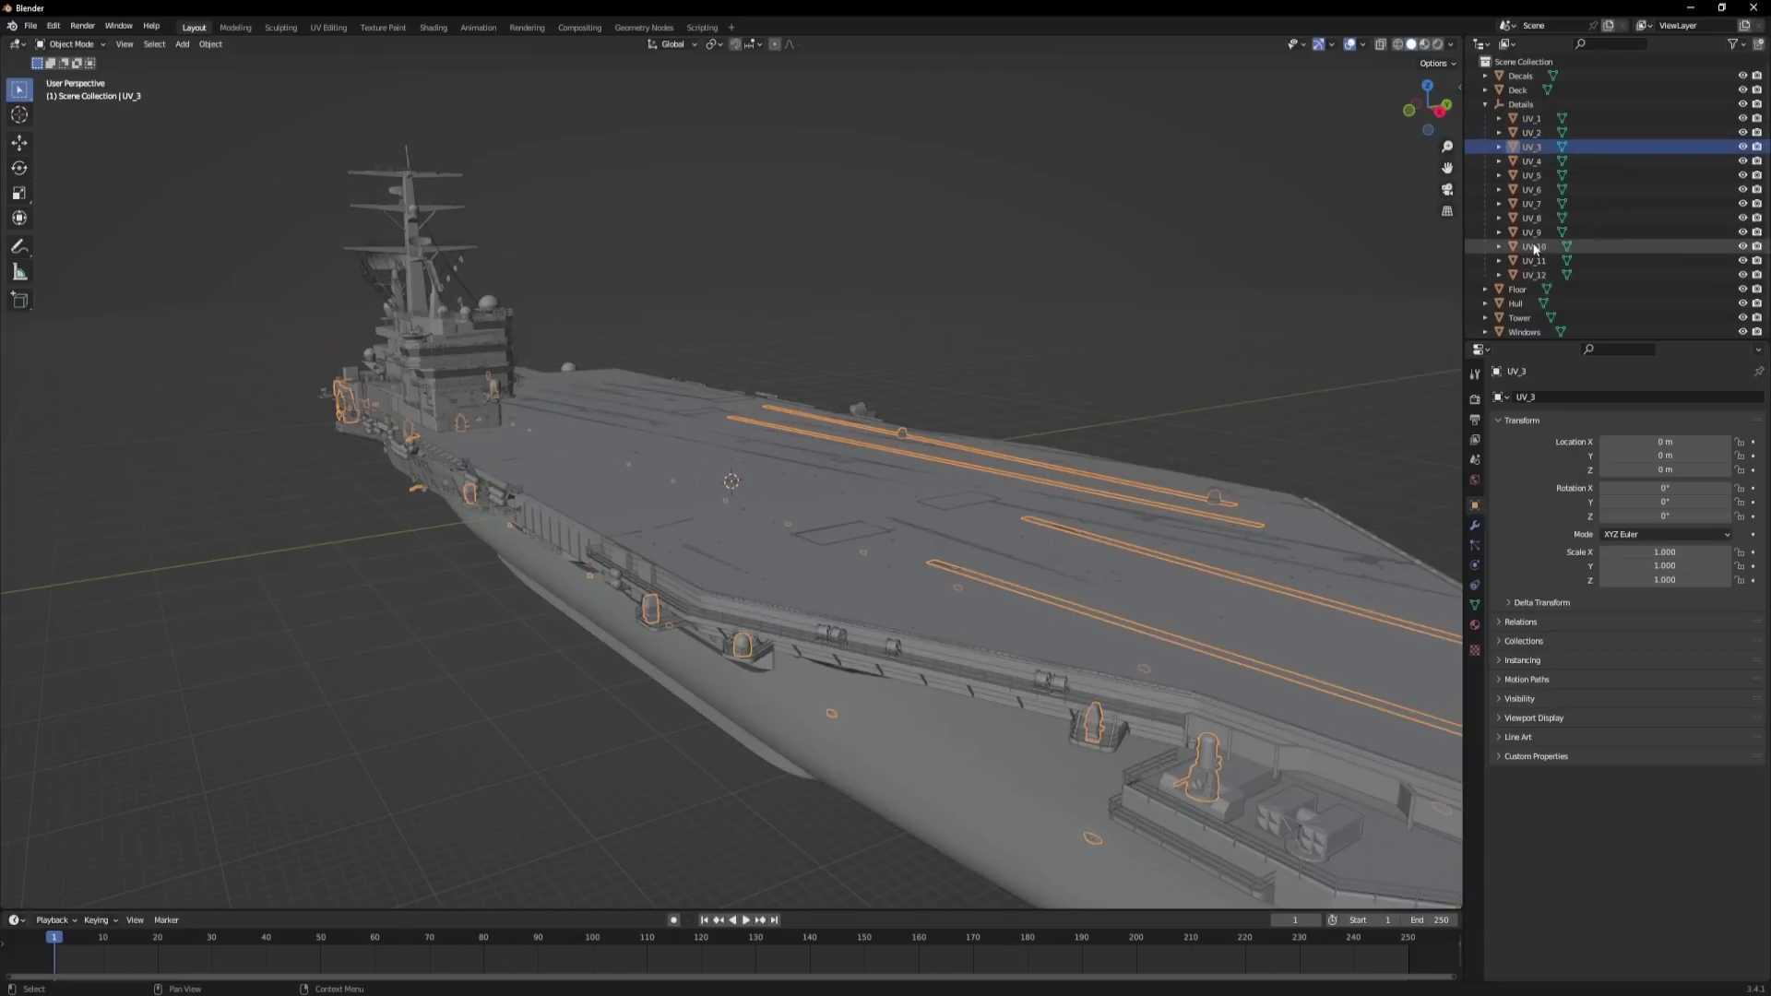
click(1534, 247)
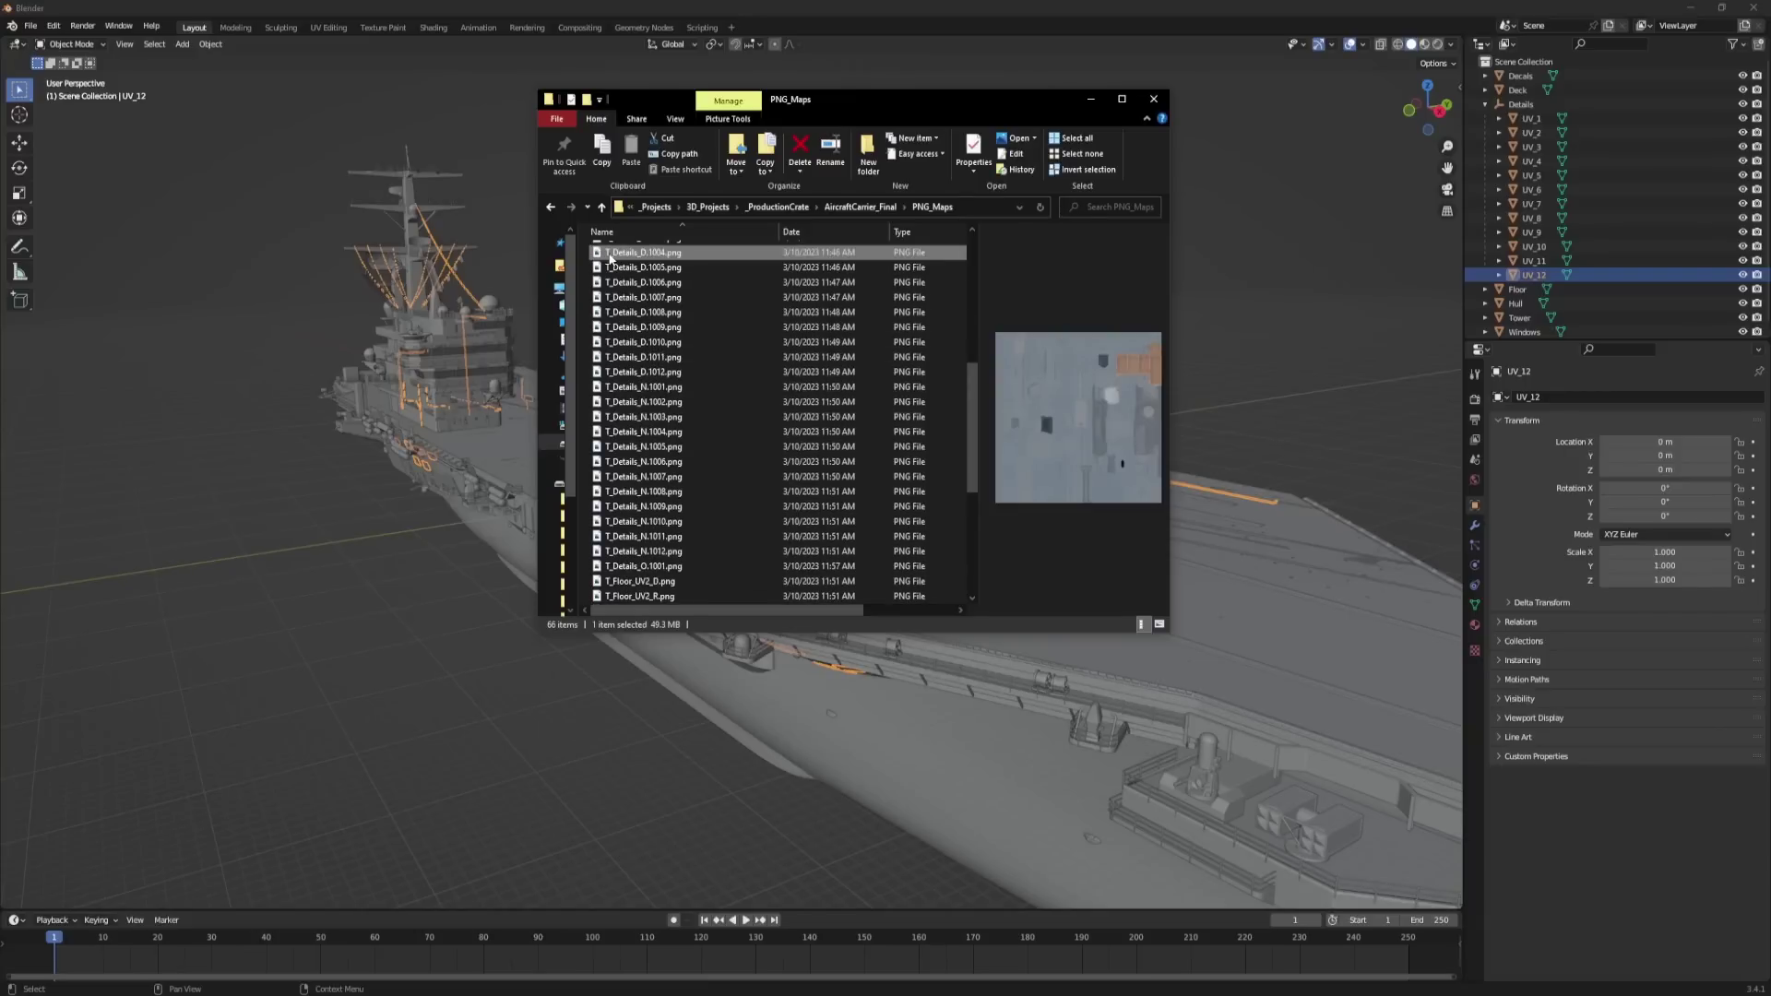
In File Explorer, examine the numbering of the T_Details_D texture files in the PNG_Maps folder.
mouse_move(624, 259)
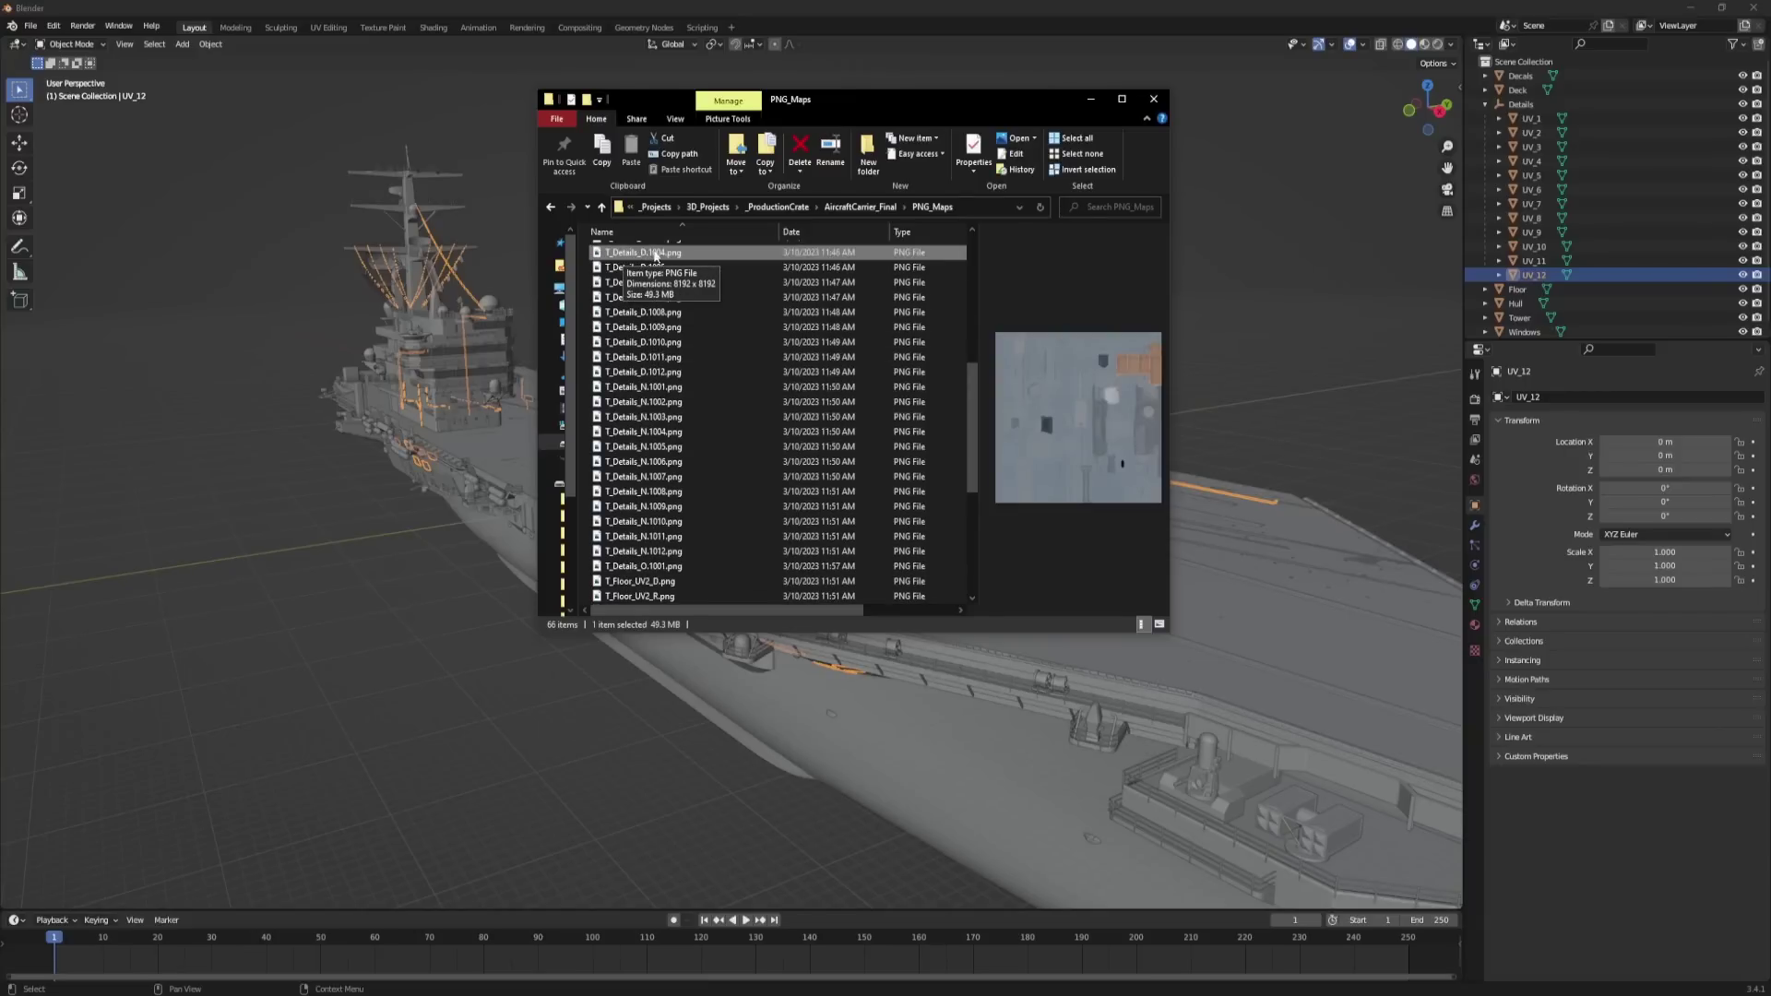
scroll(651, 292, up, 3)
mouse_move(664, 362)
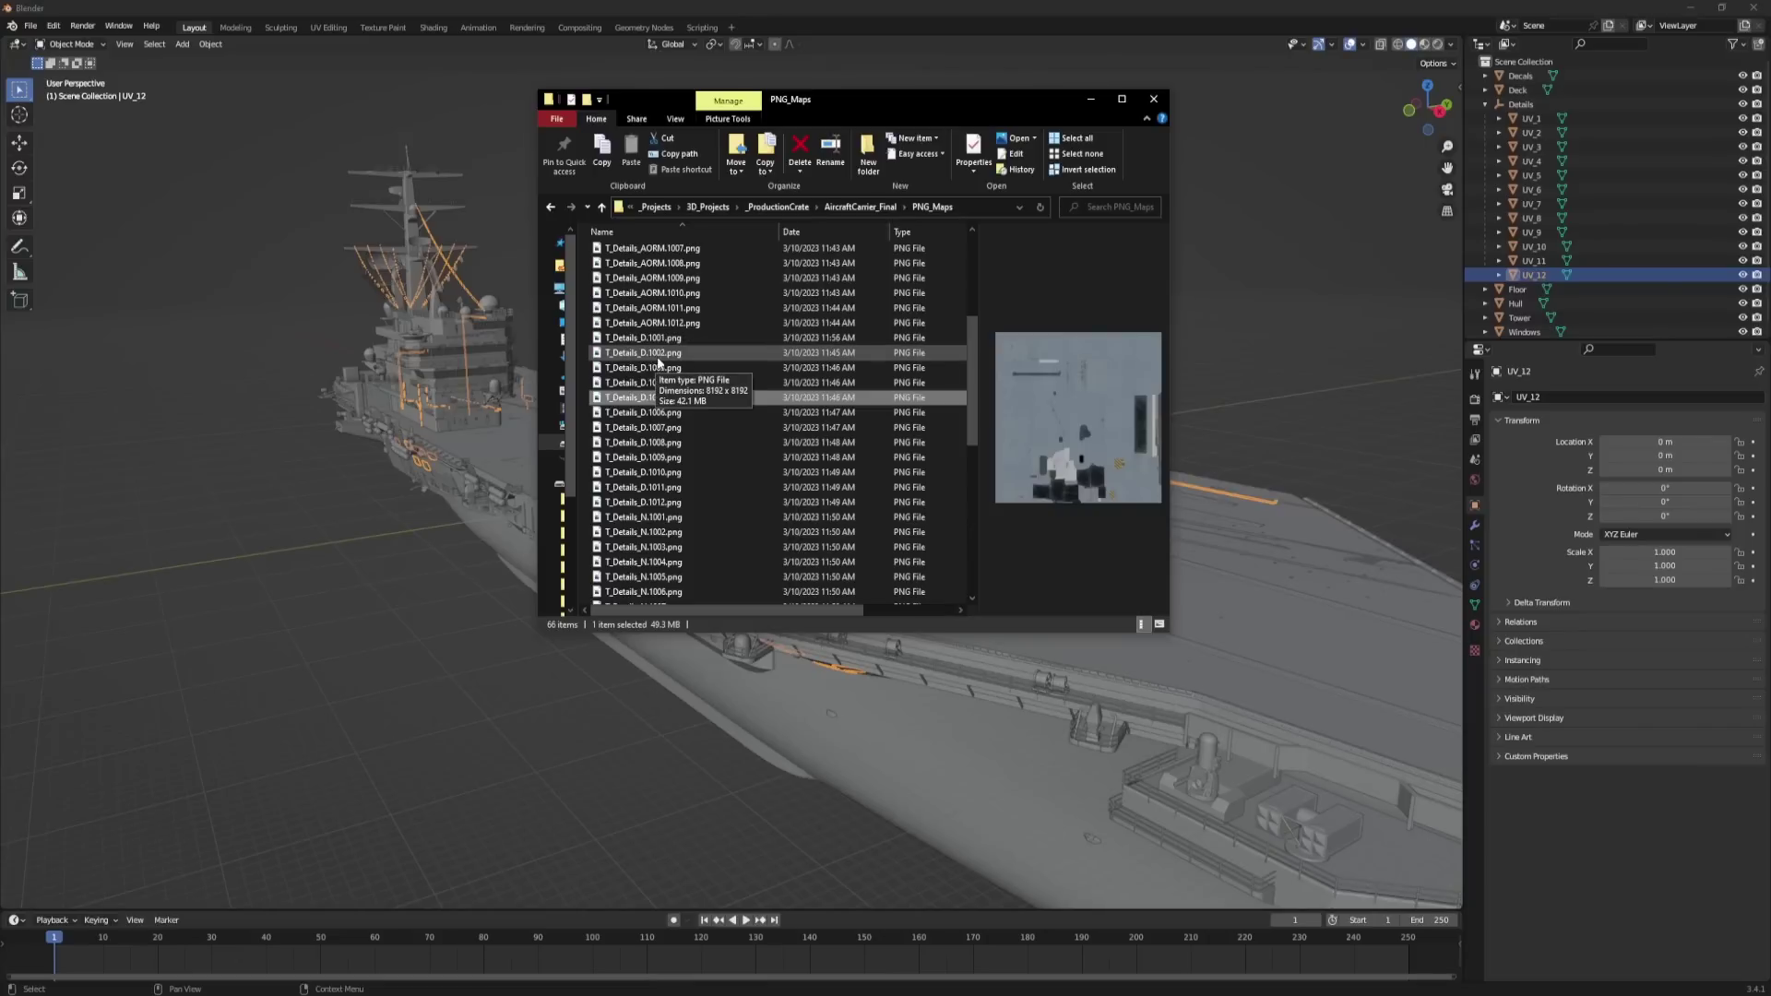
mouse_move(695, 463)
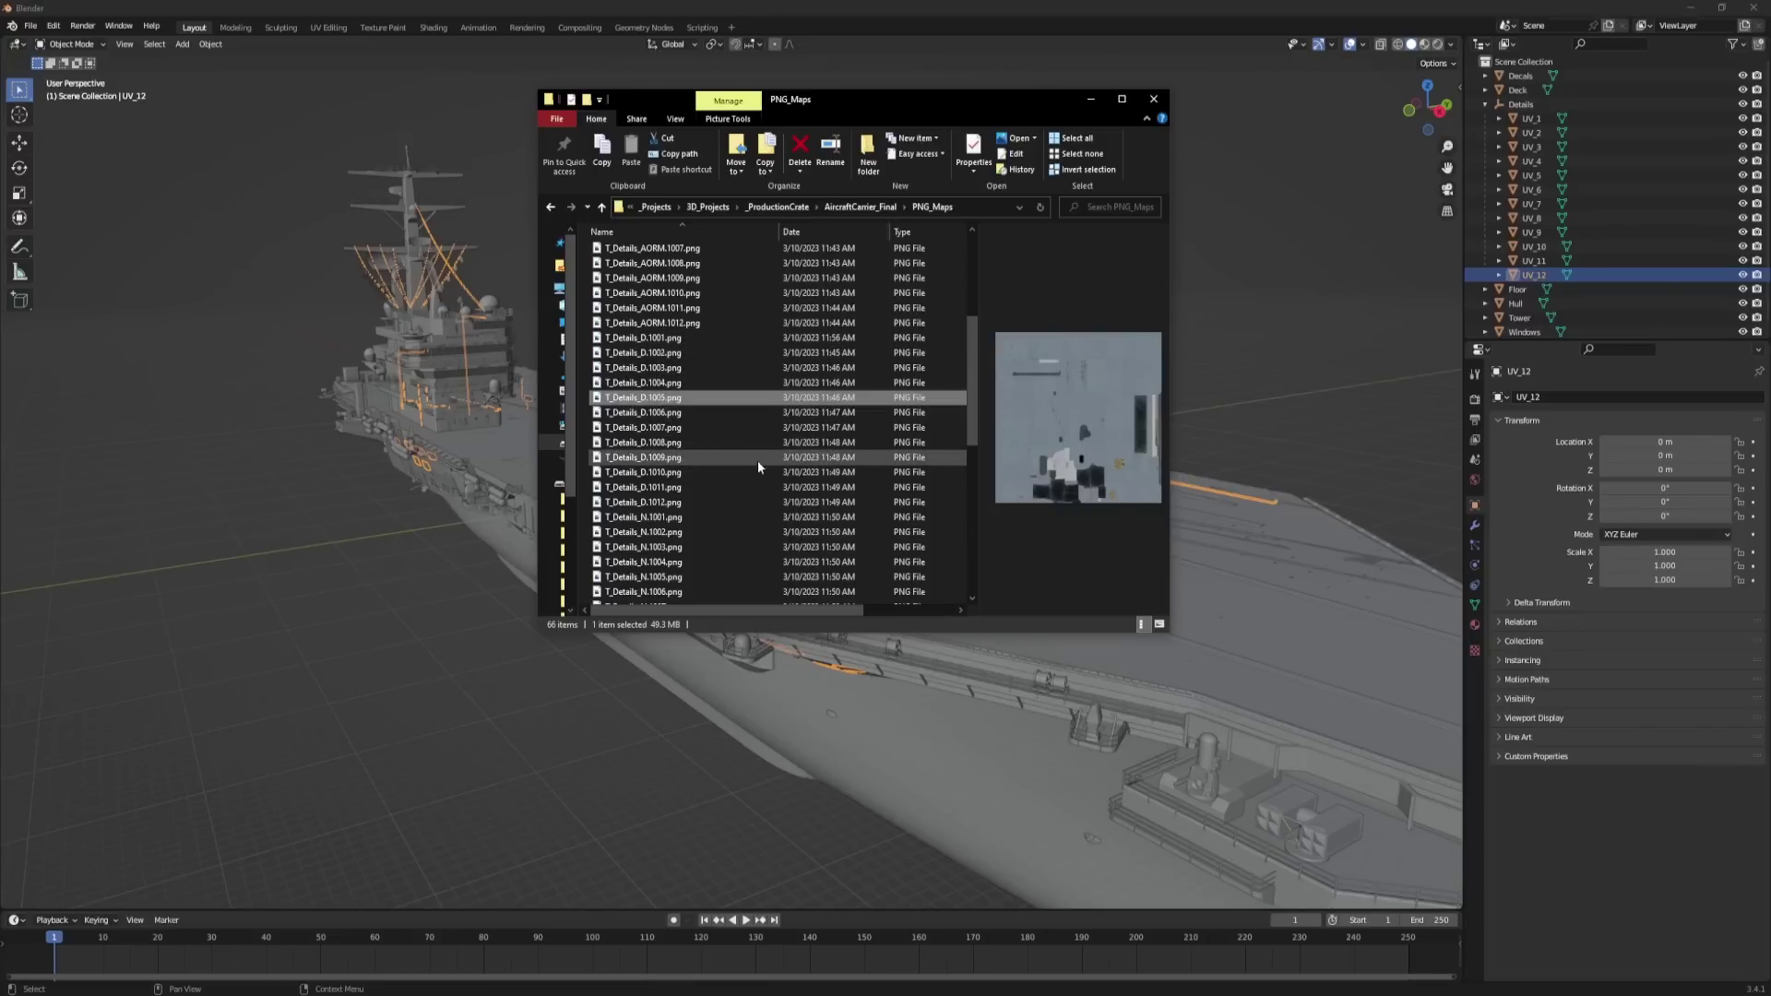
mouse_move(674, 415)
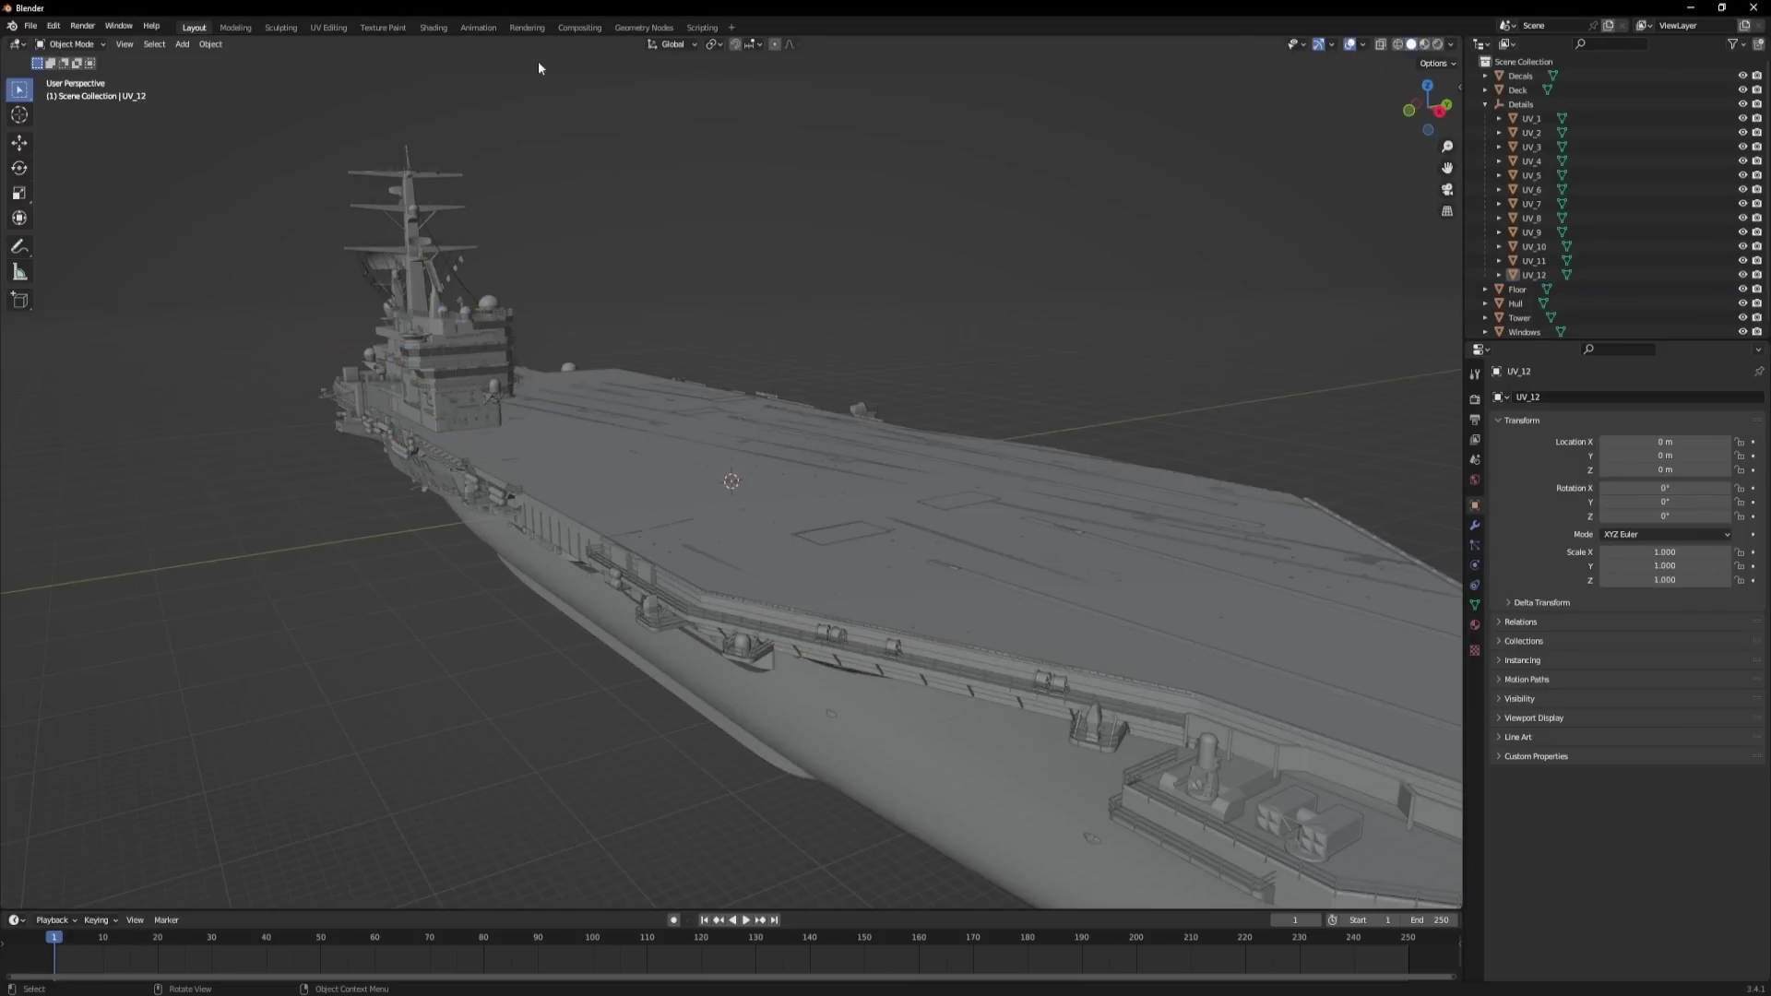
Switch to the Shading workspace, select UV_1 from the Details group, frame it and enlarge the node editor.
click(443, 26)
click(1522, 105)
click(1532, 118)
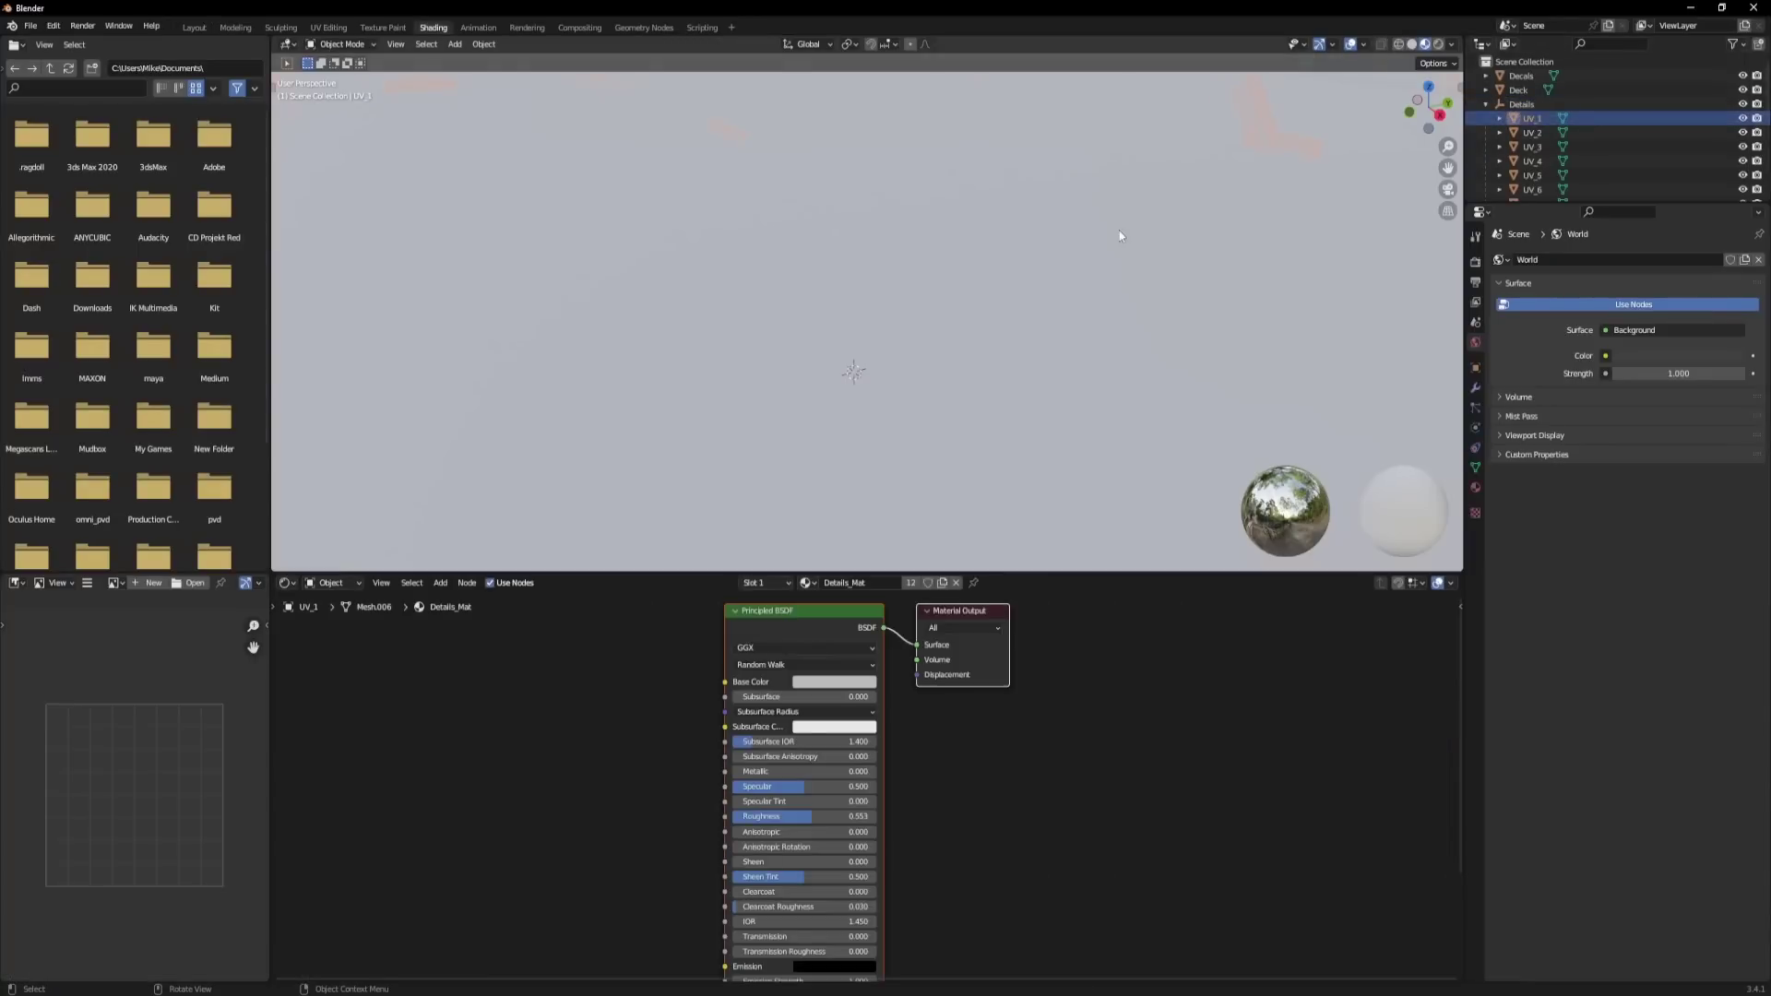
key(KP_Decimal)
drag(709, 573, 709, 465)
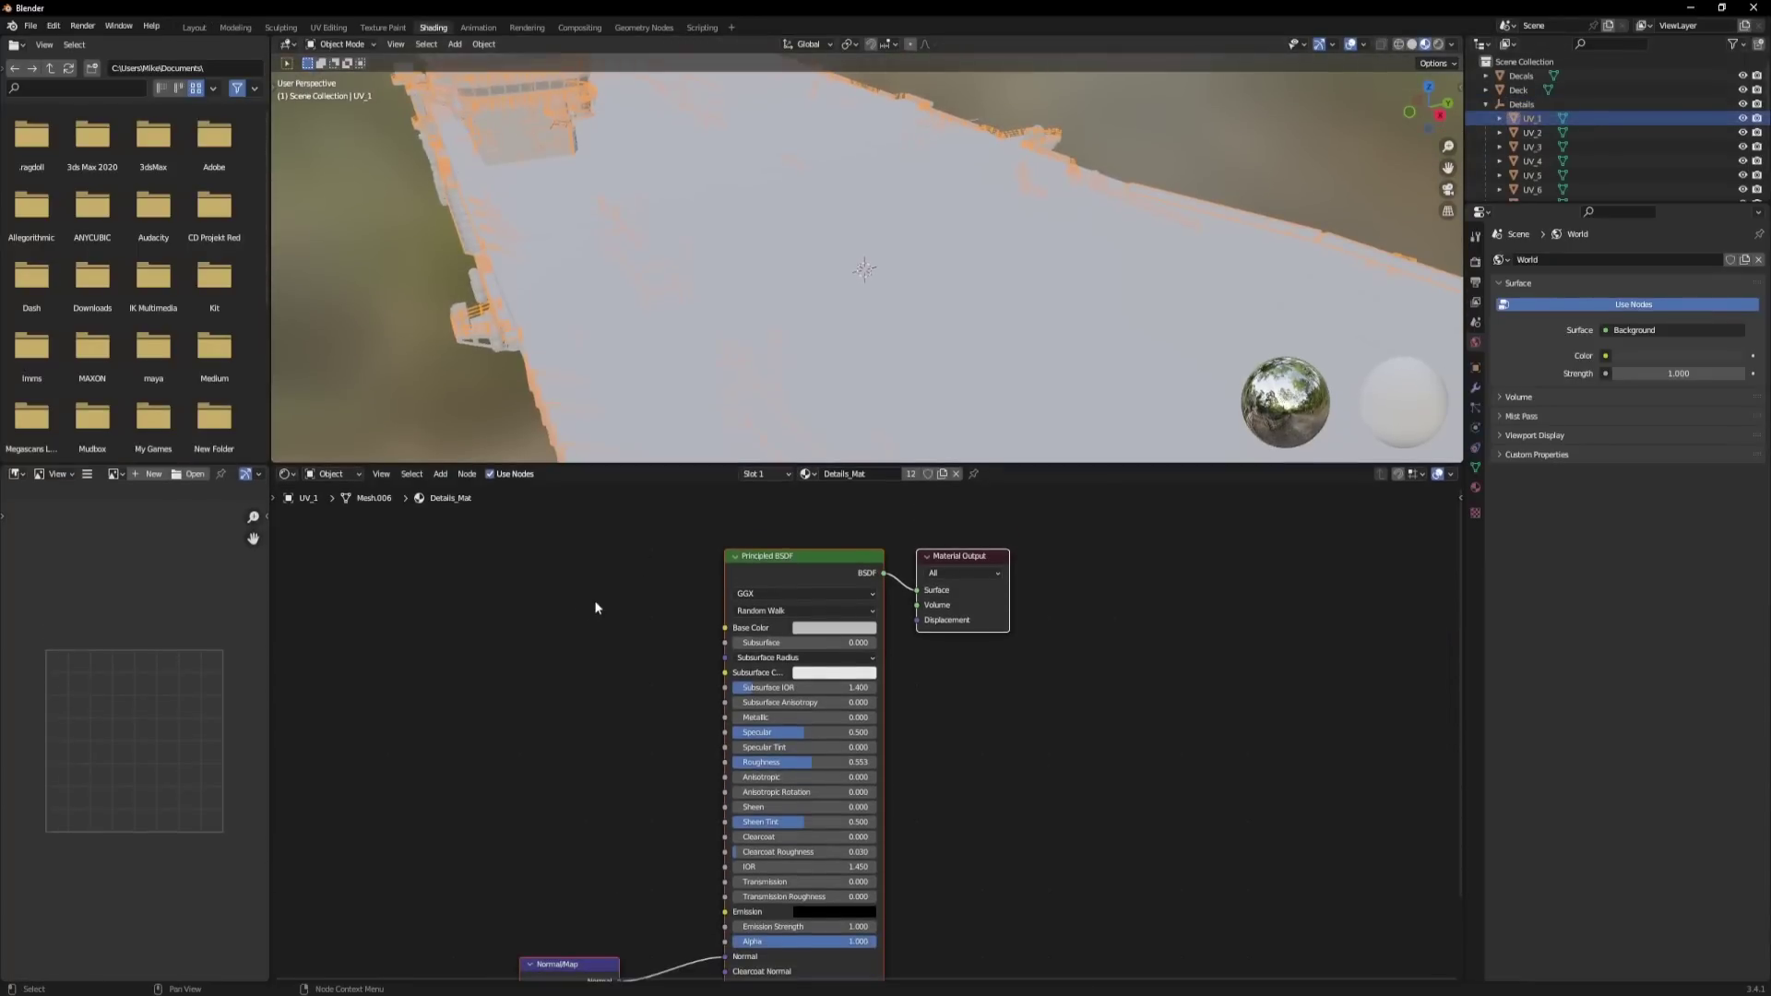
Add an Image Texture node to Details_Mat with its color feeding the Principled BSDF's Base Color.
middle_drag(528, 674, 742, 689)
drag(926, 642, 801, 622)
text(in)
key(BackSpace)
text(m)
click(717, 651)
click(711, 629)
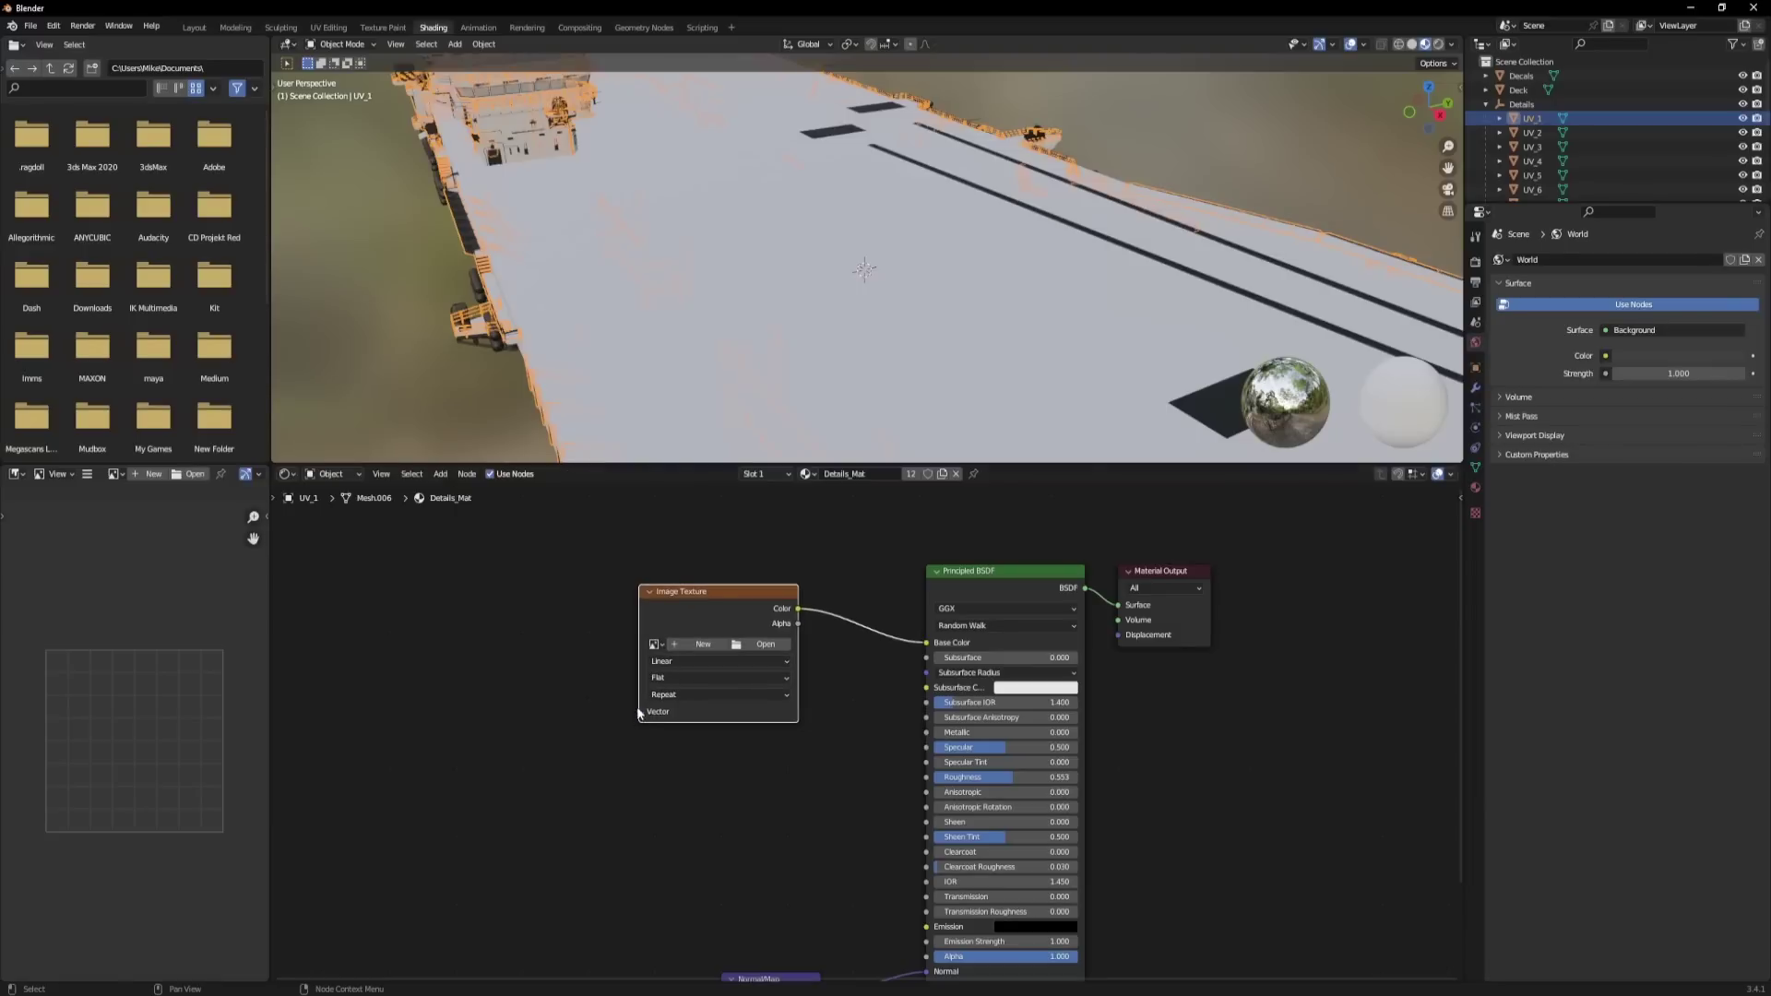
Add a UV Map node and connect it to the Image Texture's Vector input.
drag(638, 712, 441, 739)
text(uv)
click(442, 741)
click(459, 710)
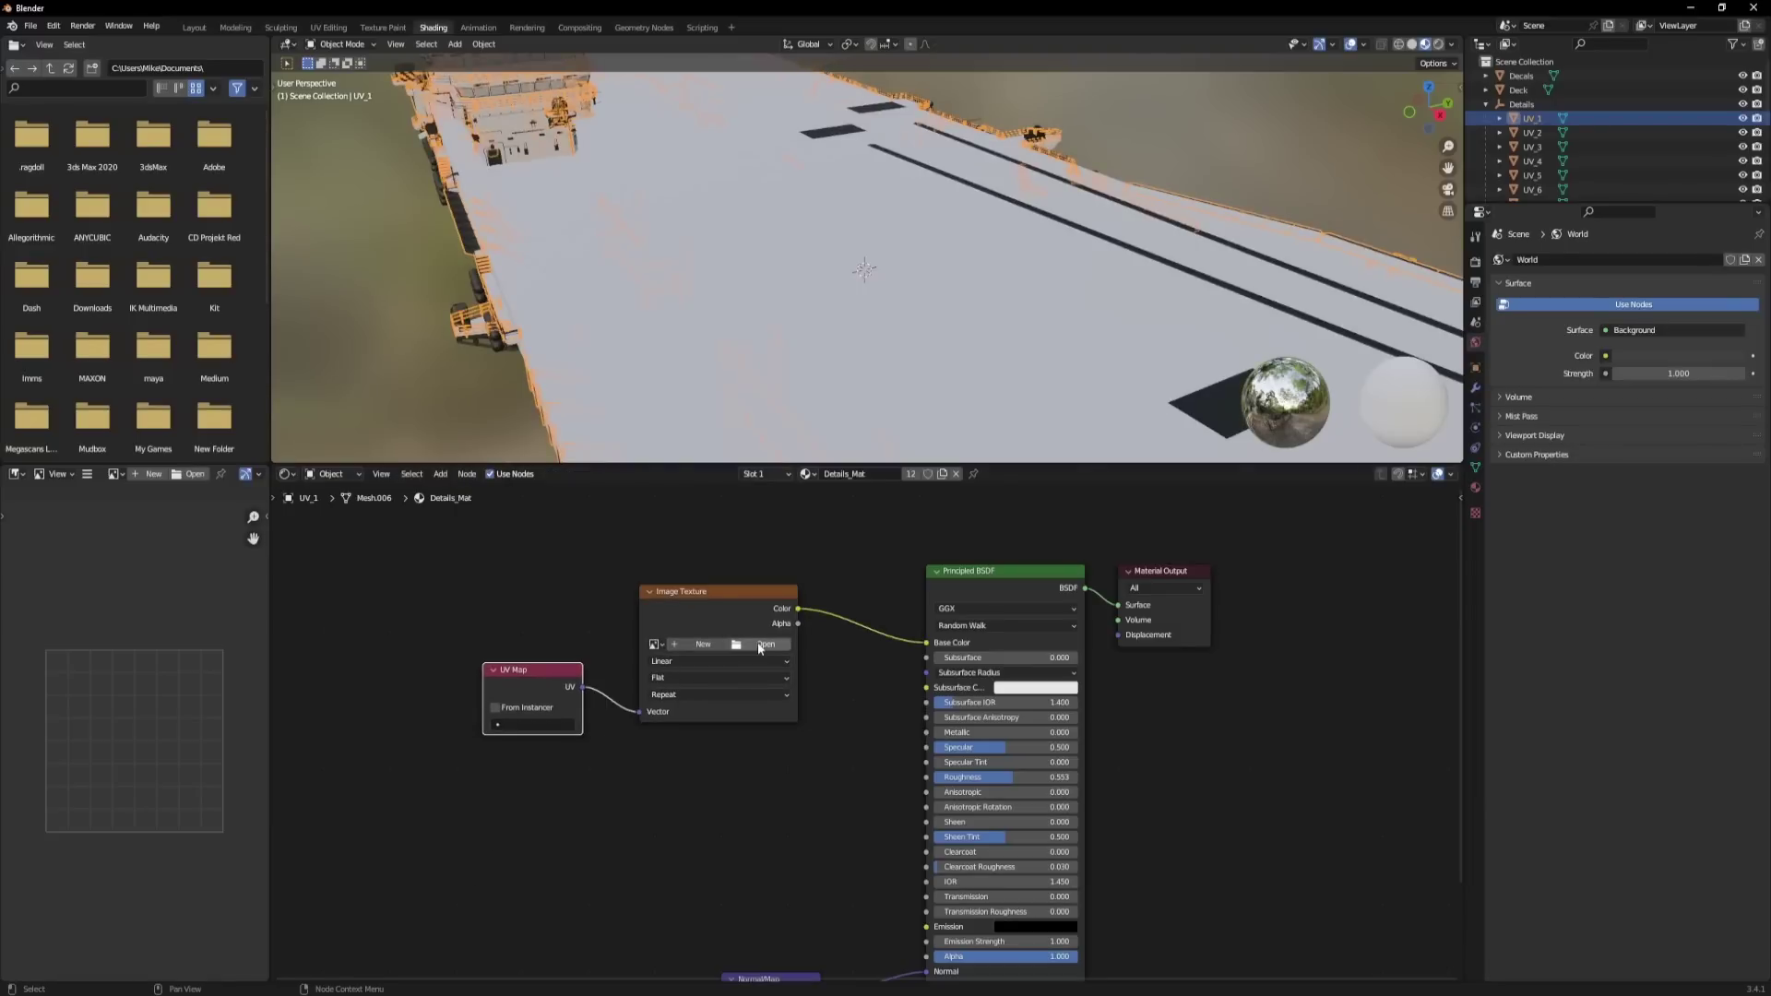
Load T_Details_D.1001.png into the Image Texture node as UDIM tiles and check its source setting.
click(760, 645)
click(711, 564)
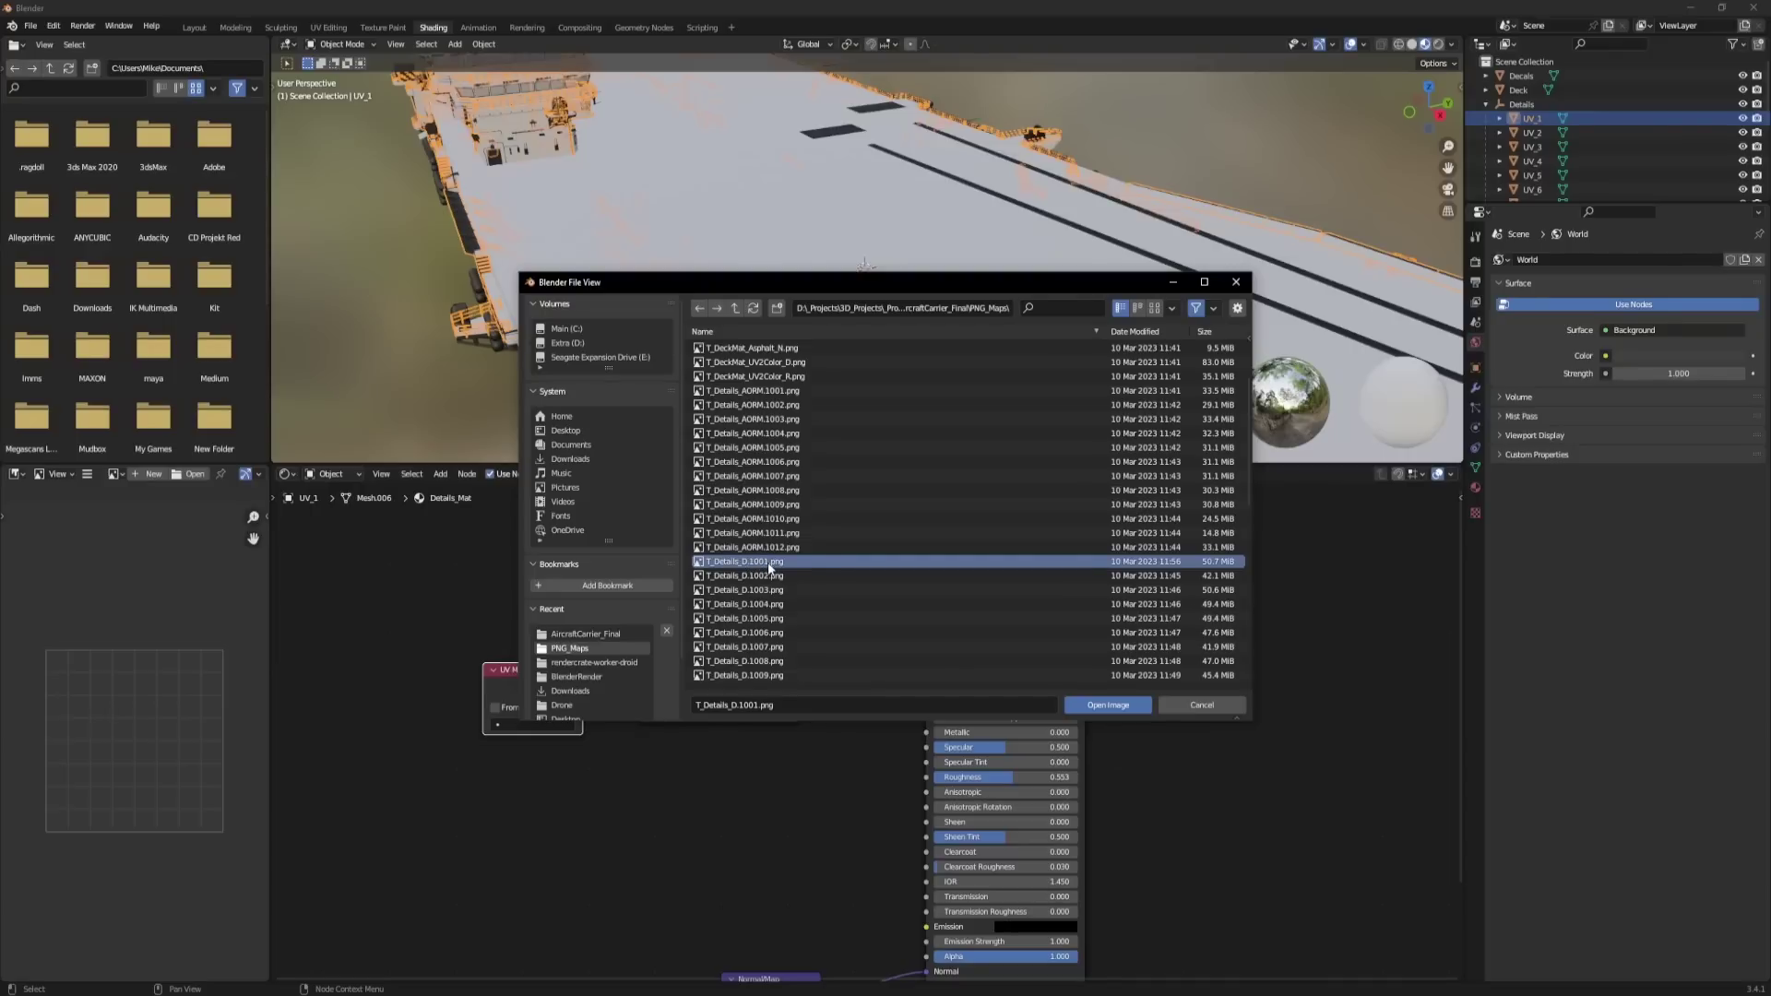
click(1112, 705)
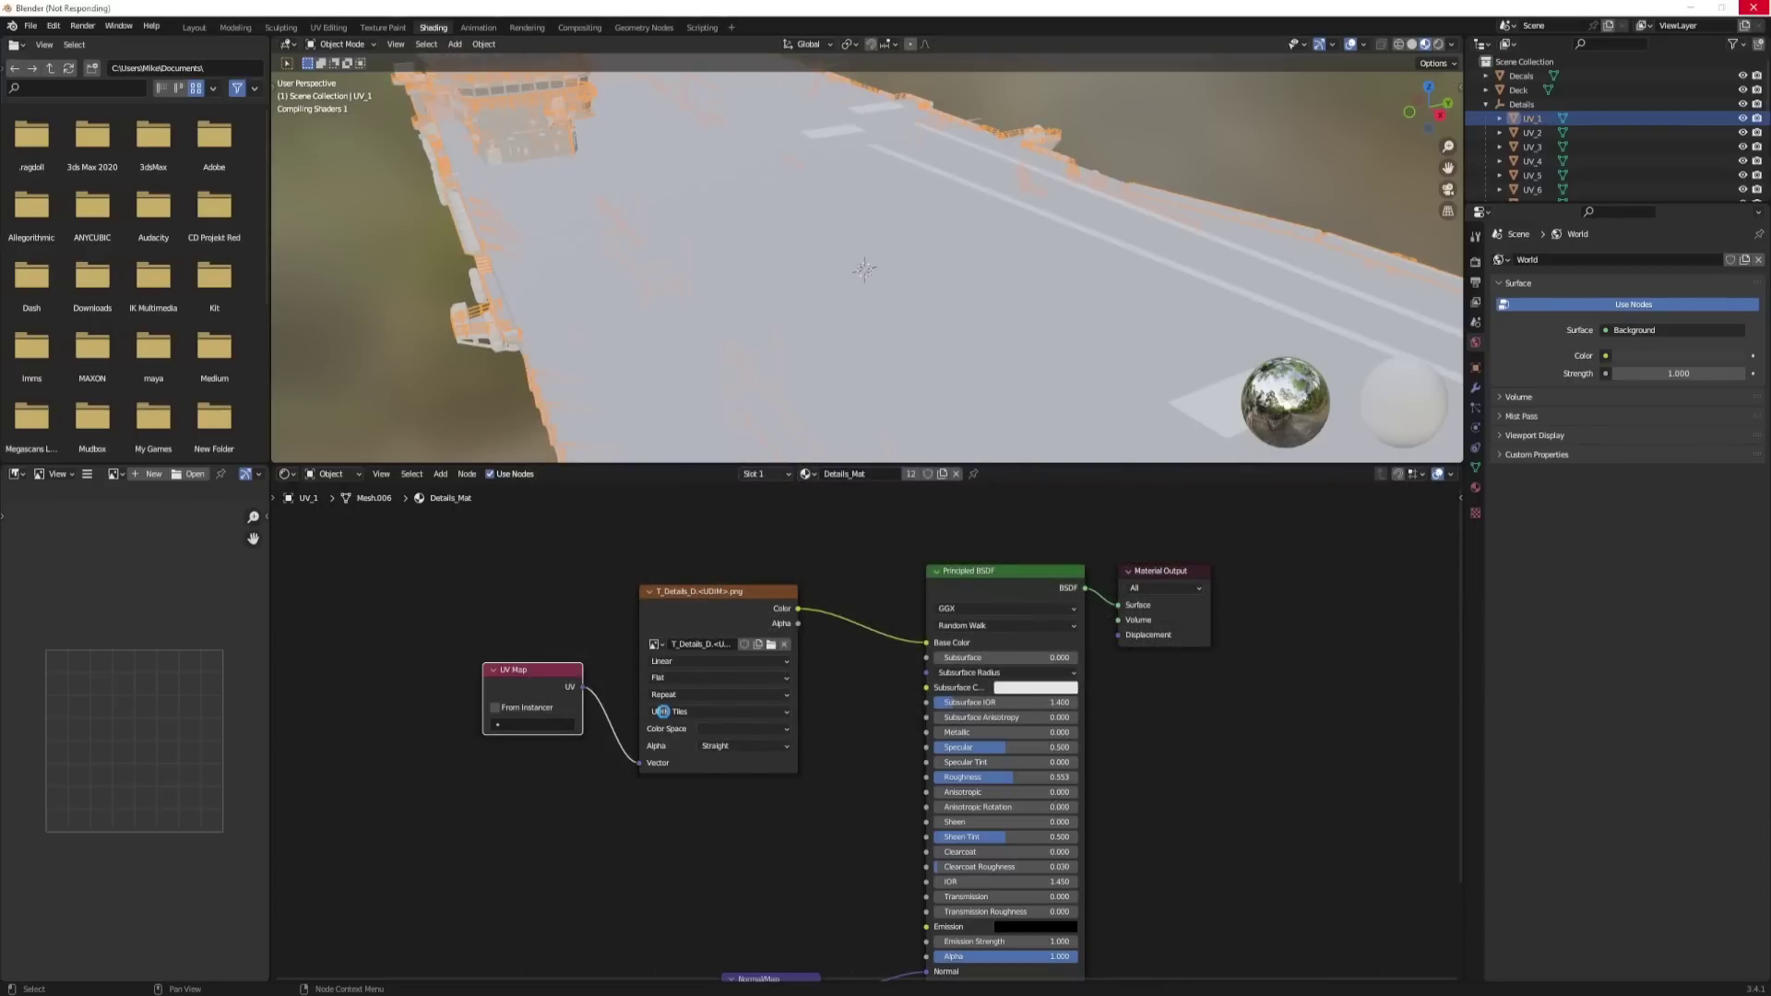
click(661, 713)
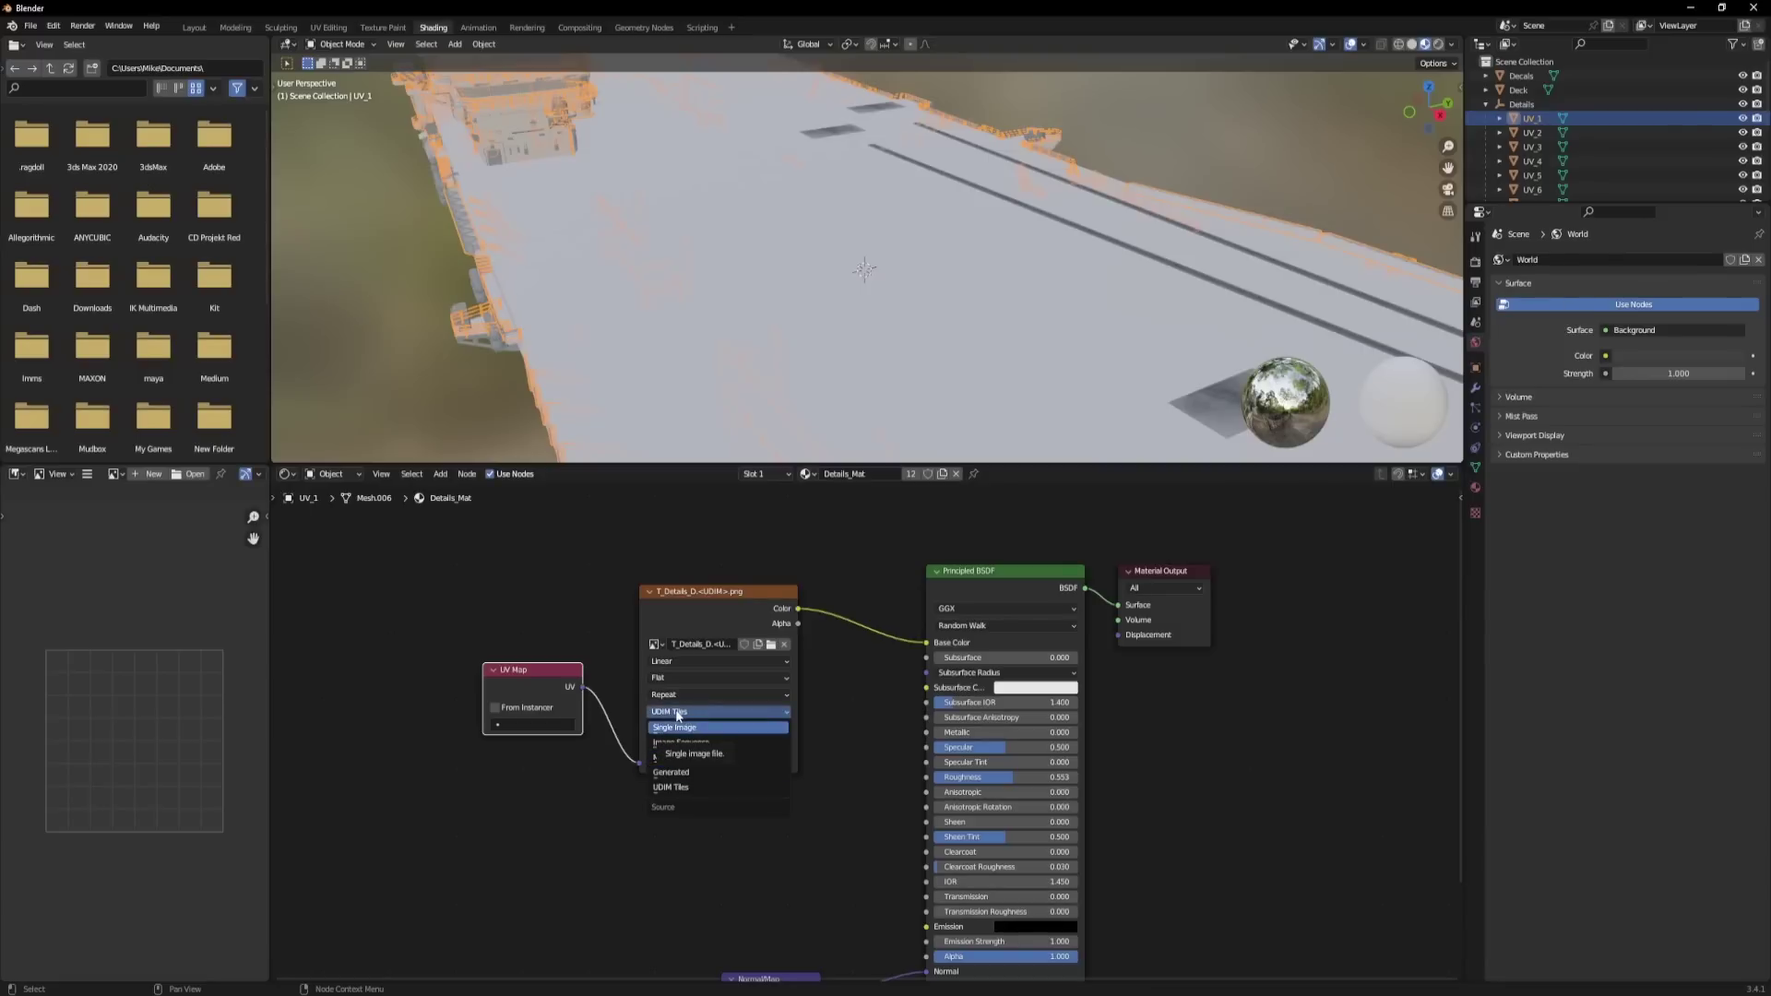
click(684, 617)
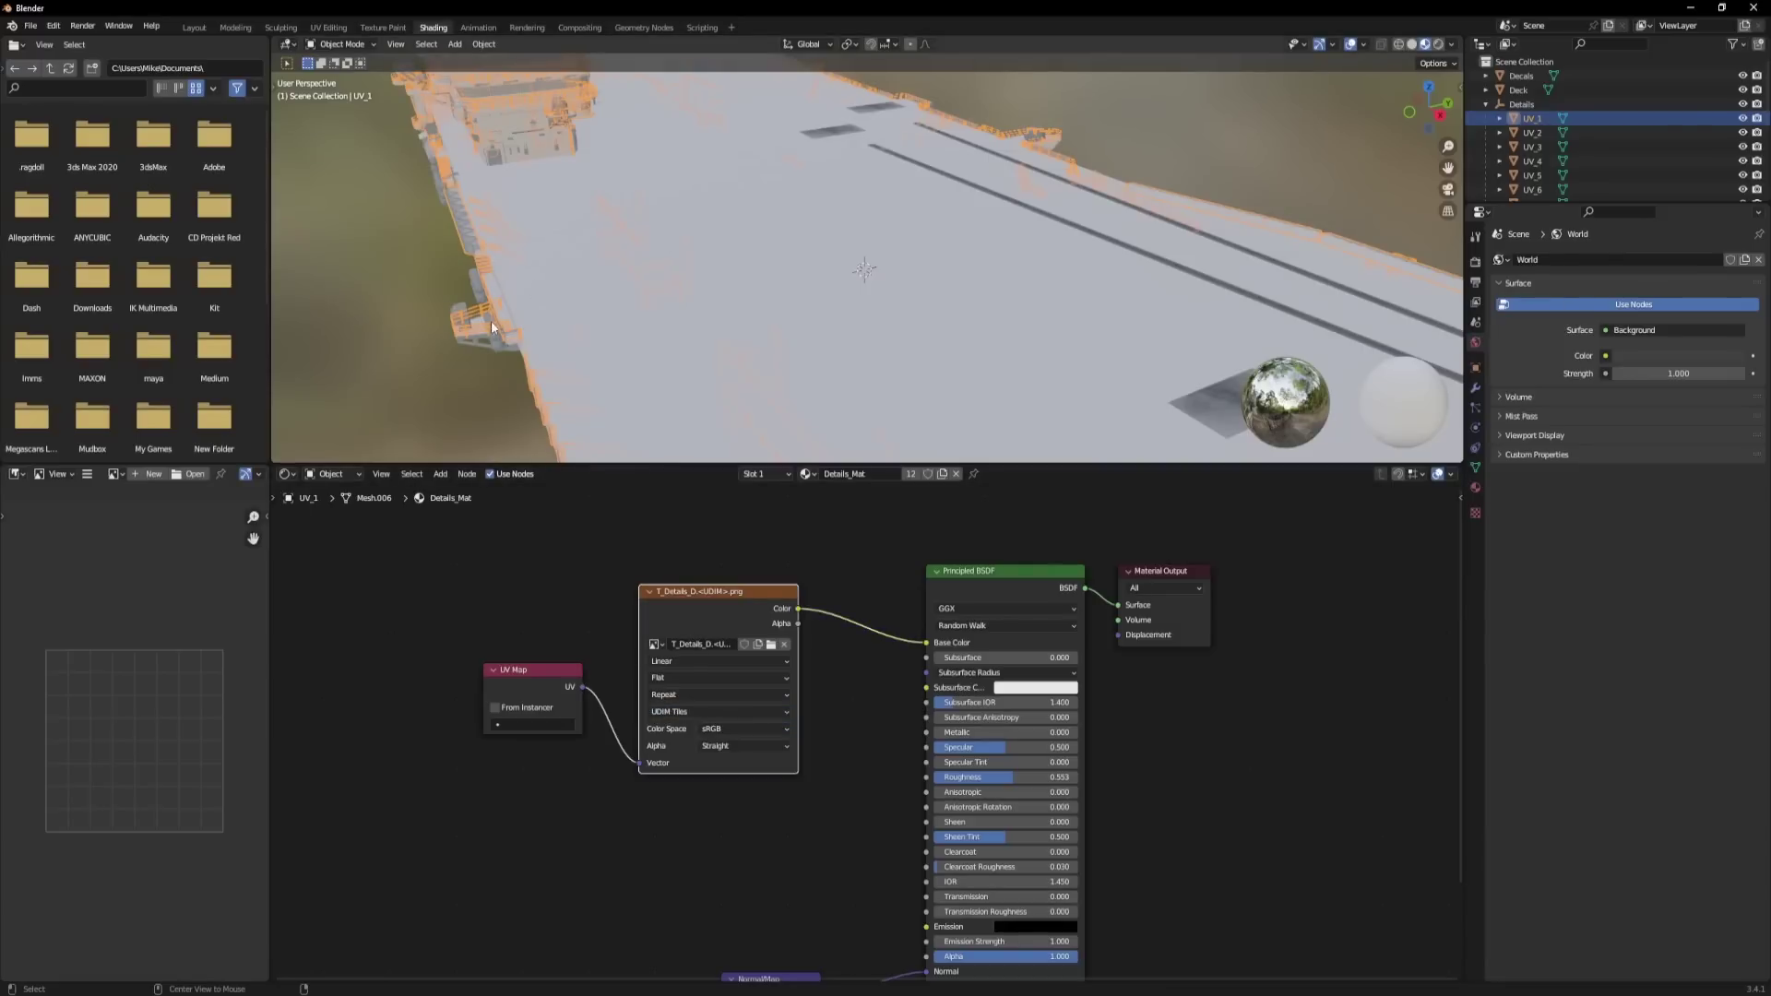
Move the UV Map and T_Details_D texture nodes up and farther away from the Principled BSDF.
middle_drag(492, 334, 671, 183)
scroll(660, 315, down, 5)
drag(772, 753, 723, 695)
click(762, 777)
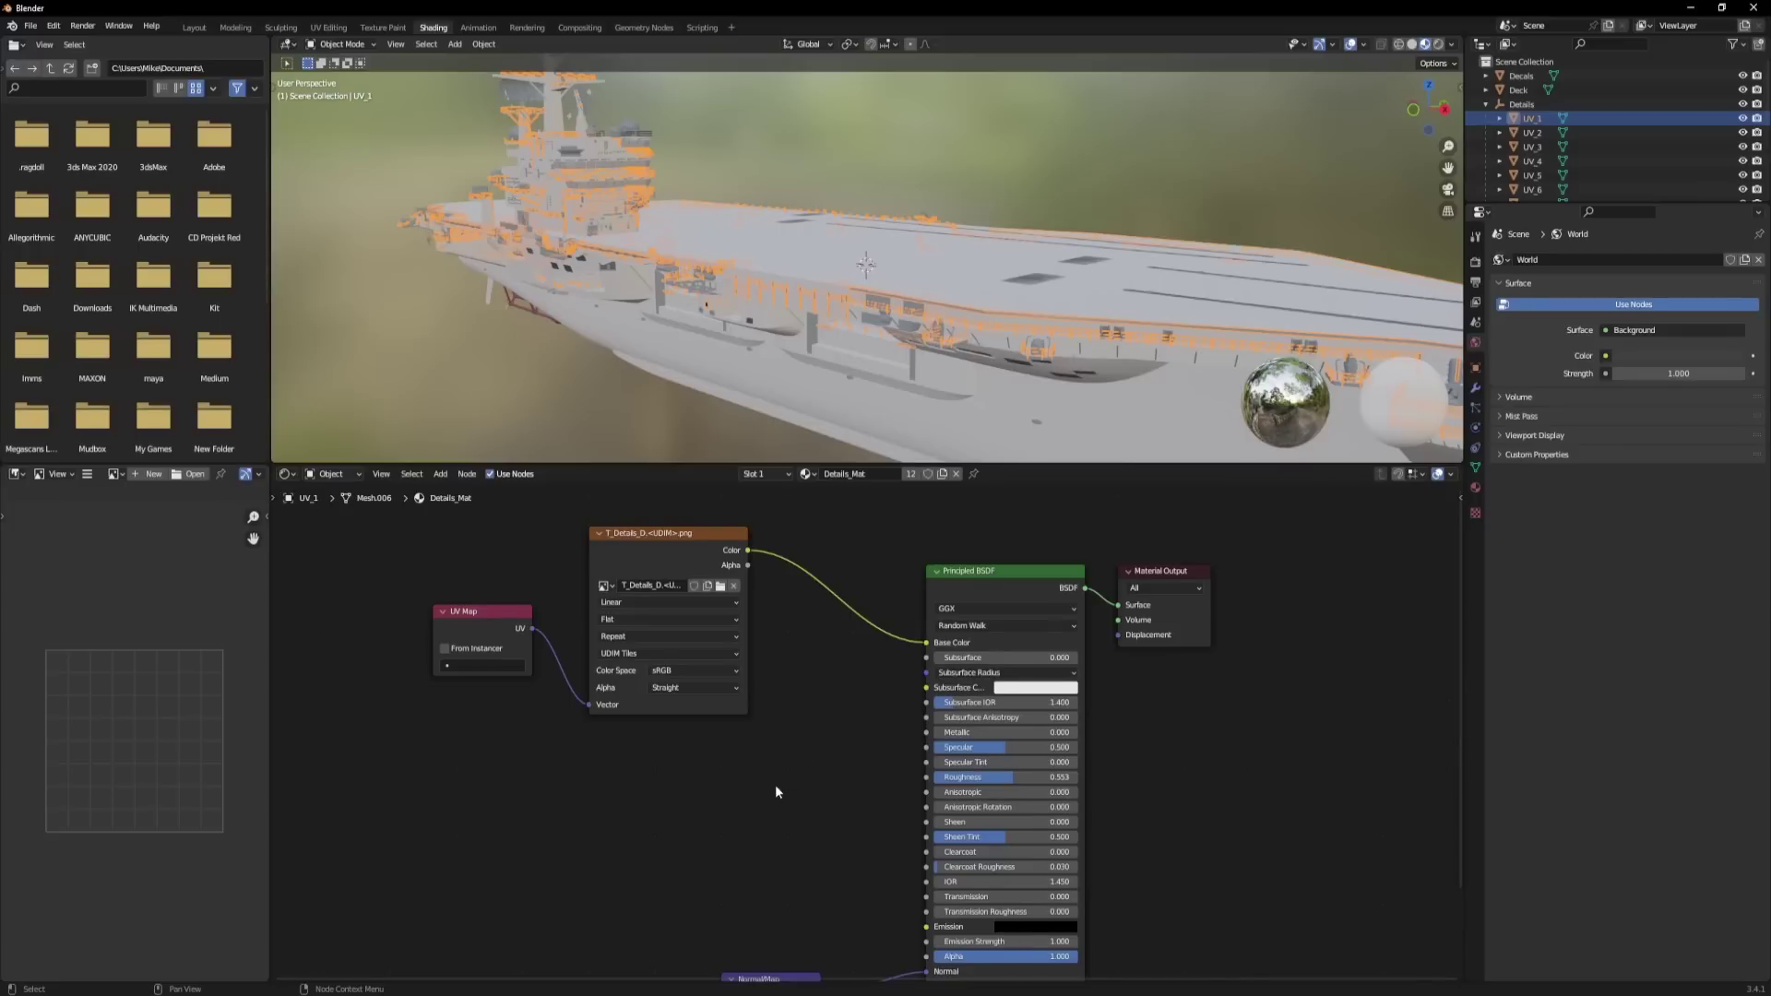
Duplicate the UV Map and T_Details_D texture nodes together and place the copies below the originals.
middle_drag(776, 787, 866, 798)
drag(542, 748, 723, 522)
key(shift+d)
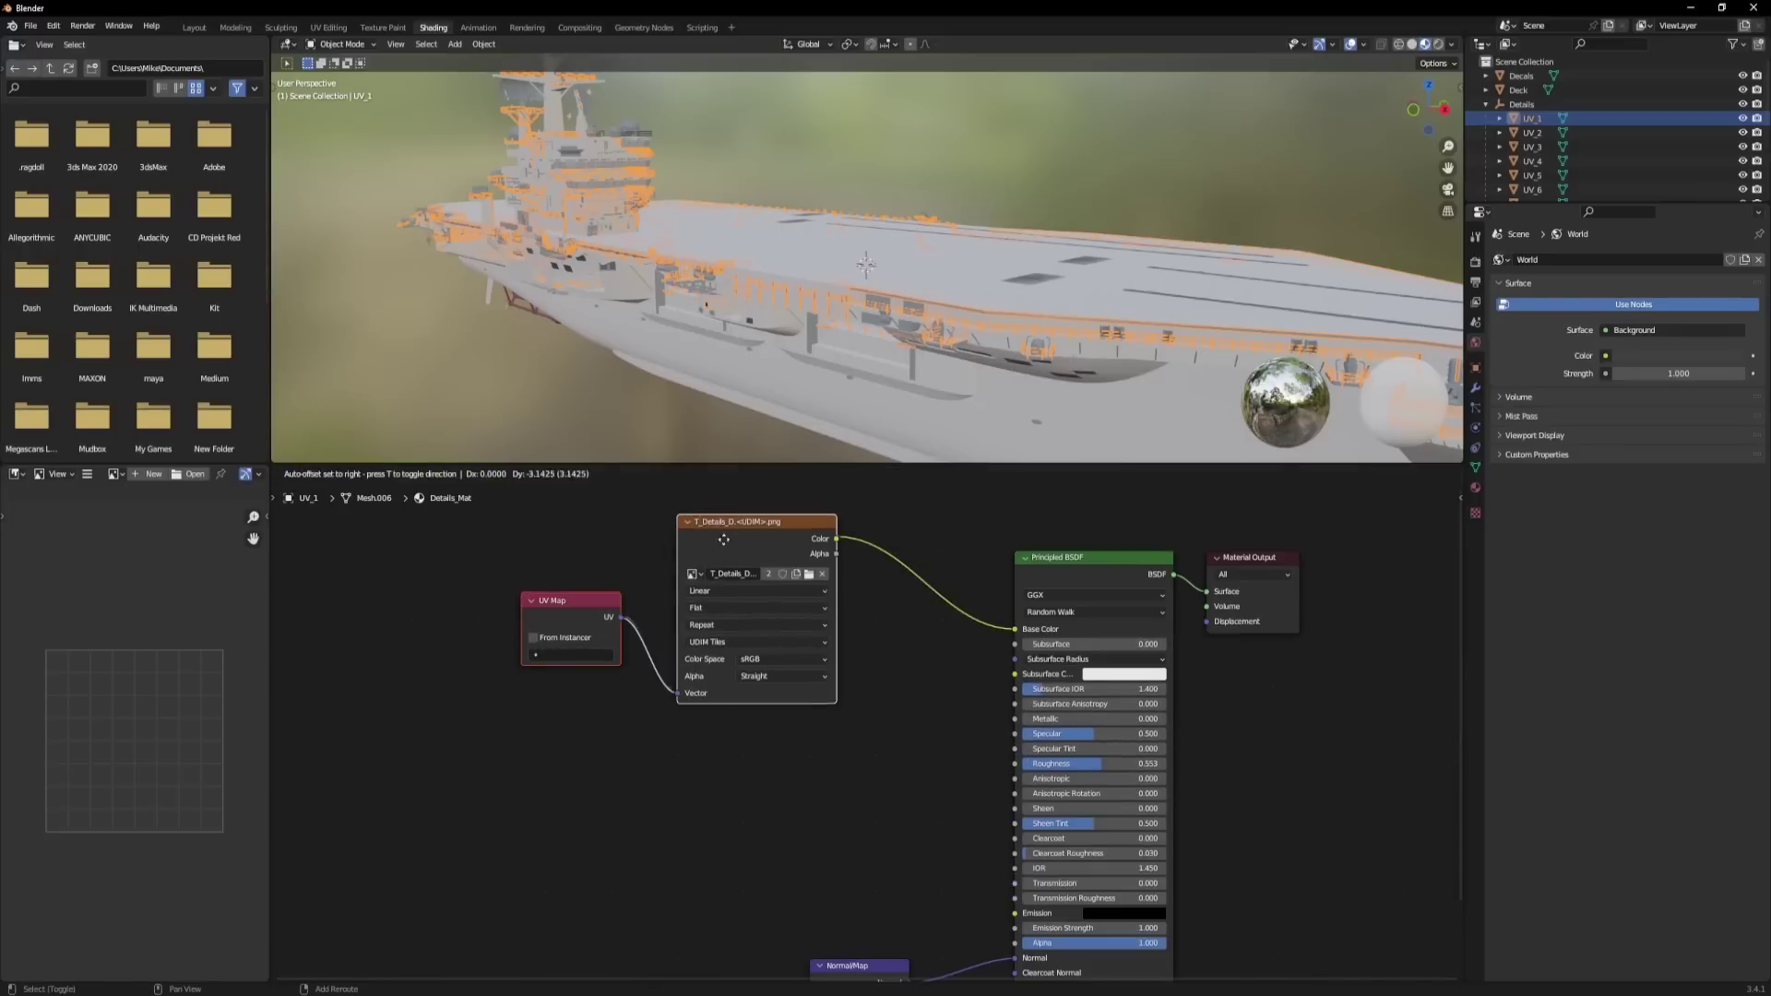
click(662, 743)
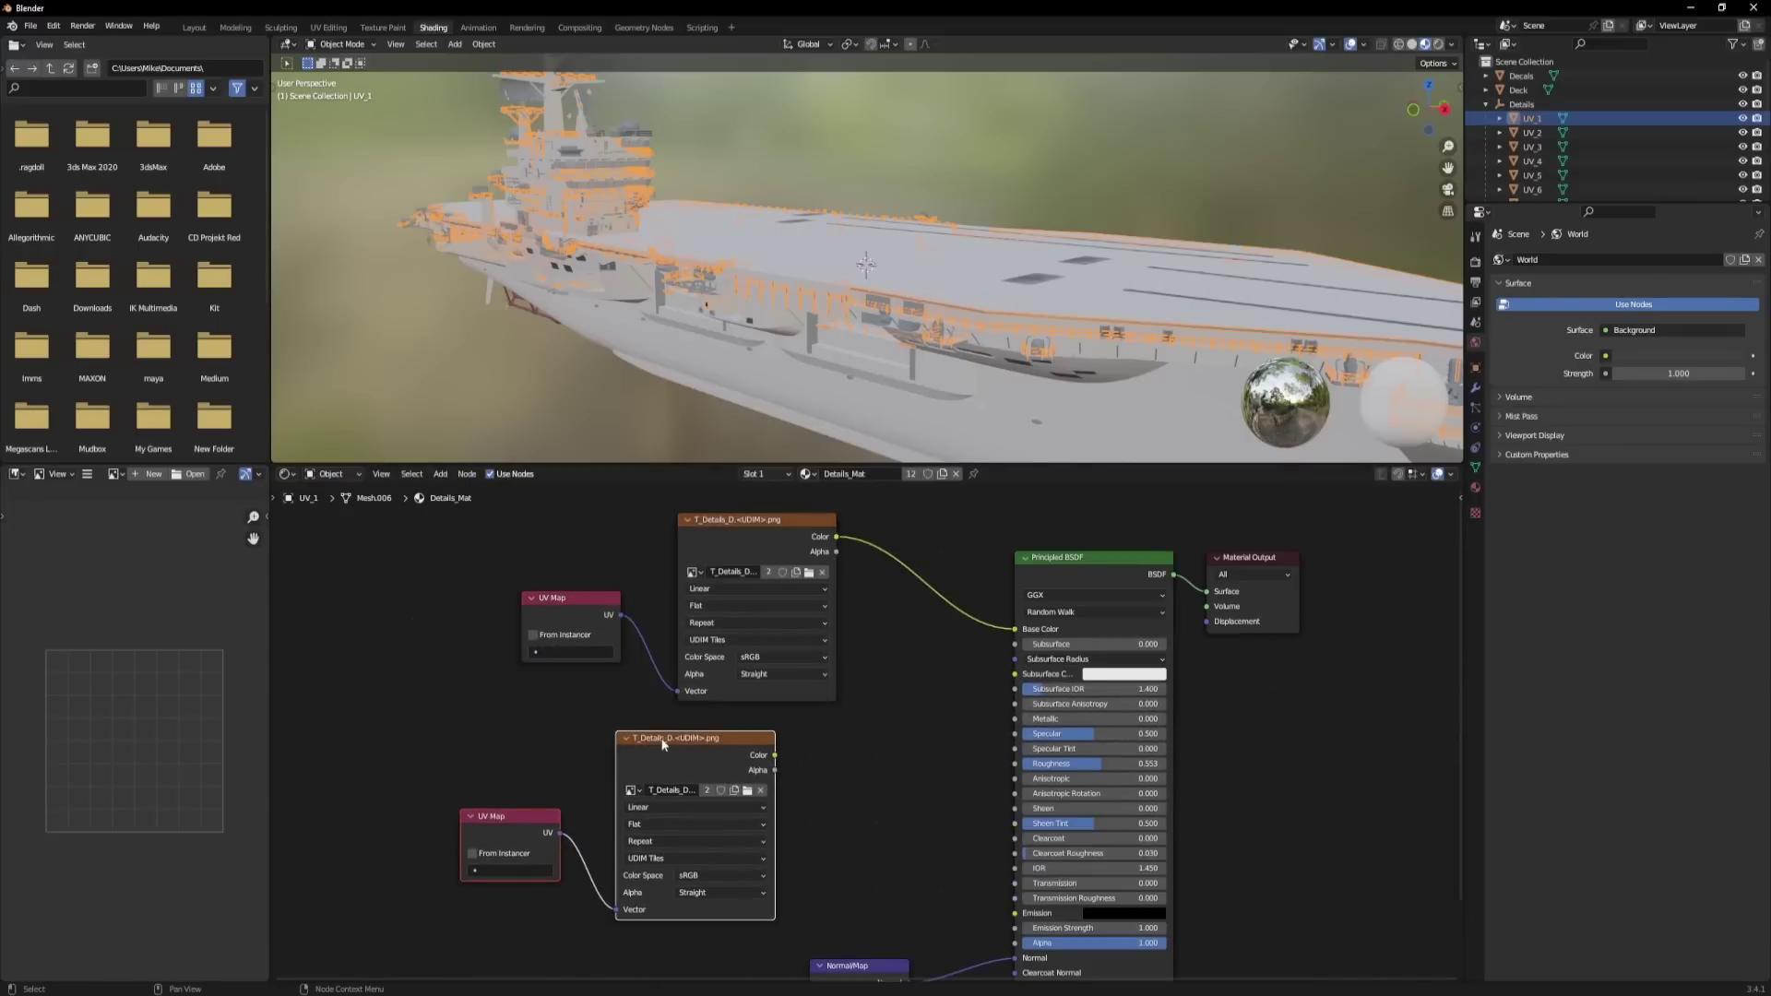
Load T_Details_AORM.1001.png into the duplicated texture node as UDIM tiles and set its color space to Non-Color.
click(748, 790)
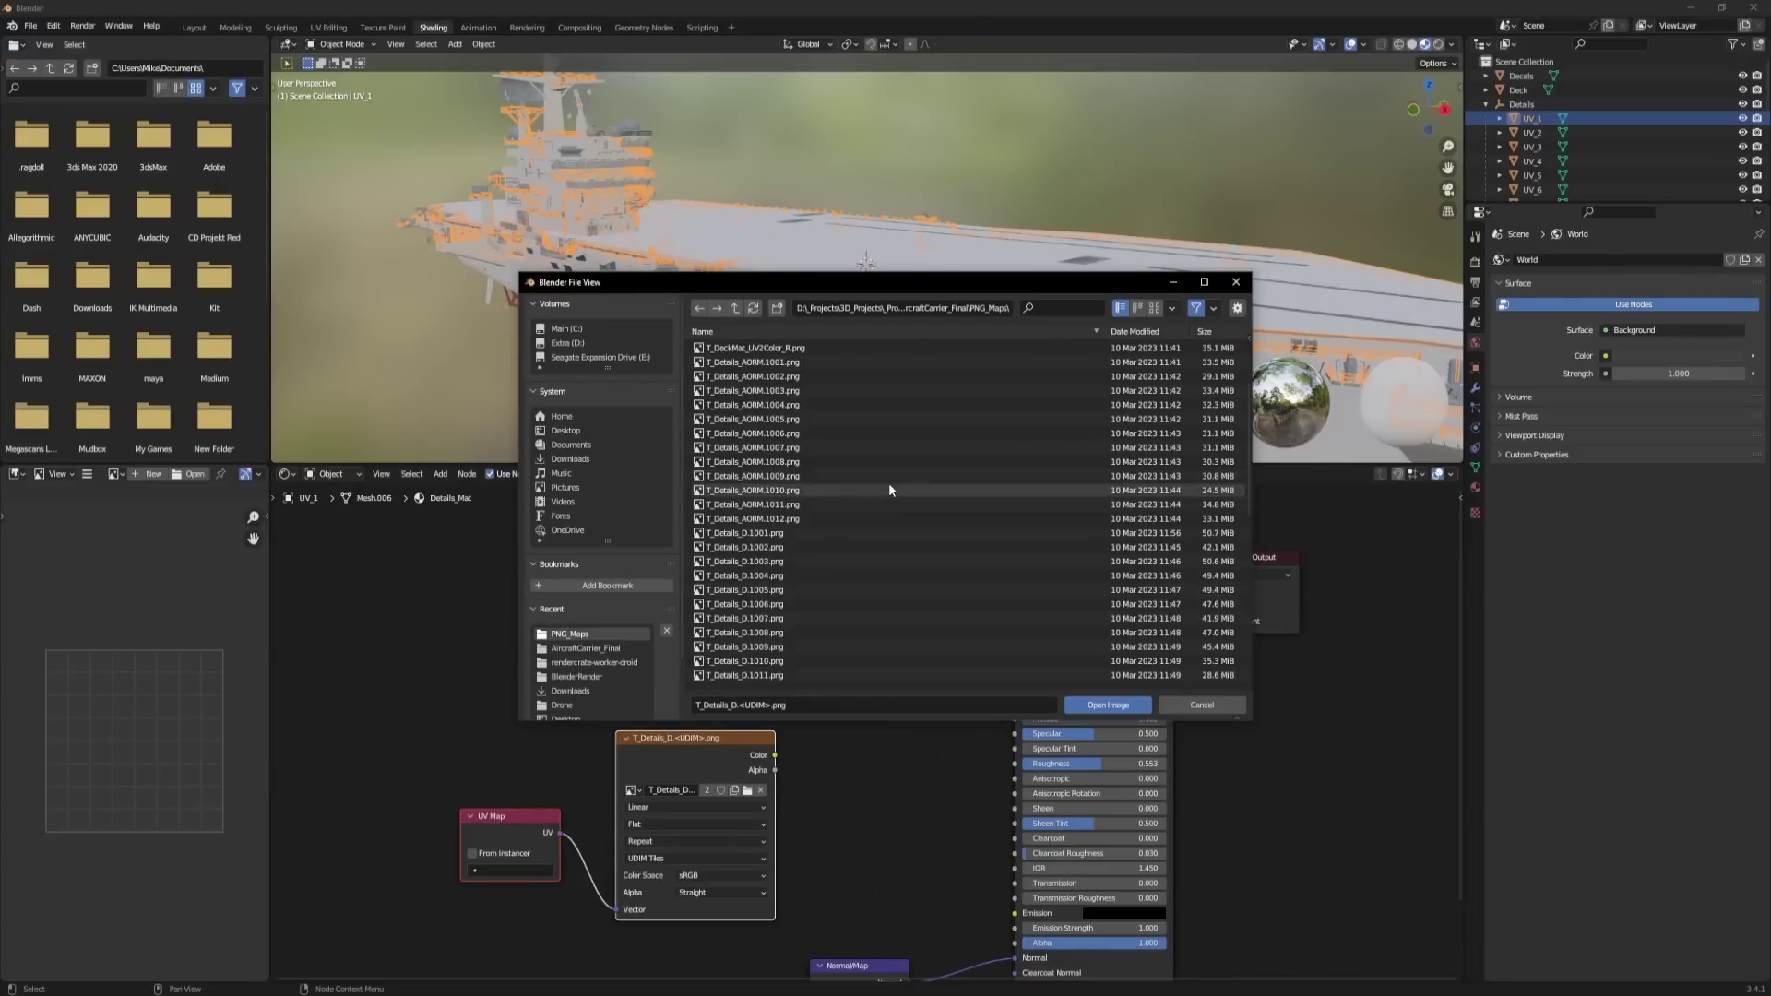
scroll(888, 483, up, 2)
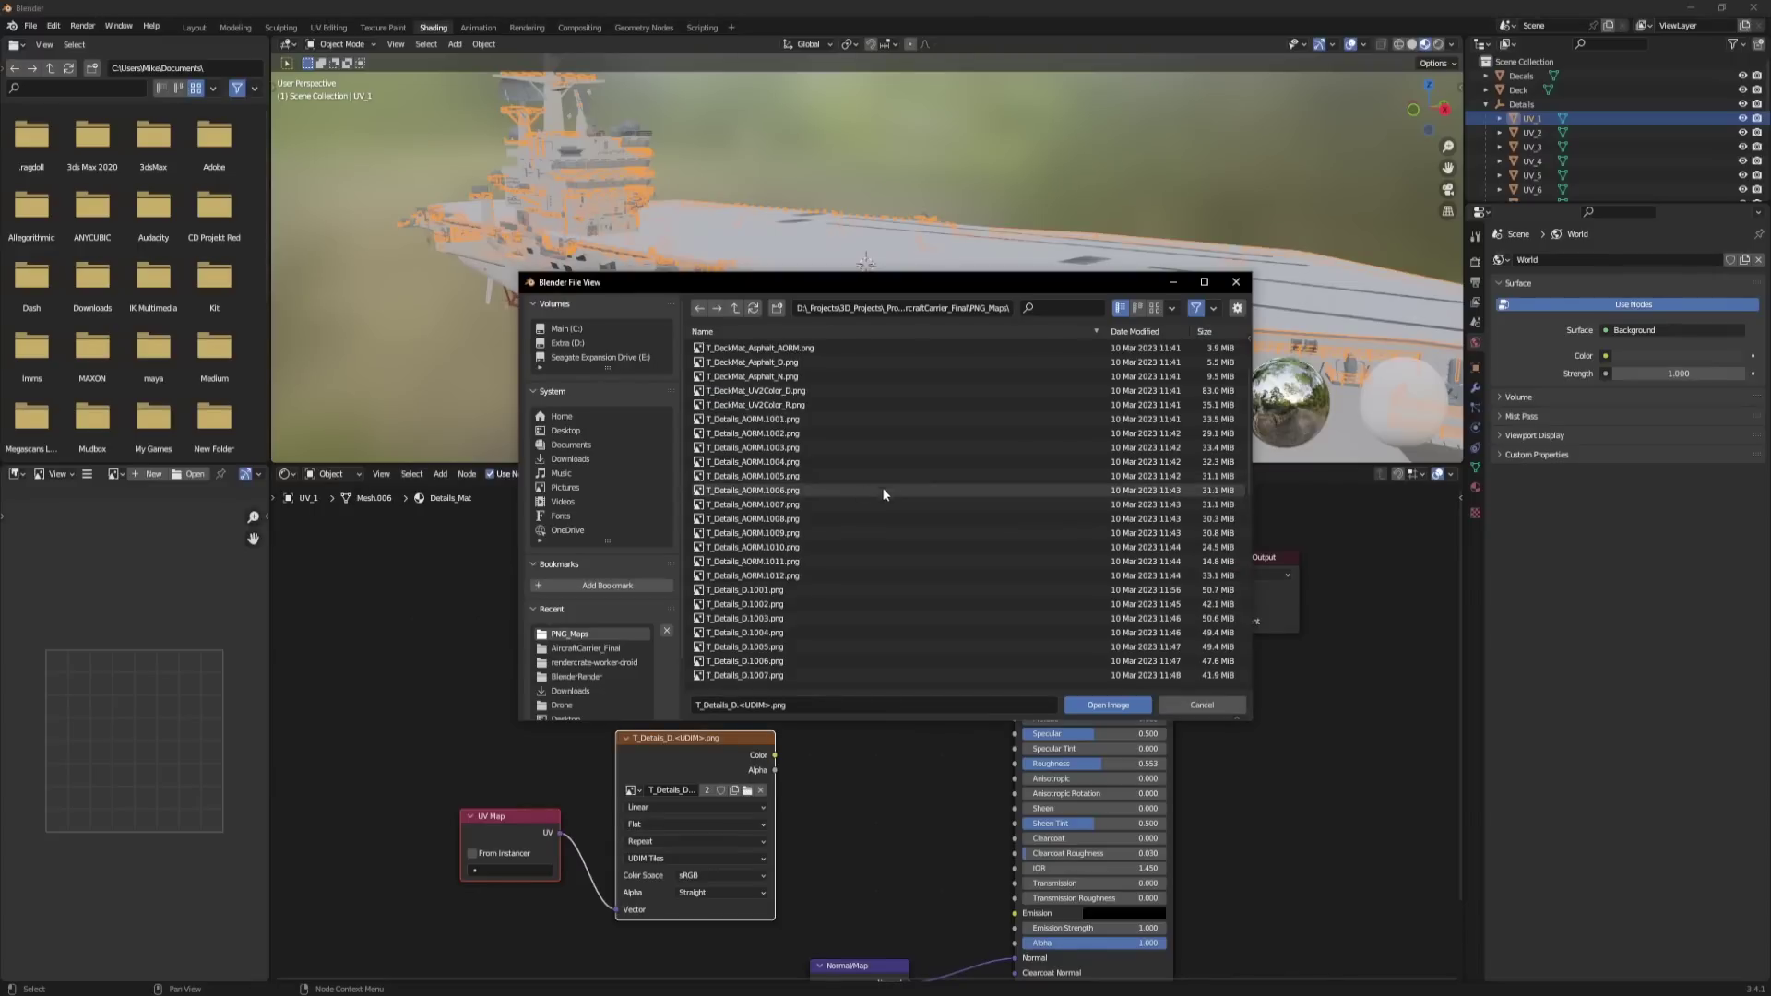
click(757, 421)
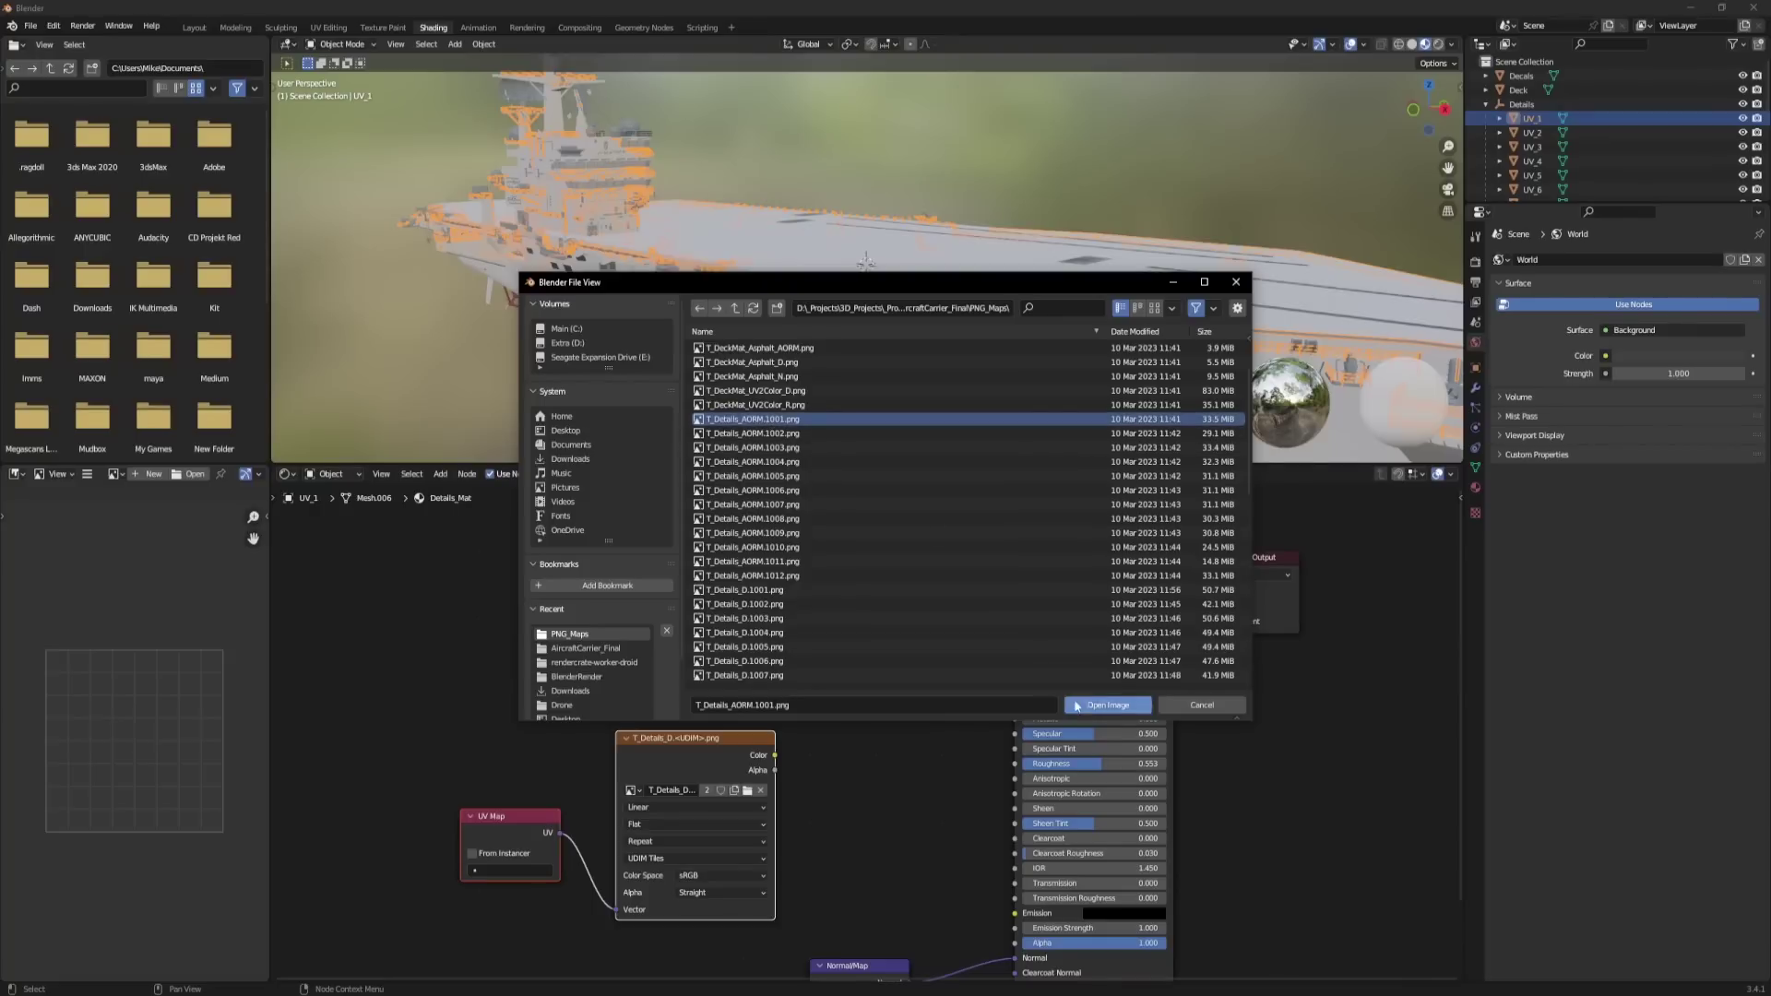
click(1107, 704)
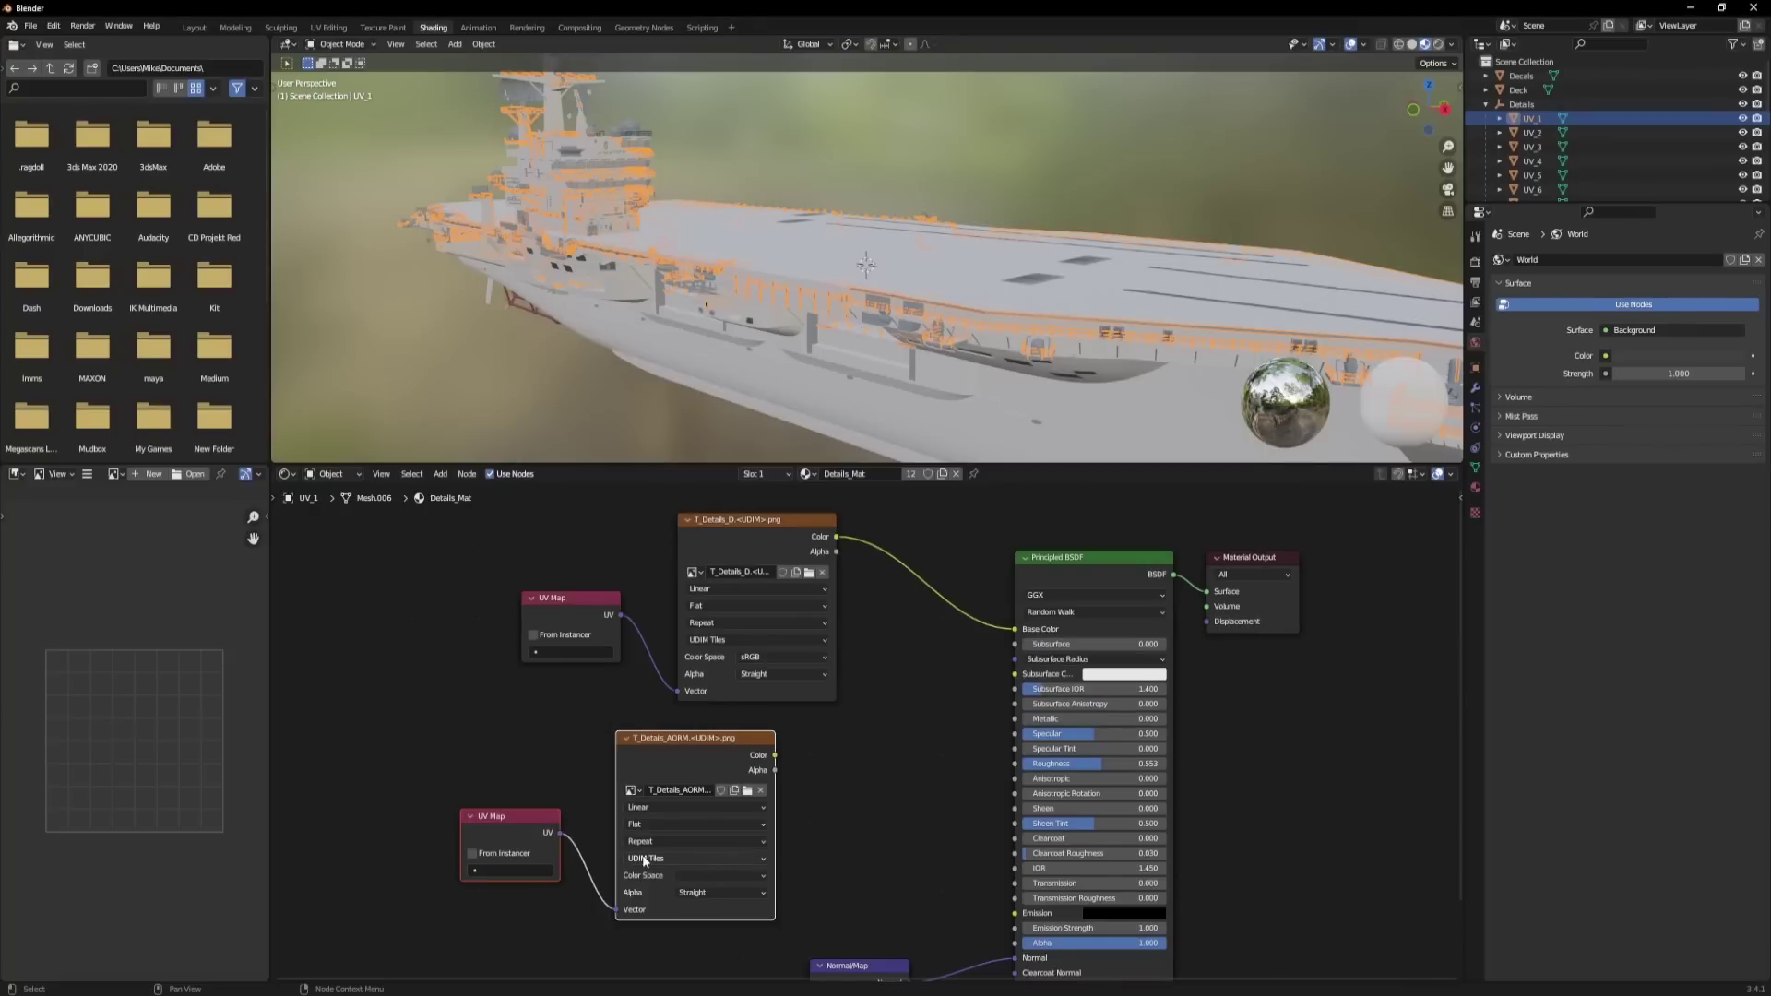
scroll(646, 860, up, 3)
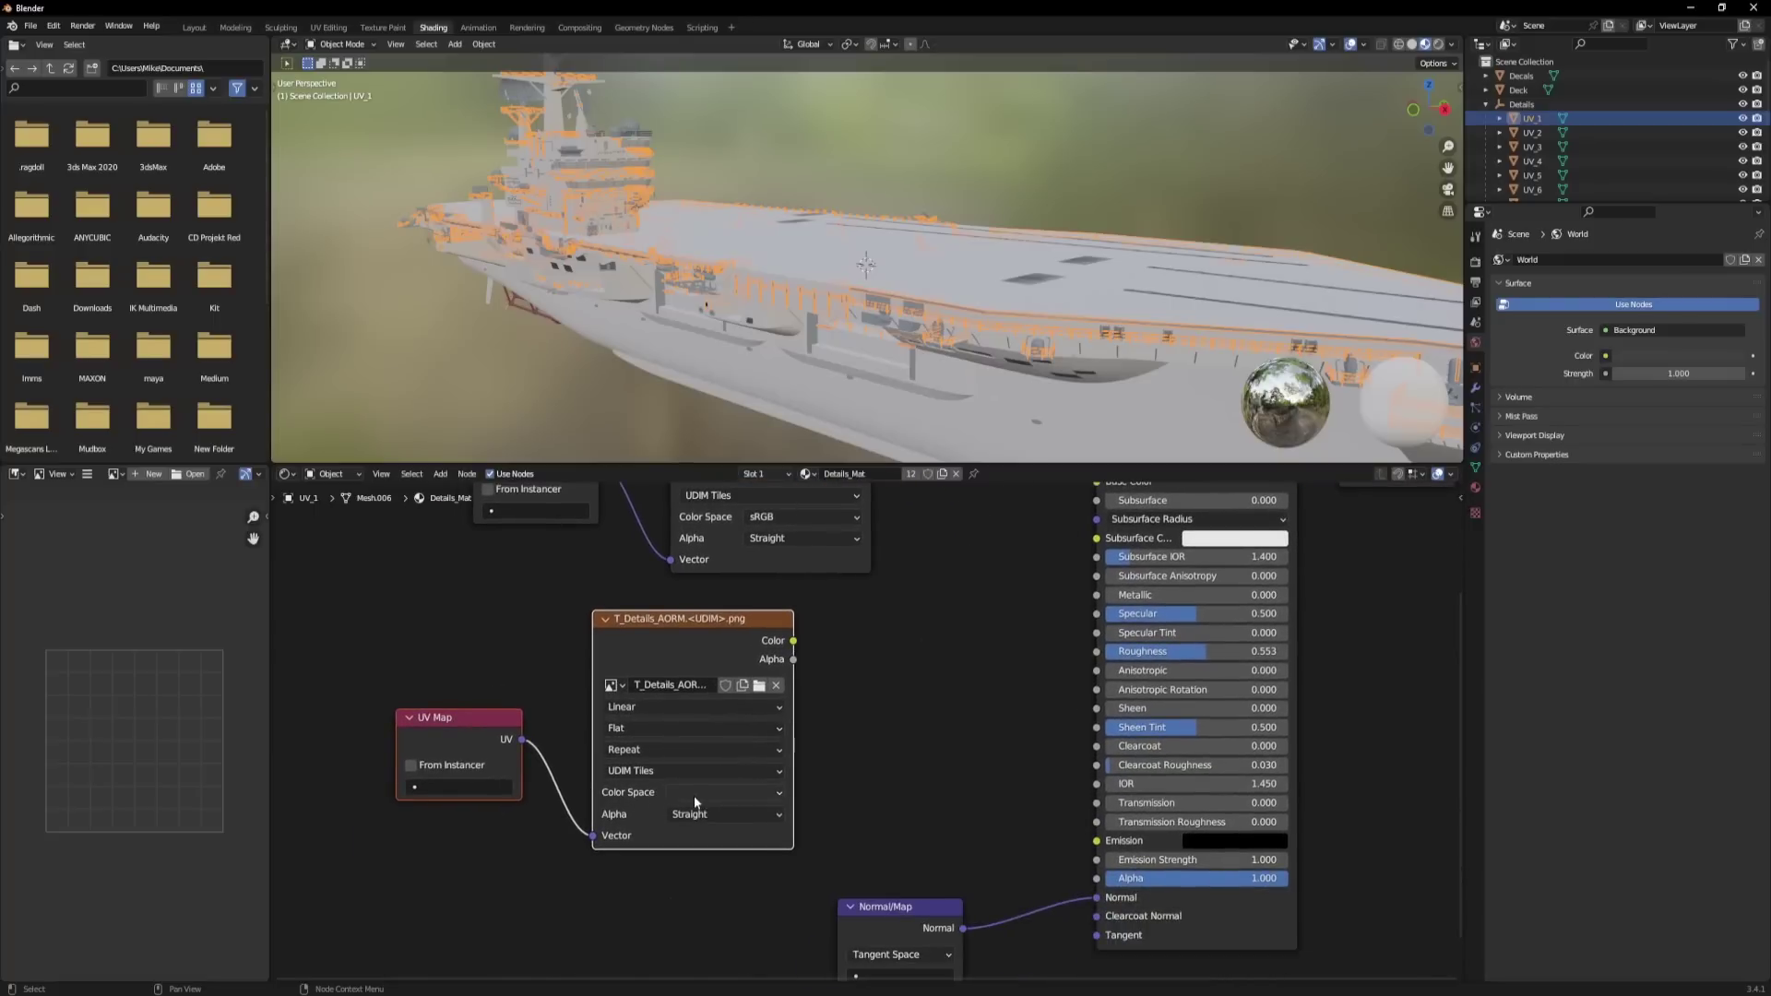
click(677, 793)
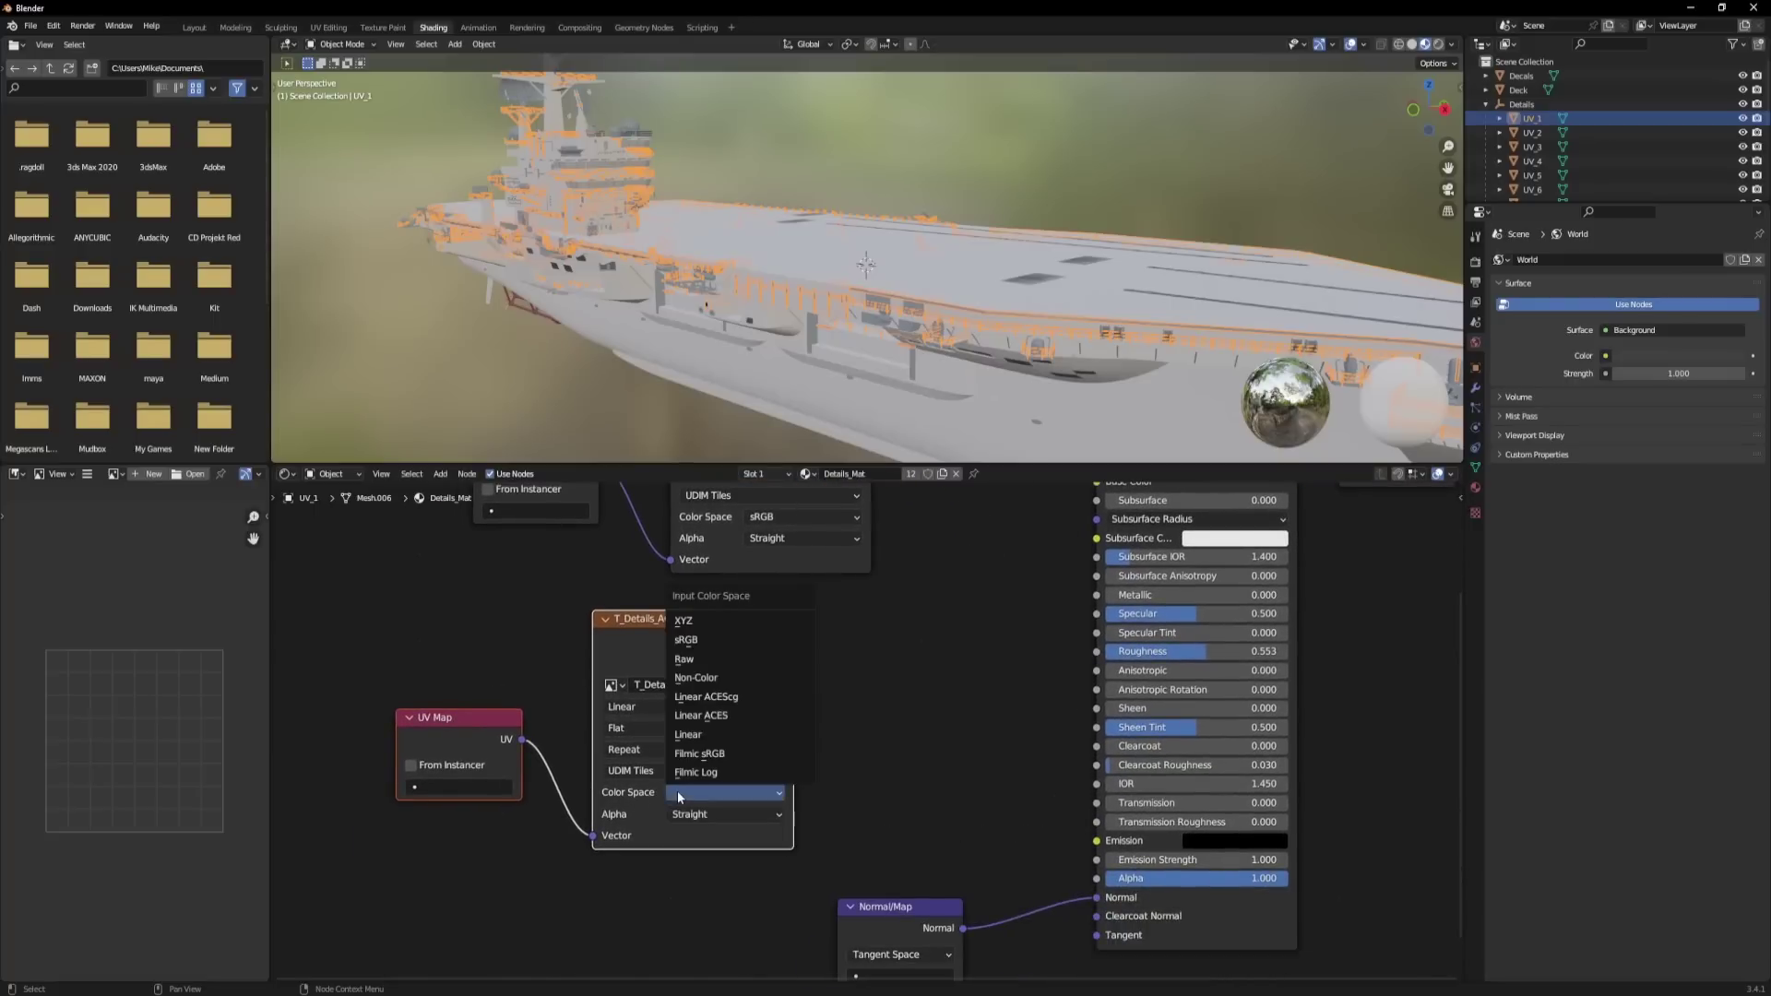
click(703, 677)
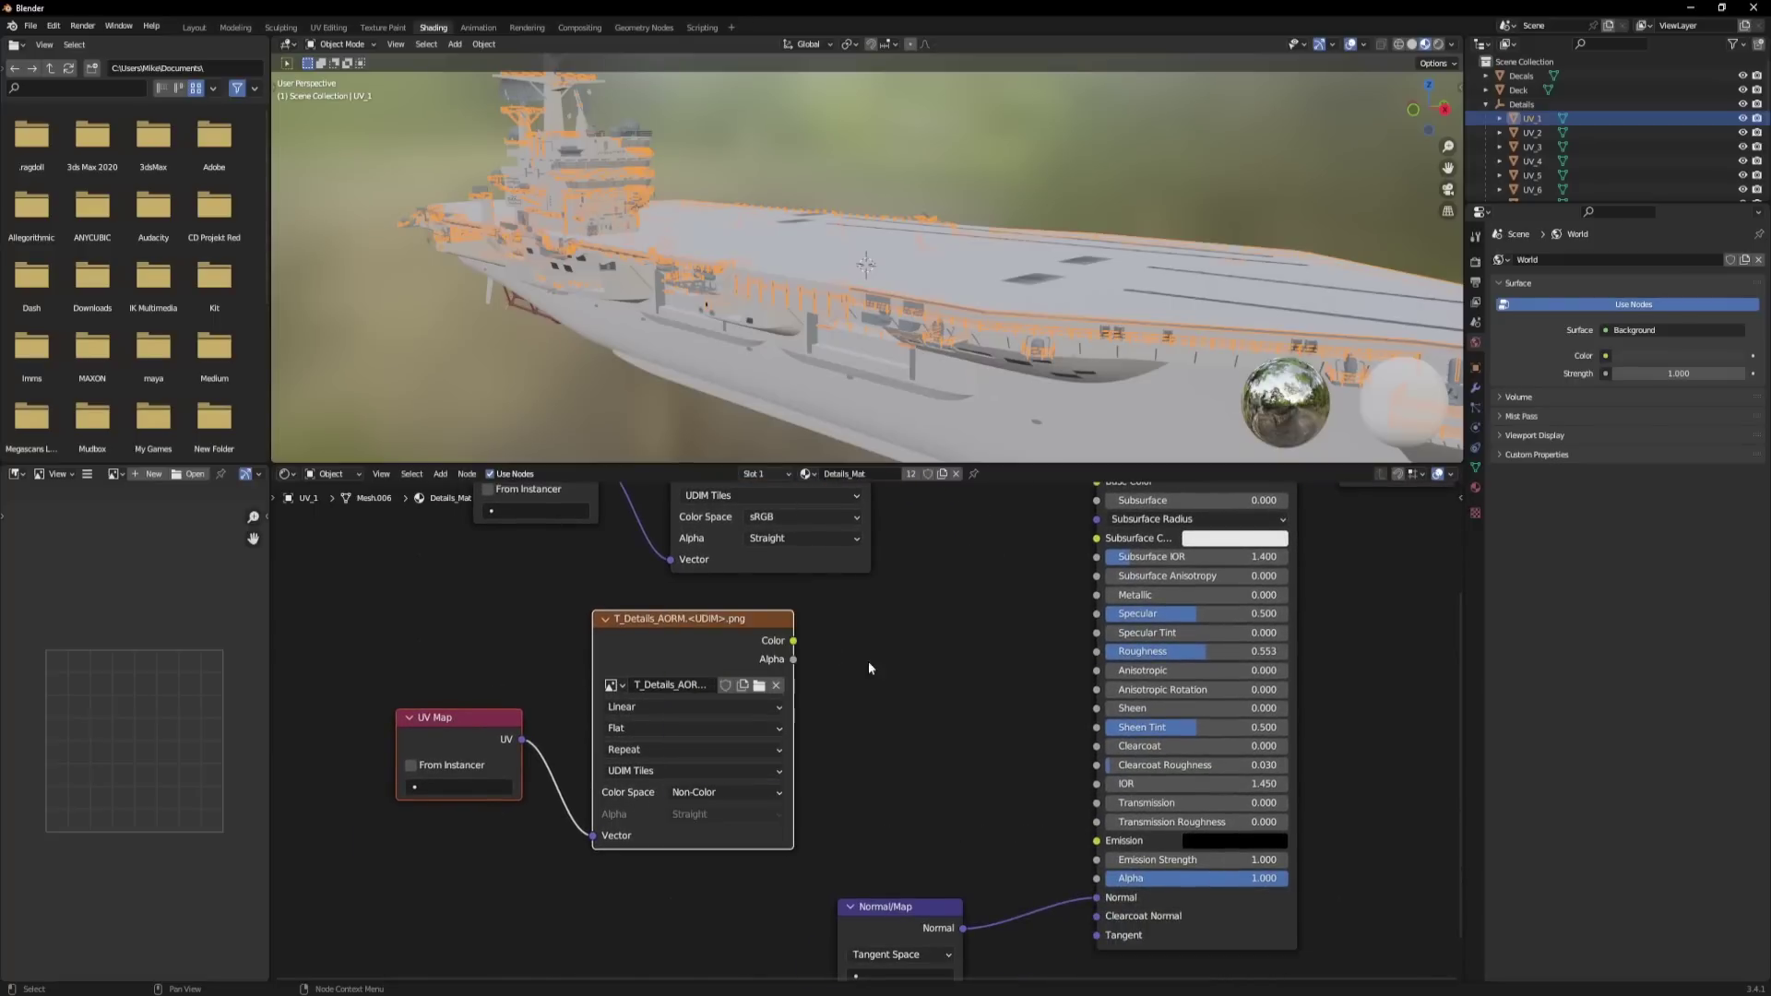
Add a Separate Color node fed by the T_Details_AORM texture's Color output and place it beside the texture.
middle_drag(870, 661, 815, 717)
drag(738, 698, 939, 697)
drag(738, 697, 858, 688)
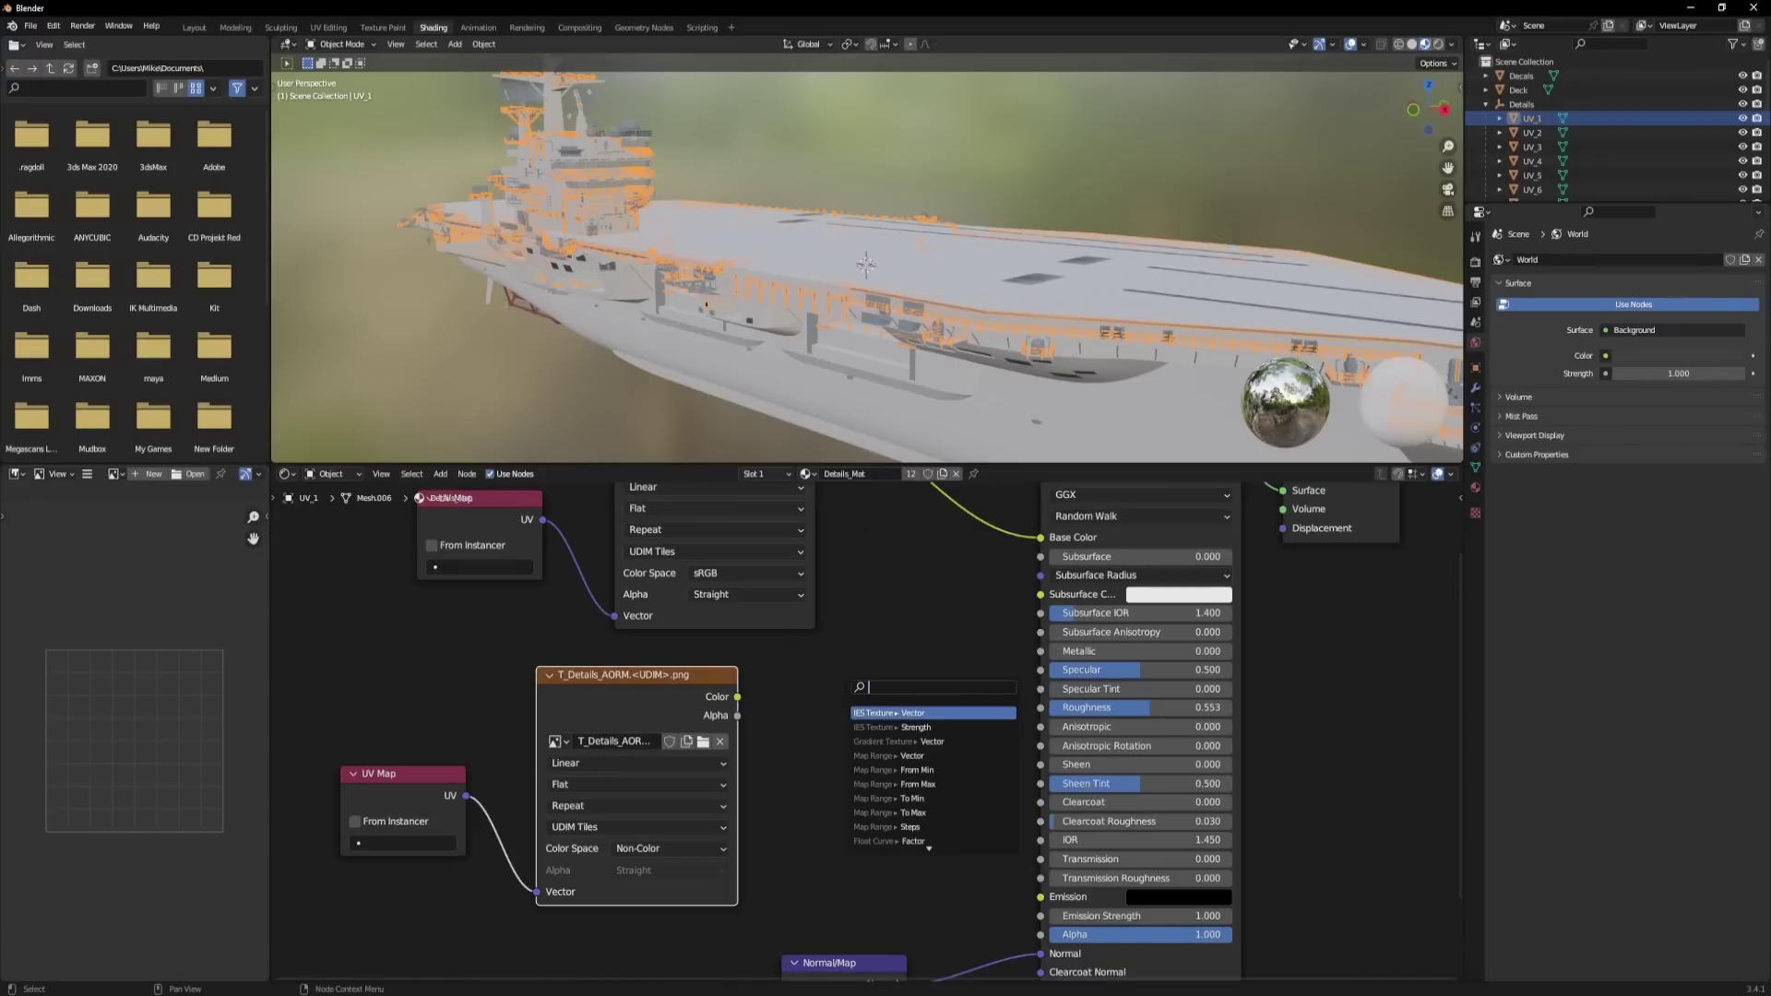
text(sep)
click(891, 727)
click(888, 698)
Connect the Separate Color node's Blue output to Metallic and its Green output to Roughness on the Principled BSDF.
mouse_move(888, 698)
mouse_down()
mouse_move(972, 669)
mouse_move(979, 723)
mouse_move(1025, 728)
mouse_move(1041, 707)
mouse_move(987, 701)
mouse_move(1040, 652)
mouse_up()
middle_drag(1033, 527, 1022, 597)
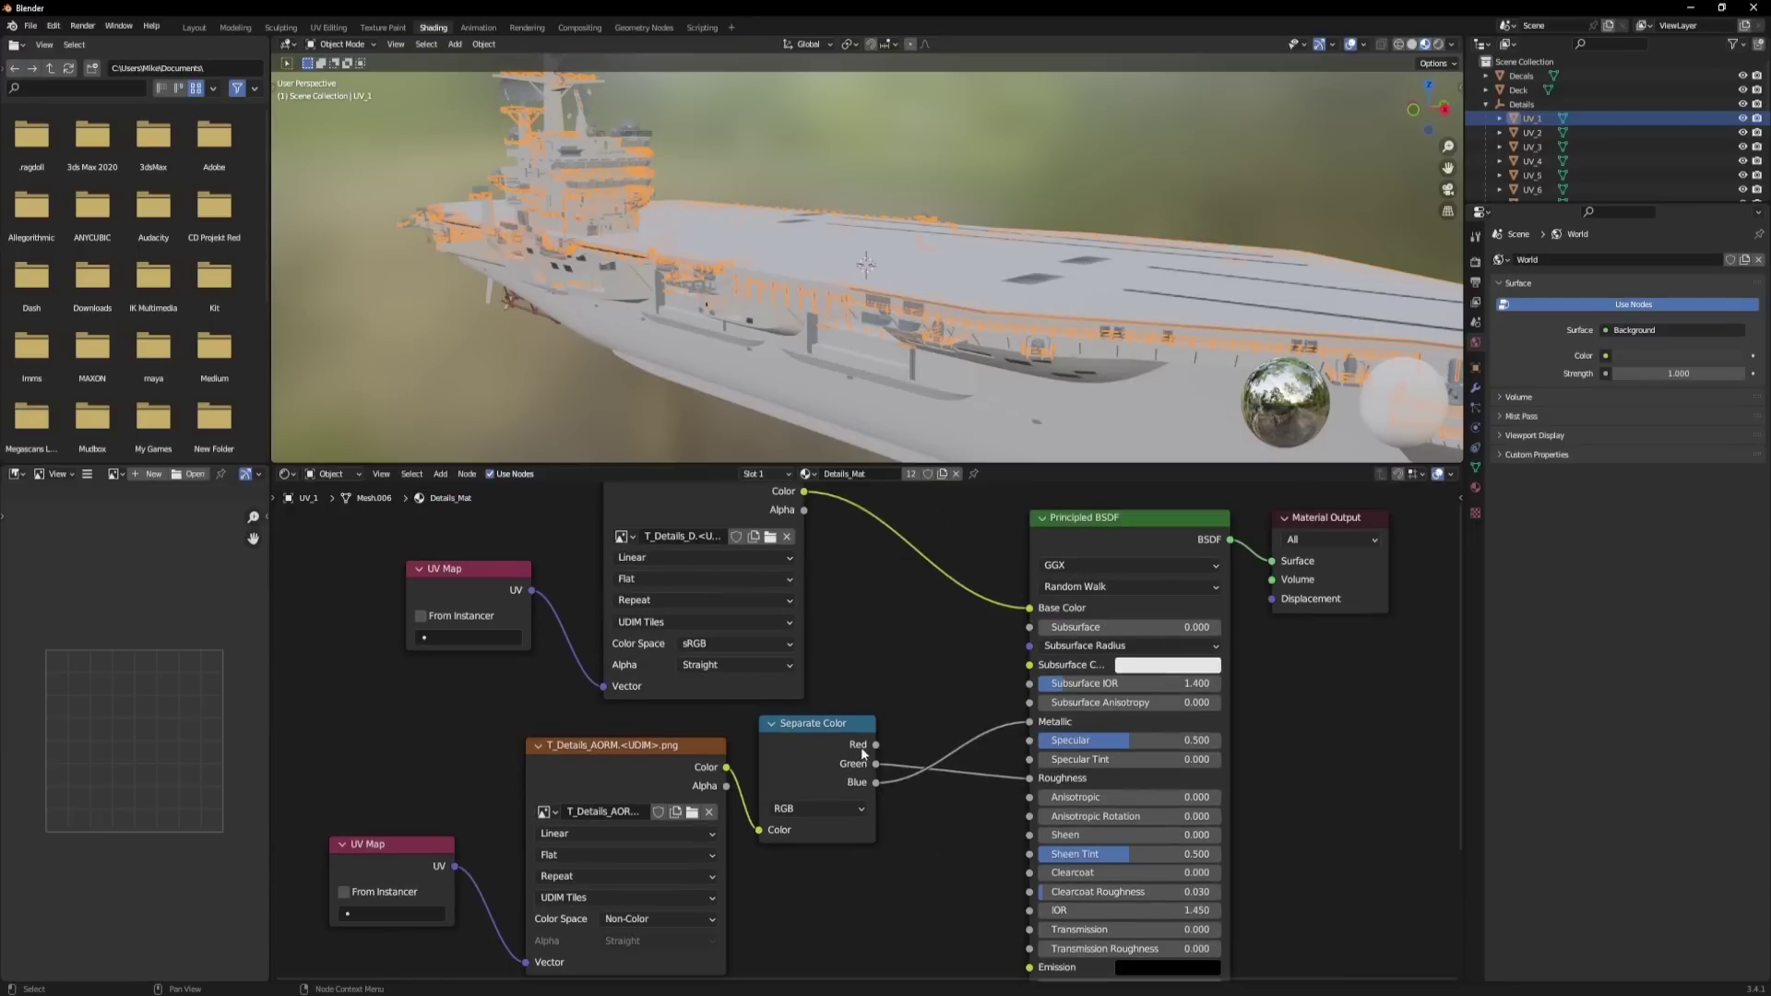
drag(875, 745, 937, 718)
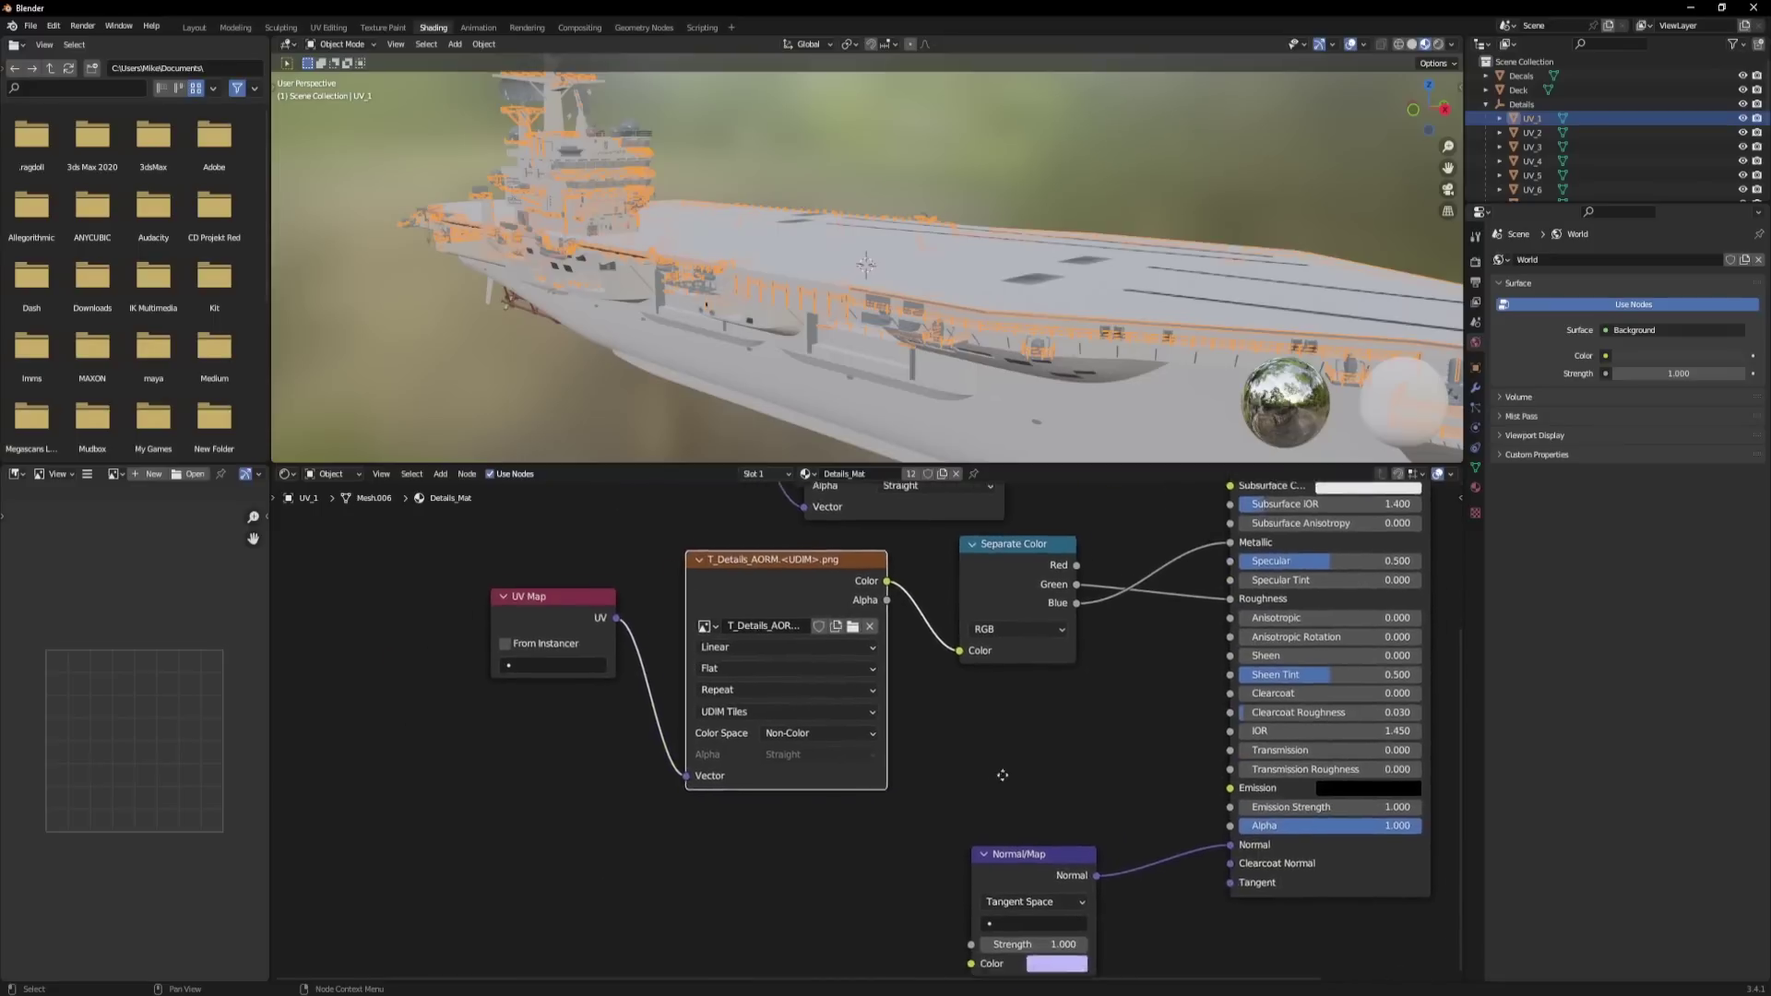
middle_drag(999, 775, 1027, 700)
Duplicate the T_Details_AORM texture and its UV Map node and place the copies beside the Normal Map node.
middle_drag(892, 797, 923, 862)
drag(595, 837, 820, 567)
key(shift+d)
click(712, 854)
middle_drag(784, 894, 842, 737)
Clear the image from the new texture copy and load T_Details_N.1001.png as UDIM tiles instead.
click(870, 753)
click(841, 751)
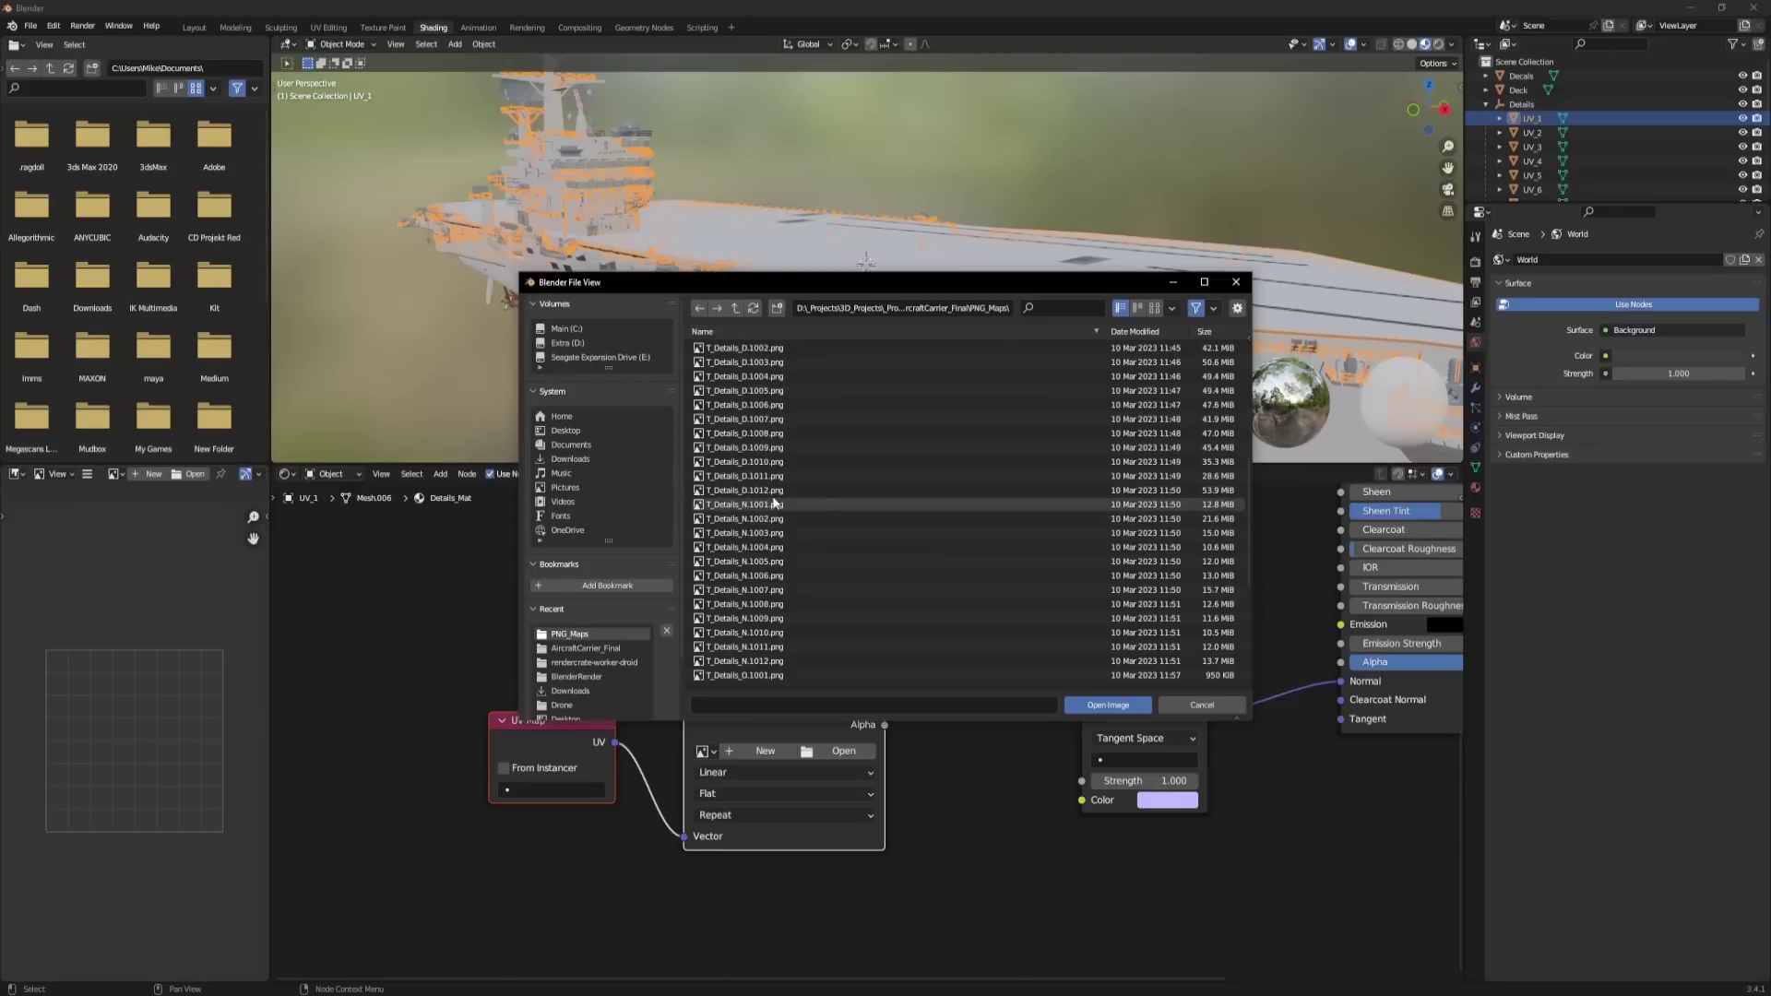
click(725, 505)
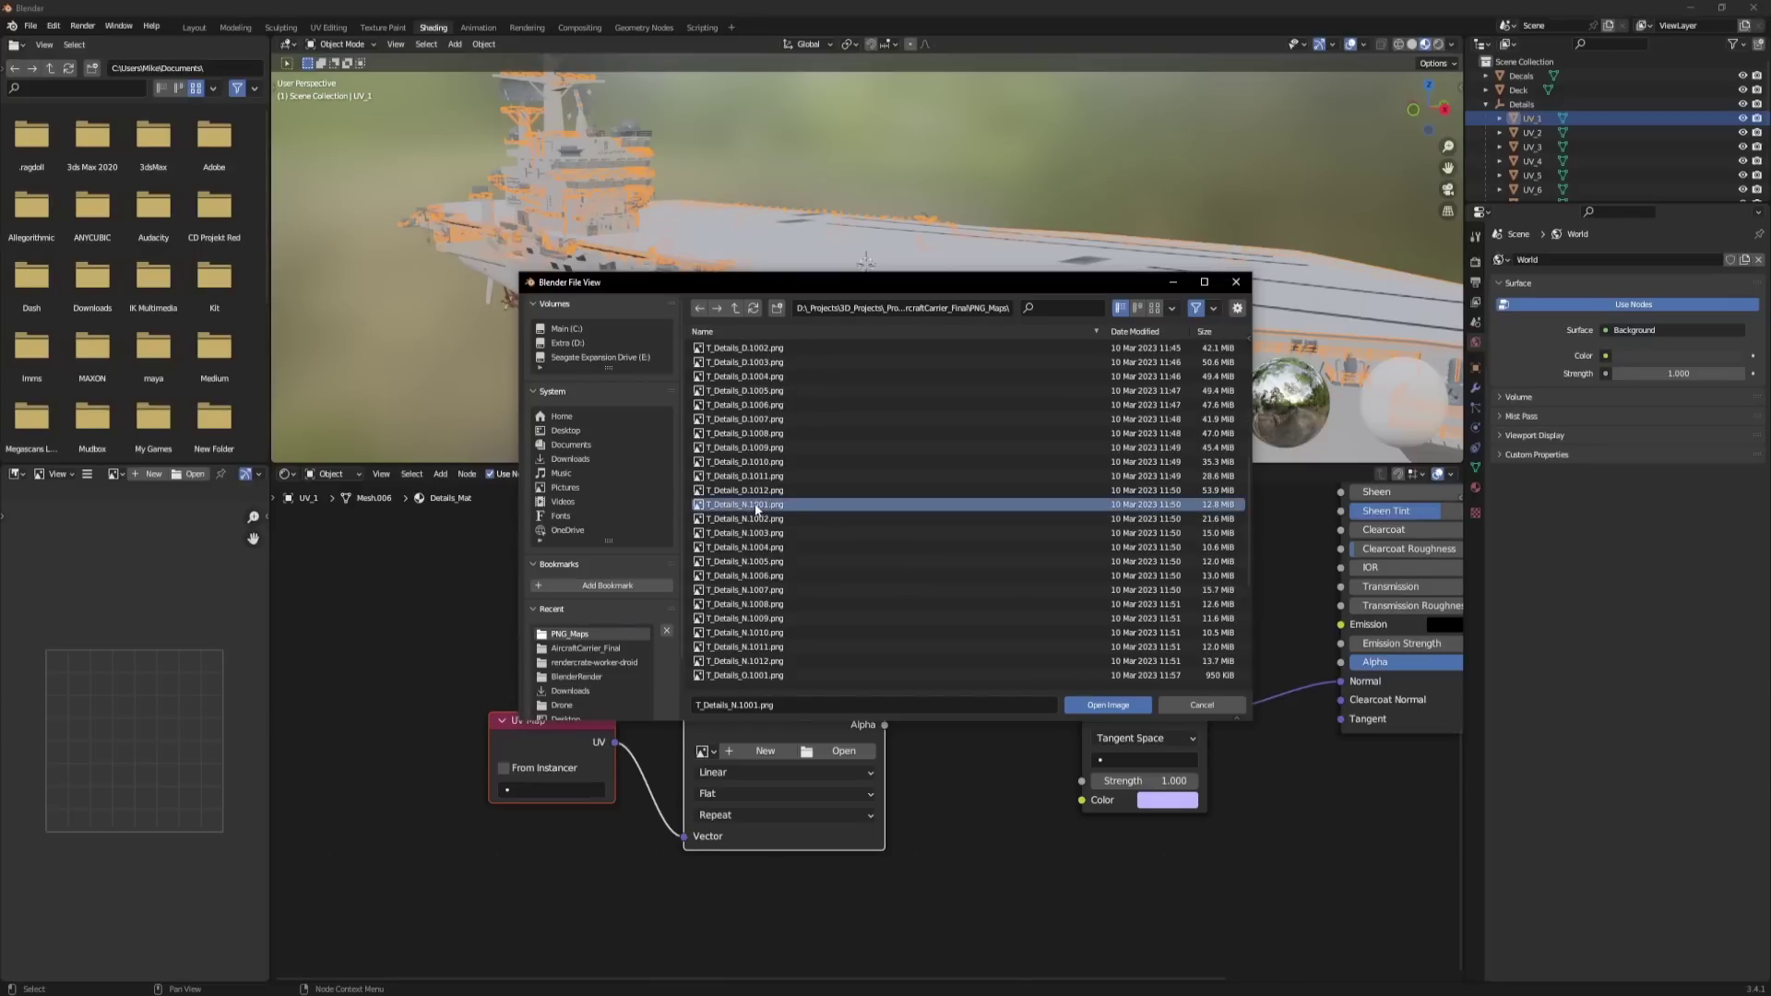
click(1106, 705)
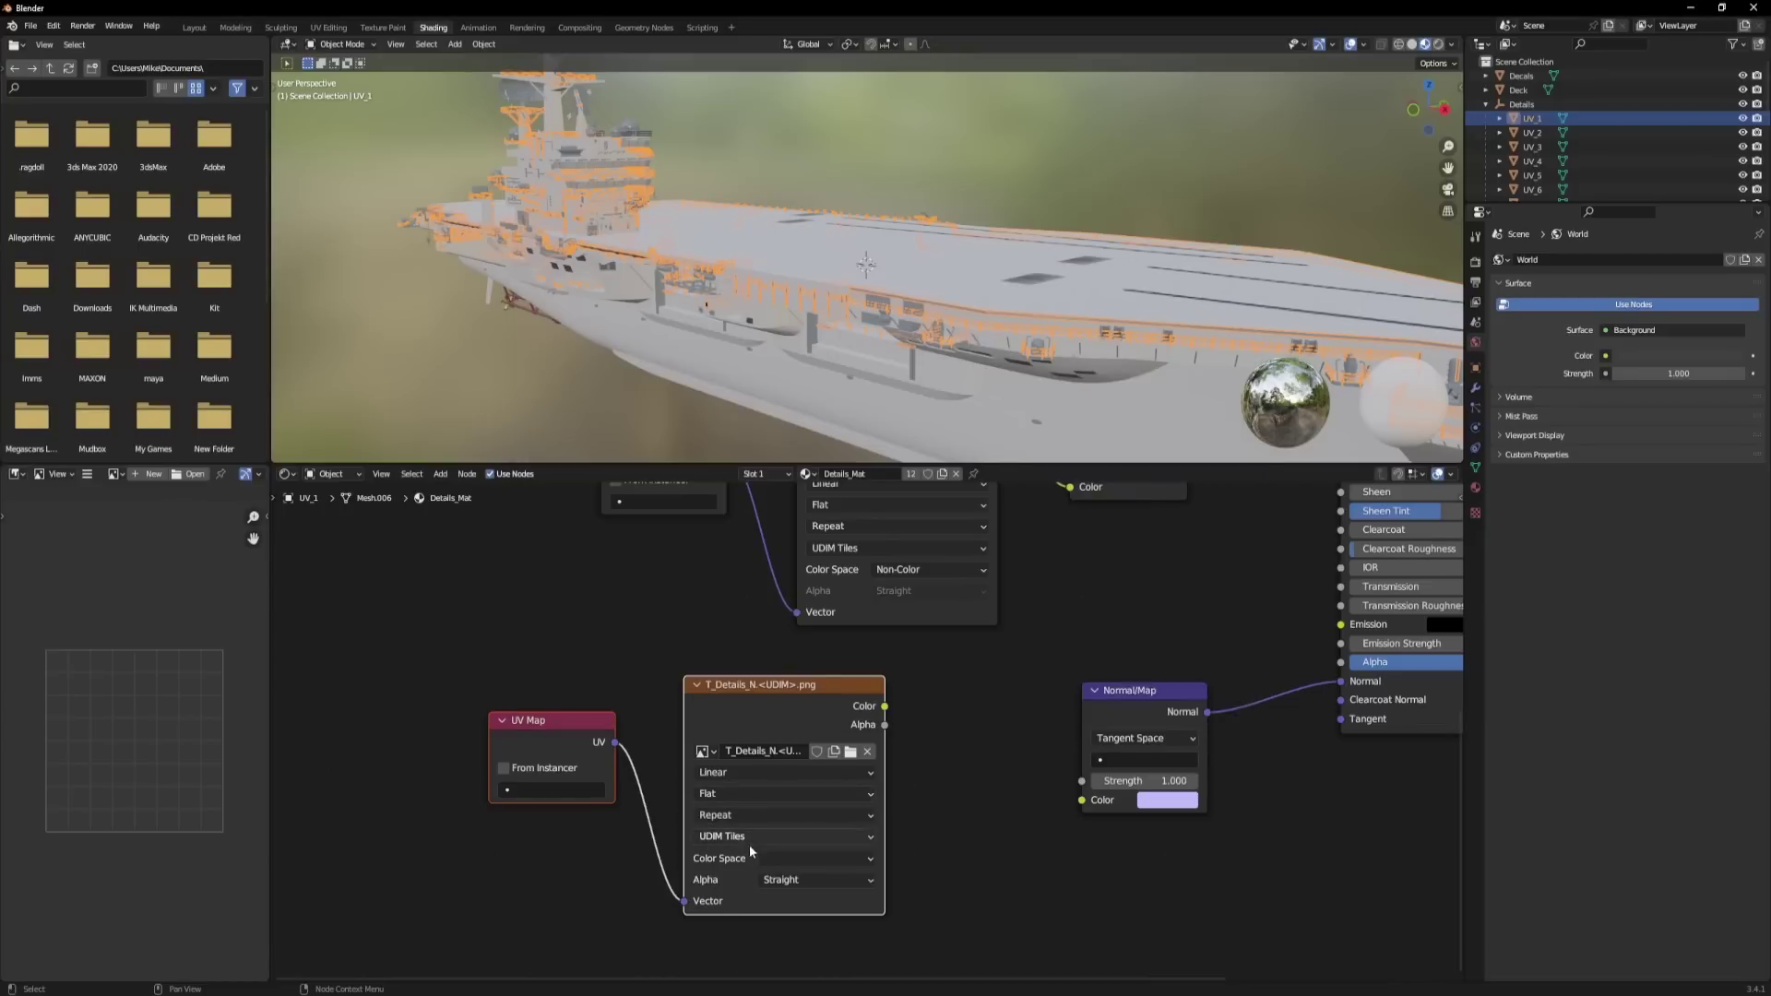
Set the T_Details_N texture's color space to Non-Color and connect its Color output to the Normal Map's Color input.
click(778, 857)
click(816, 744)
drag(884, 706, 1082, 804)
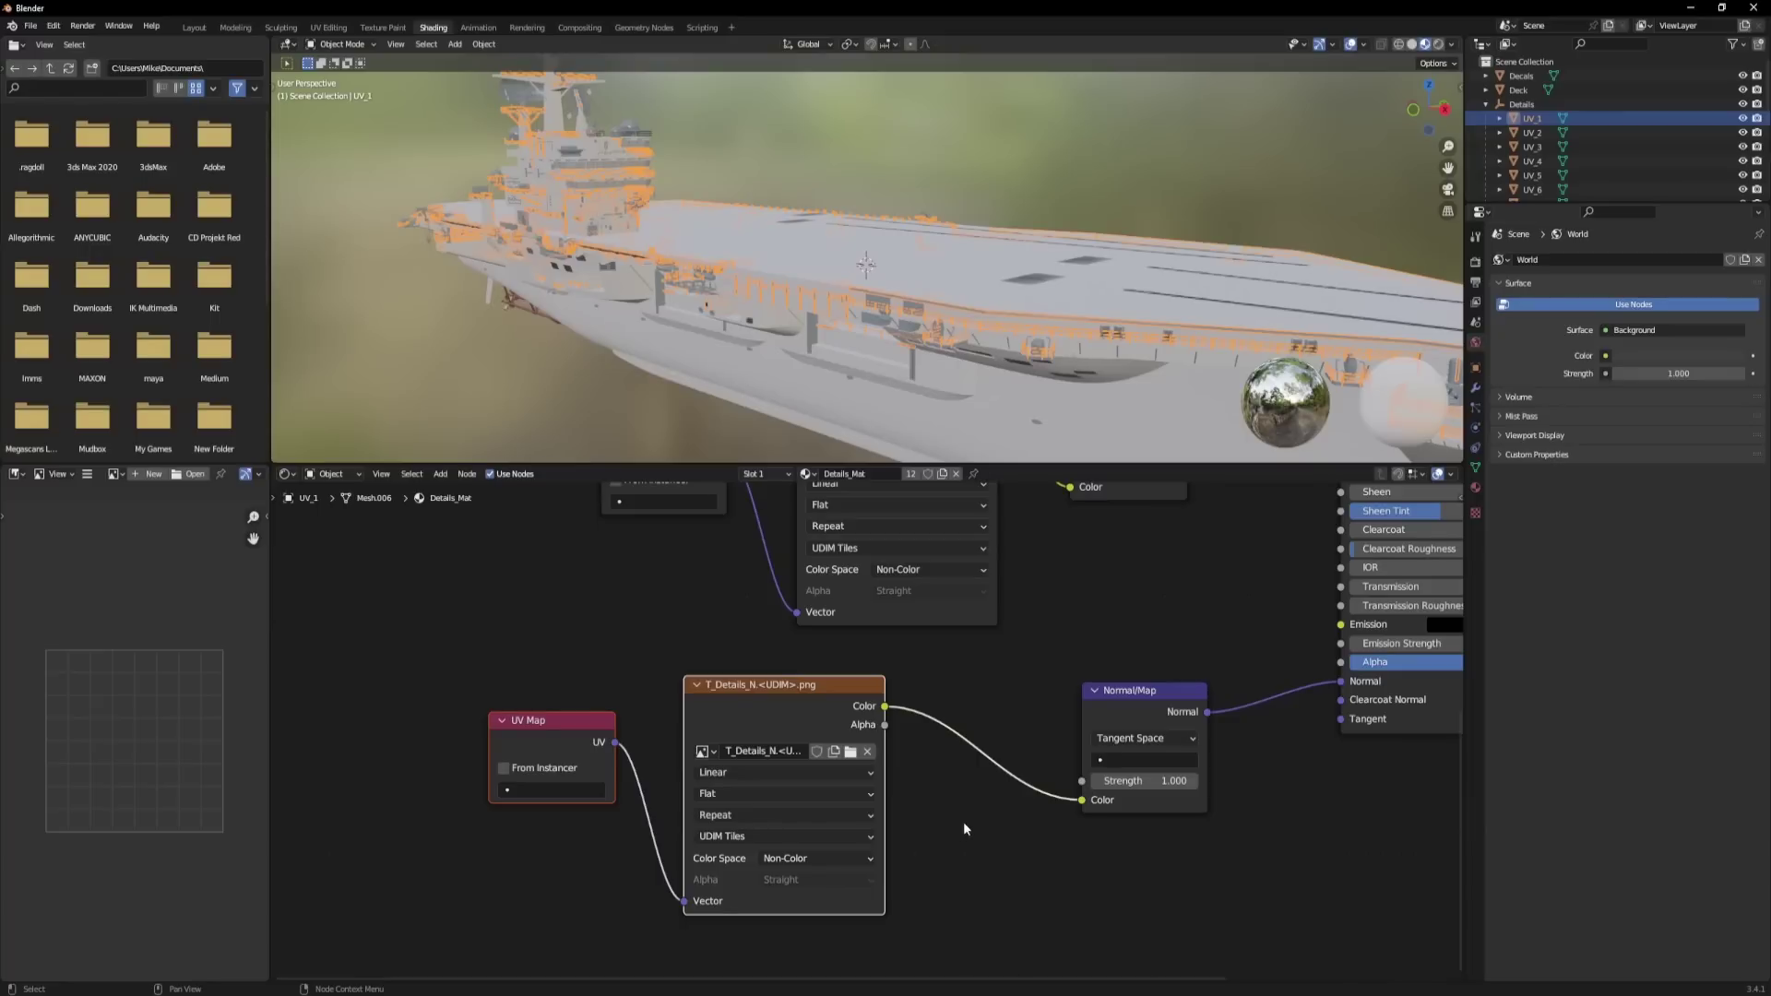
Disconnect the T_Details_N texture from the Normal Map and move it with its UV Map farther away to make room.
middle_drag(961, 825, 754, 761)
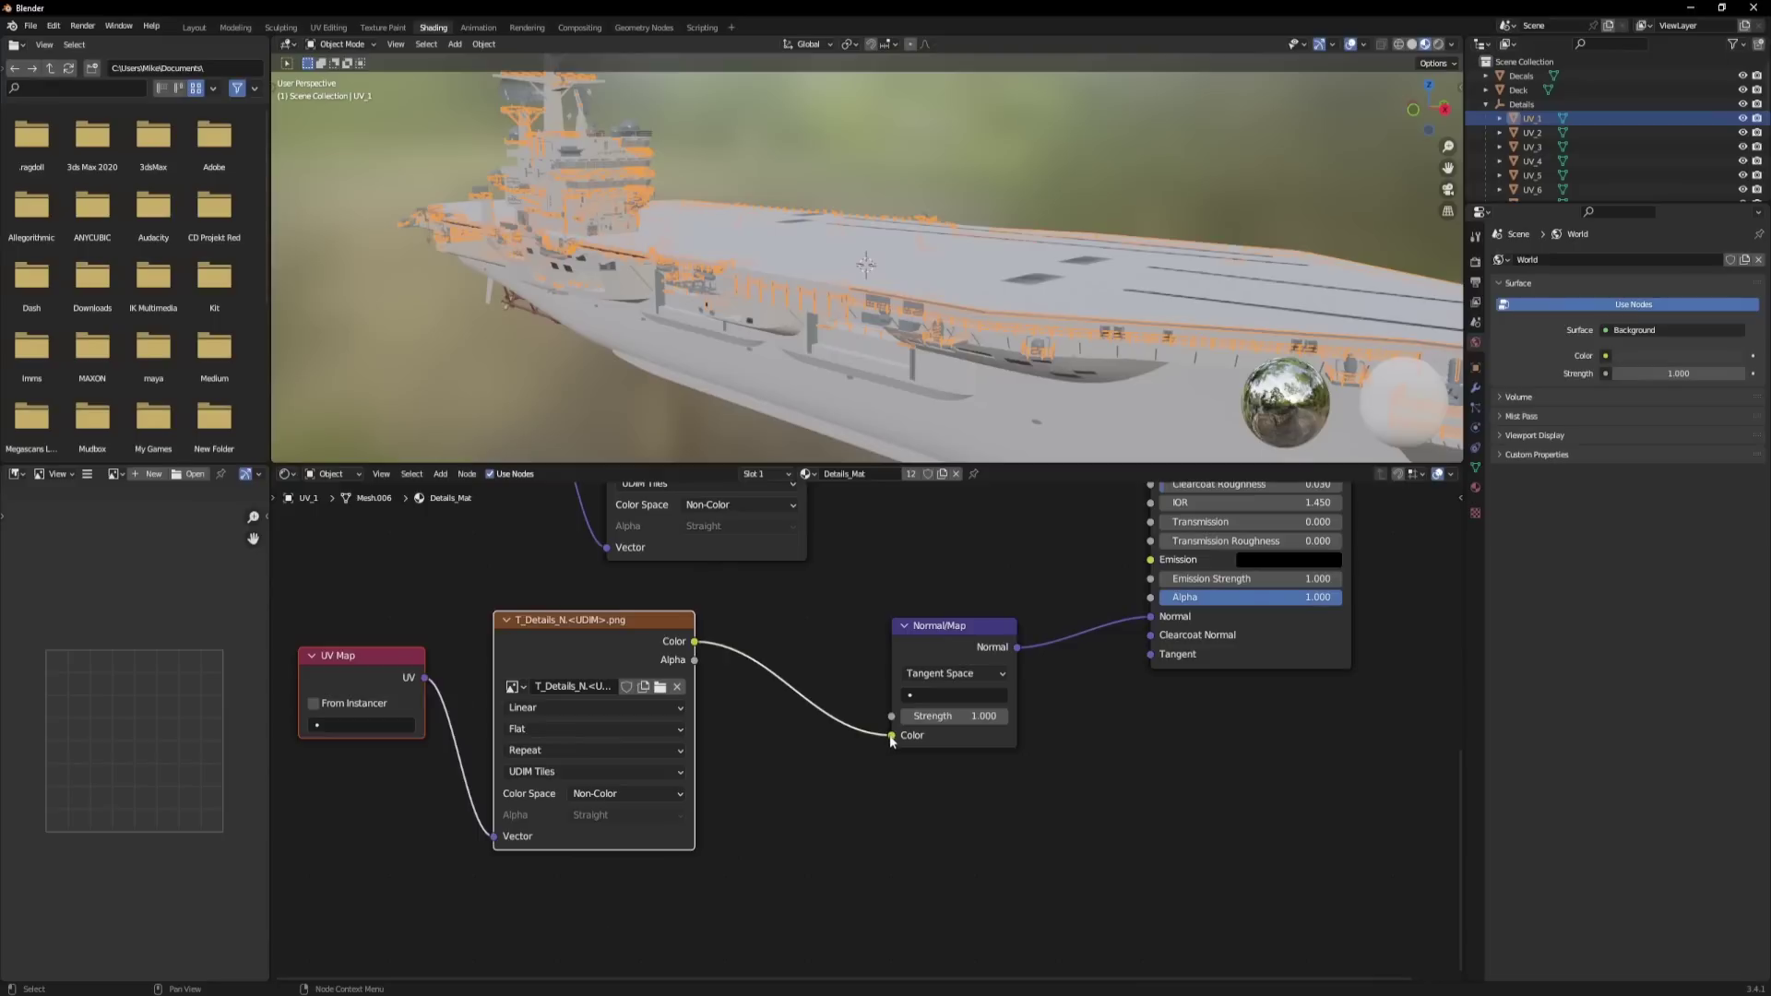
drag(891, 736, 889, 738)
drag(889, 738, 794, 711)
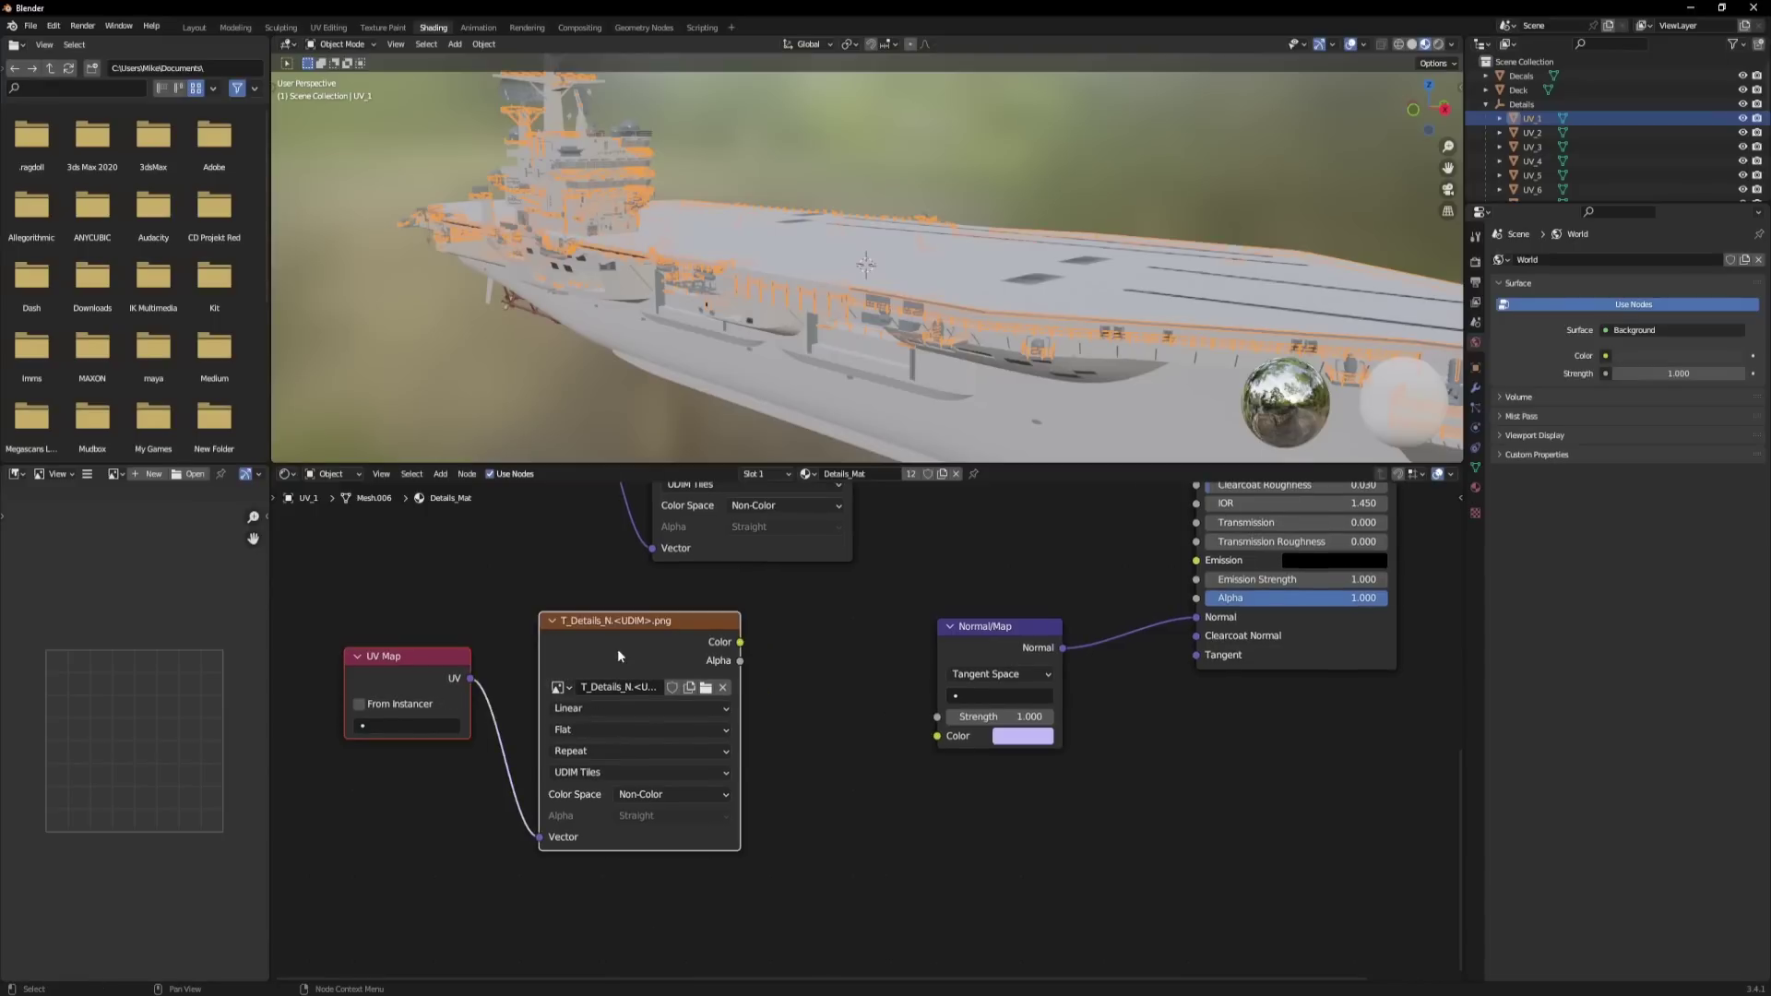
drag(617, 649, 505, 656)
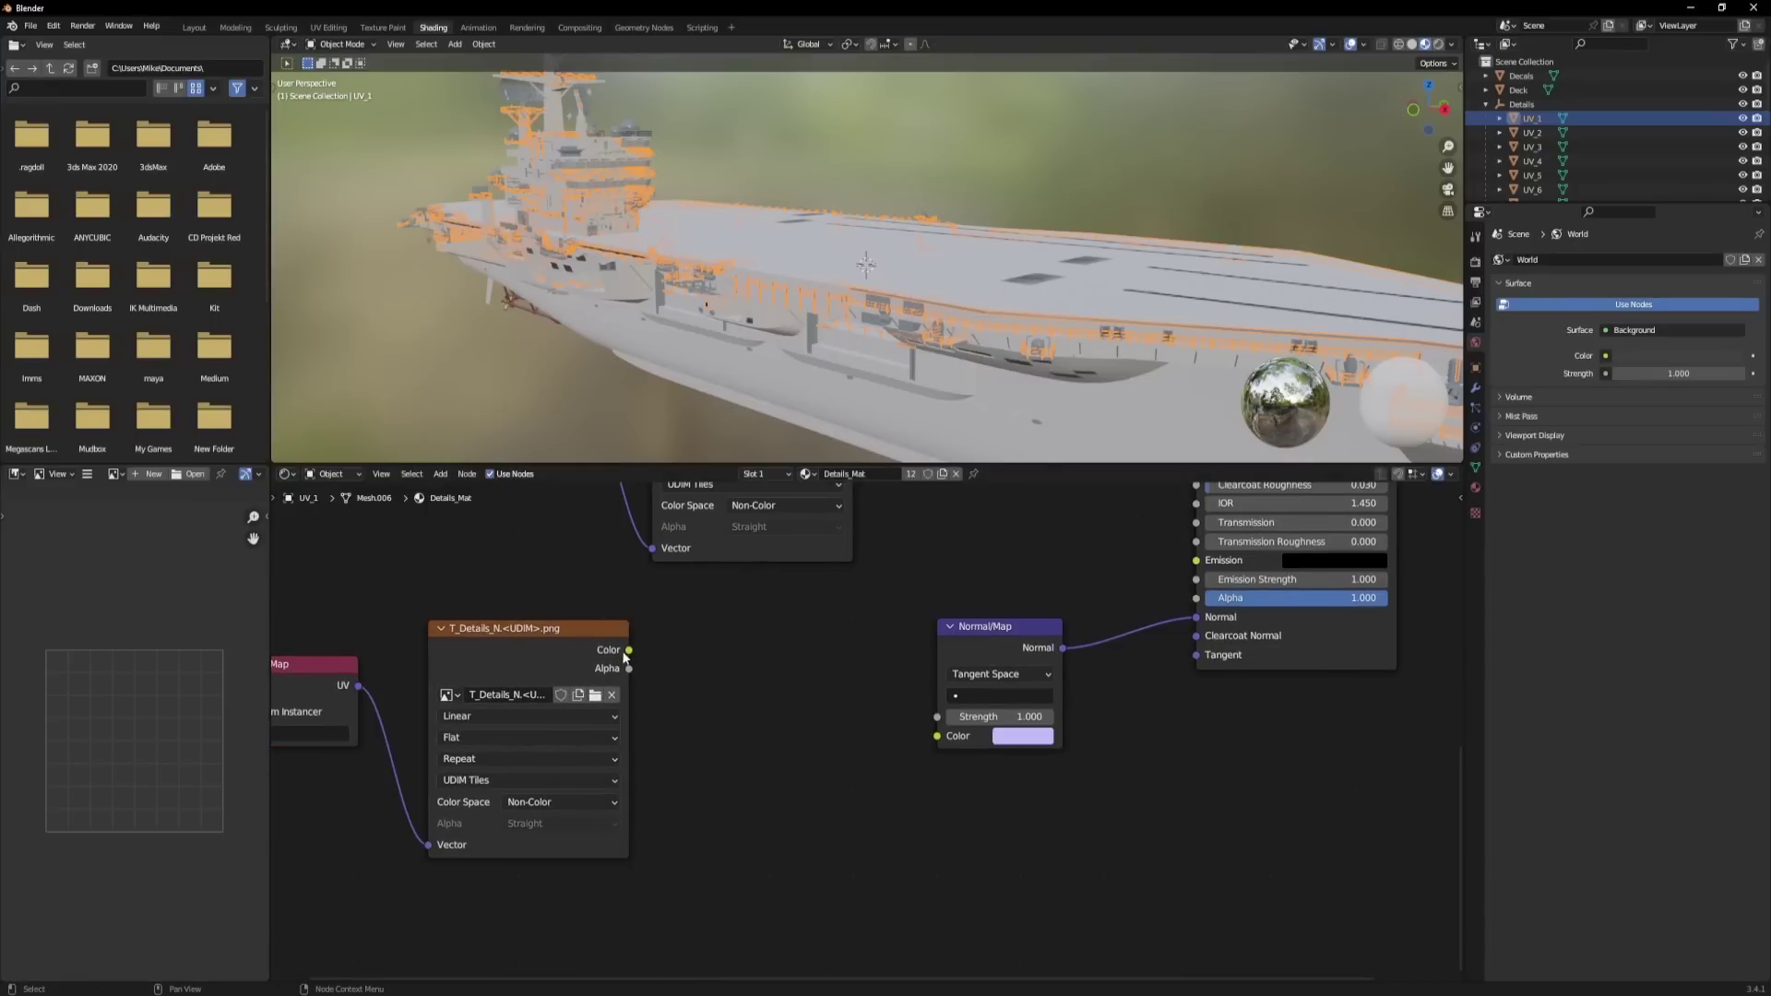
Add a Separate XYZ node fed by the T_Details_N texture's Color output.
drag(628, 650, 712, 678)
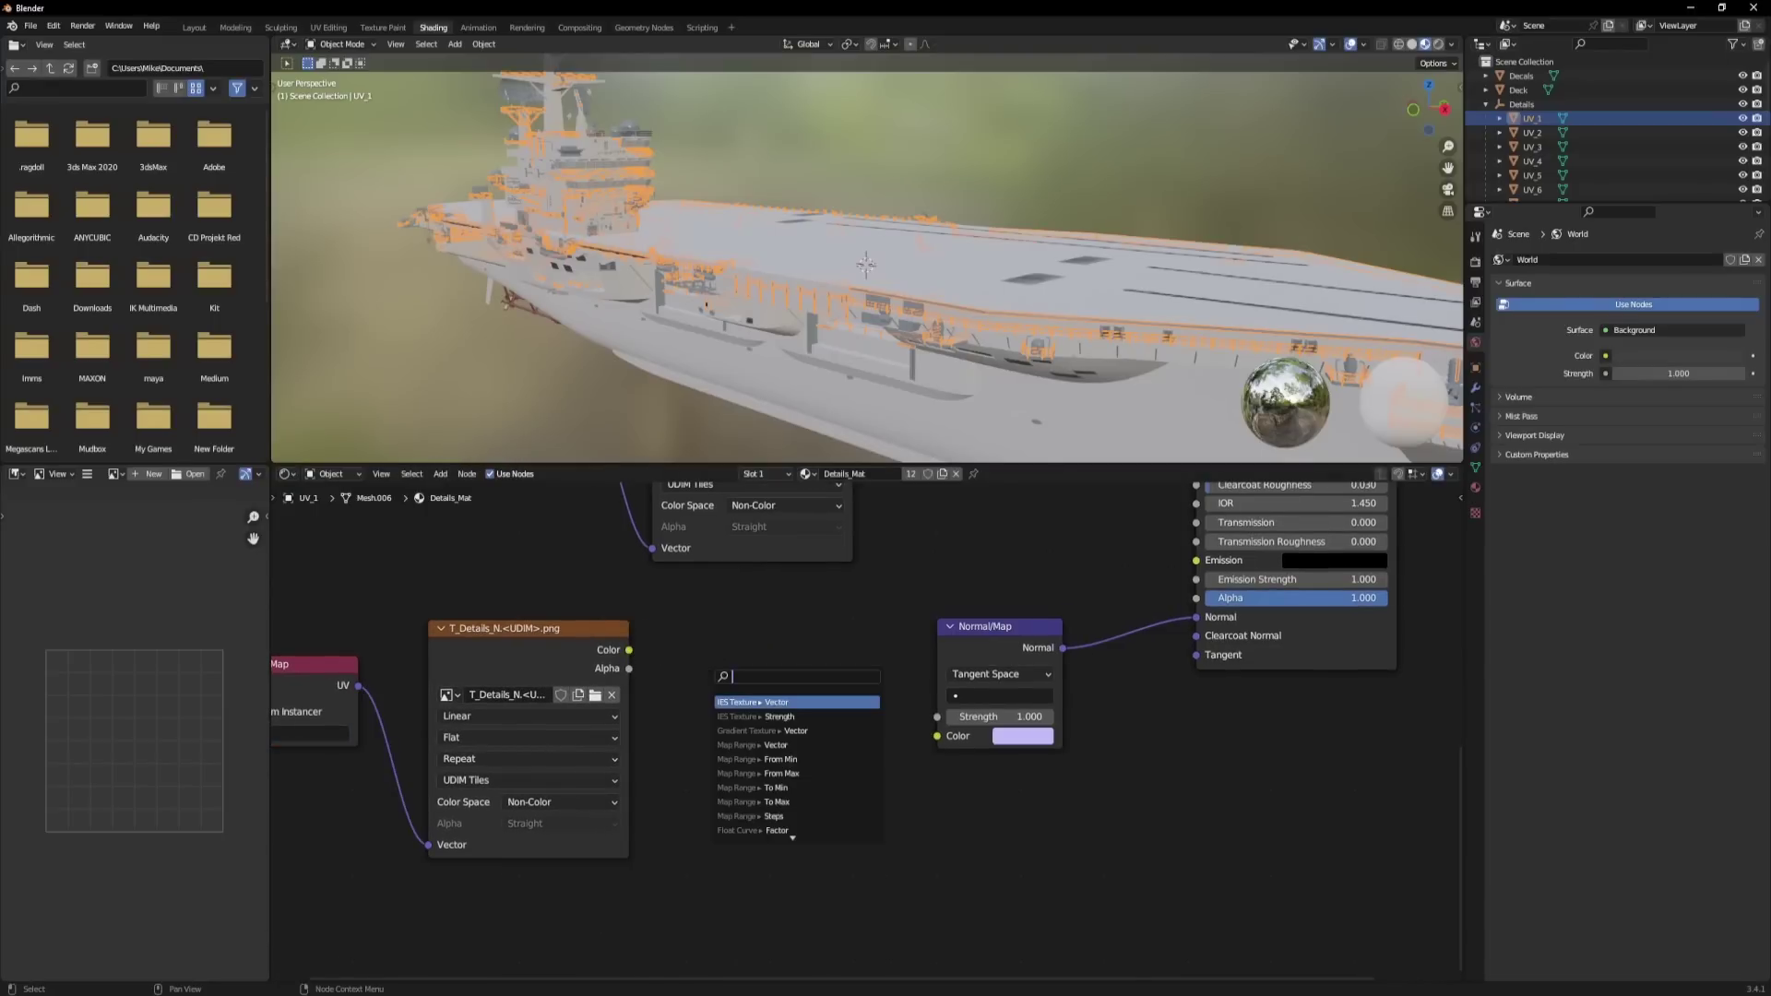
text(sepa)
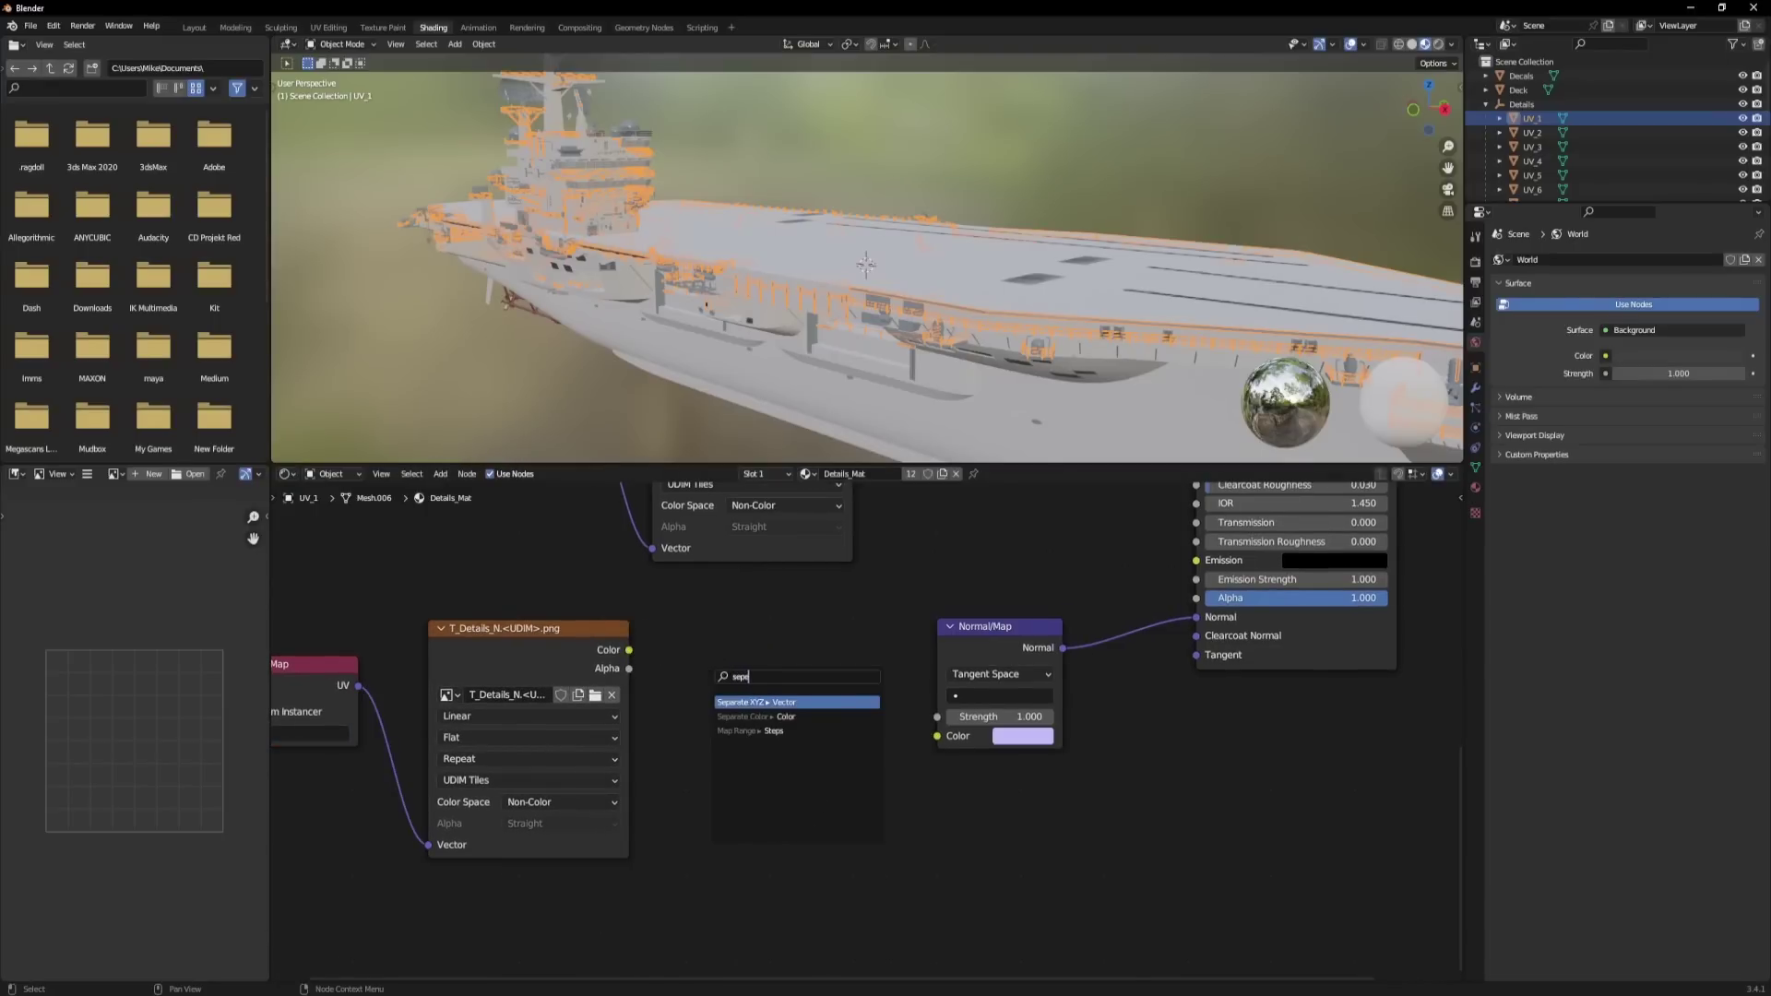
key(Return)
Add a Combine XYZ node before the Normal Map and connect the Separate XYZ's X and Z outputs to its matching inputs.
drag(771, 674, 933, 673)
text(combin)
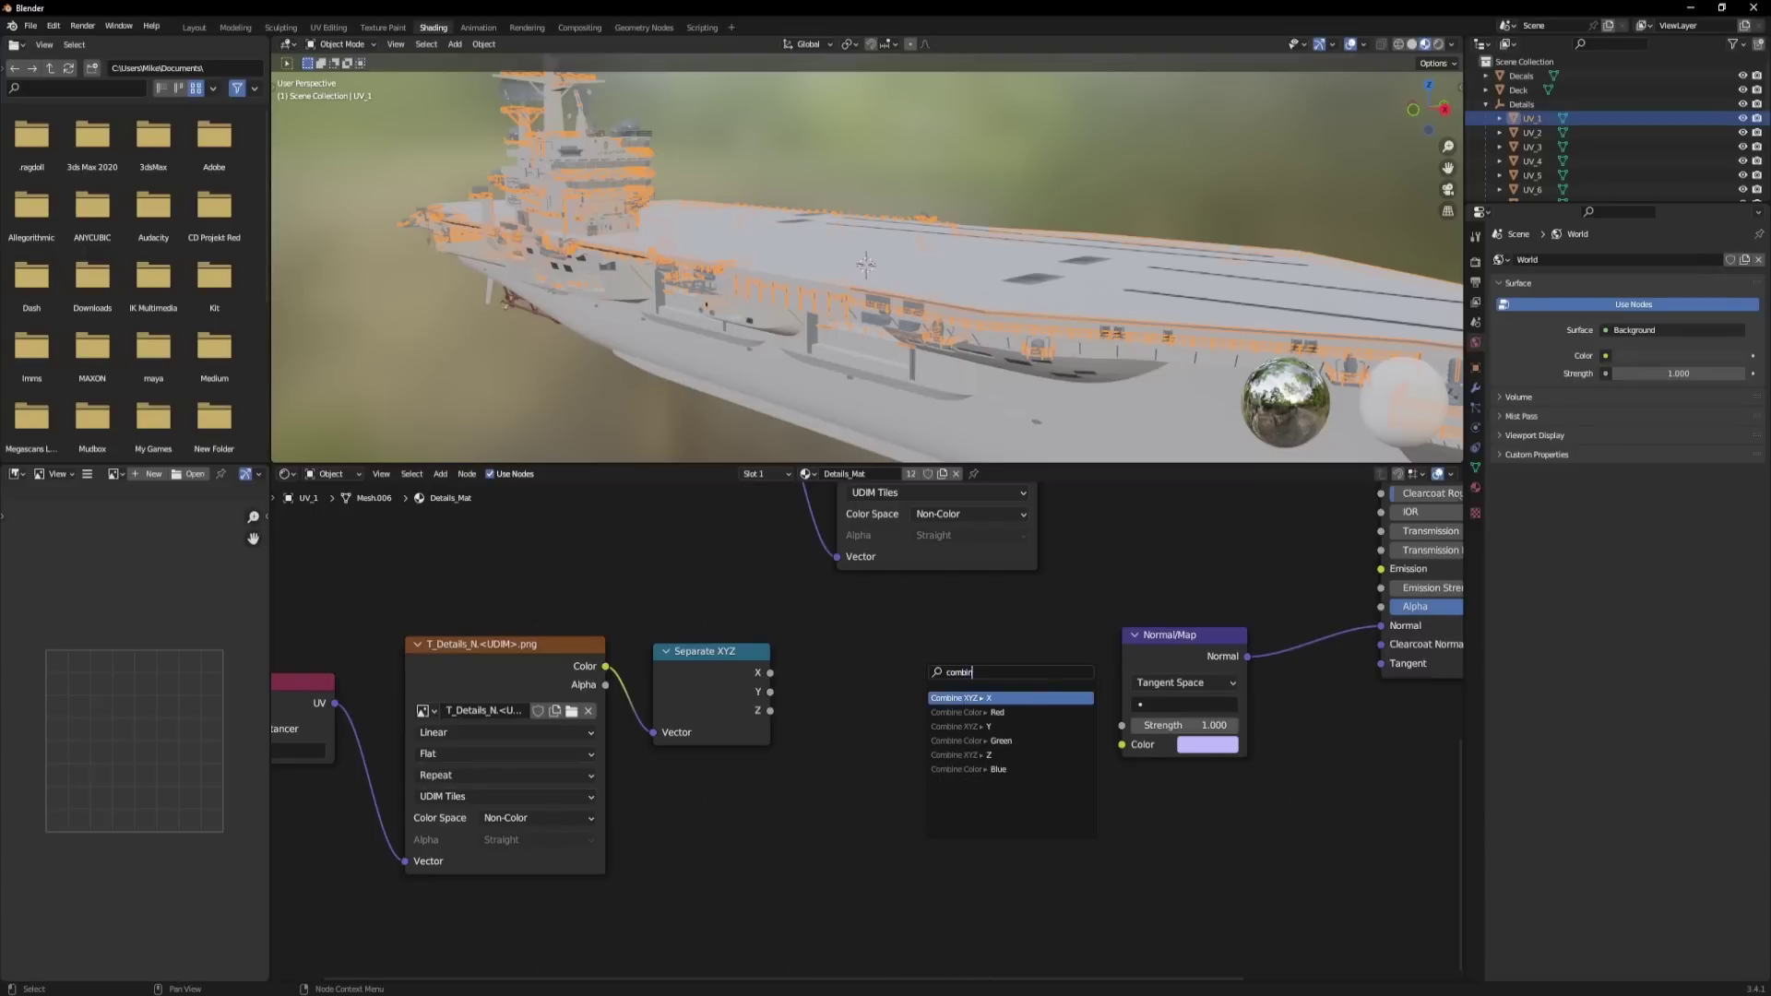
key(Return)
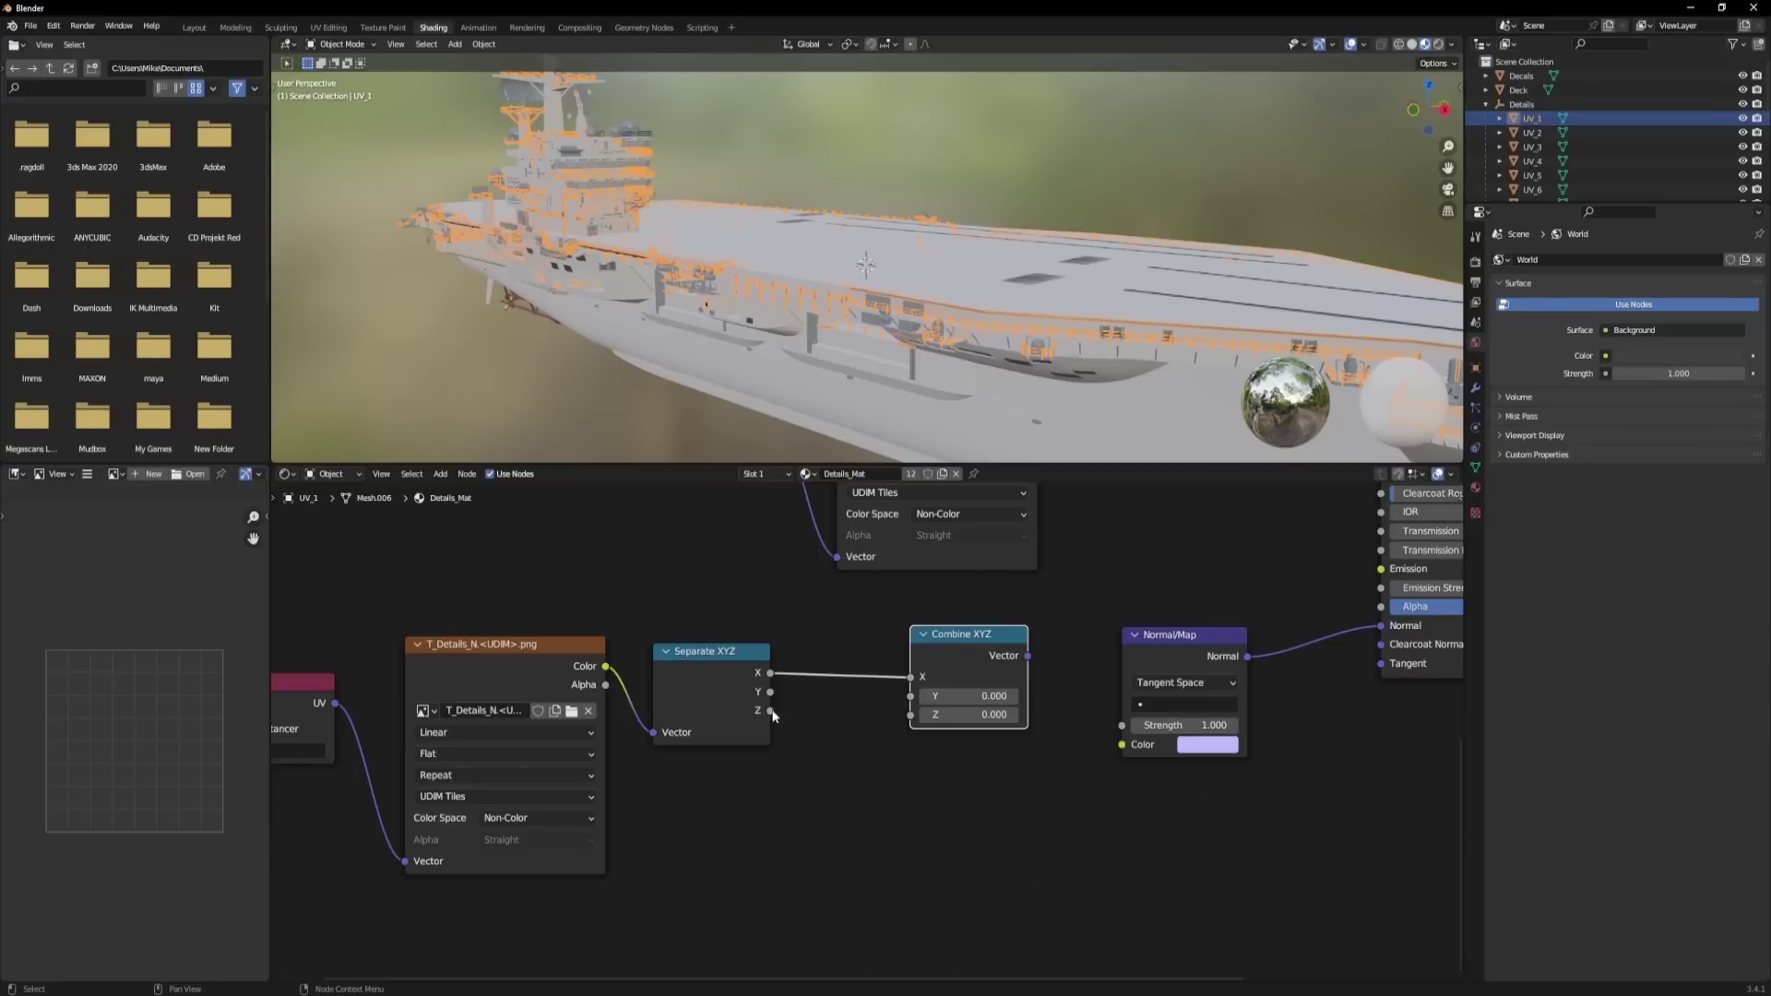
drag(770, 710, 911, 719)
drag(957, 651, 976, 649)
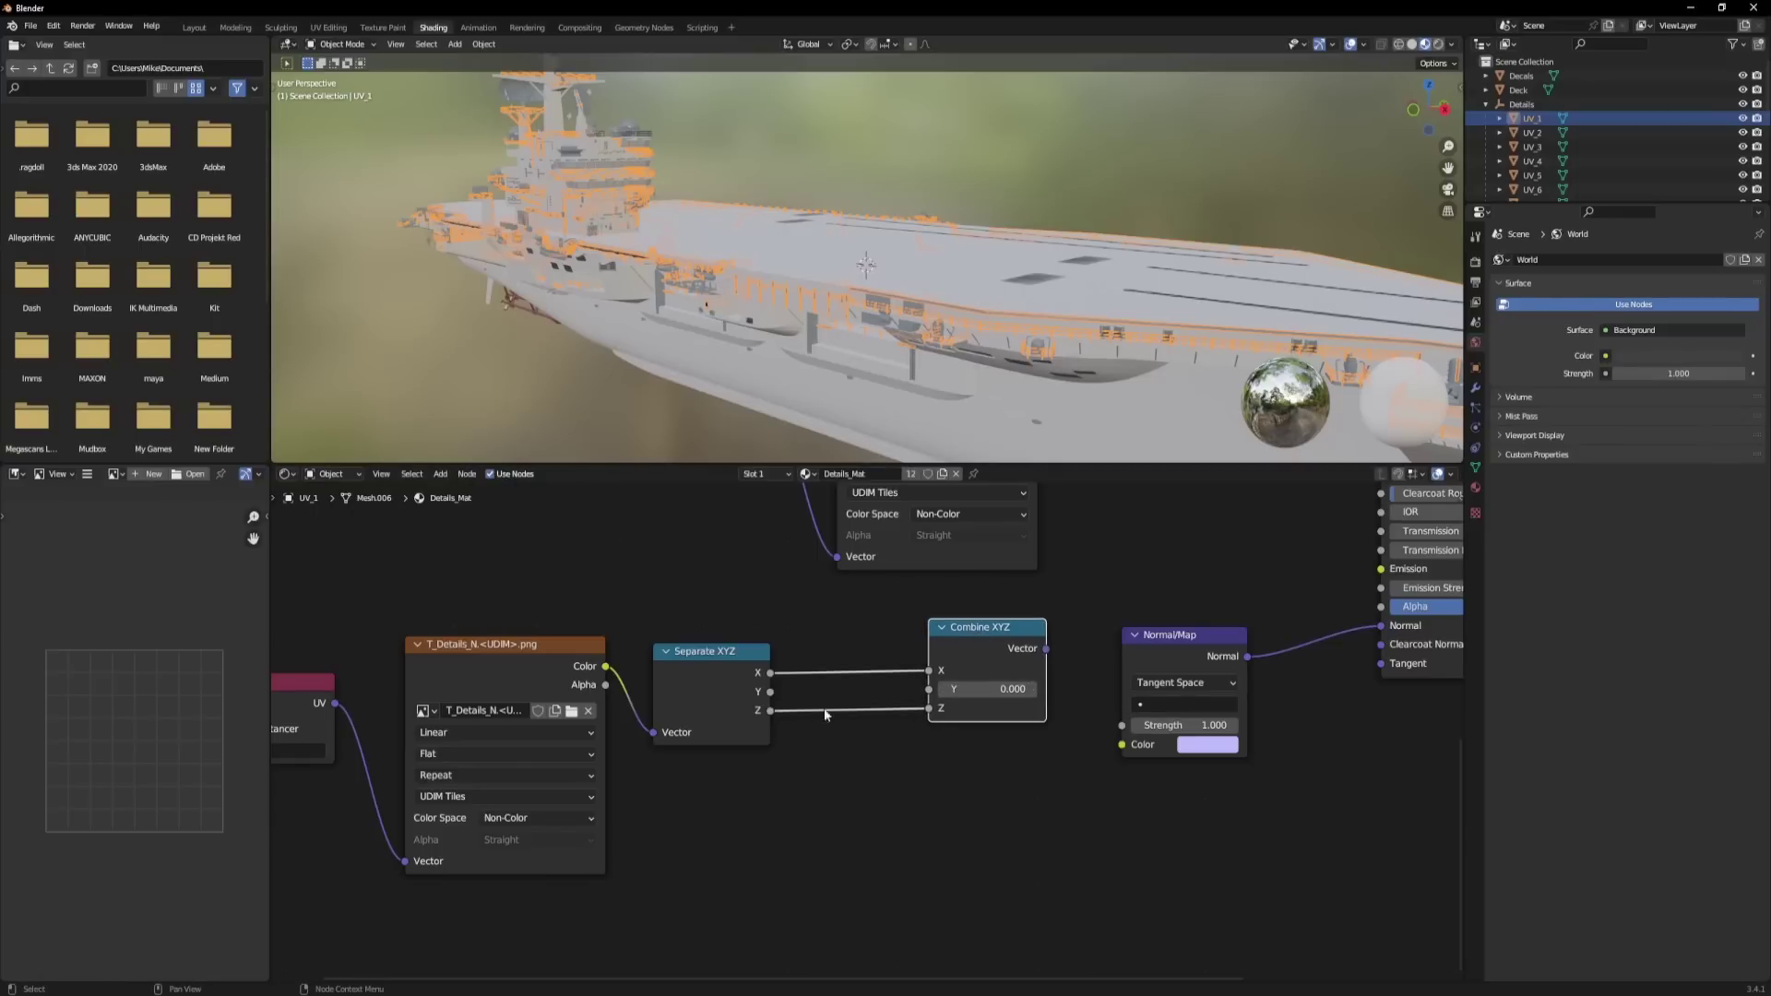
Add a Subtract math node with the Separate XYZ's Y output as its second value and 1 as its first value.
drag(770, 692, 795, 811)
text(sub)
key(Return)
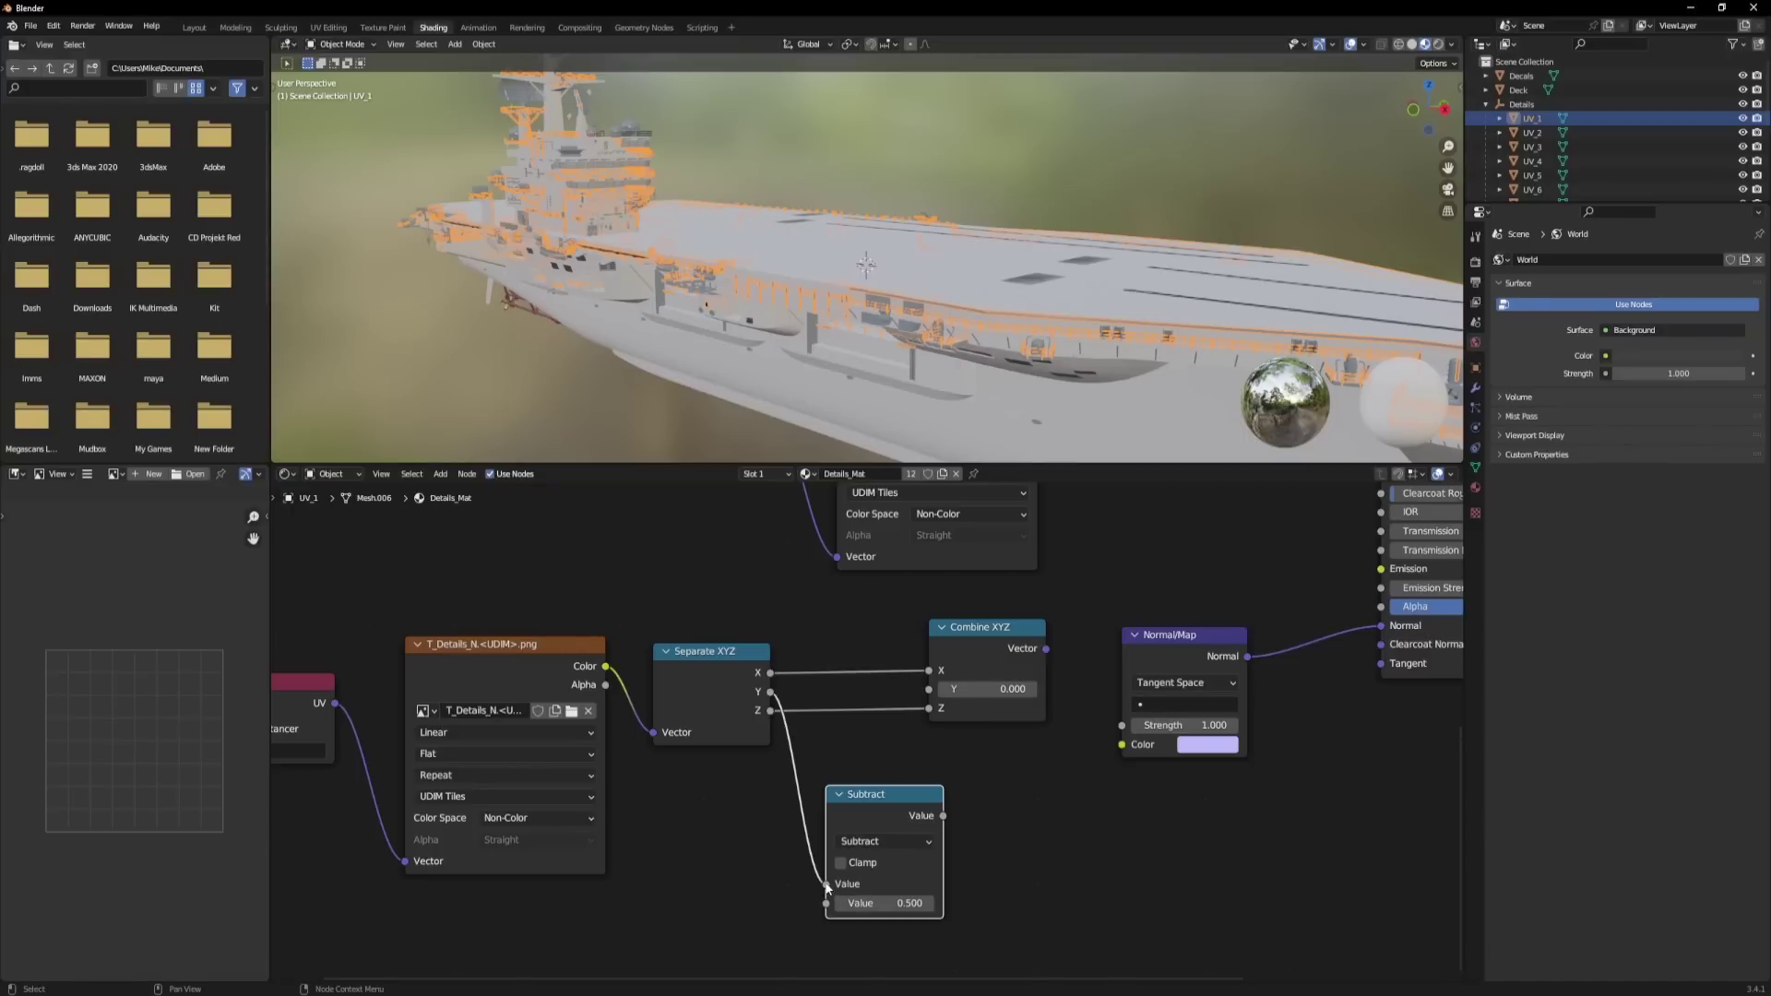
mouse_move(827, 887)
mouse_down()
mouse_move(809, 905)
mouse_move(825, 903)
mouse_up()
click(881, 883)
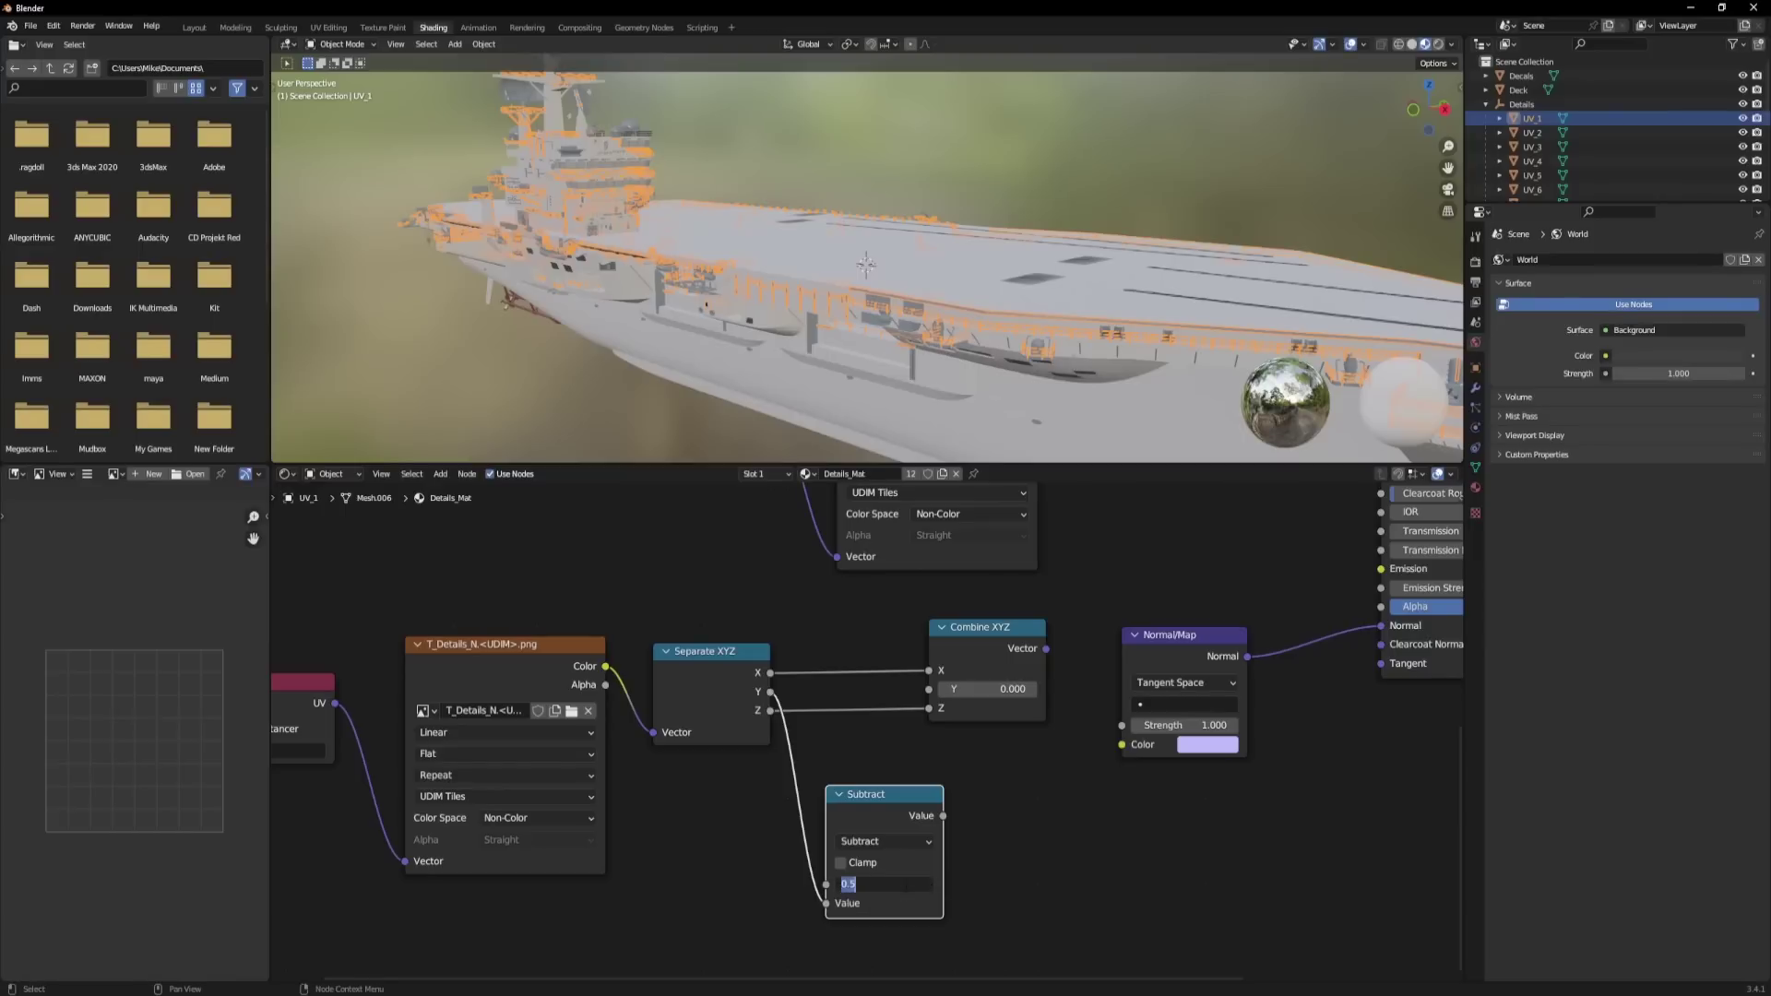
text(1)
key(Return)
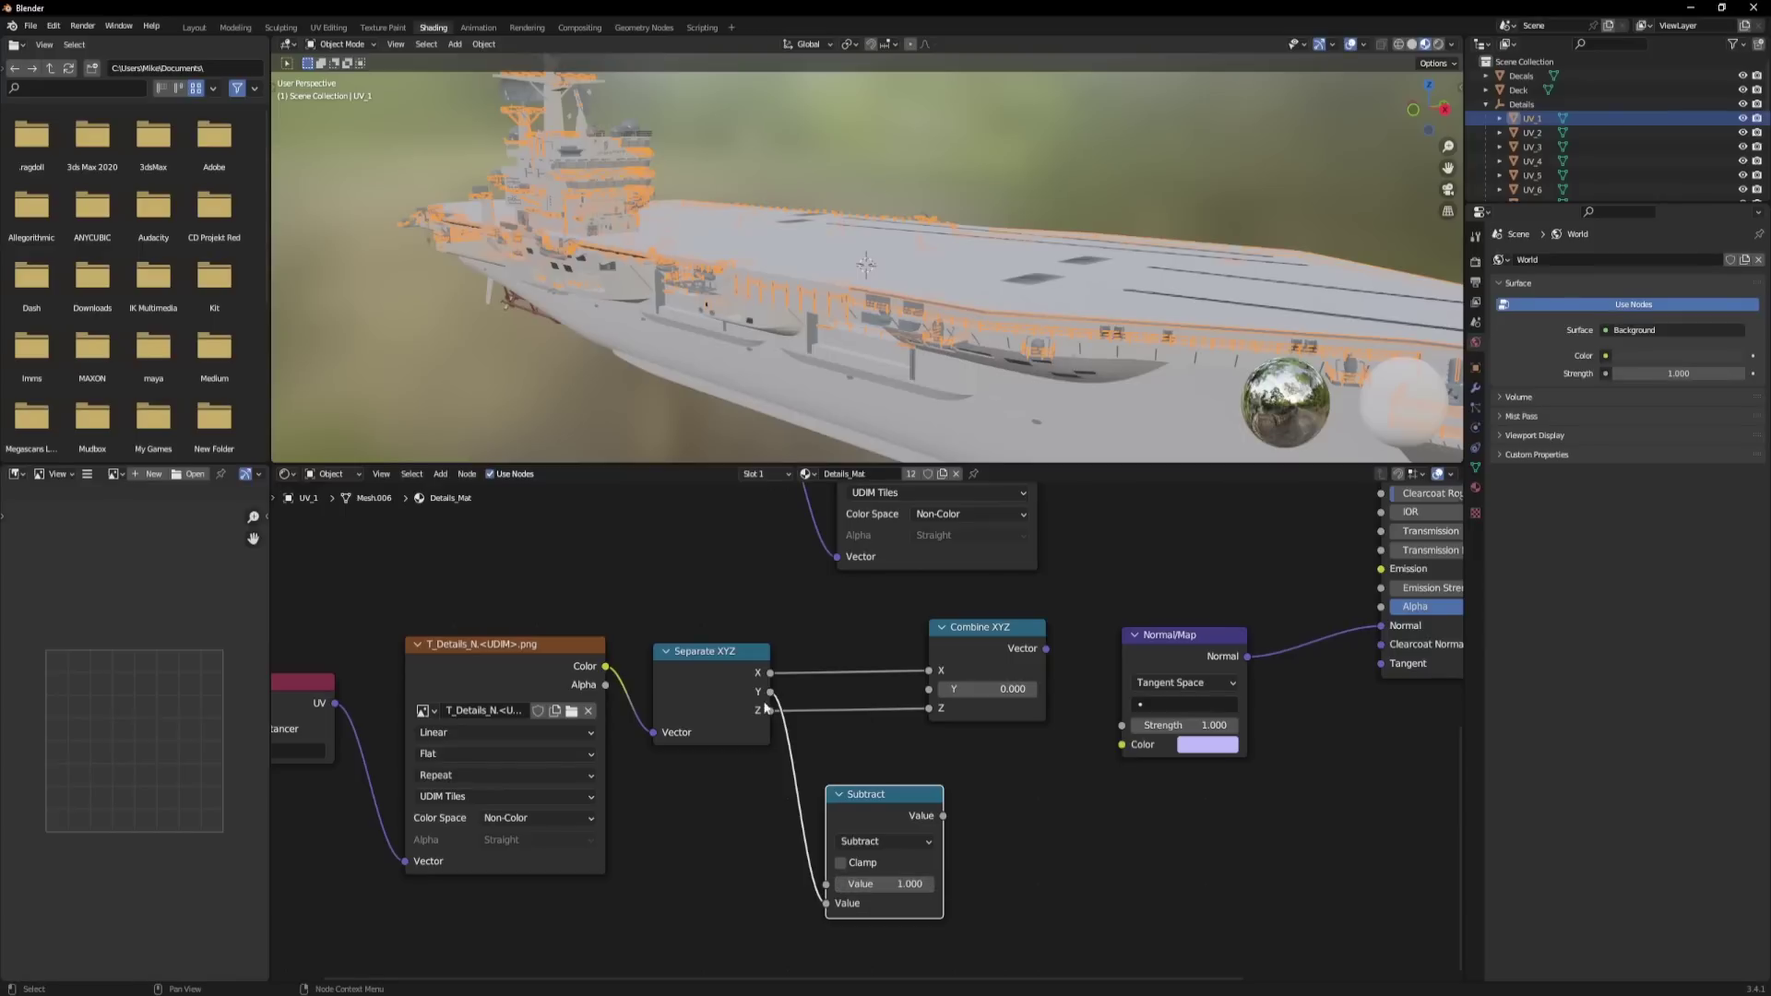
Connect the Subtract result to the Combine XYZ's Y input and the Combine XYZ's Vector to the Normal Map's Color.
drag(943, 815, 929, 690)
drag(890, 795, 860, 746)
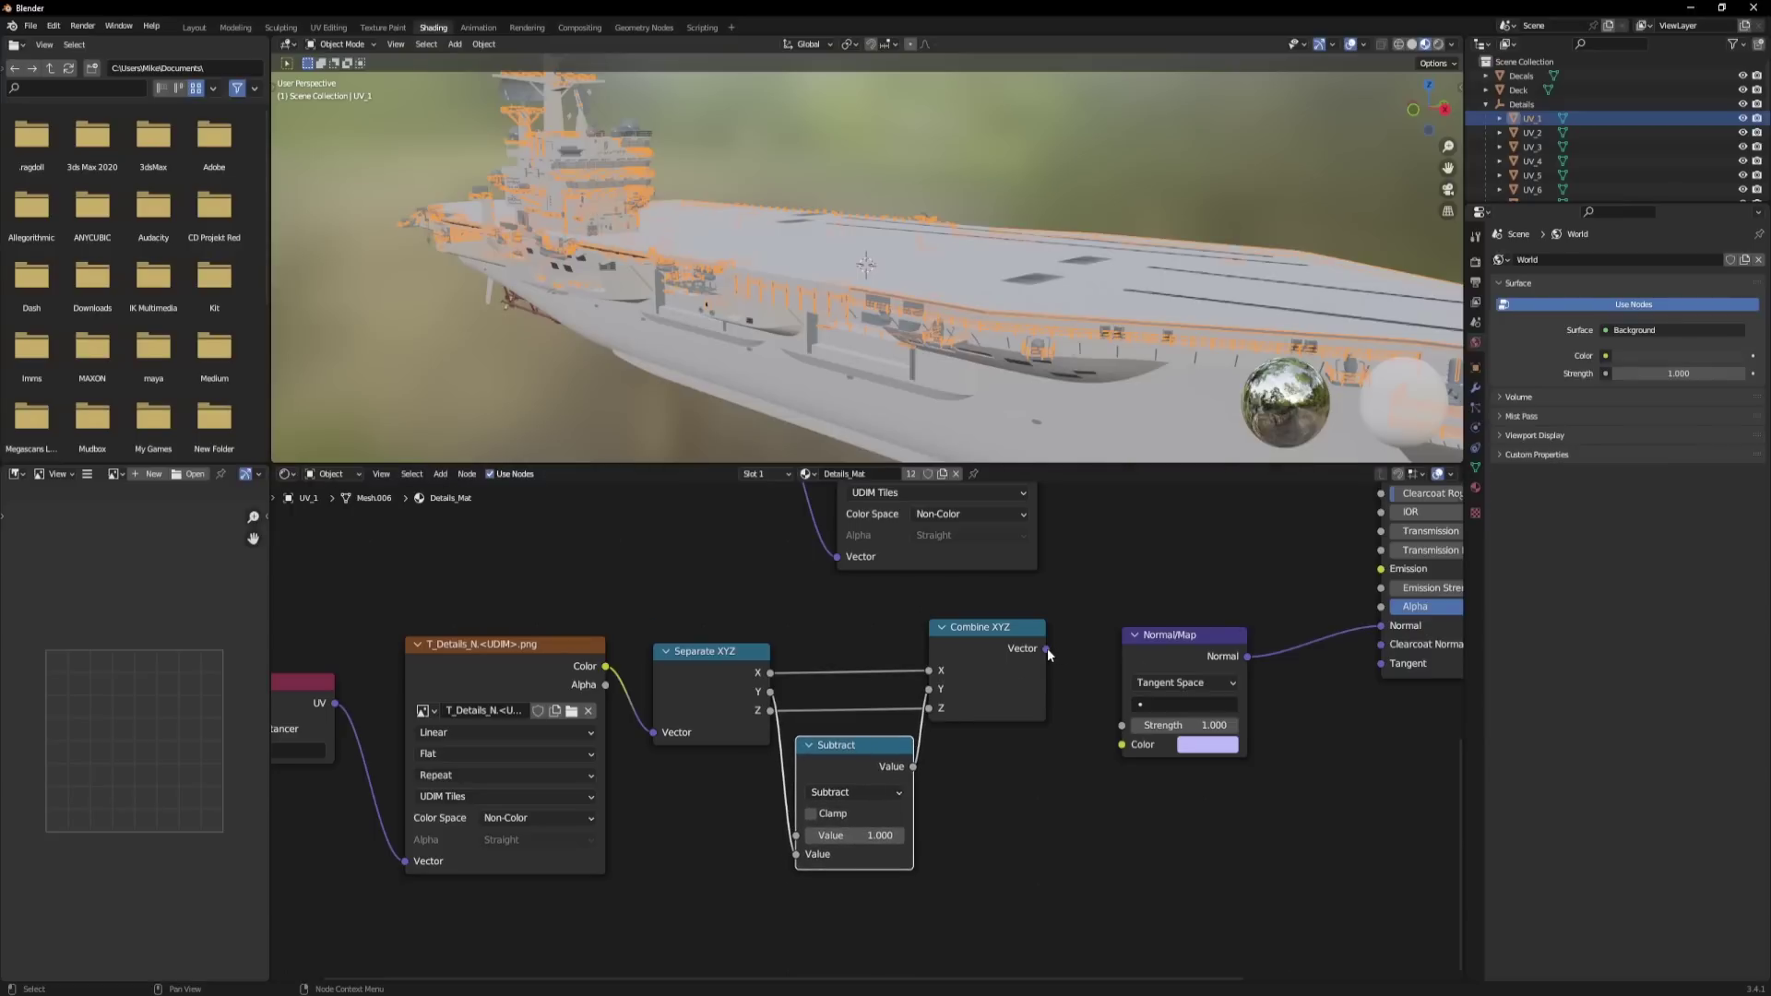
drag(1046, 648, 1122, 745)
key(Home)
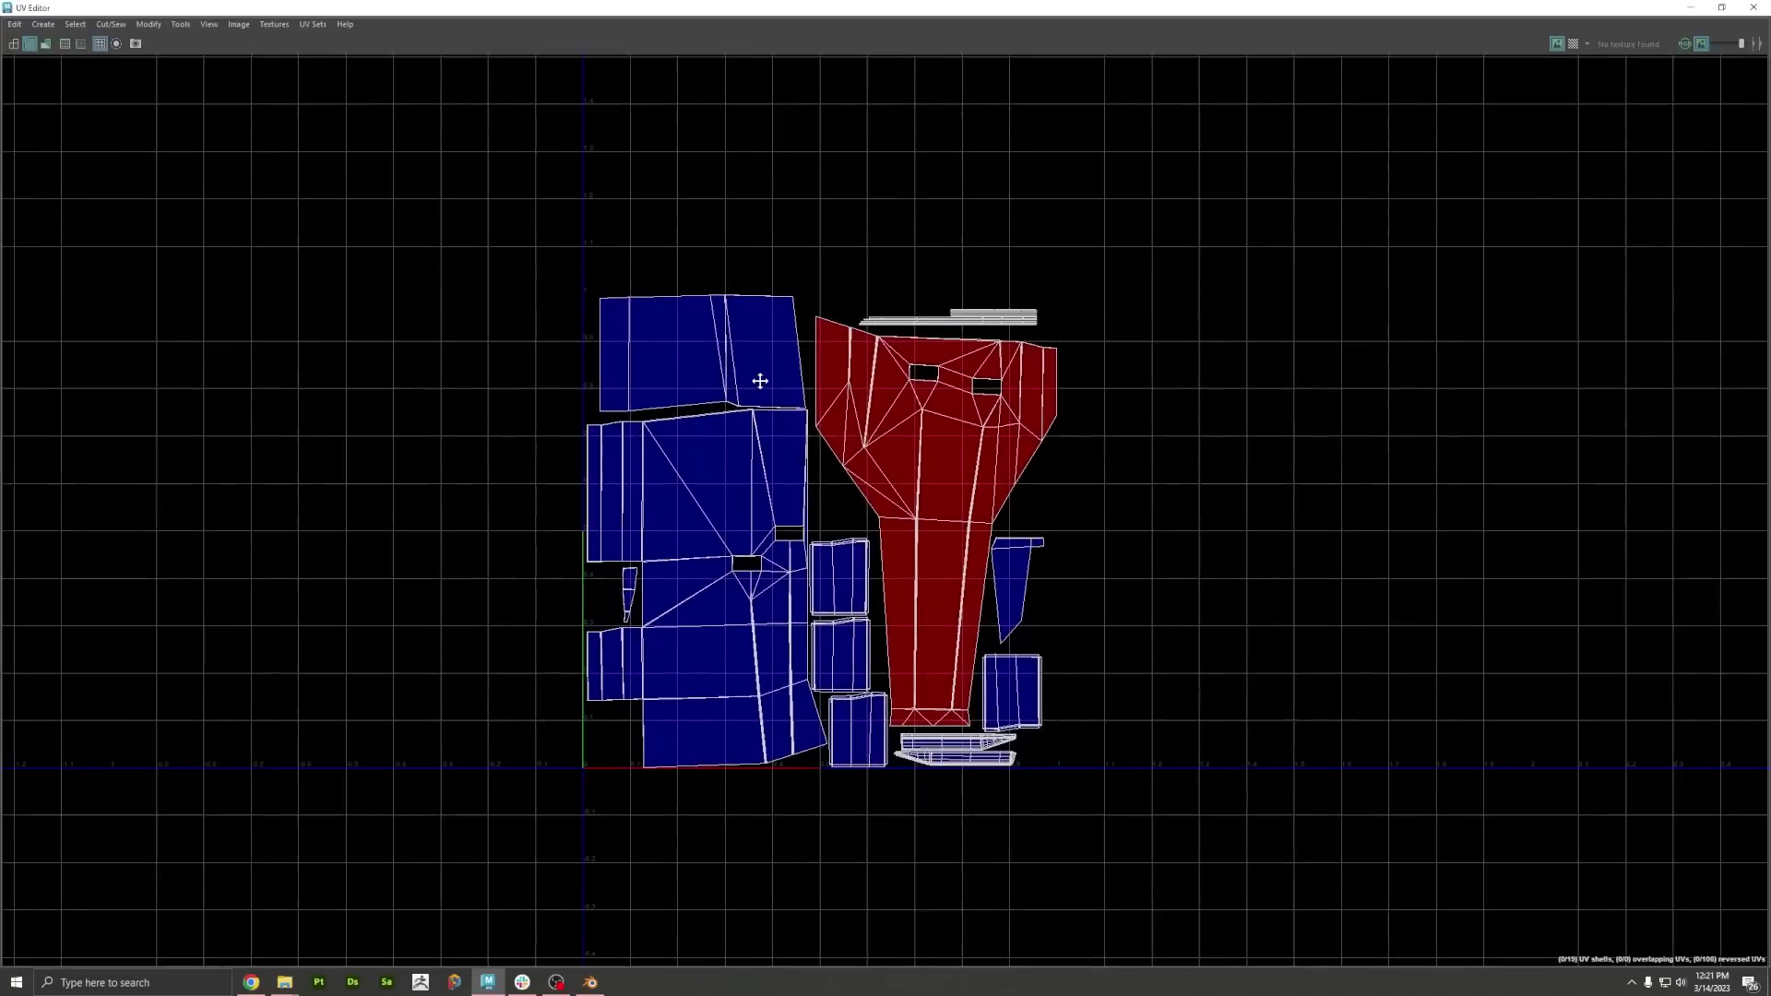
Switch to Maya's UV Editor and examine the layout of the model's other UV set.
alt+middle_drag(759, 380, 806, 384)
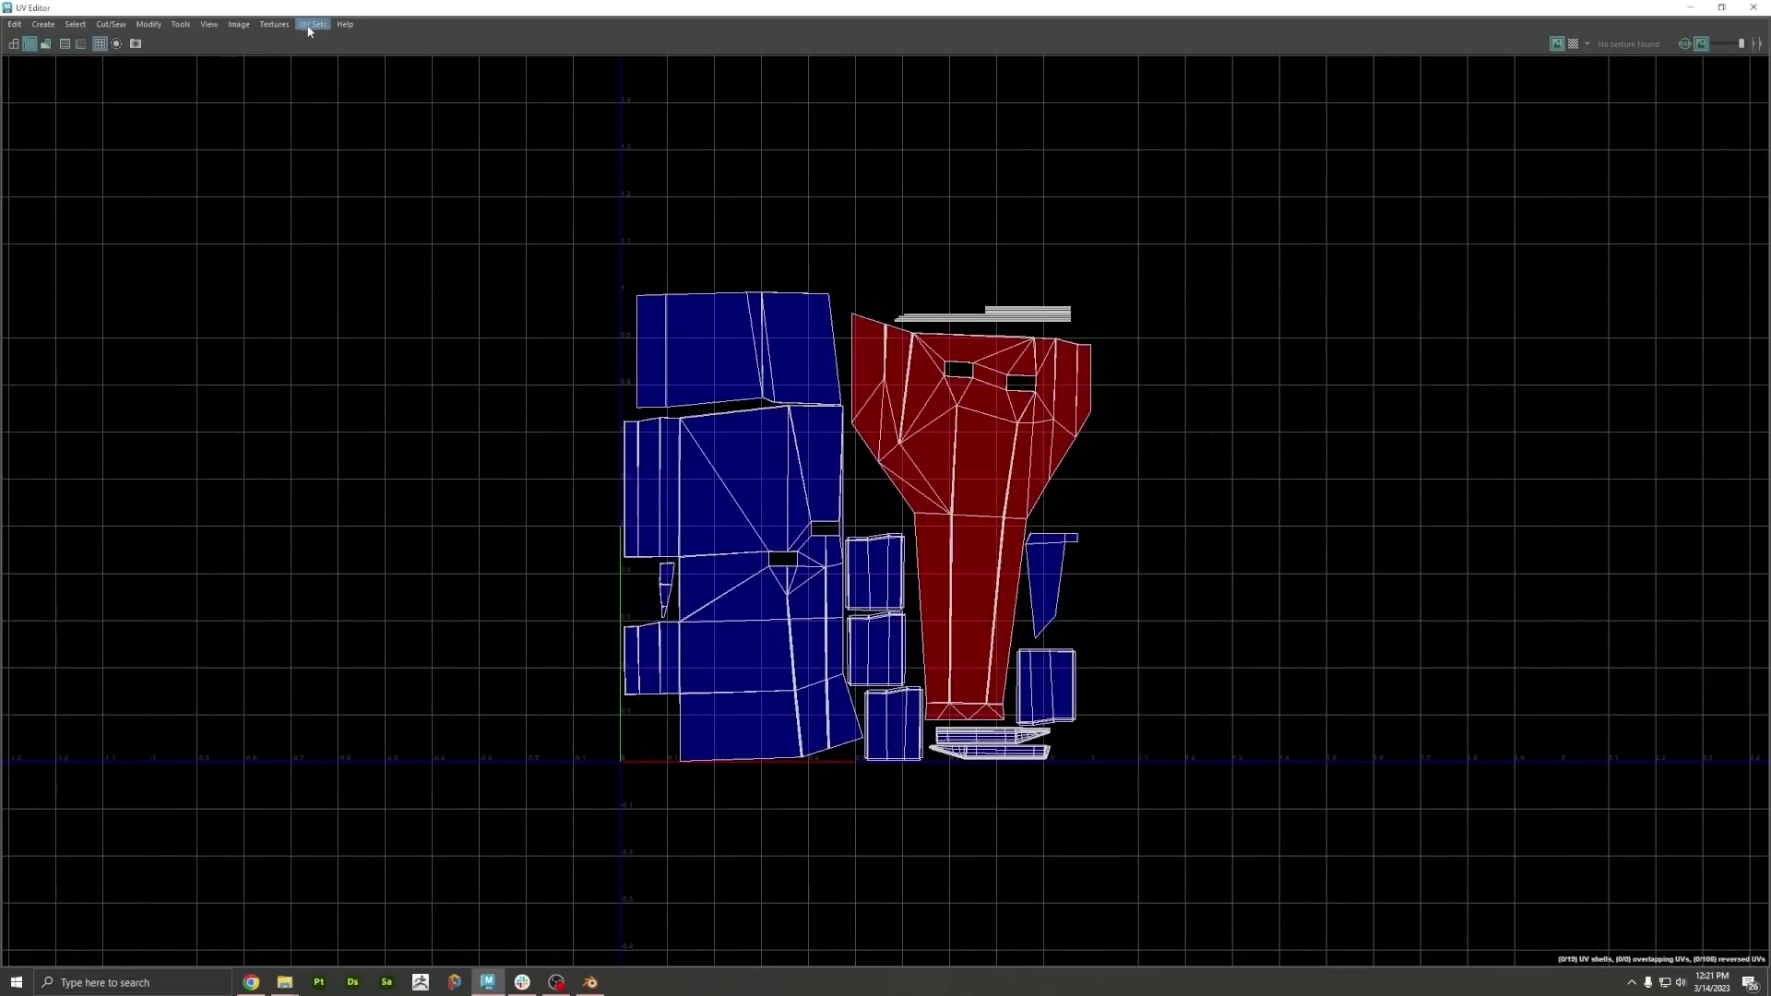
click(308, 24)
click(328, 161)
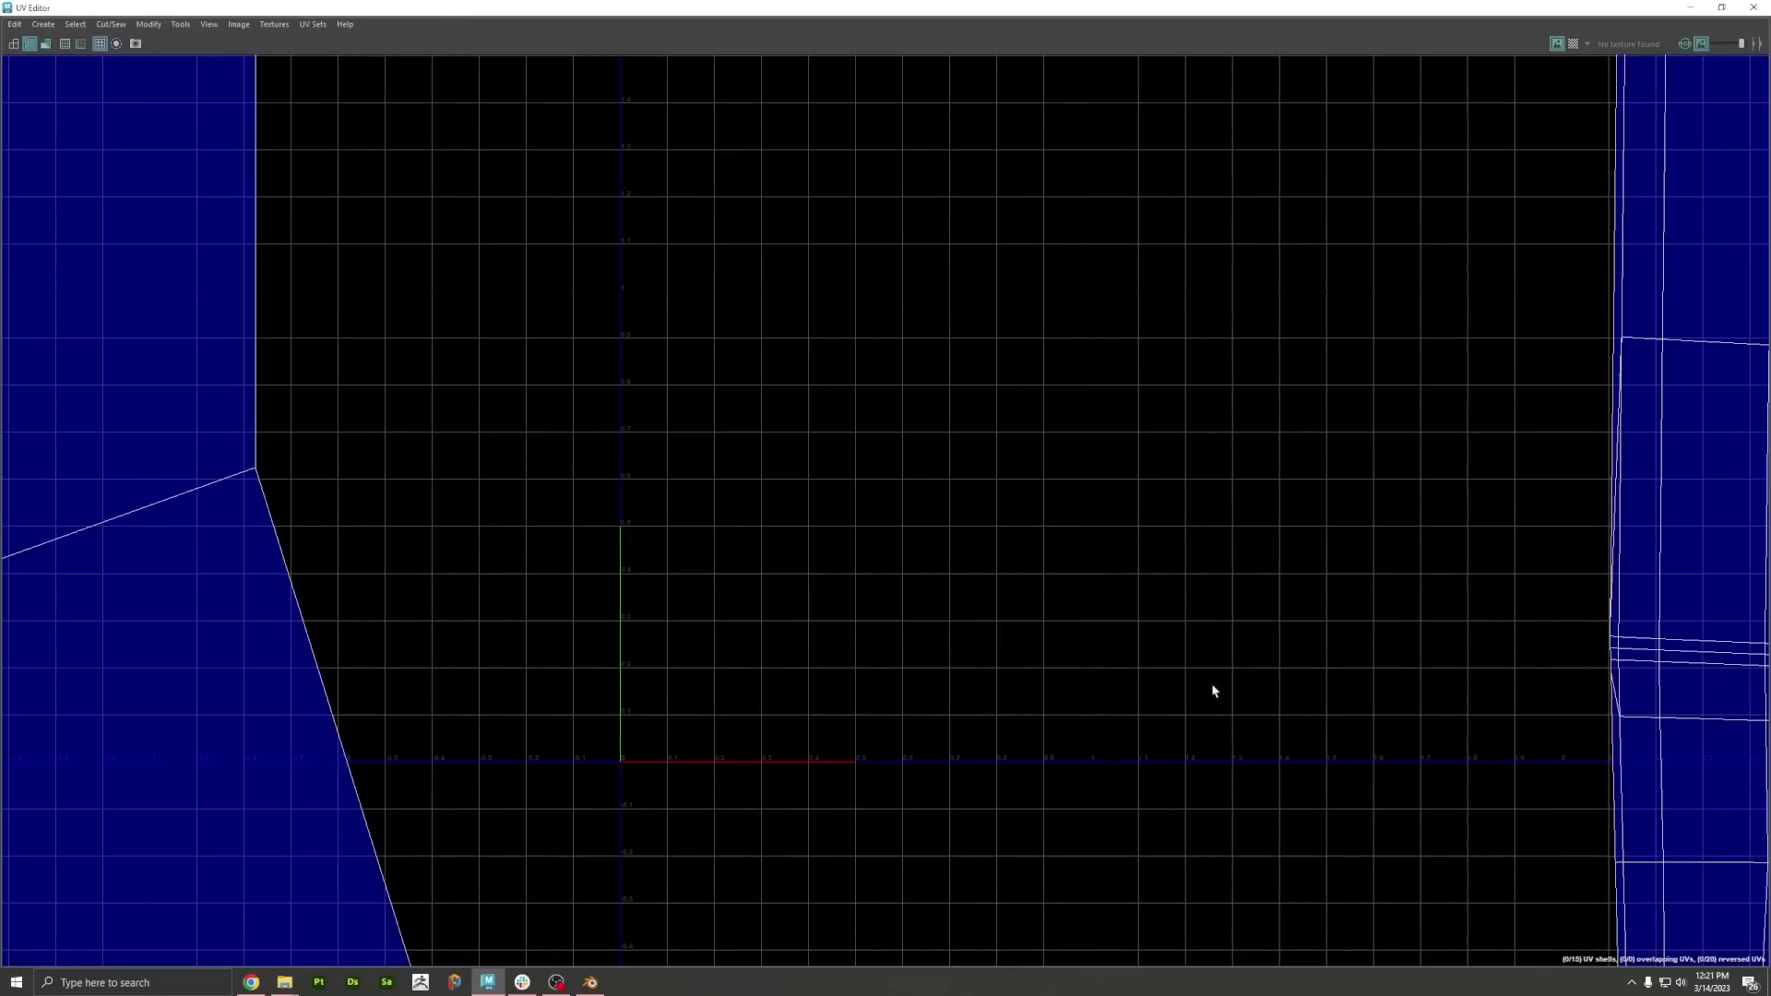
alt+right_drag(849, 555, 759, 517)
alt+right_drag(909, 664, 751, 624)
mouse_move(1075, 756)
alt+right_down()
mouse_move(107, 249)
mouse_move(86, 285)
alt+right_up()
scroll(626, 248, down, 6)
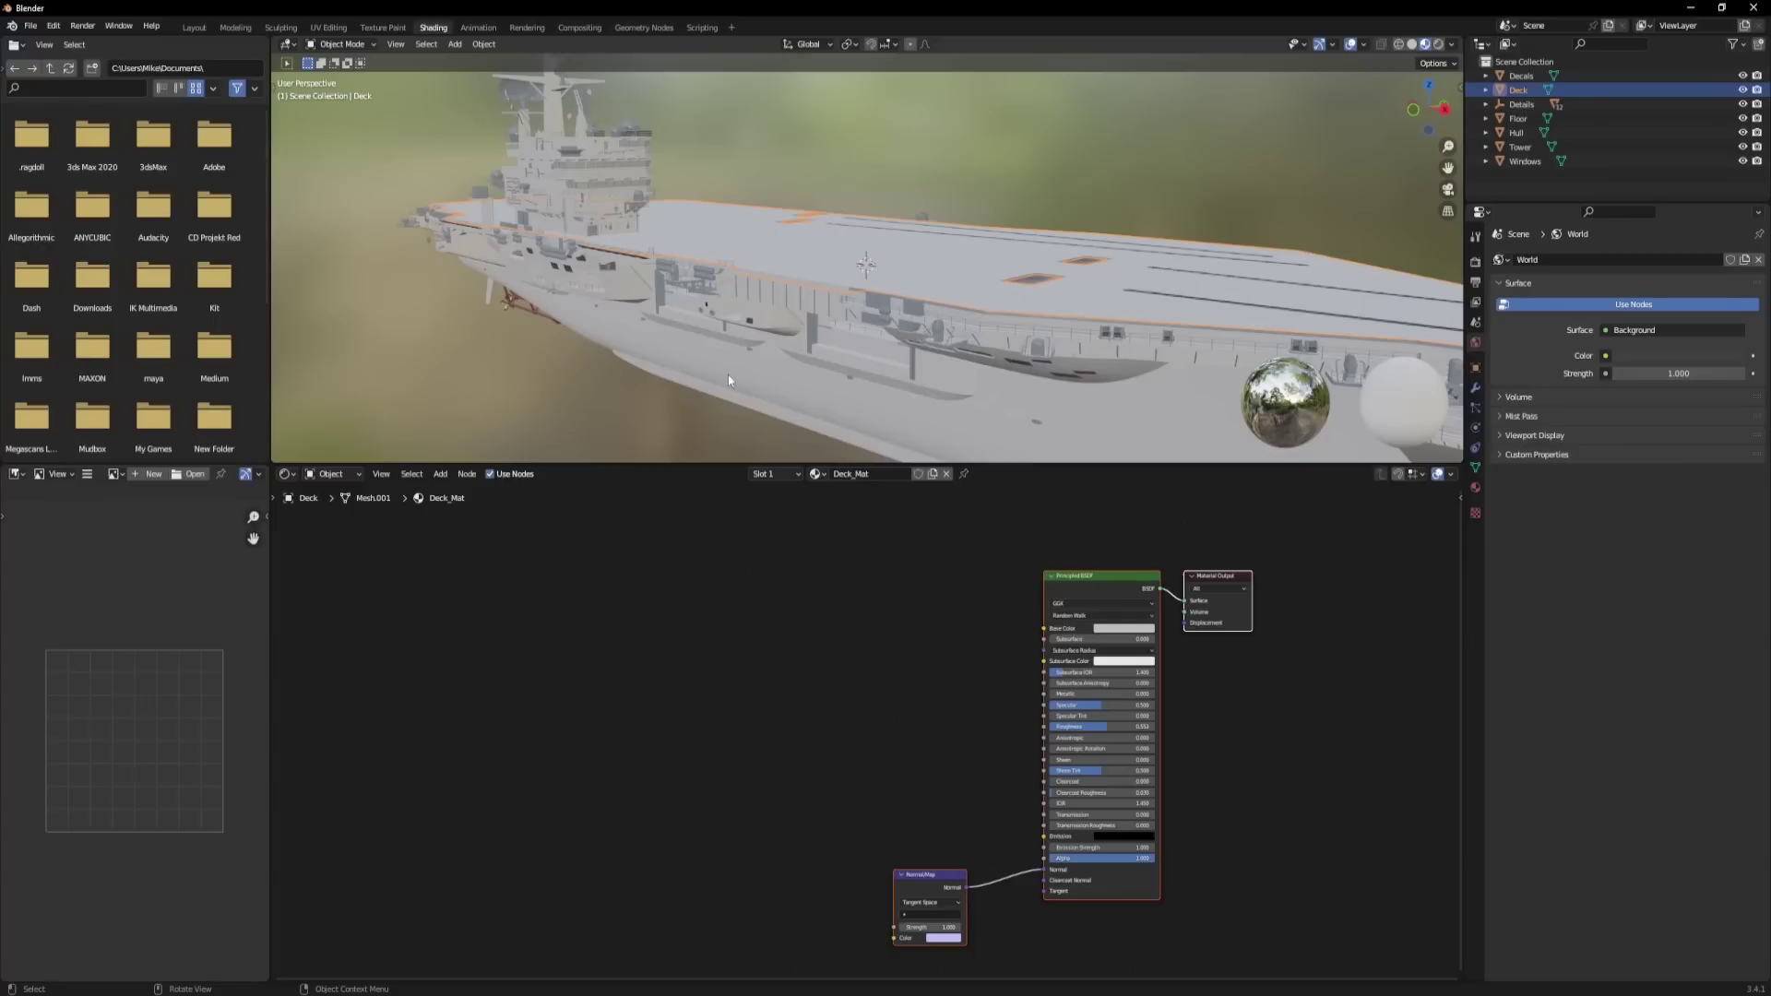
Back in Blender, add an Image Texture node to the Deck's Deck_Mat with its color feeding the Principled BSDF's Base Color.
ctrl+scroll(716, 550, down, 2)
scroll(855, 692, up, 2)
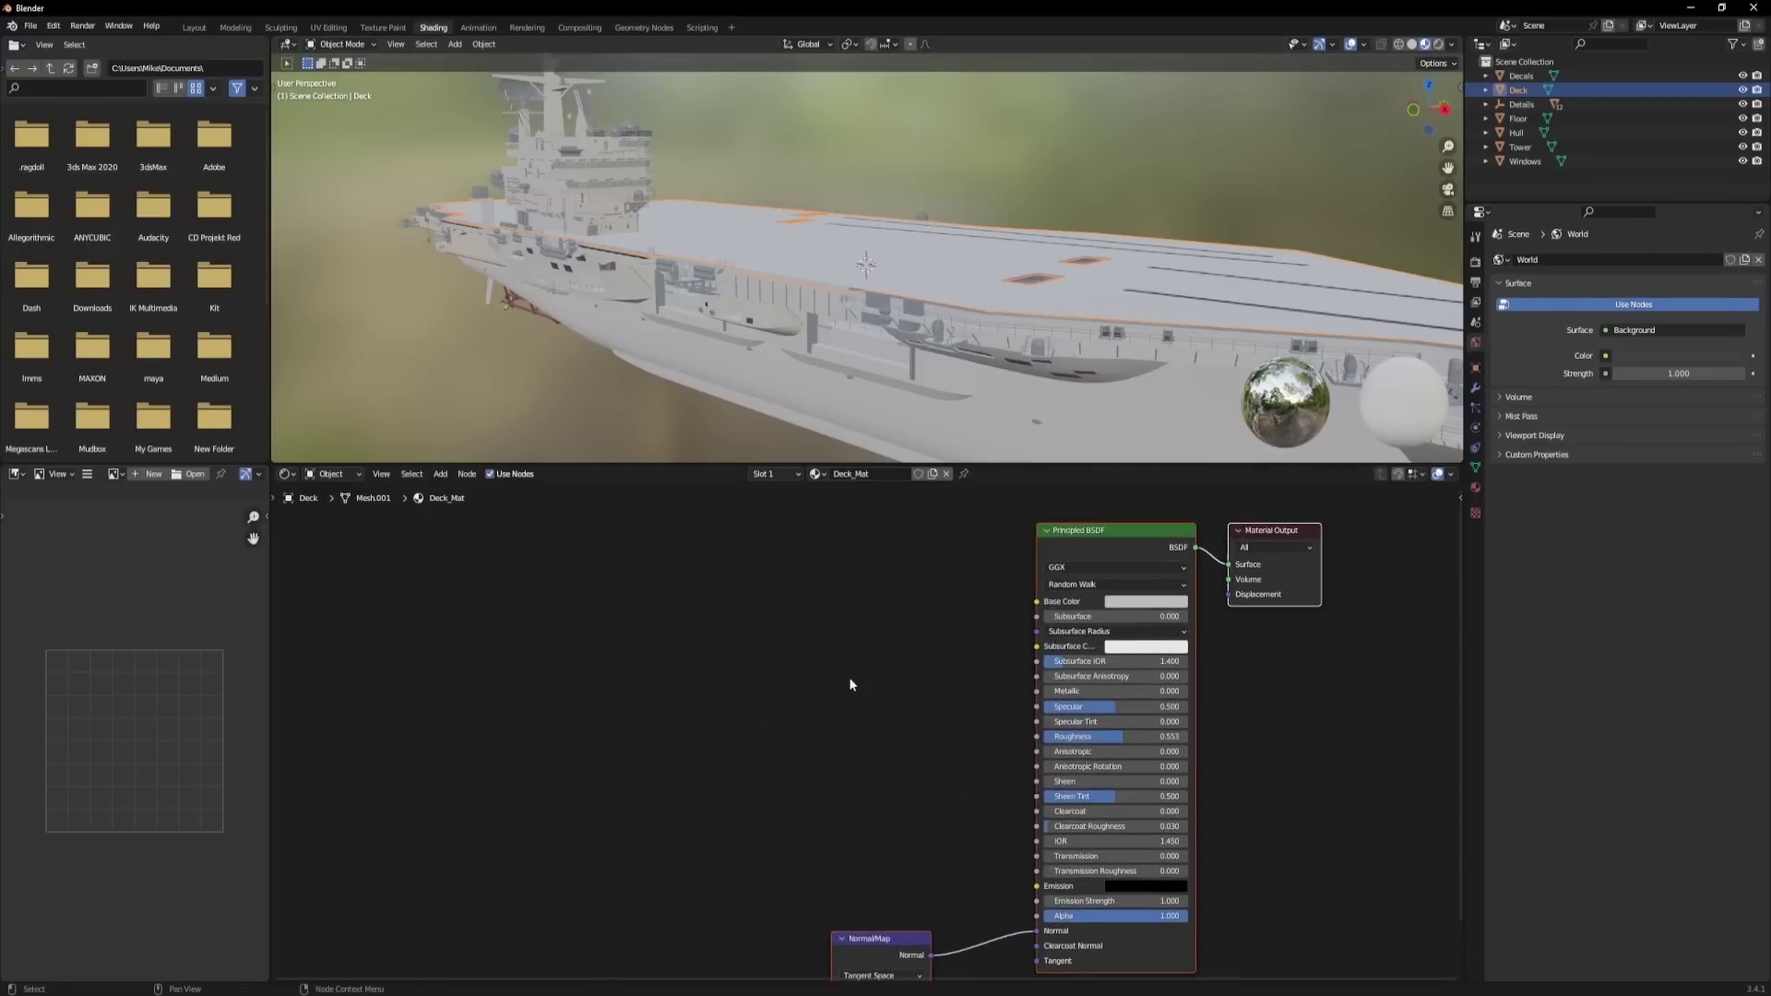
drag(1075, 668, 829, 671)
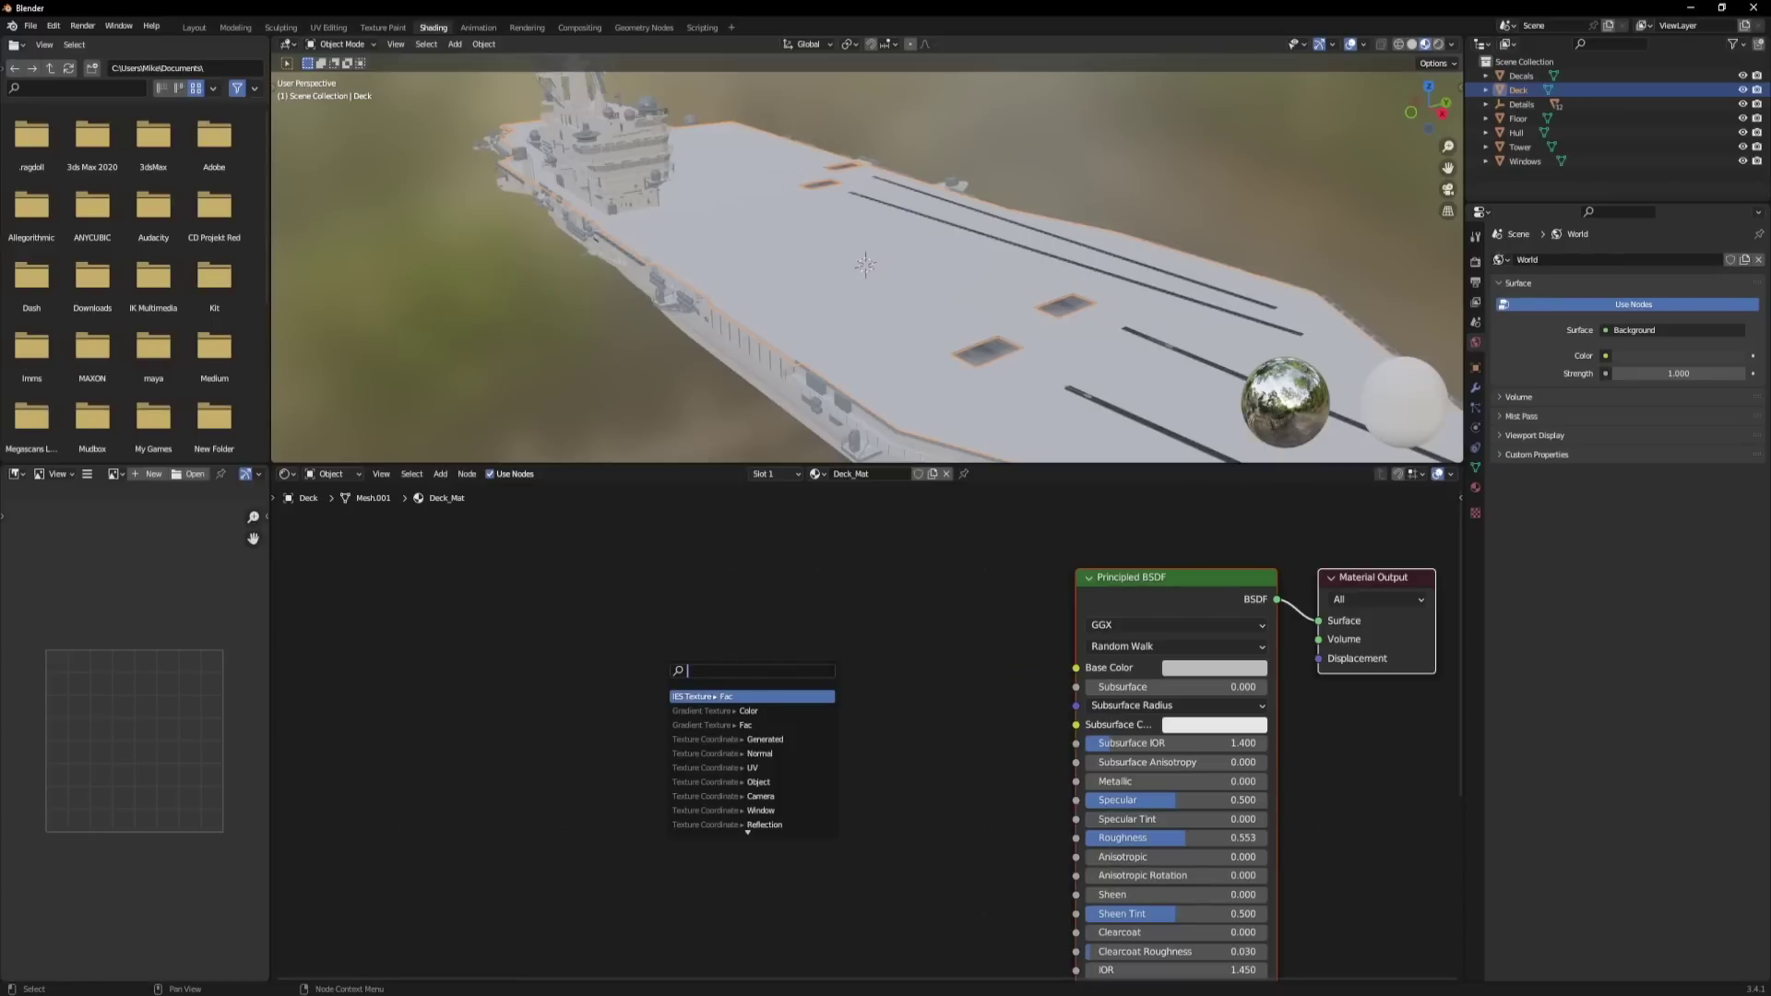
text(ima)
click(715, 696)
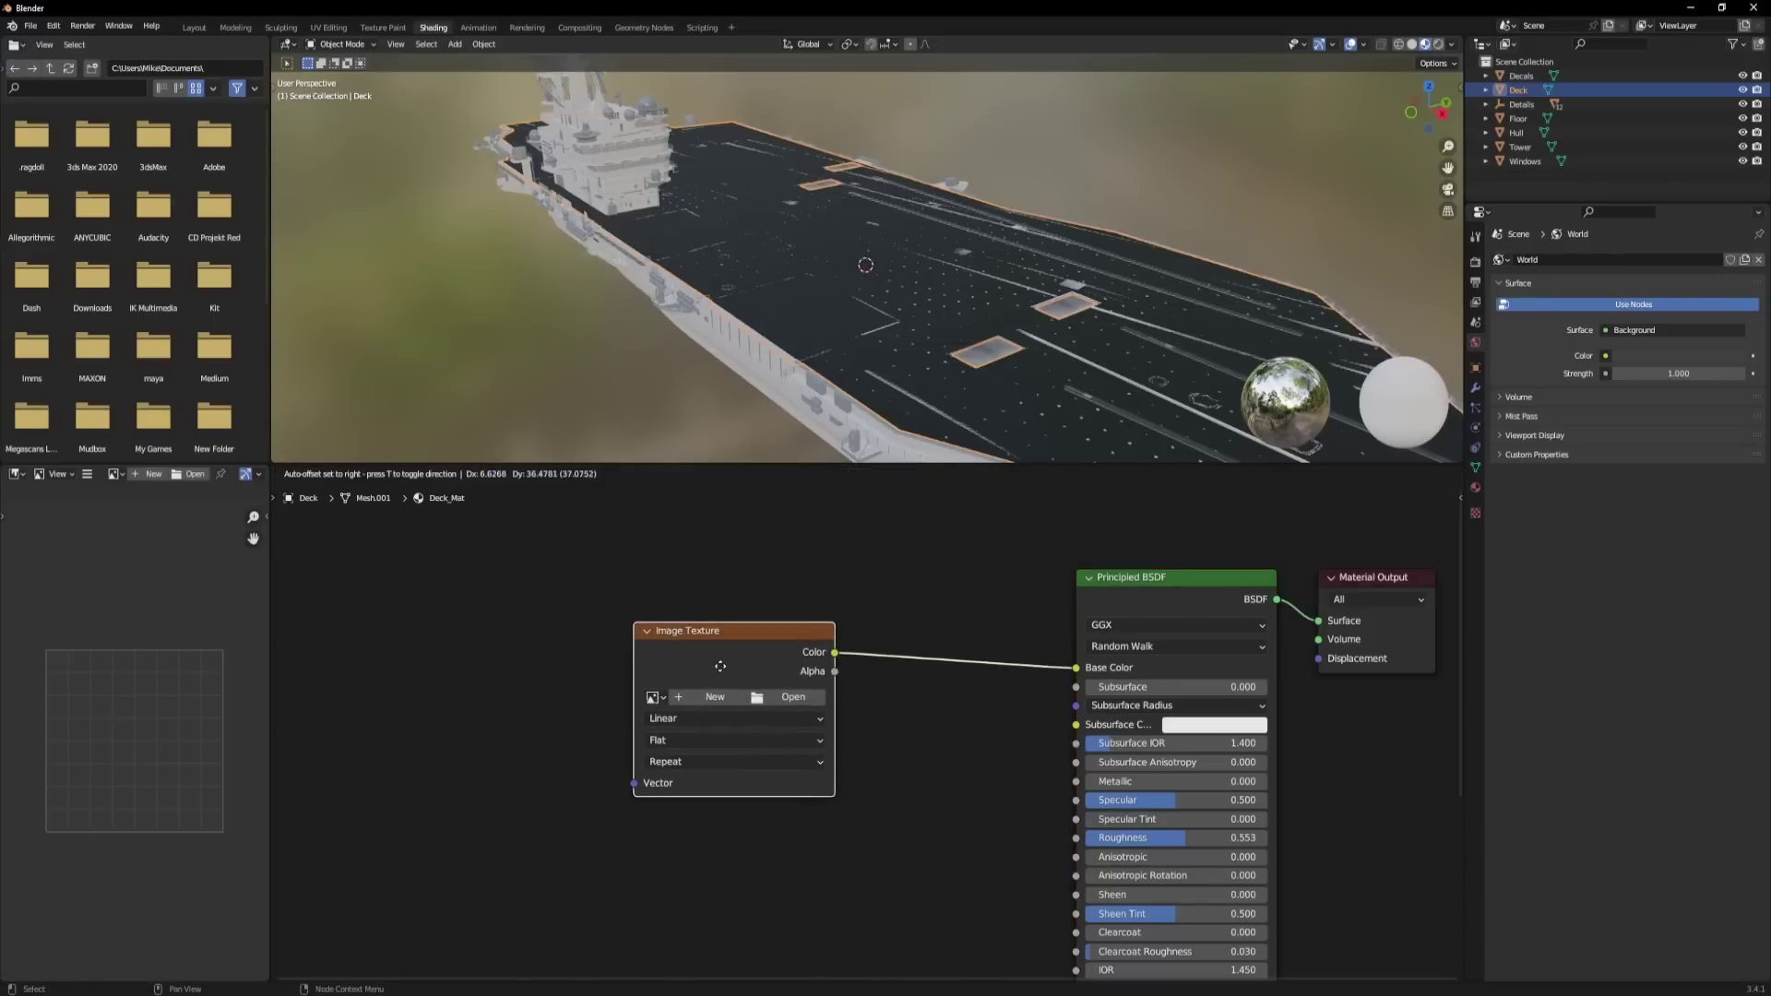
click(722, 658)
Add a UV Map node feeding the Vector input of Deck_Mat's Image Texture.
middle_drag(498, 723, 561, 699)
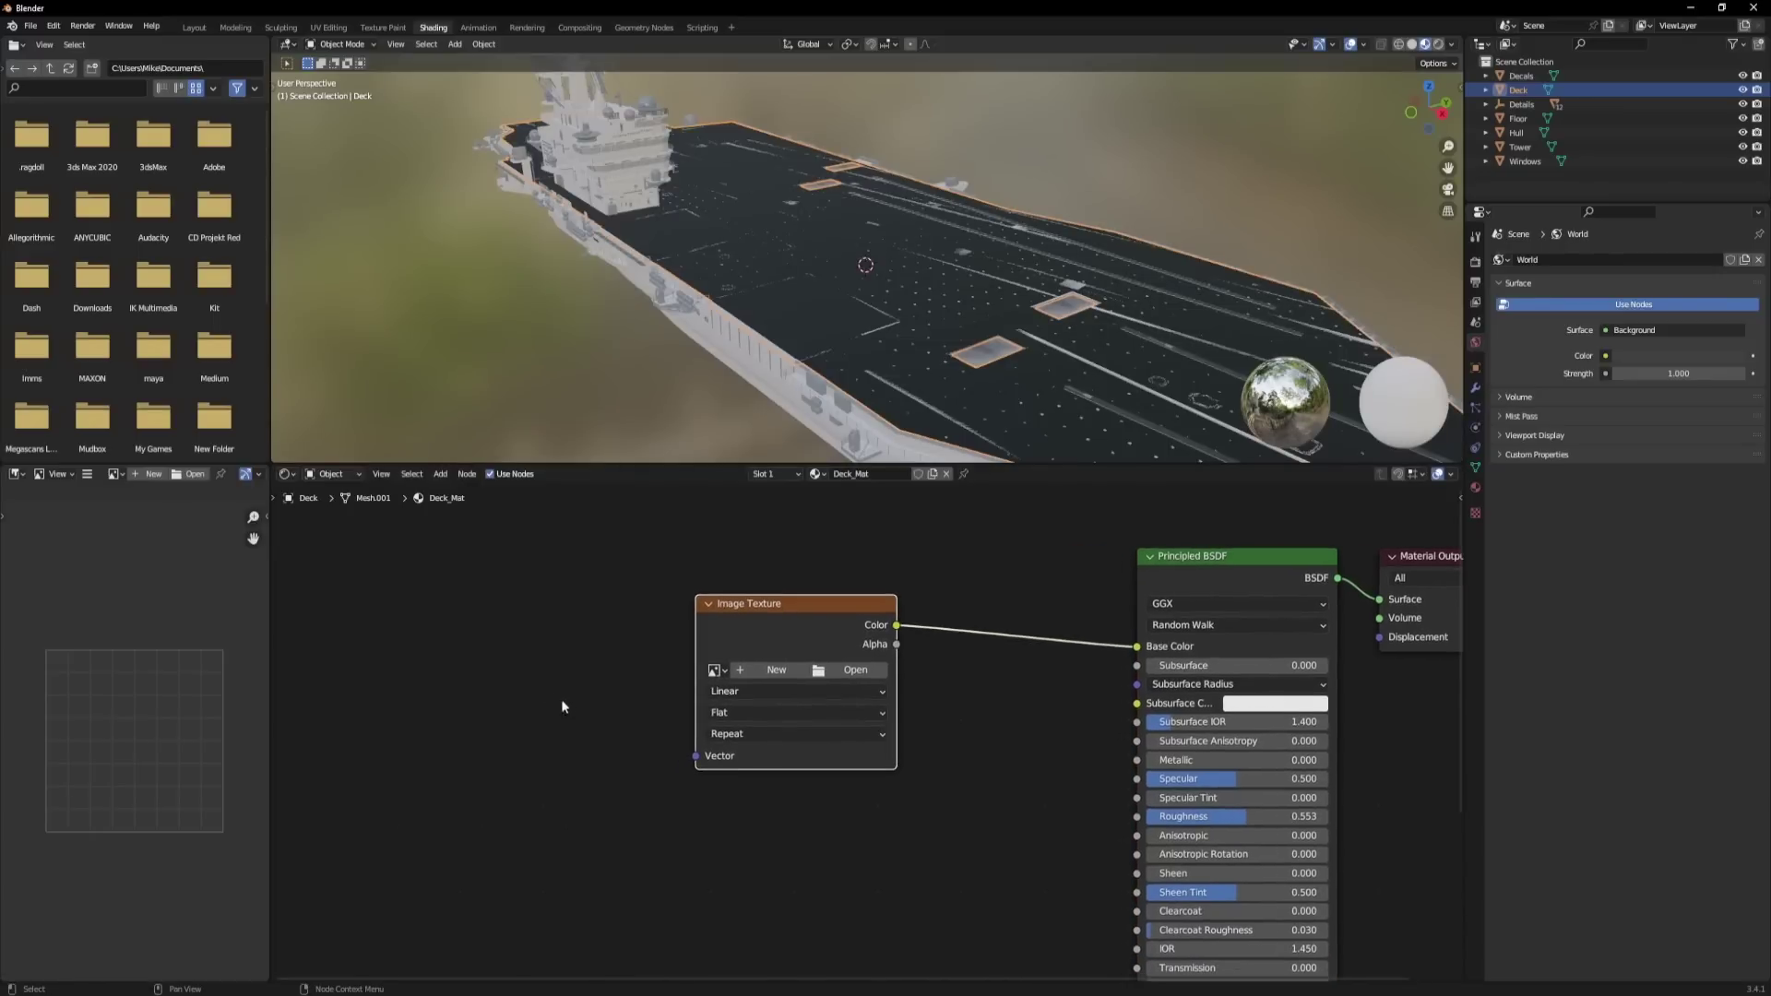
drag(696, 755, 498, 758)
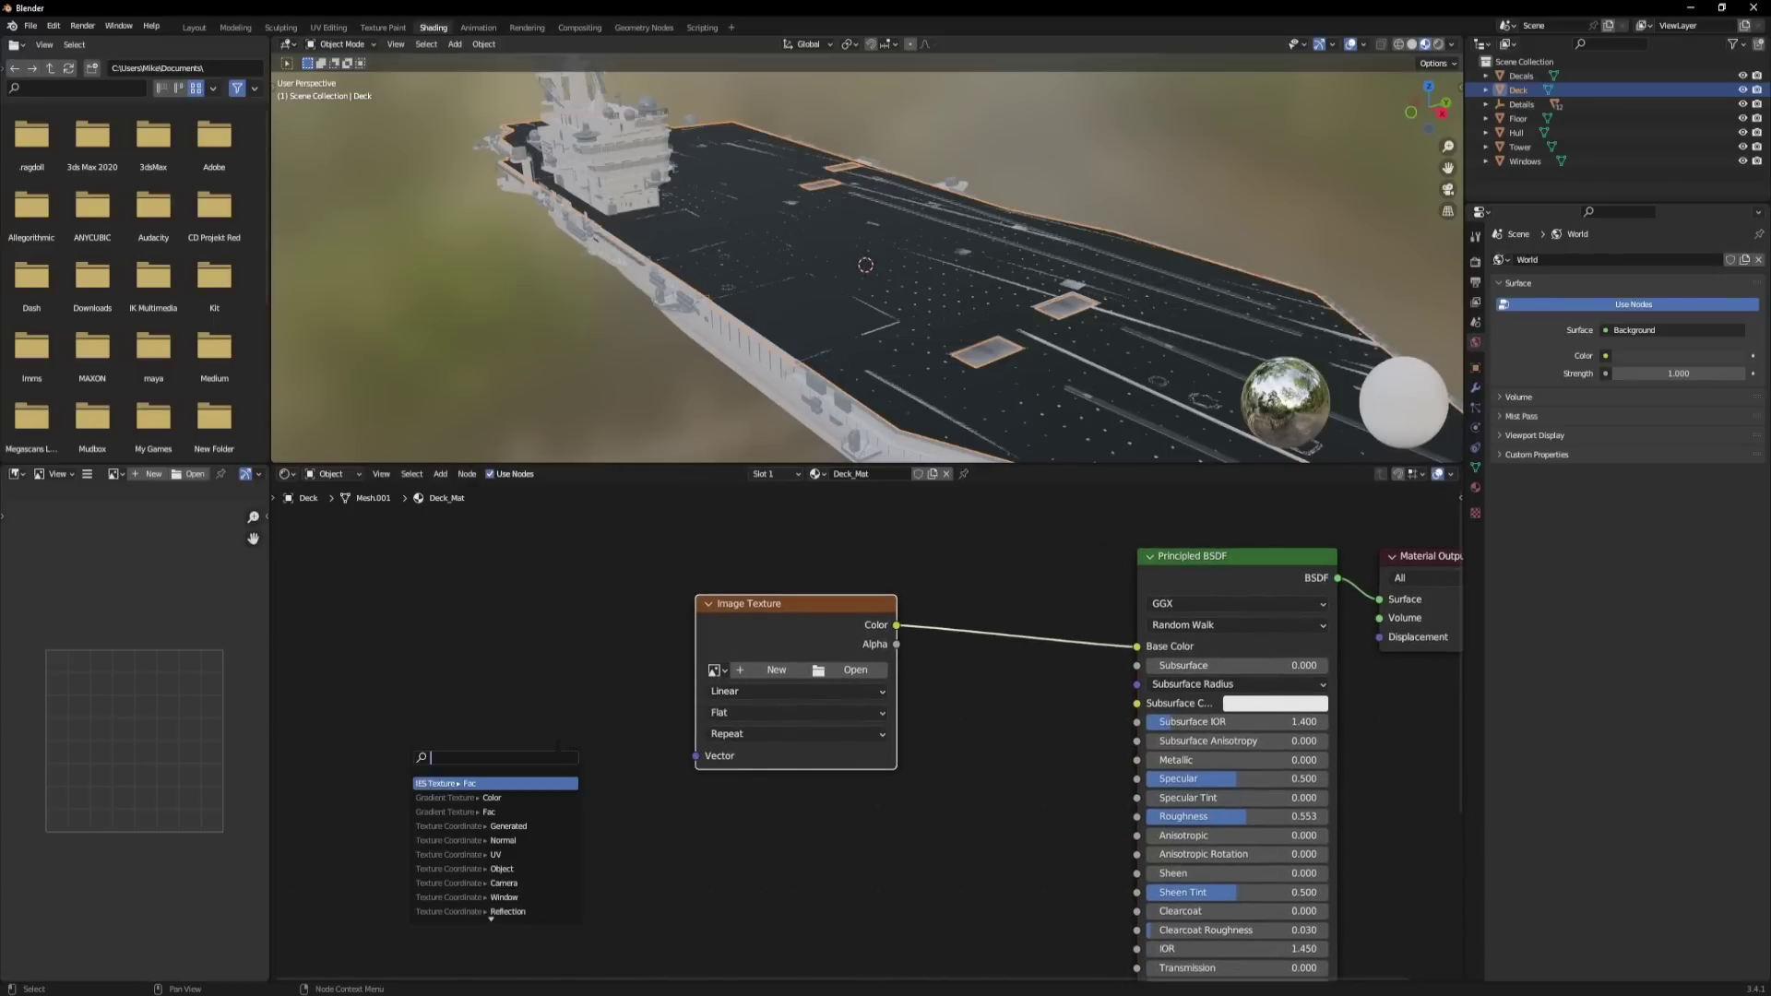
text(uv)
key(Return)
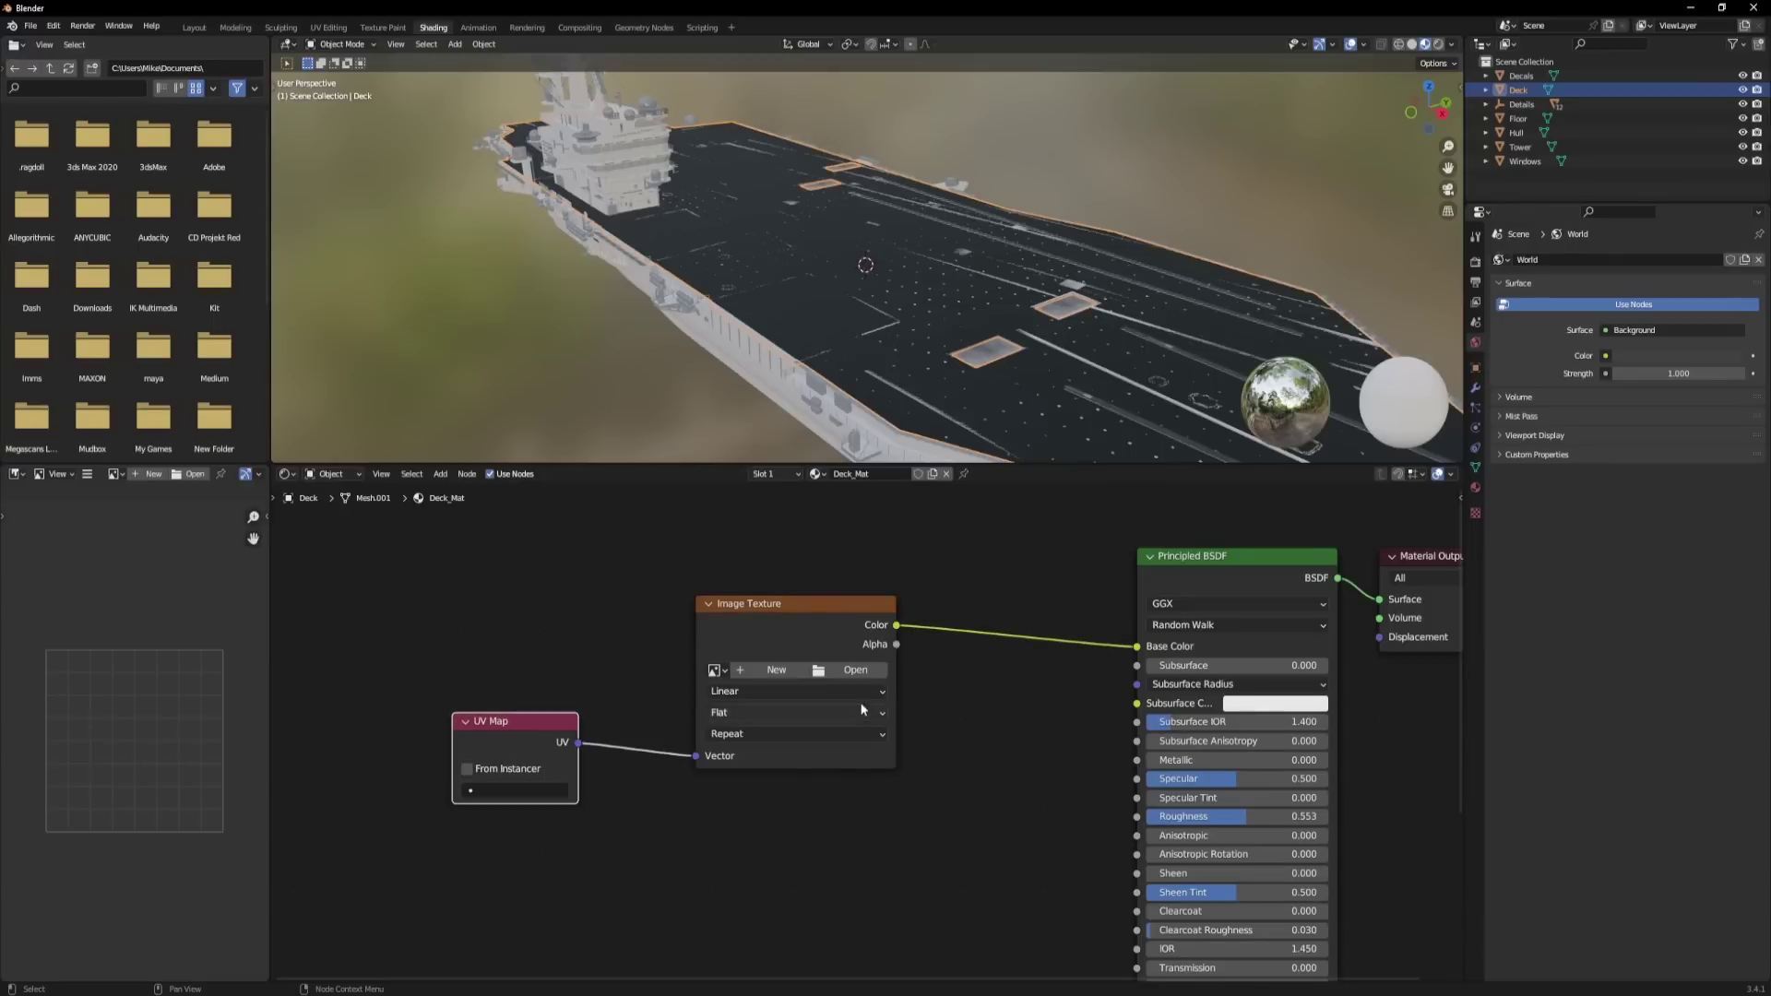
Load T_DeckMat_Asphalt_D.png into Deck_Mat's Image Texture node and check the asphalt surface on the deck.
click(848, 673)
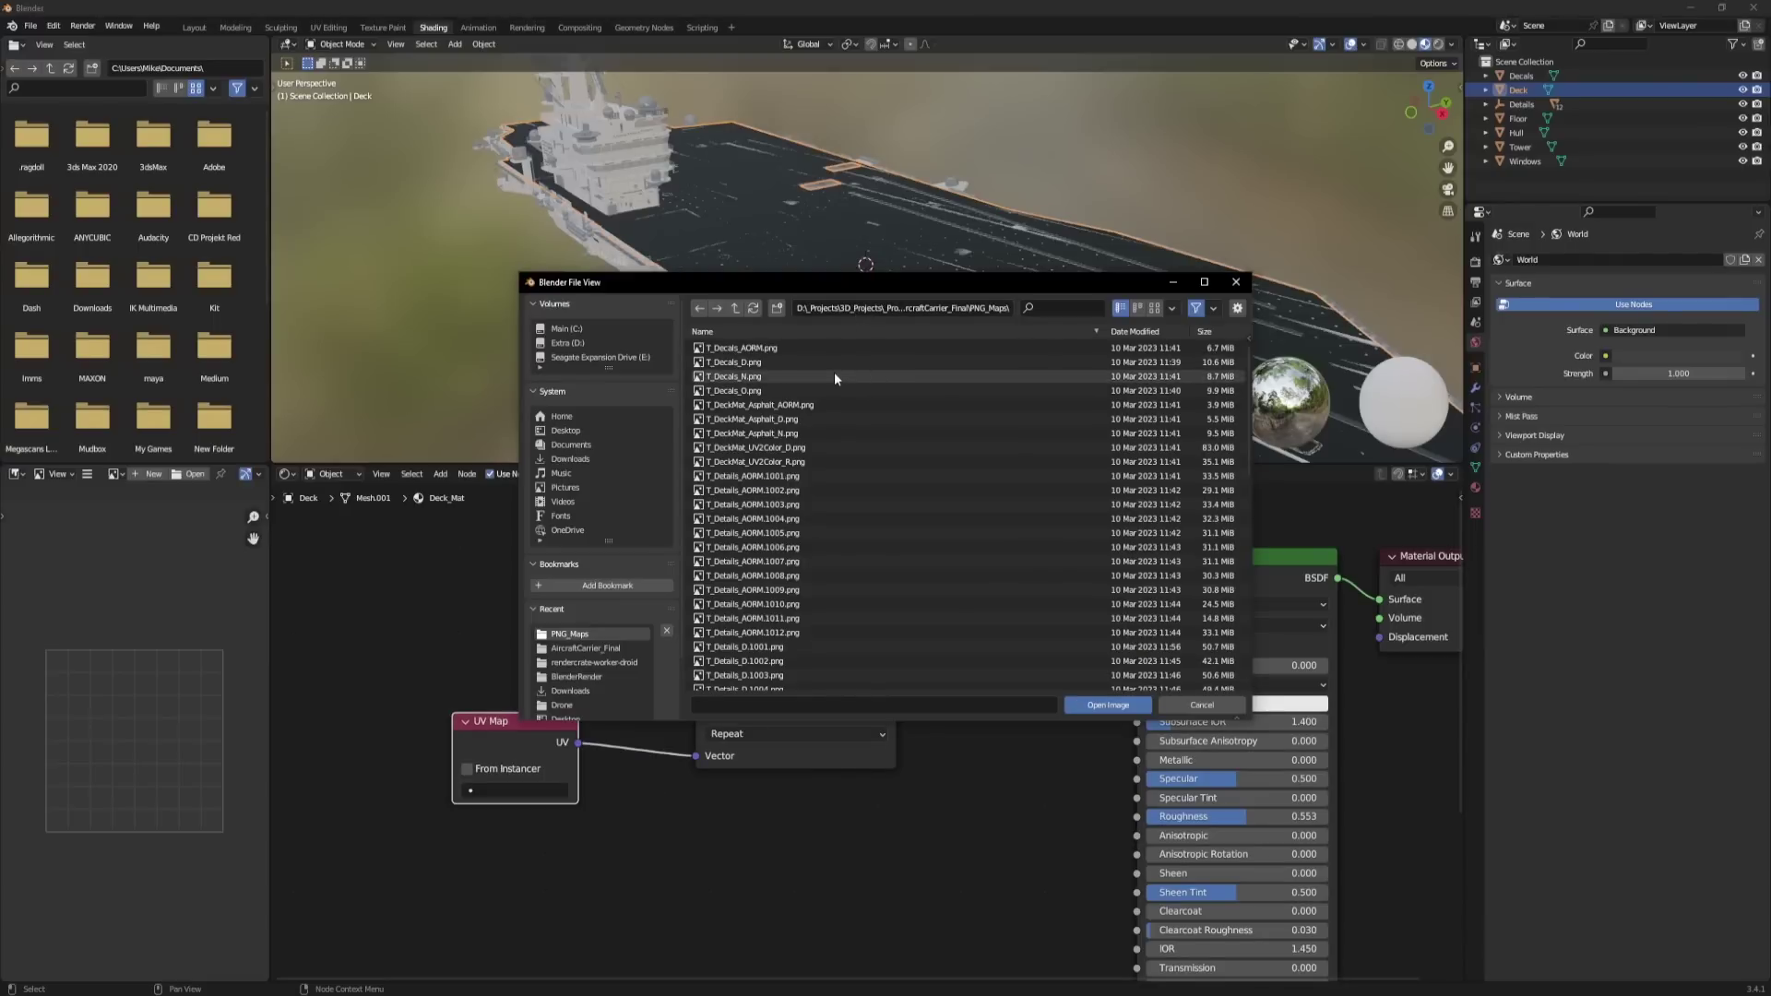
click(752, 422)
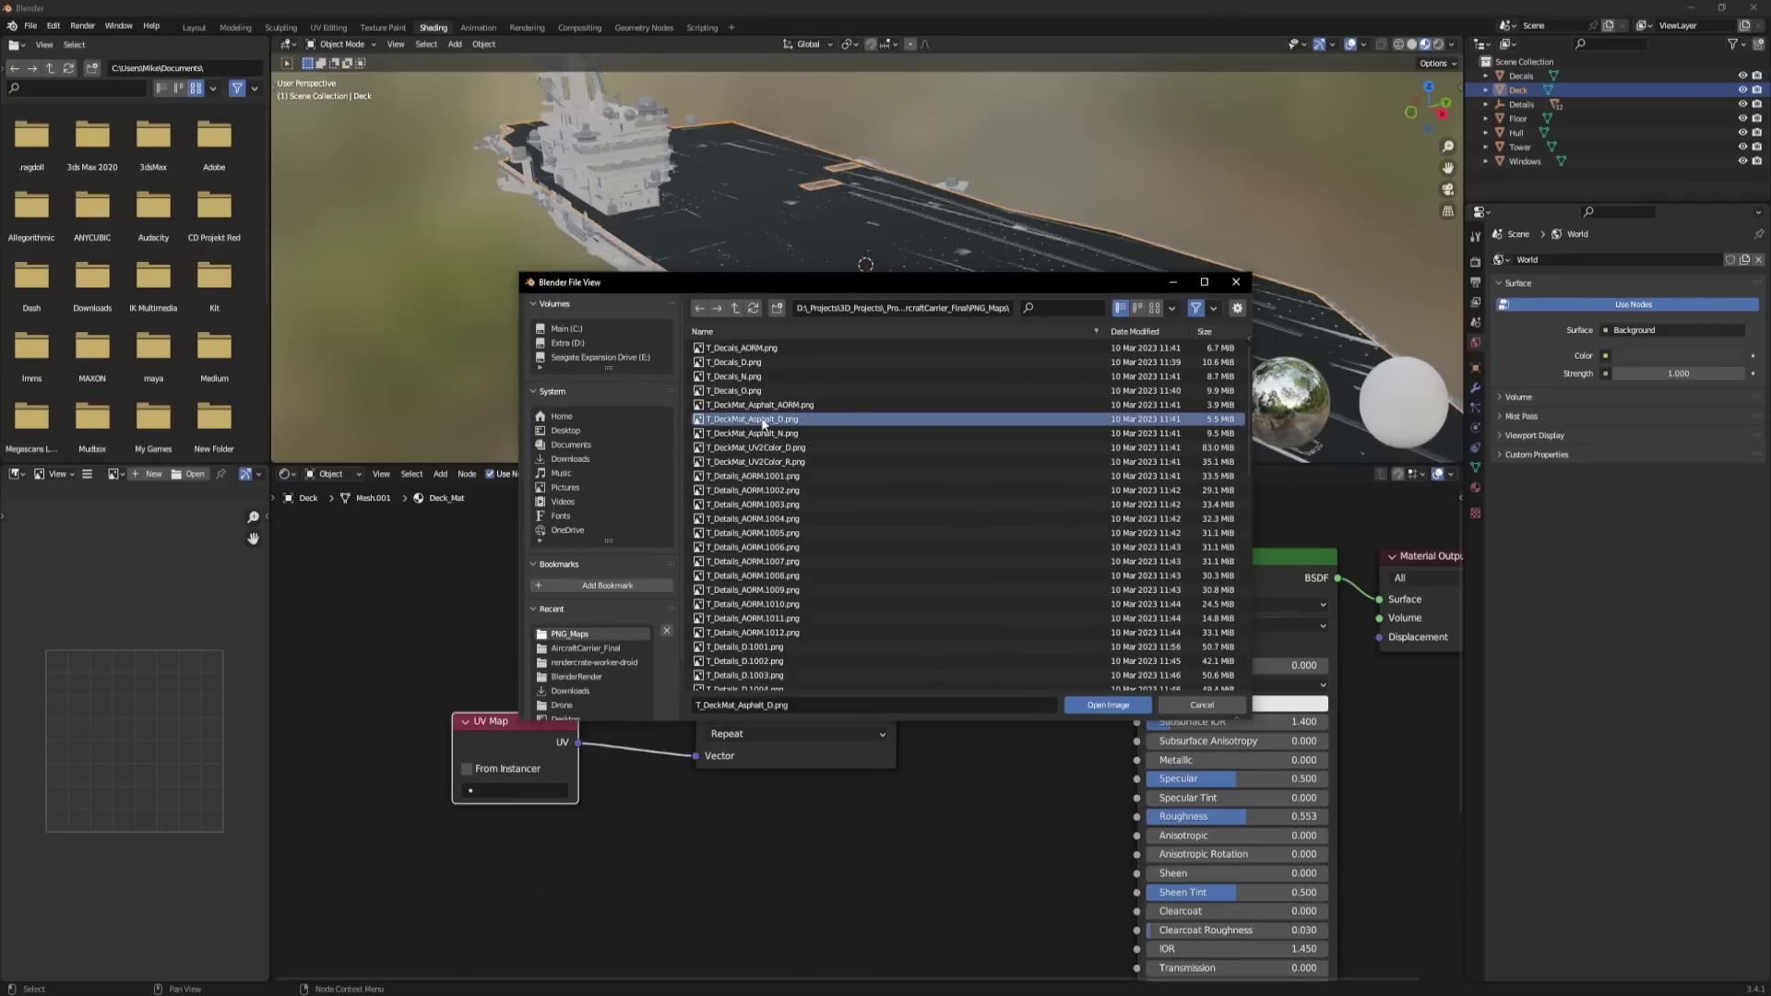
double_click(766, 420)
scroll(830, 369, up, 8)
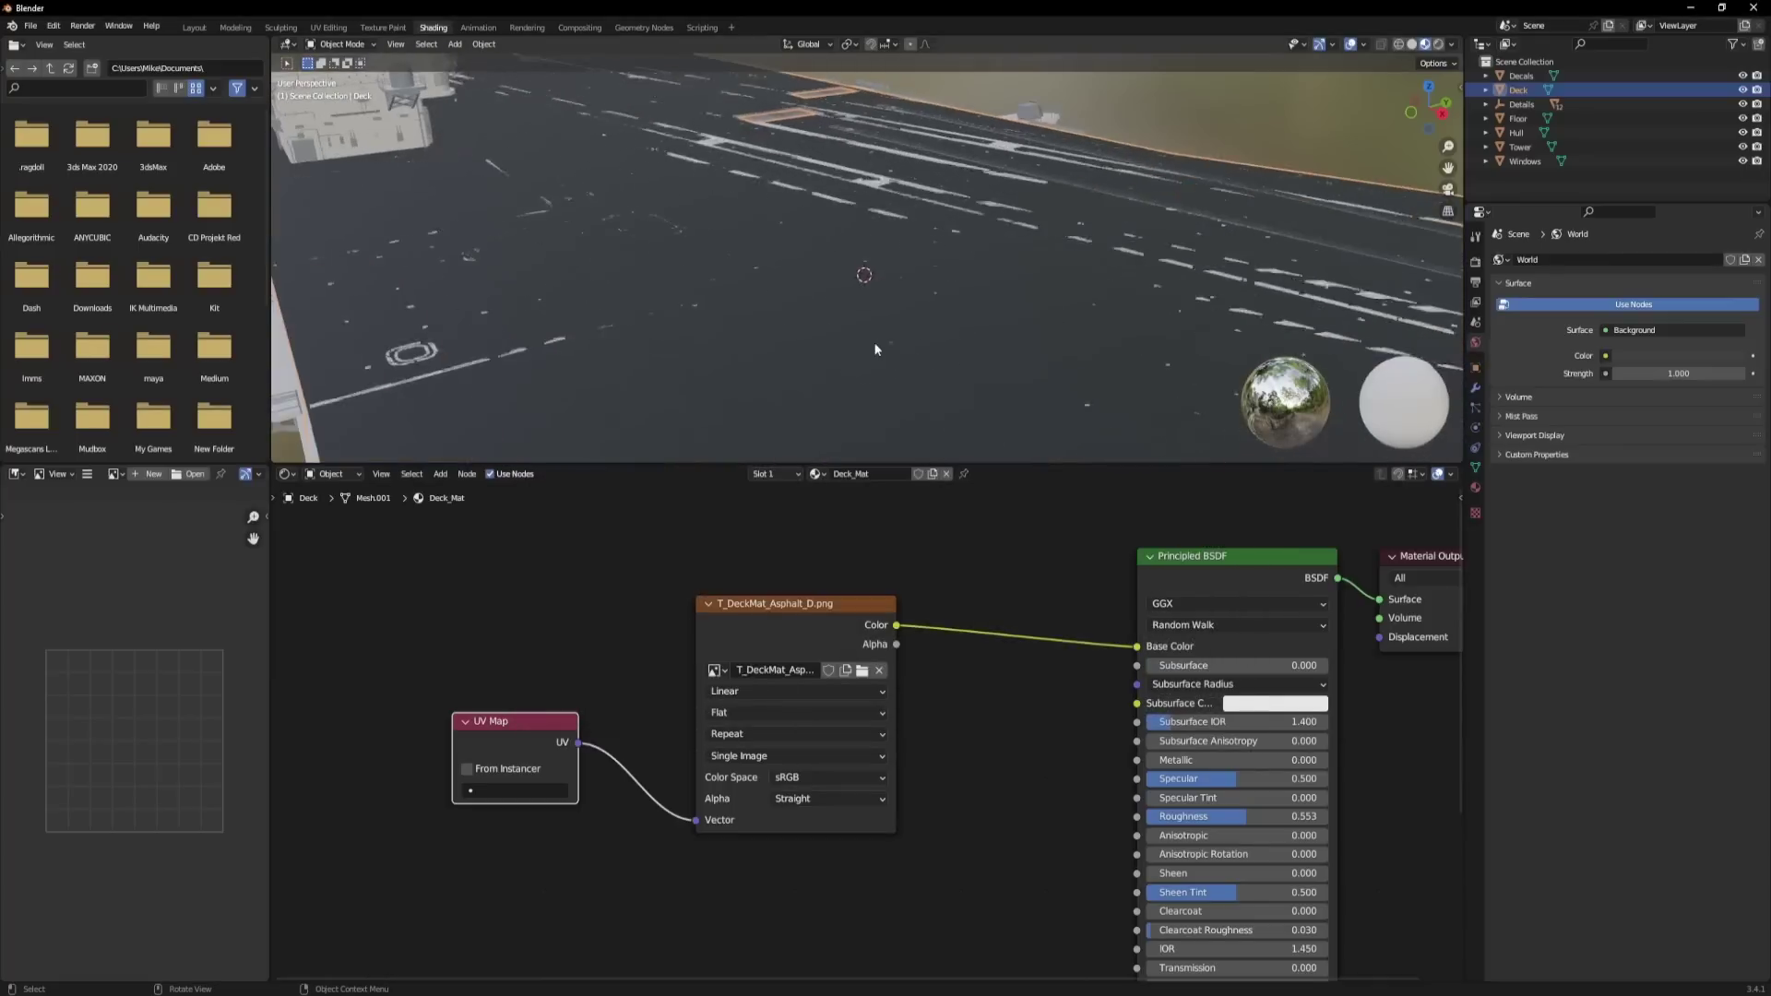
scroll(875, 345, up, 8)
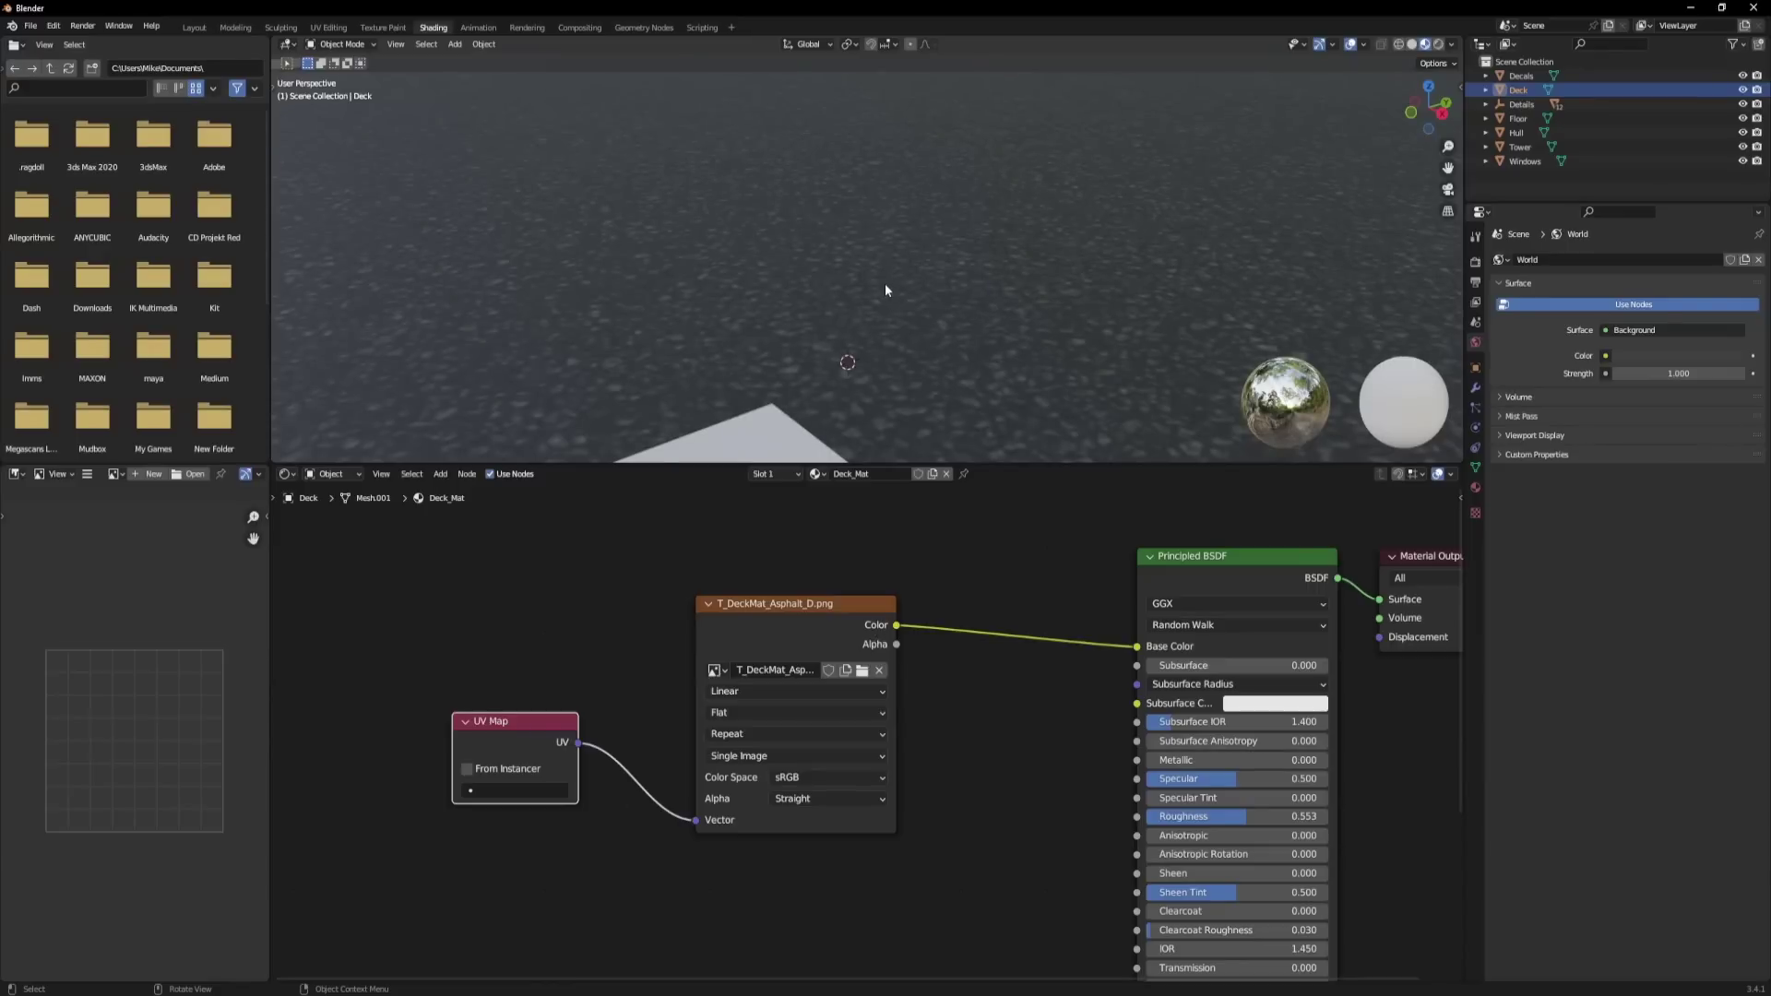
scroll(882, 288, down, 10)
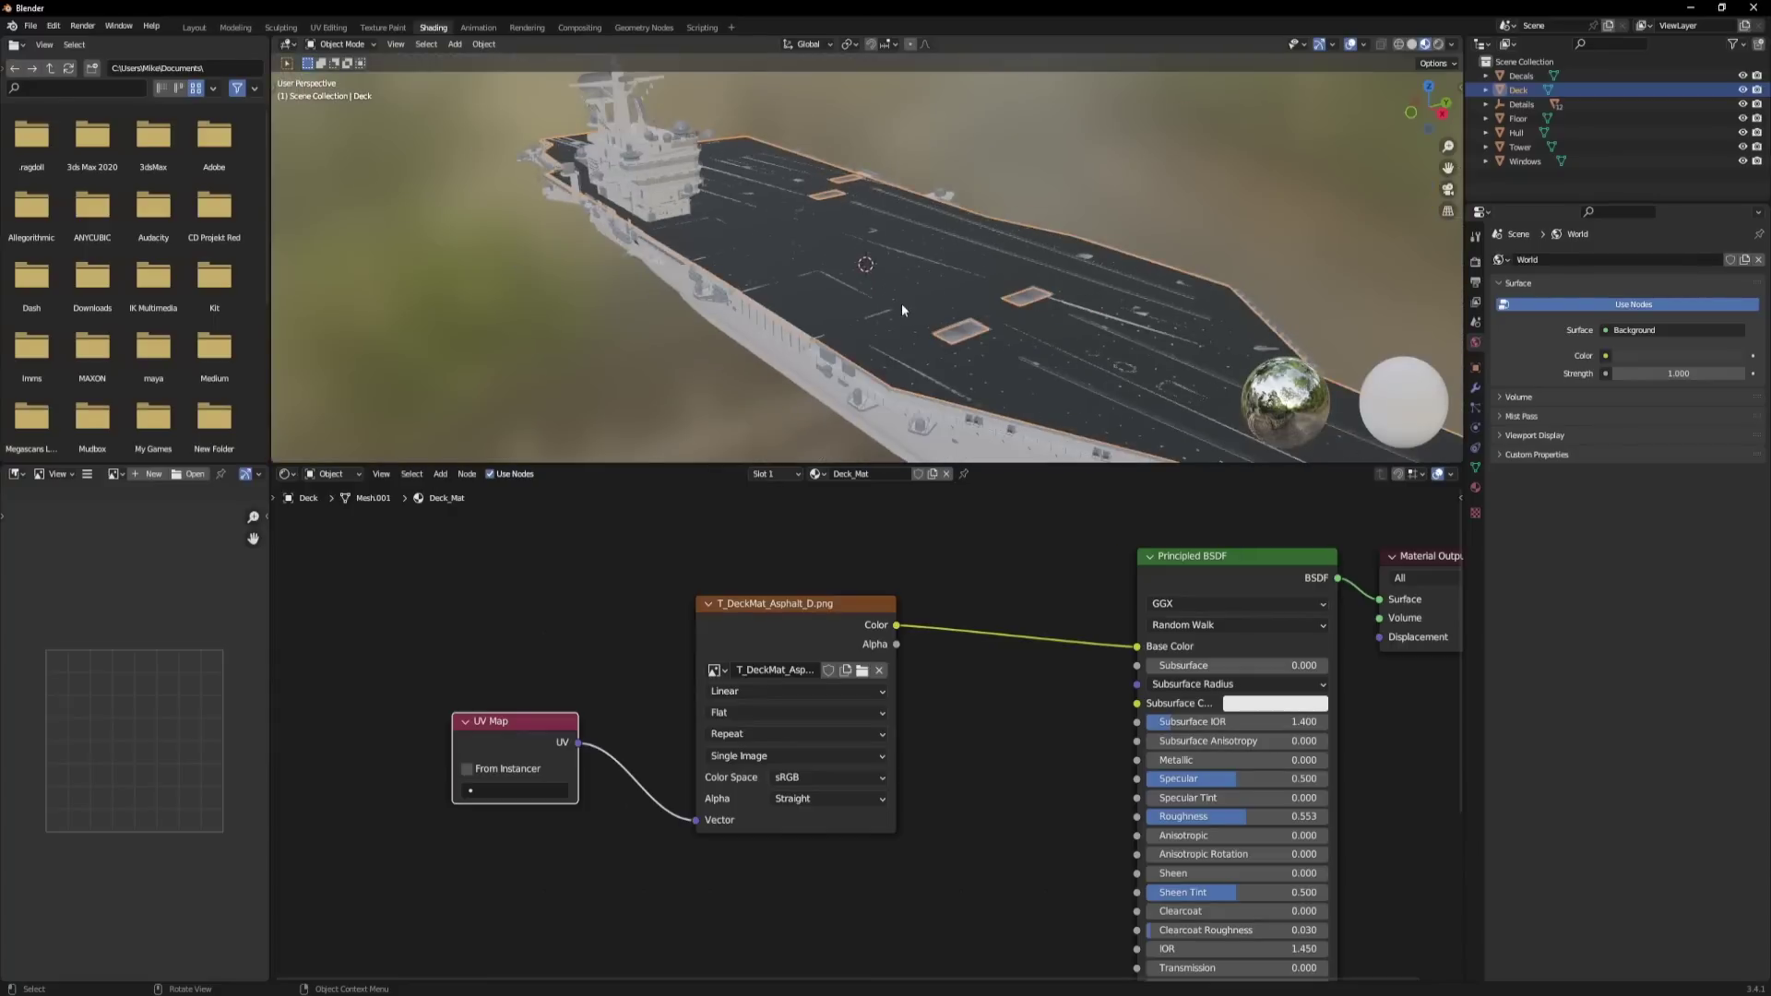
middle_drag(900, 306, 821, 254)
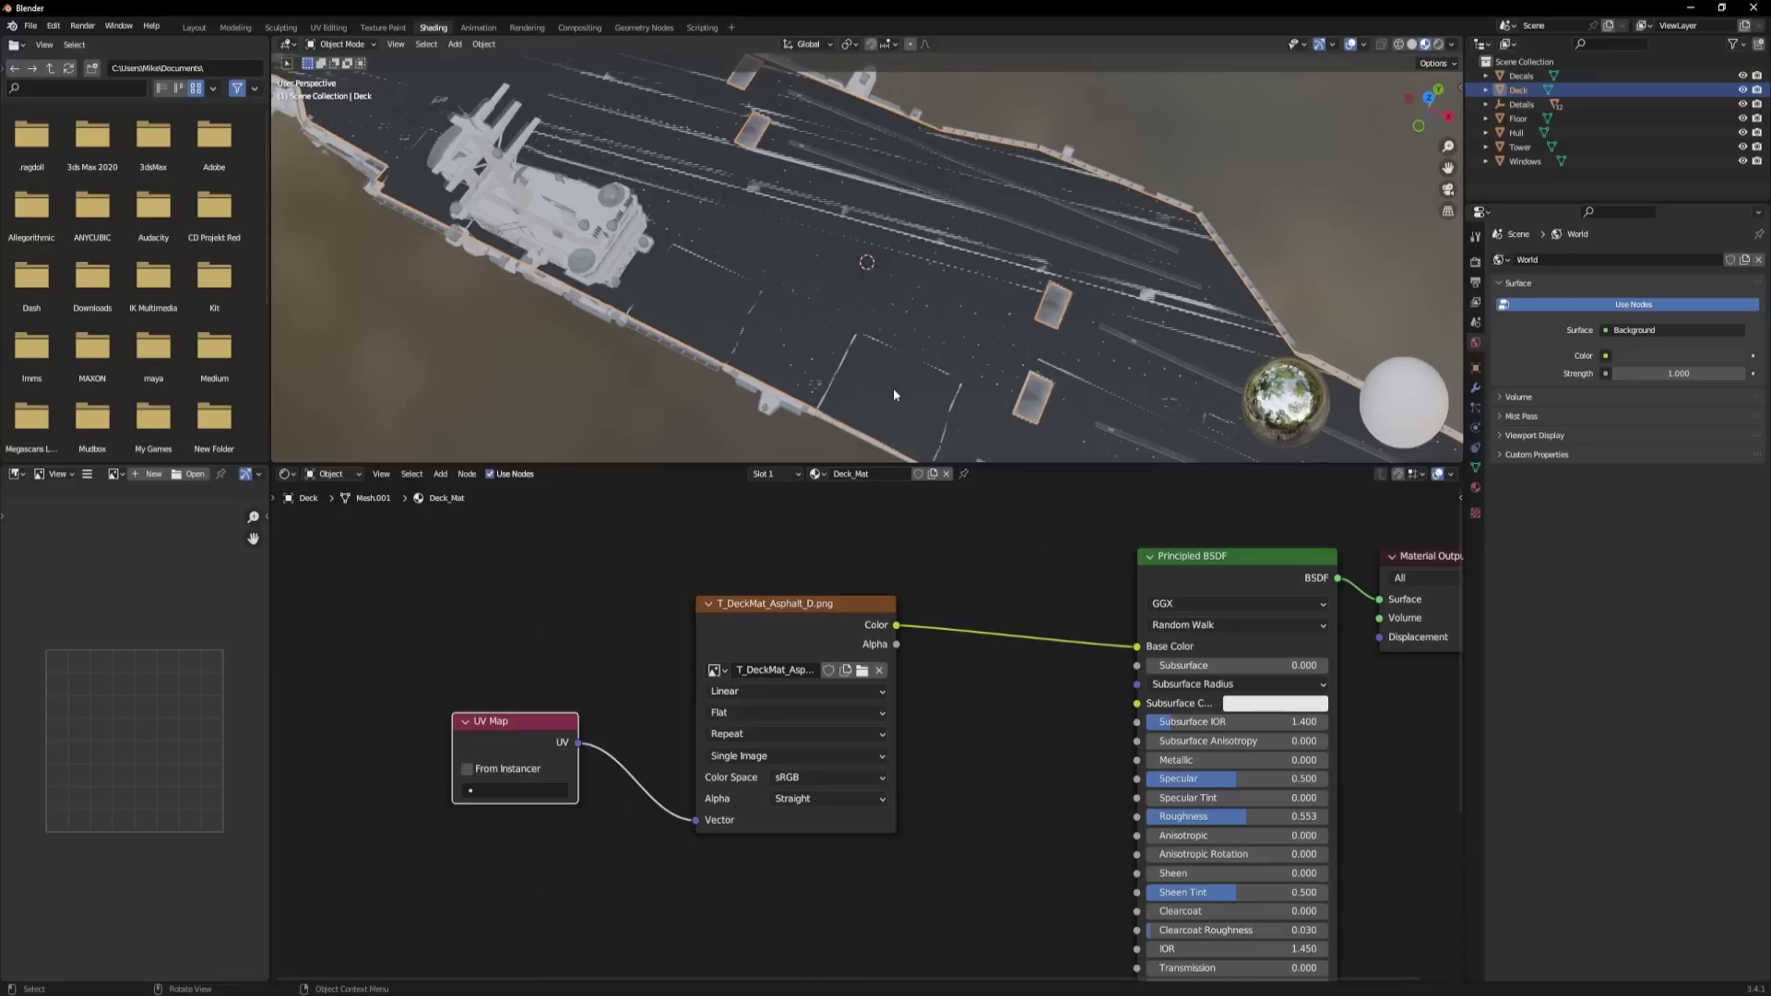
scroll(775, 350, up, 4)
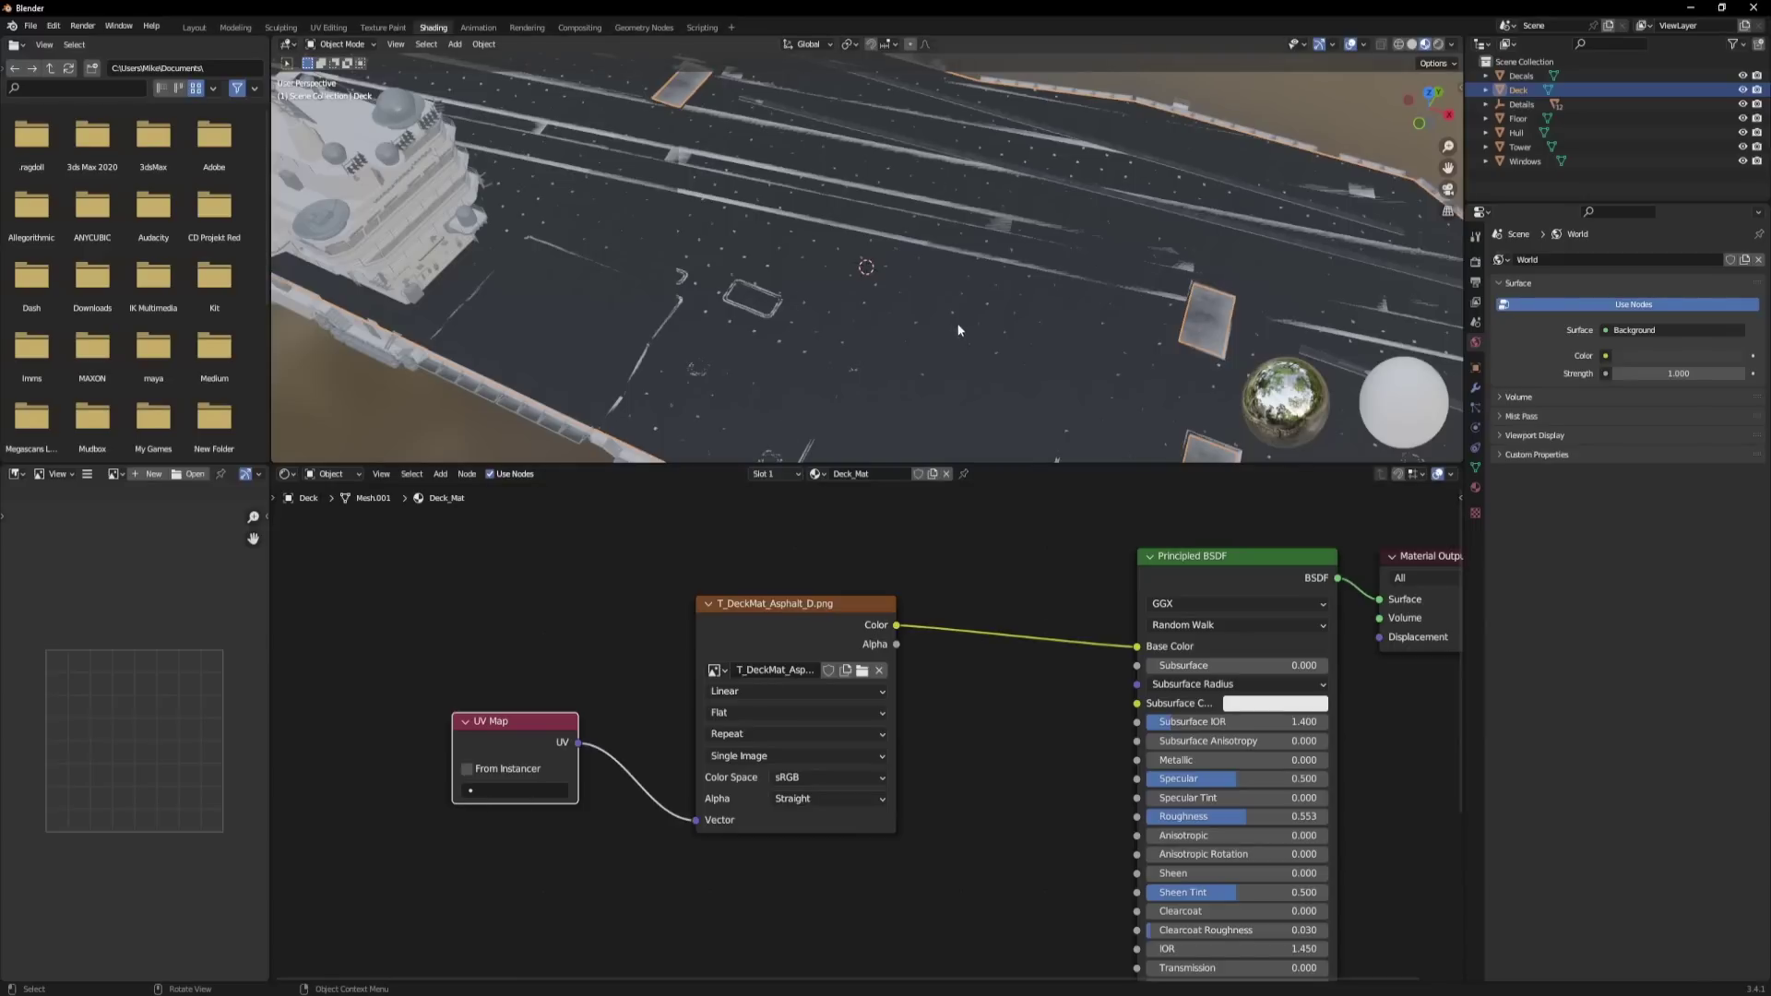
Try map2 in the asphalt texture's UV Map node and check the asphalt's scale on the deck.
drag(480, 728, 482, 721)
click(491, 782)
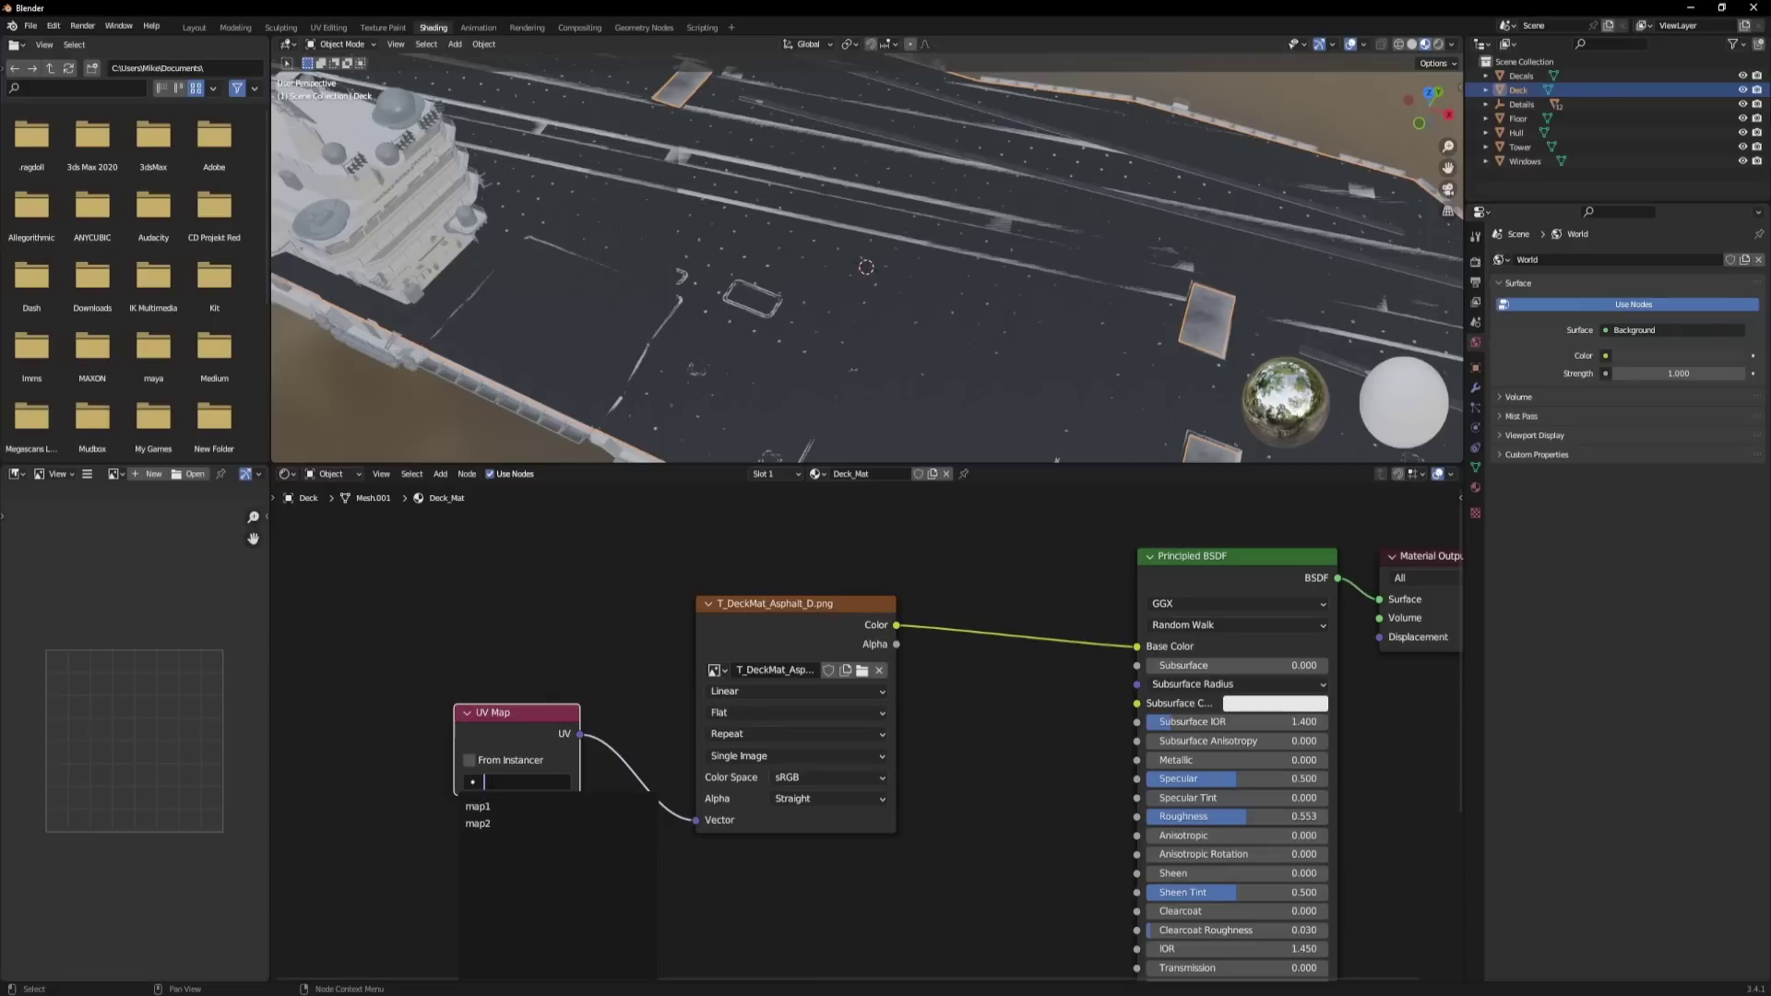
click(485, 823)
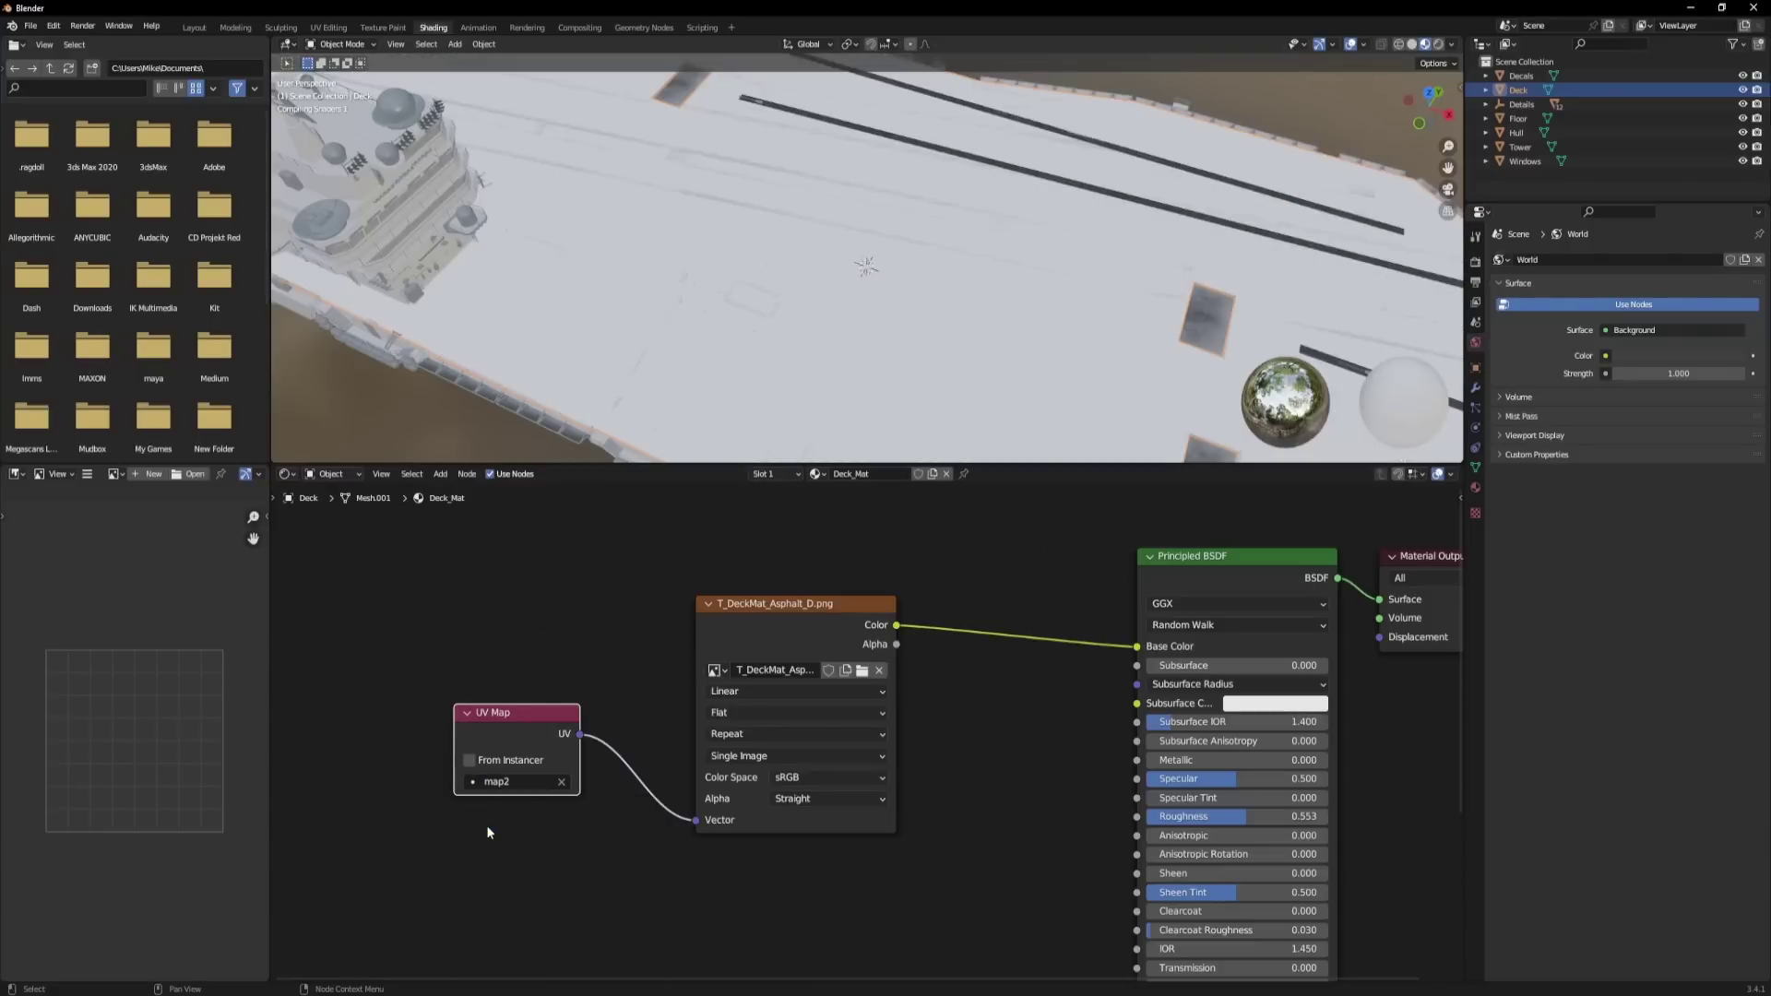
scroll(867, 277, up, 6)
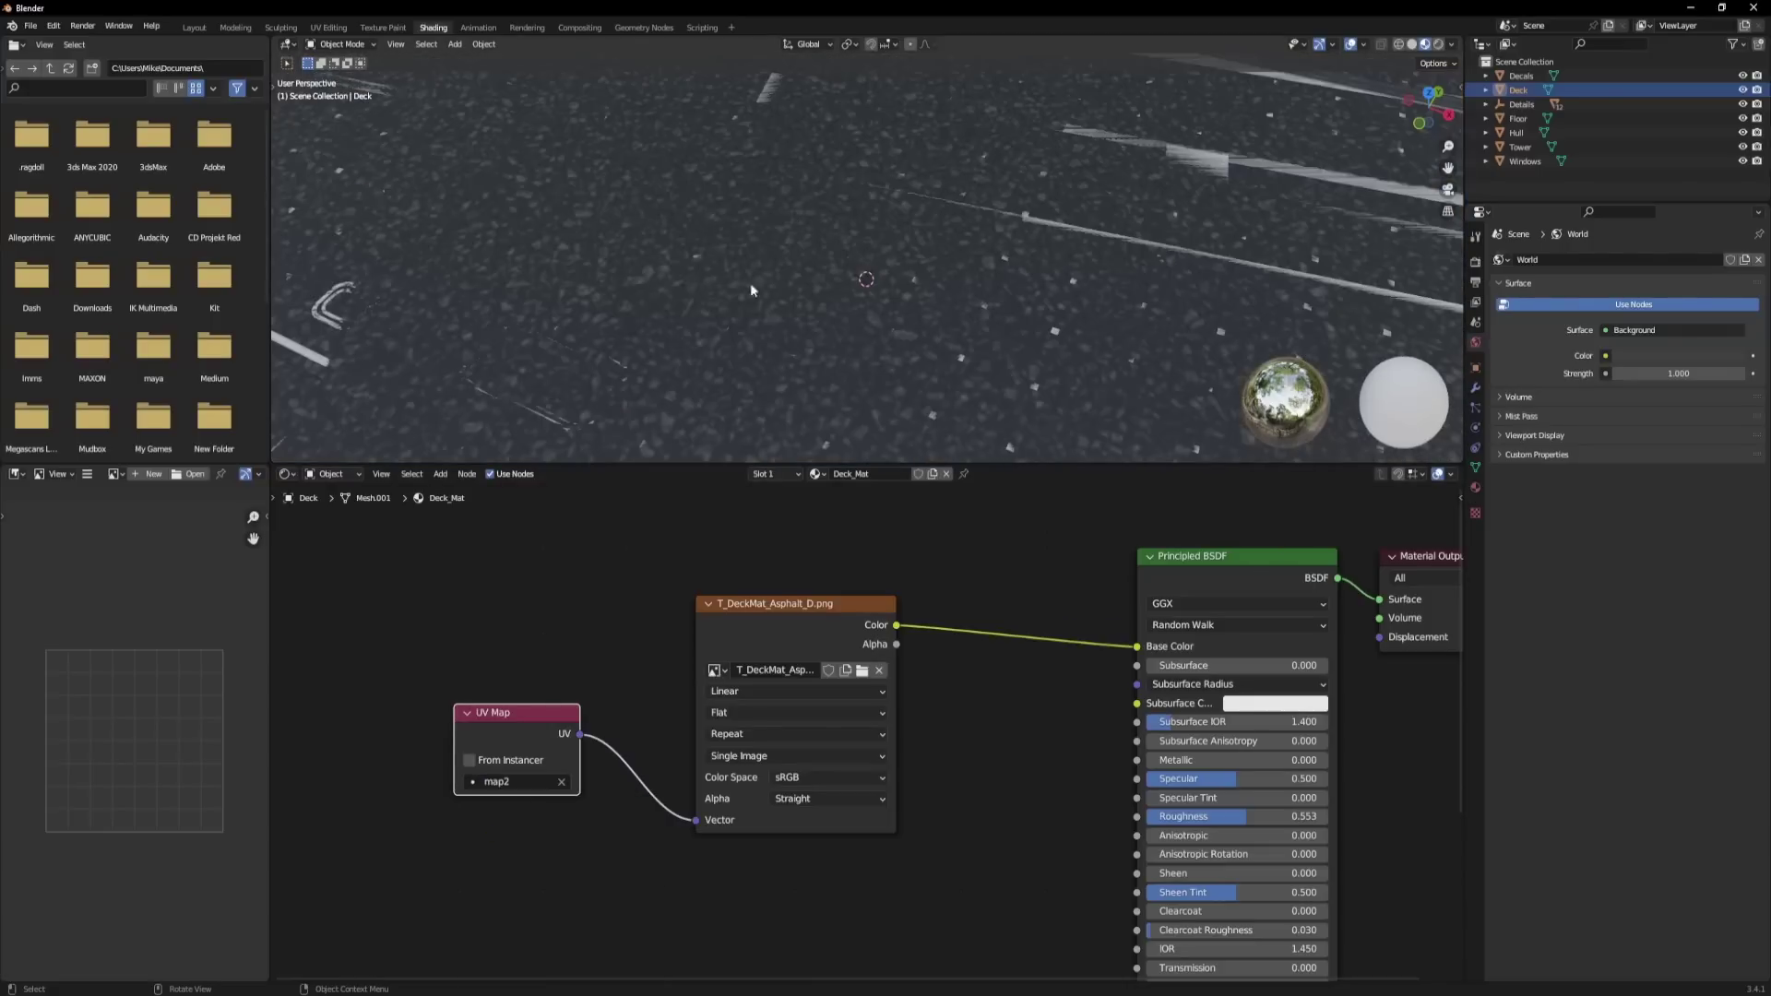
scroll(752, 269, down, 7)
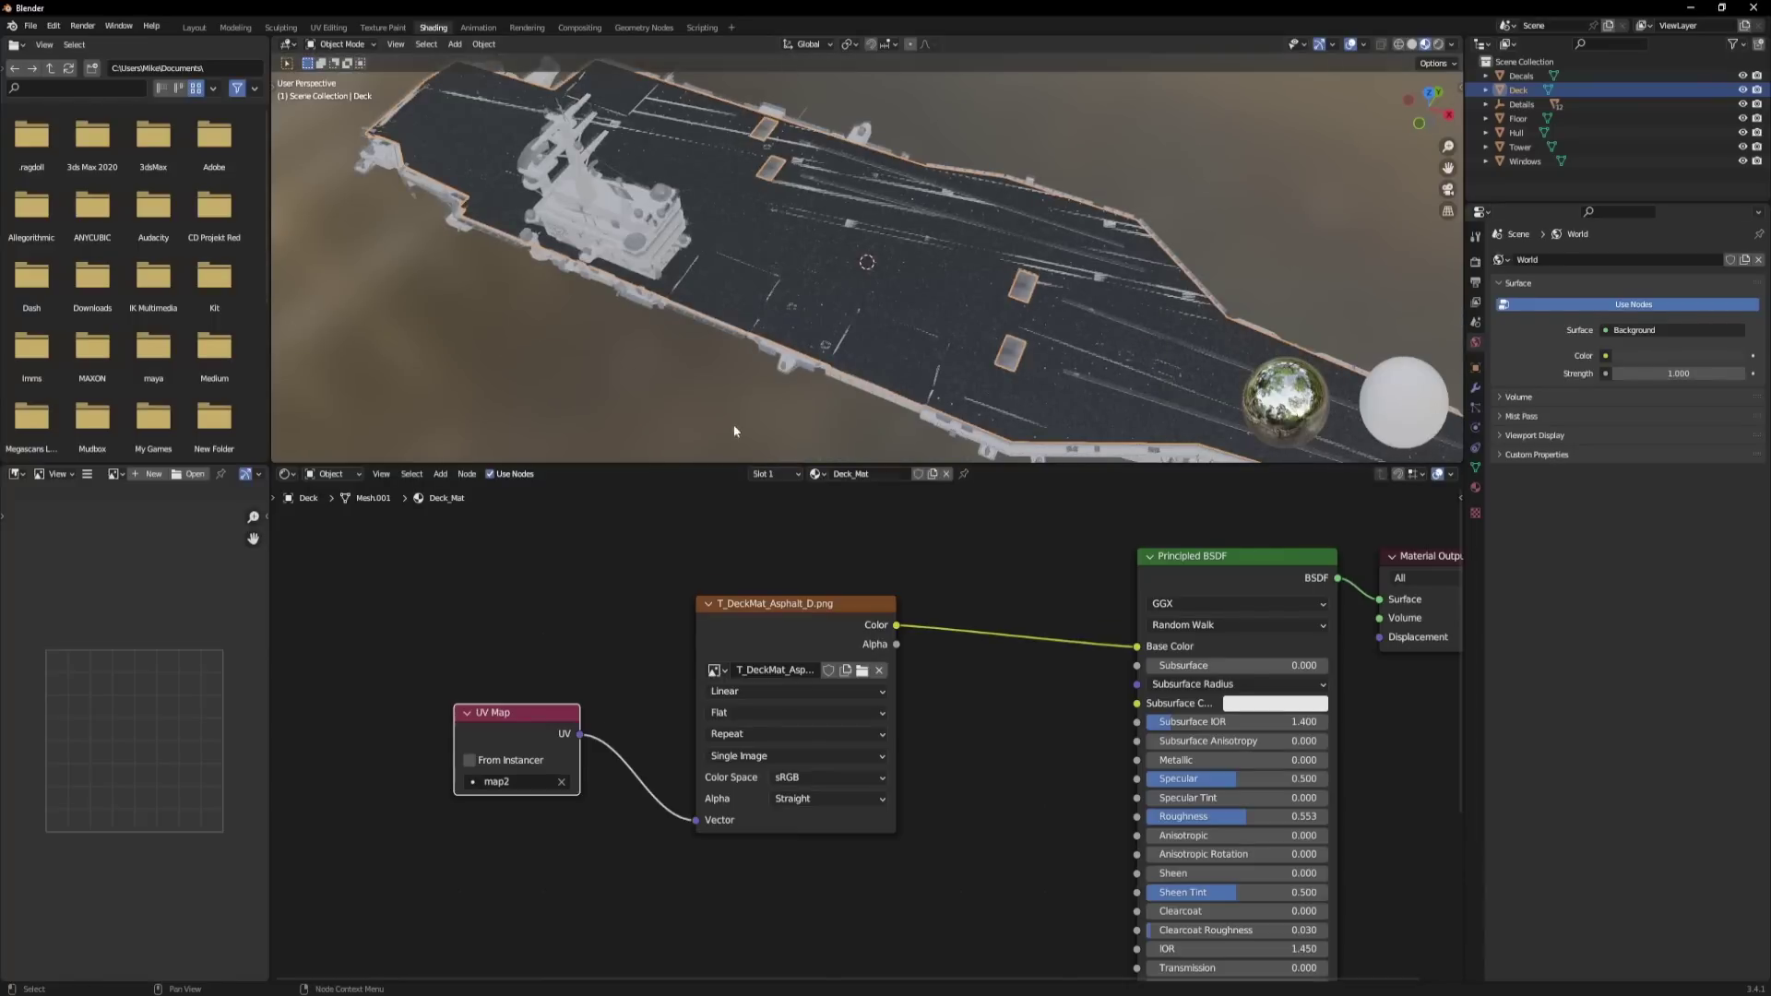
scroll(931, 304, up, 5)
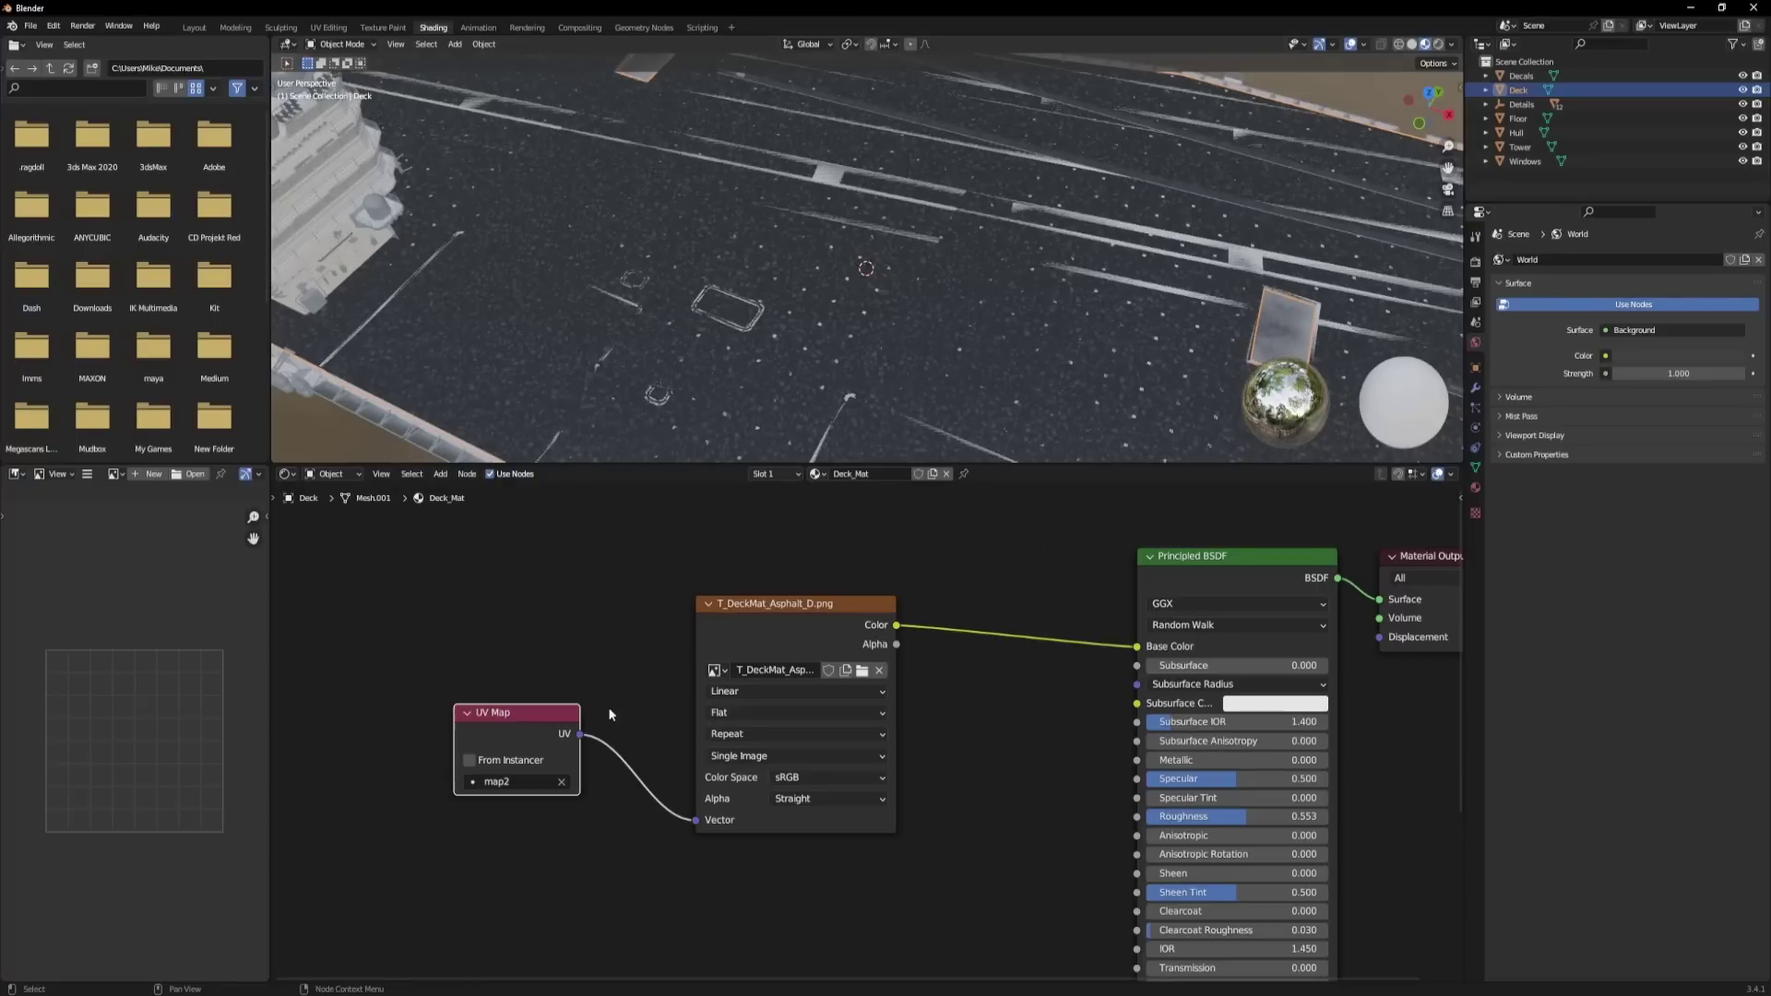
Set the asphalt's UV Map node to map1 and duplicate it together with its Image Texture below the originals.
click(513, 781)
click(516, 806)
middle_drag(517, 812, 531, 754)
drag(494, 573, 786, 764)
key(shift+d)
click(654, 965)
Replace the duplicated texture's image with T_DeckMat_UV2Color_D.png and connect its Color to the Principled BSDF's Base Color.
middle_drag(913, 867, 803, 772)
click(804, 772)
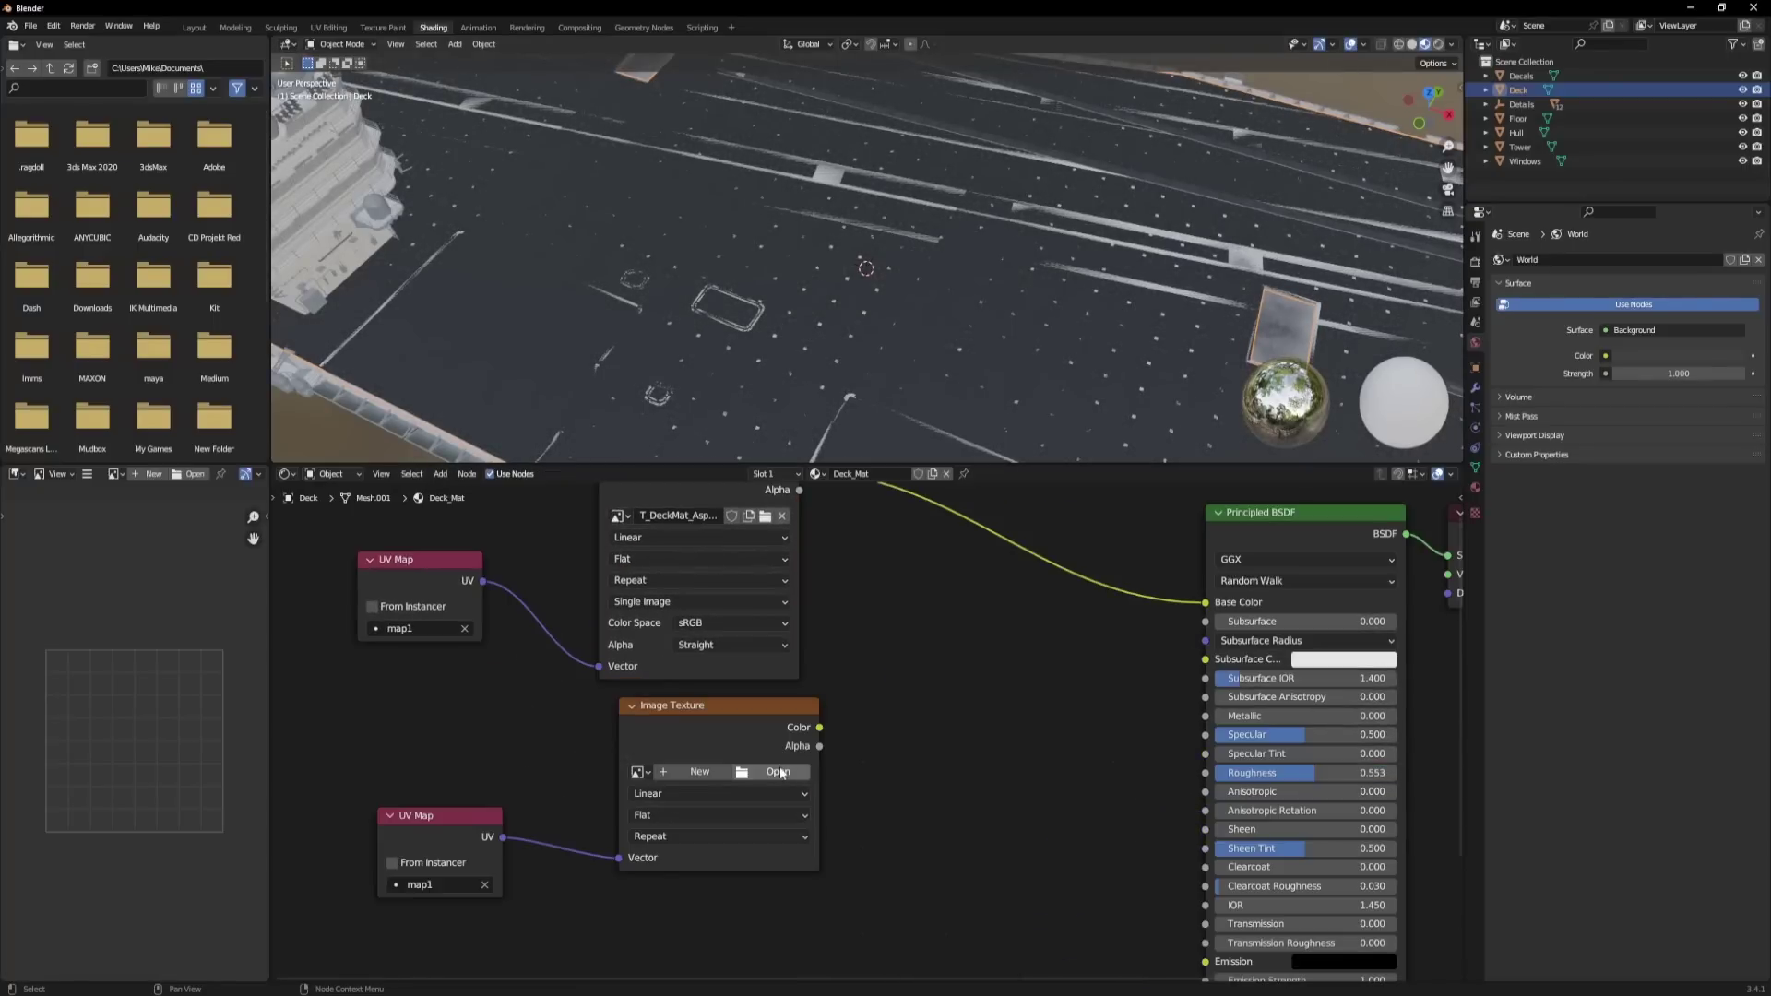
click(783, 772)
click(569, 634)
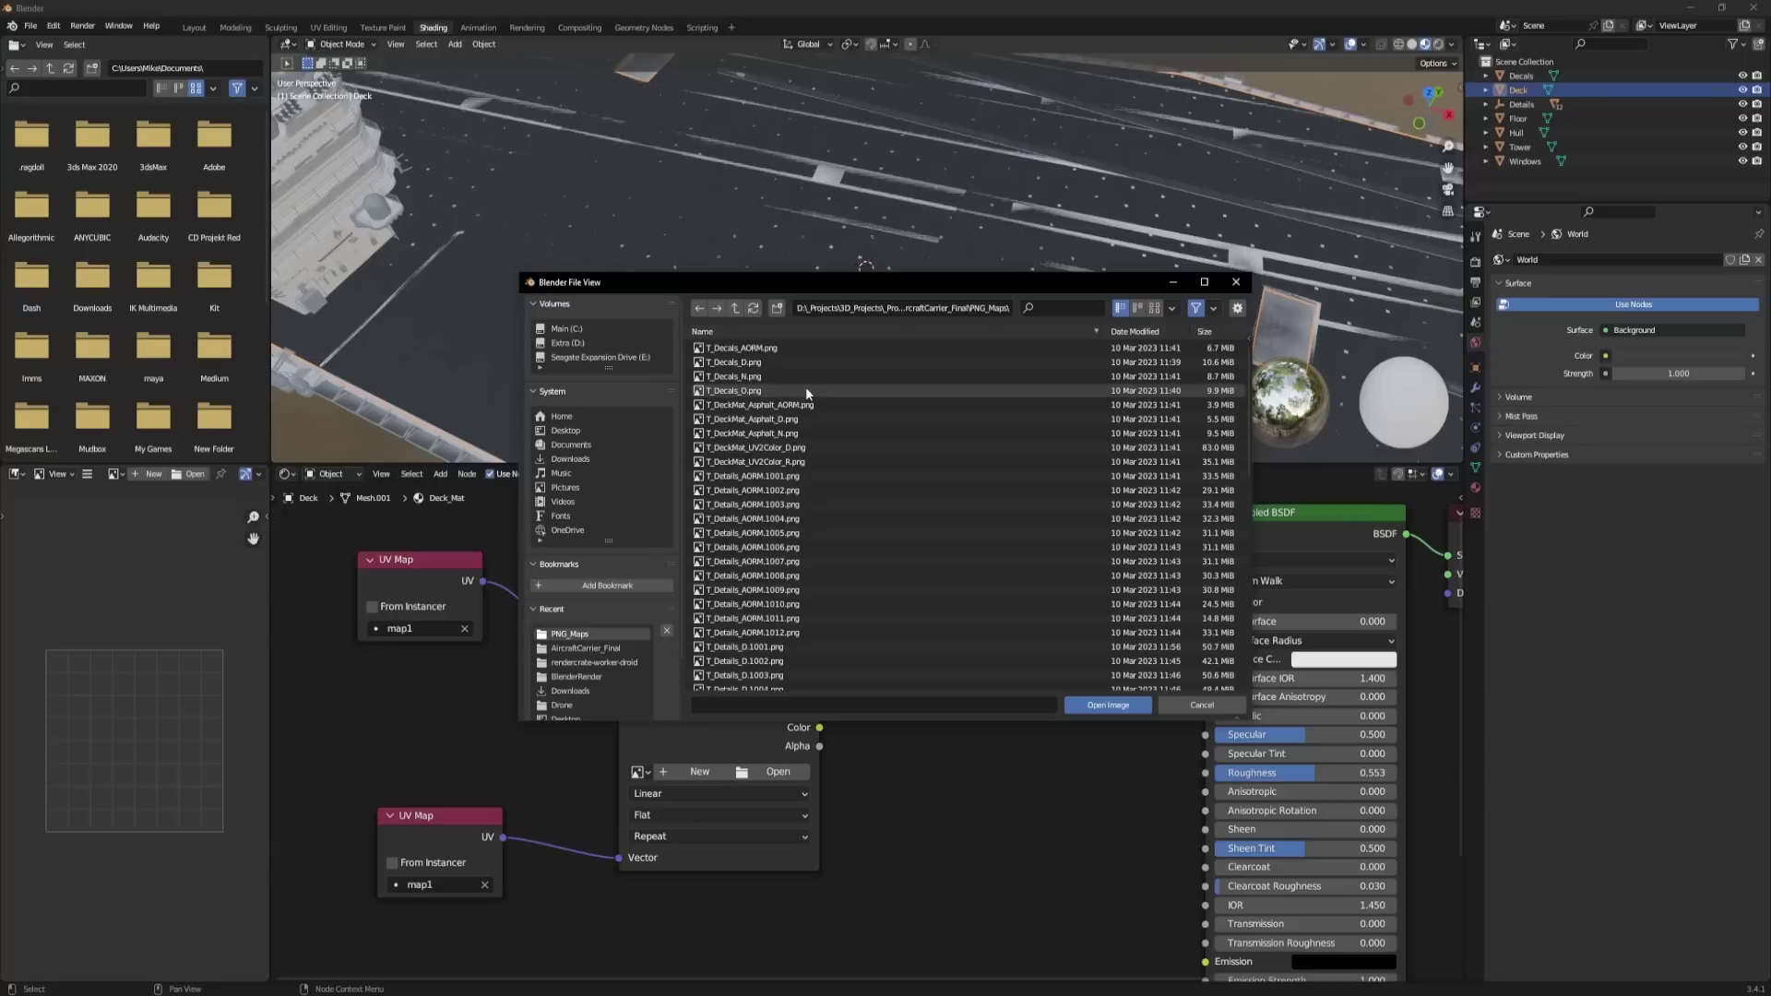
double_click(754, 454)
drag(819, 727, 1205, 603)
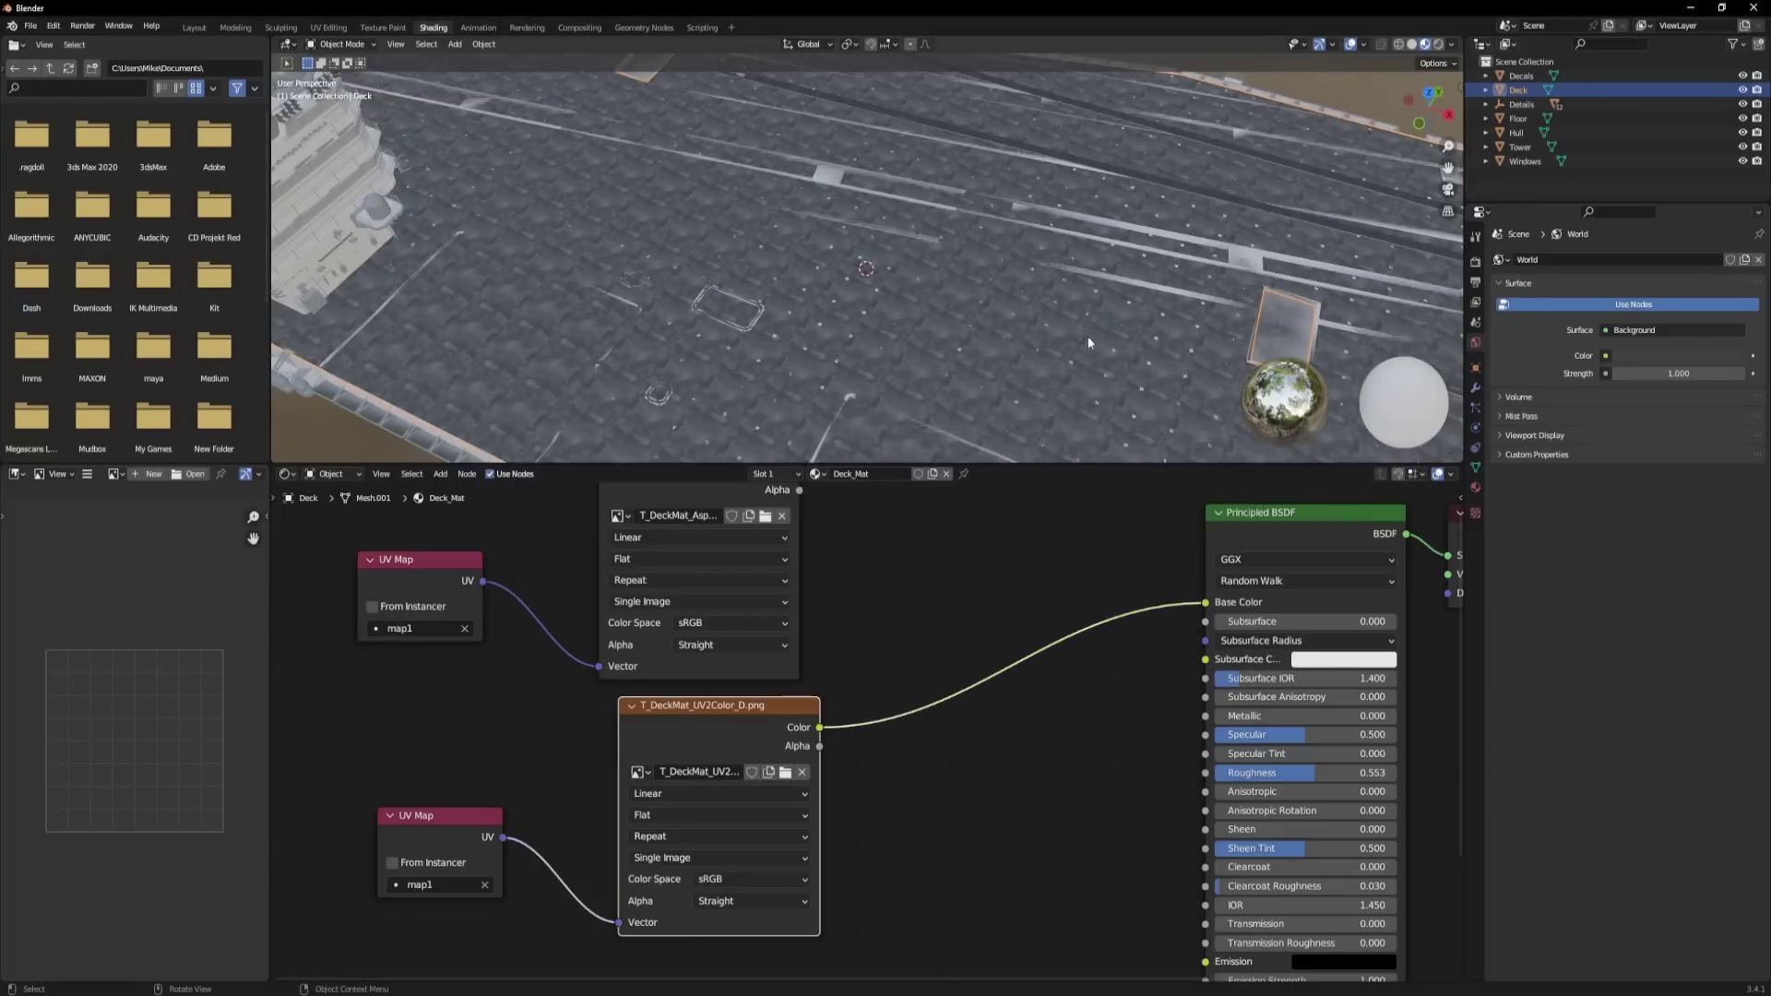
Set the UV Map node feeding T_DeckMat_UV2Color_D.png to map2 and check the weathering across the whole deck.
middle_drag(1089, 336, 899, 277)
scroll(773, 303, up, 4)
scroll(901, 283, down, 5)
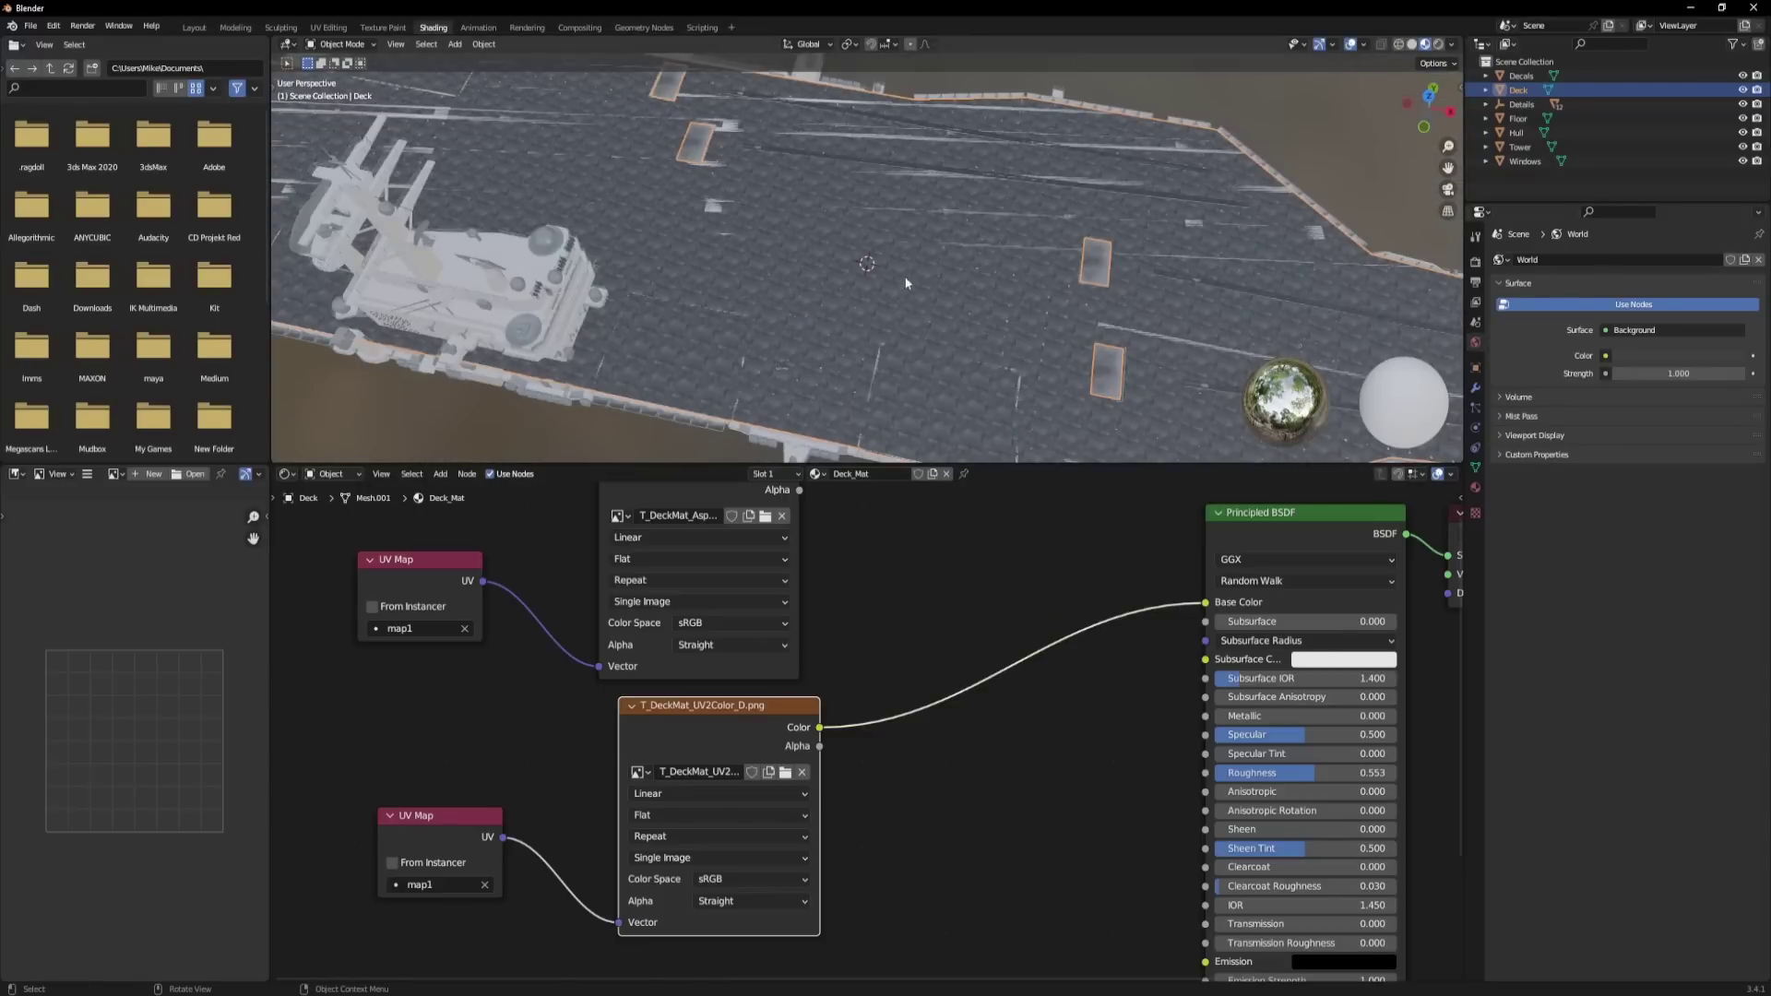
scroll(904, 284, up, 5)
click(426, 886)
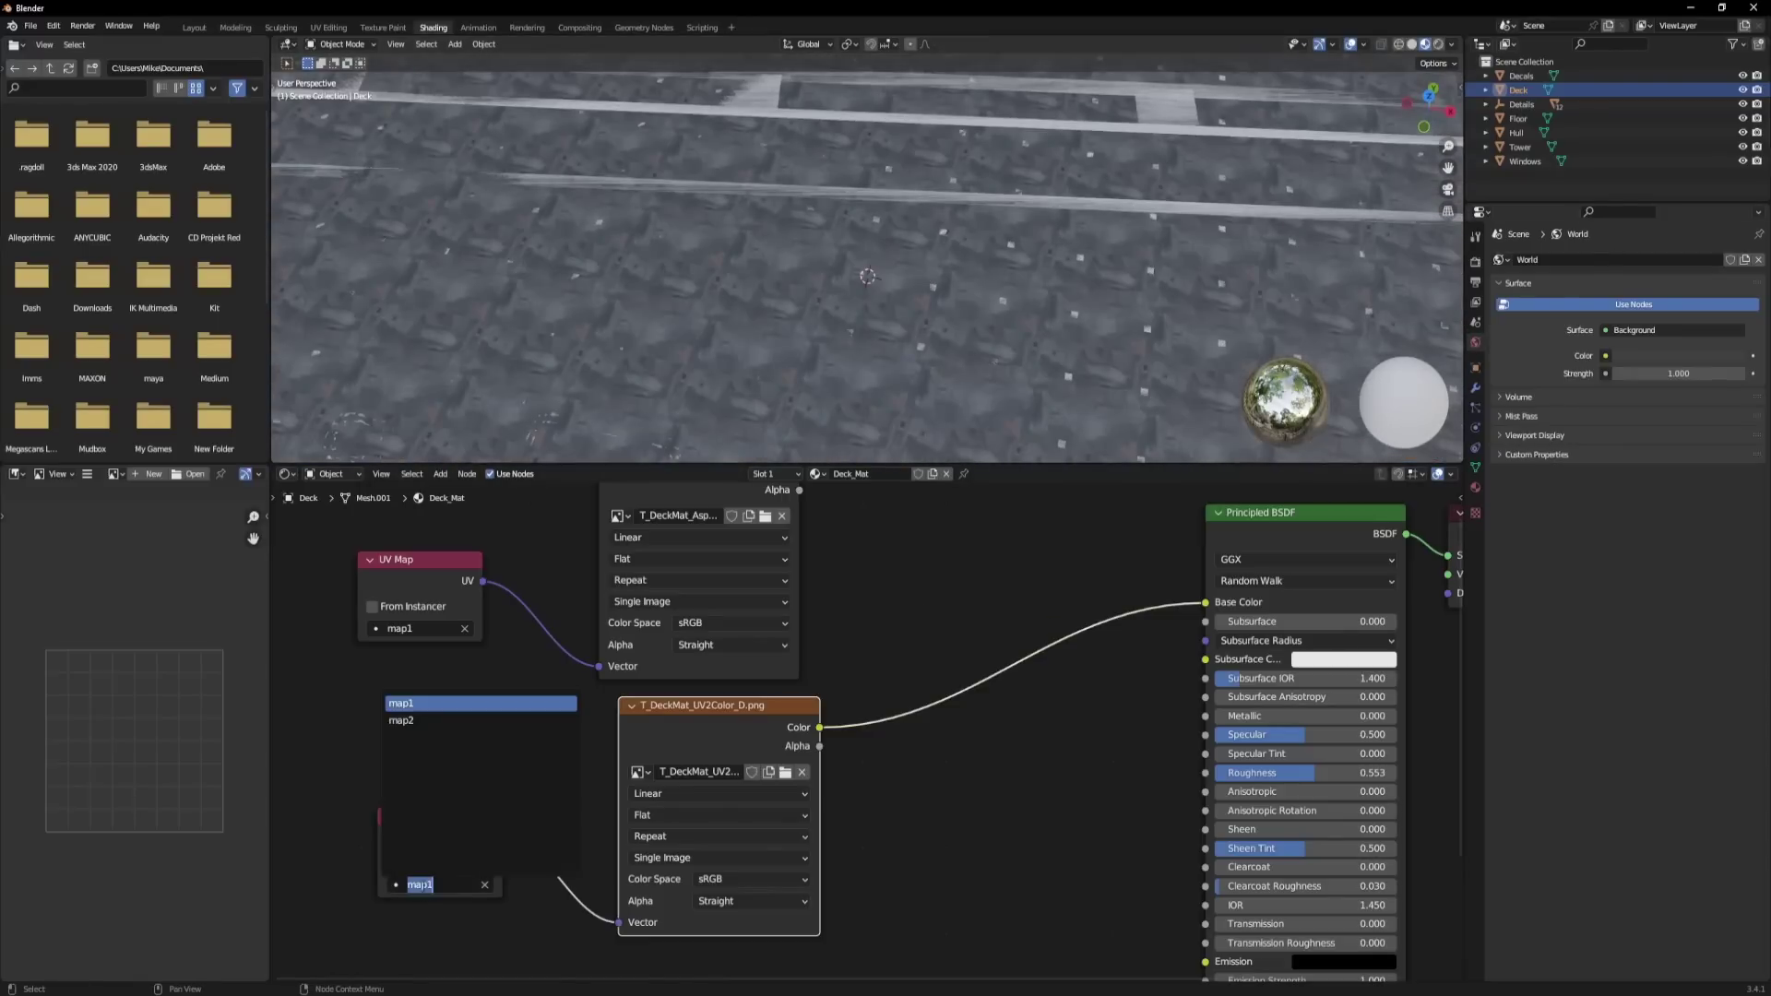
click(408, 722)
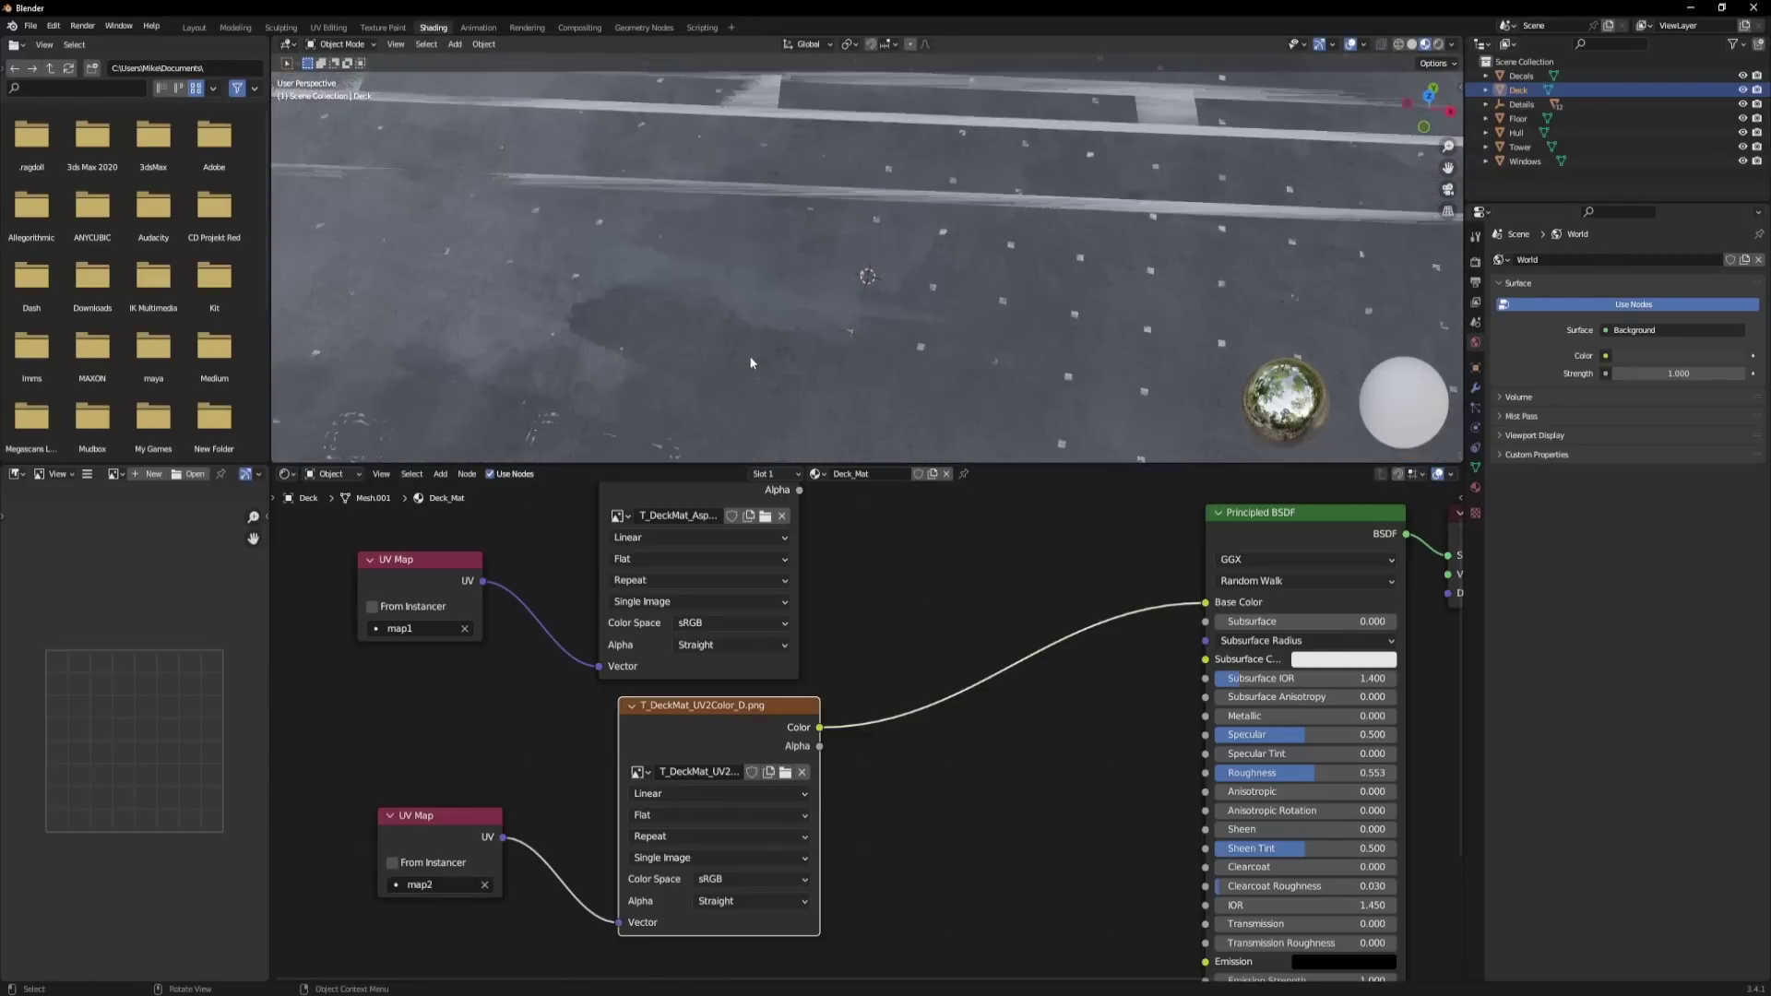
scroll(757, 342, down, 8)
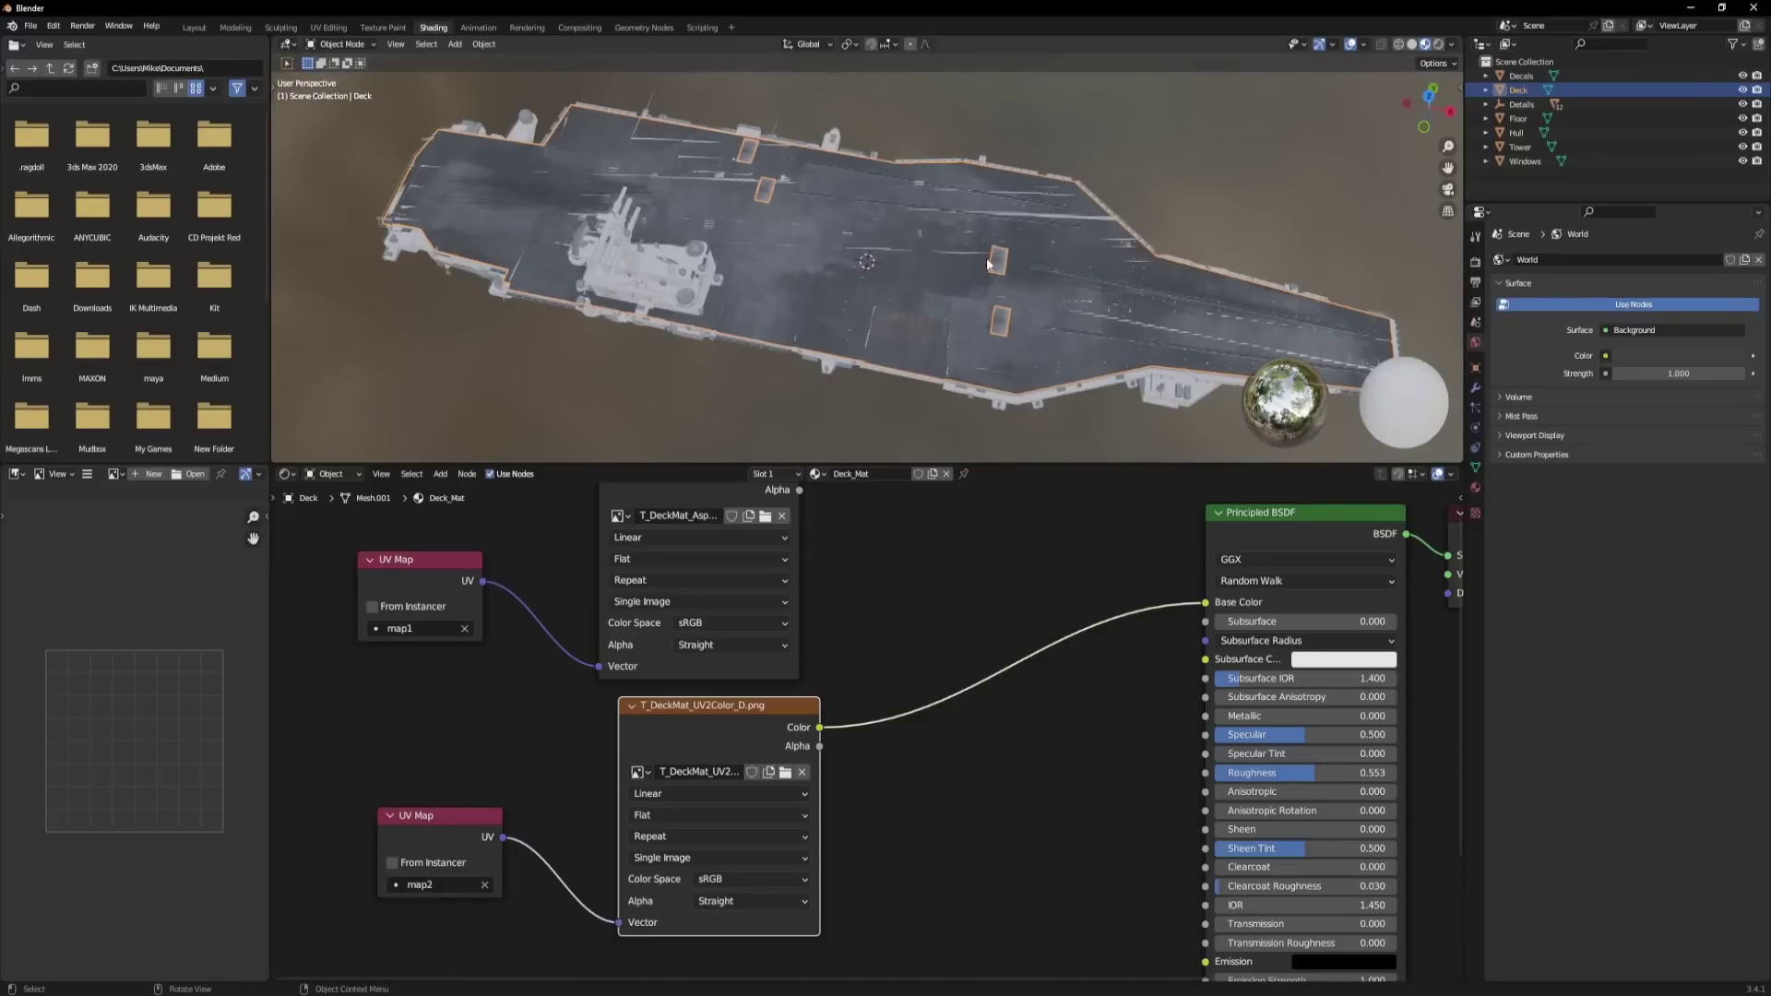
Disconnect the Base Color input and add a Mix Color node between the textures and the Principled BSDF.
middle_drag(845, 600, 804, 680)
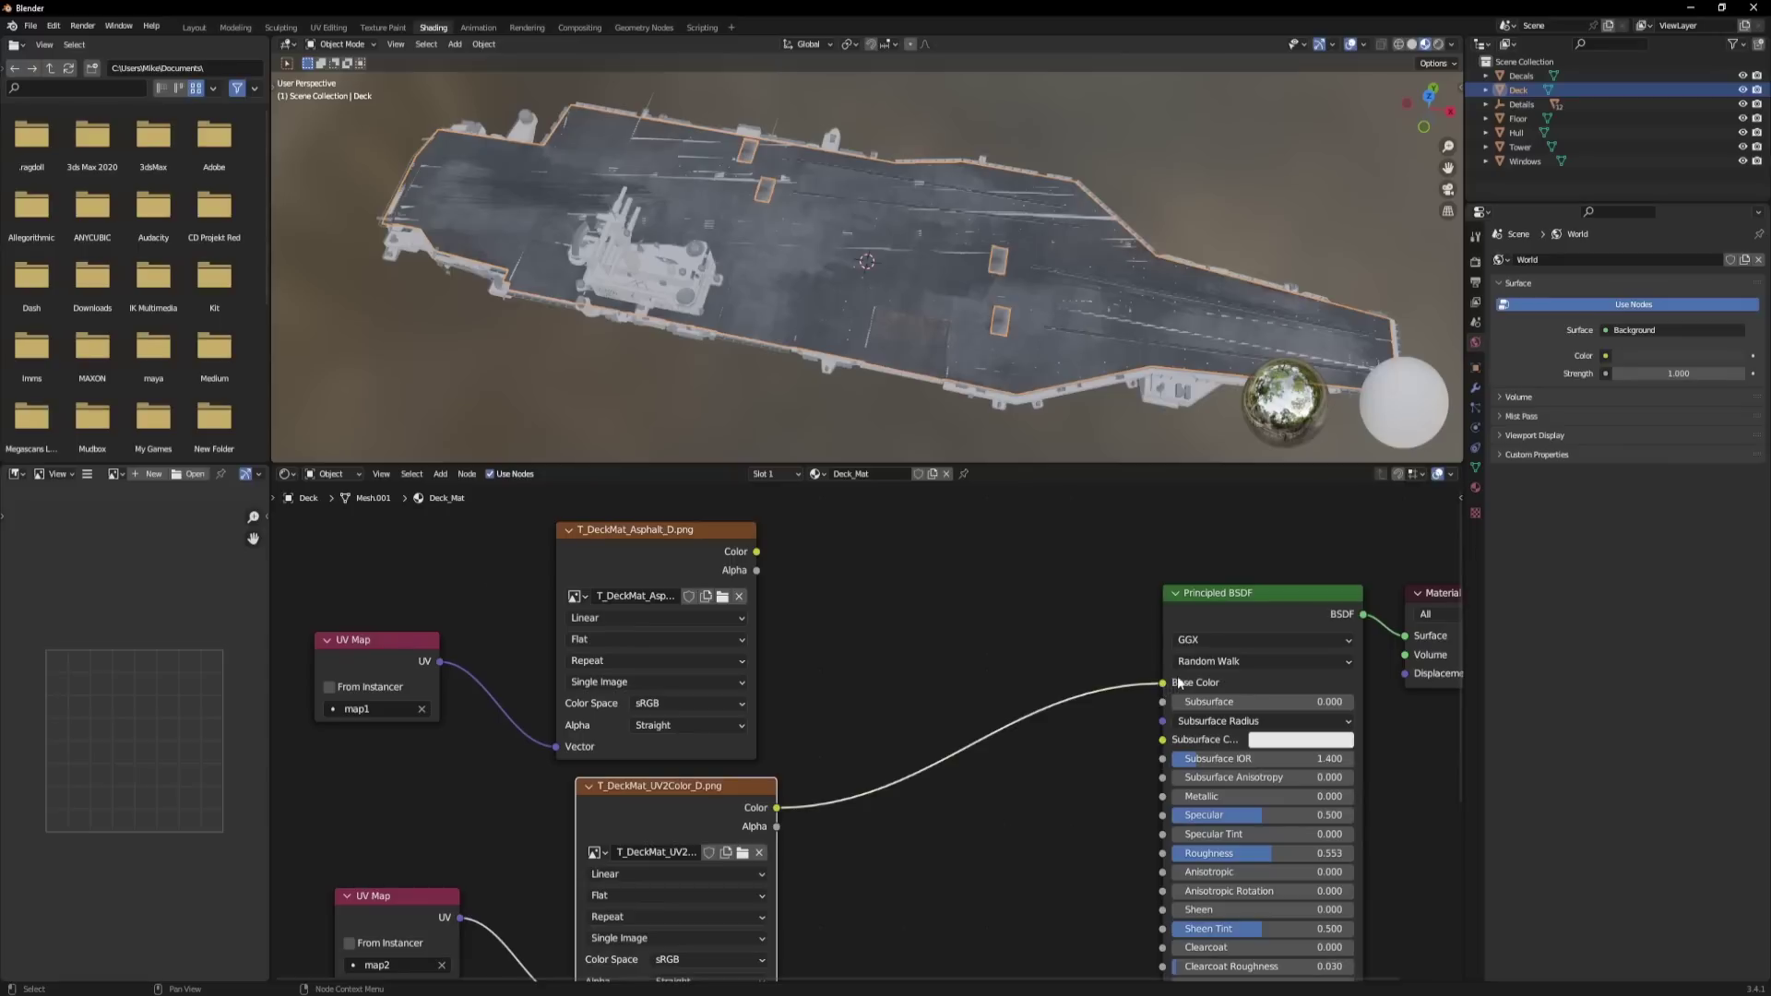
click(893, 655)
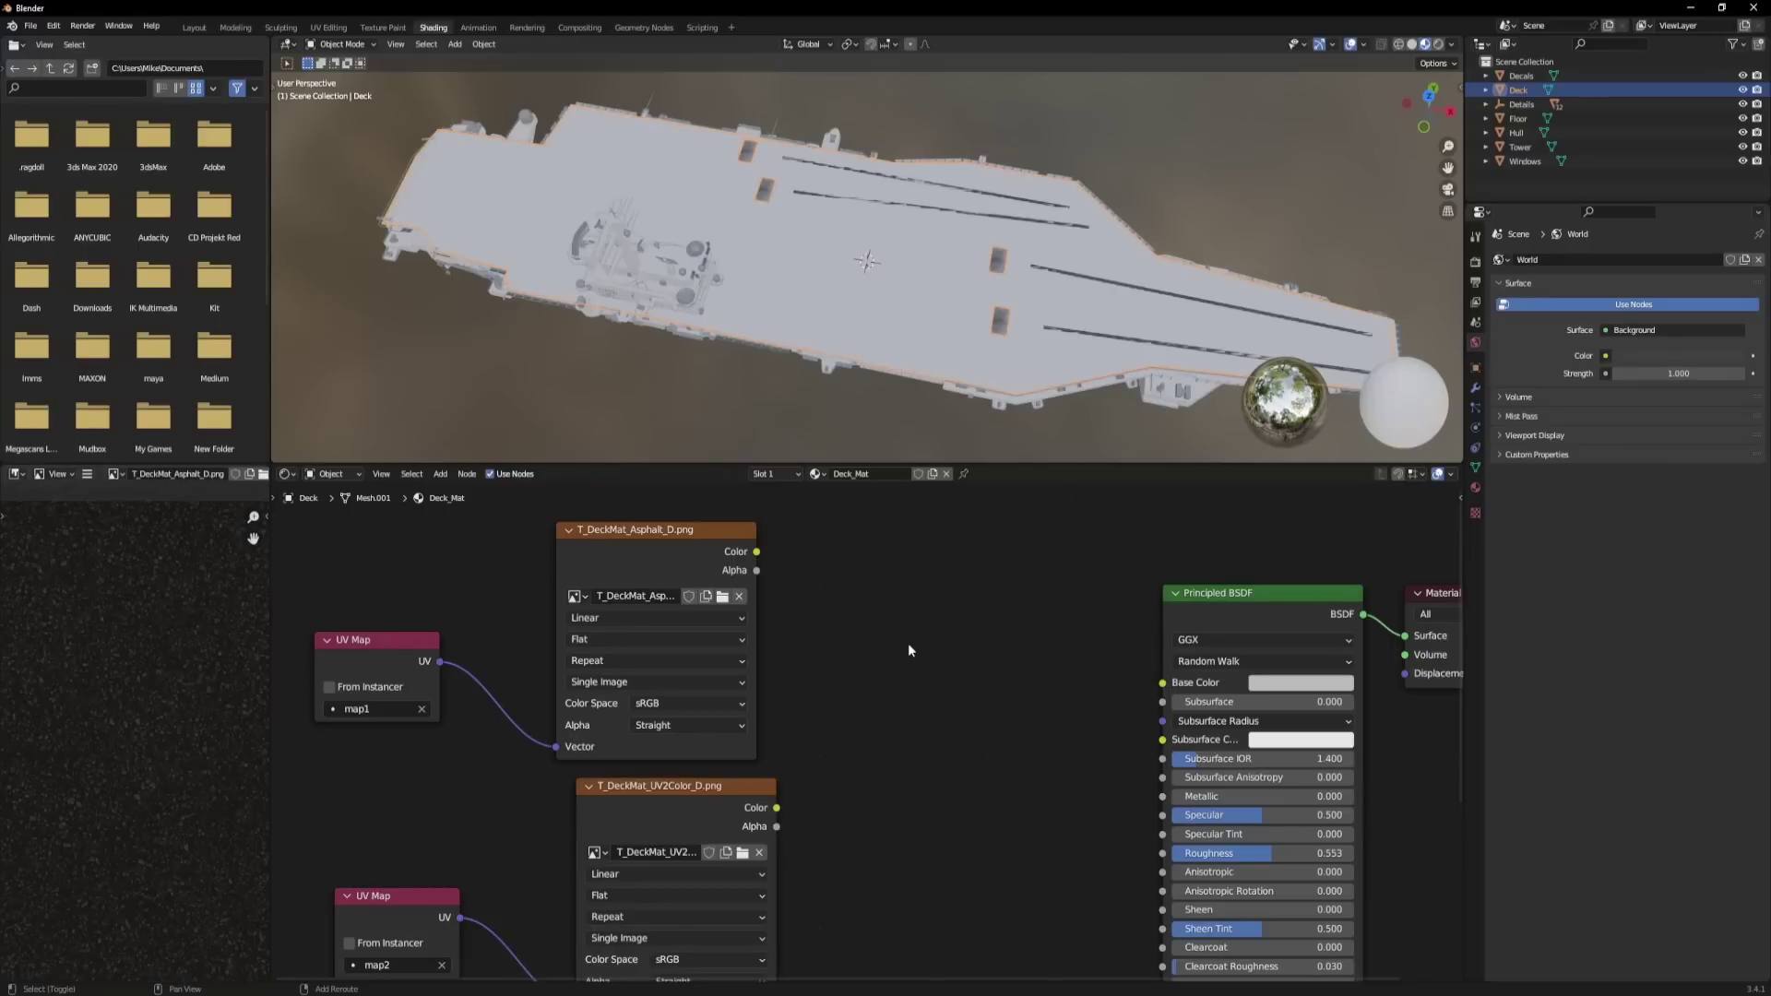
key(shift+a)
mouse_move(909, 644)
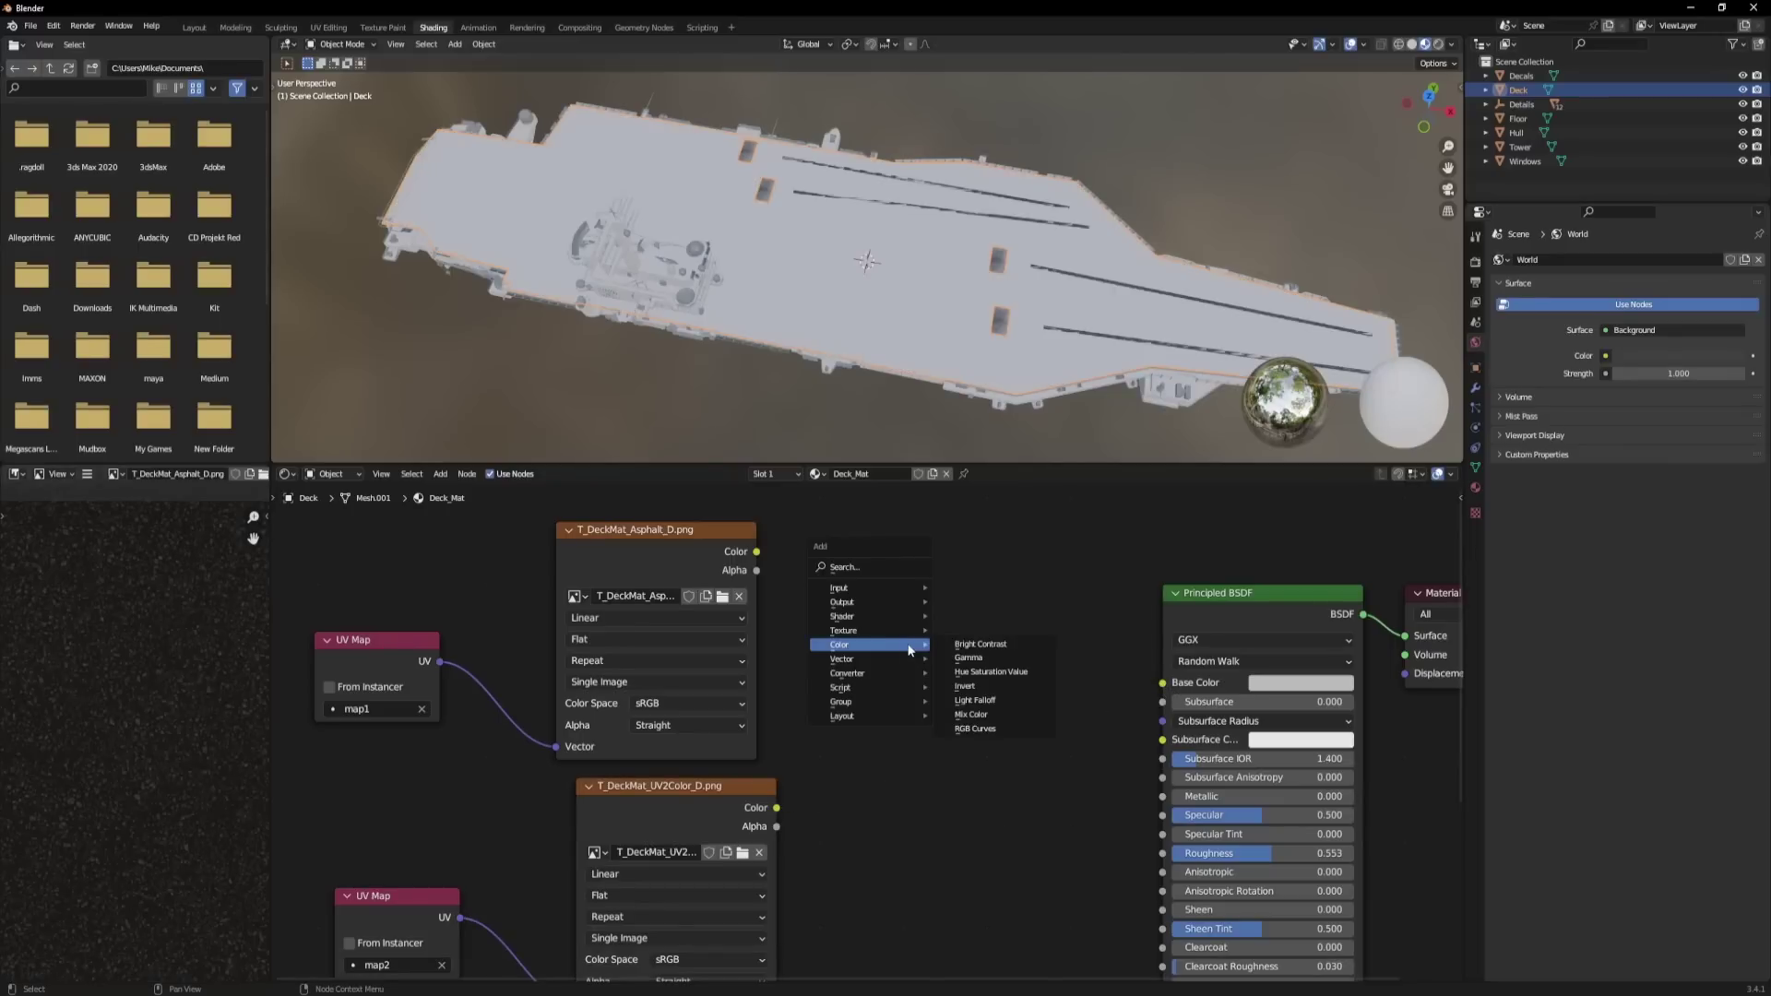
click(982, 716)
click(901, 627)
Connect the asphalt Color to the Mix node's A, the UV2Color Color to B, and the Result to Base Color.
drag(757, 528, 893, 765)
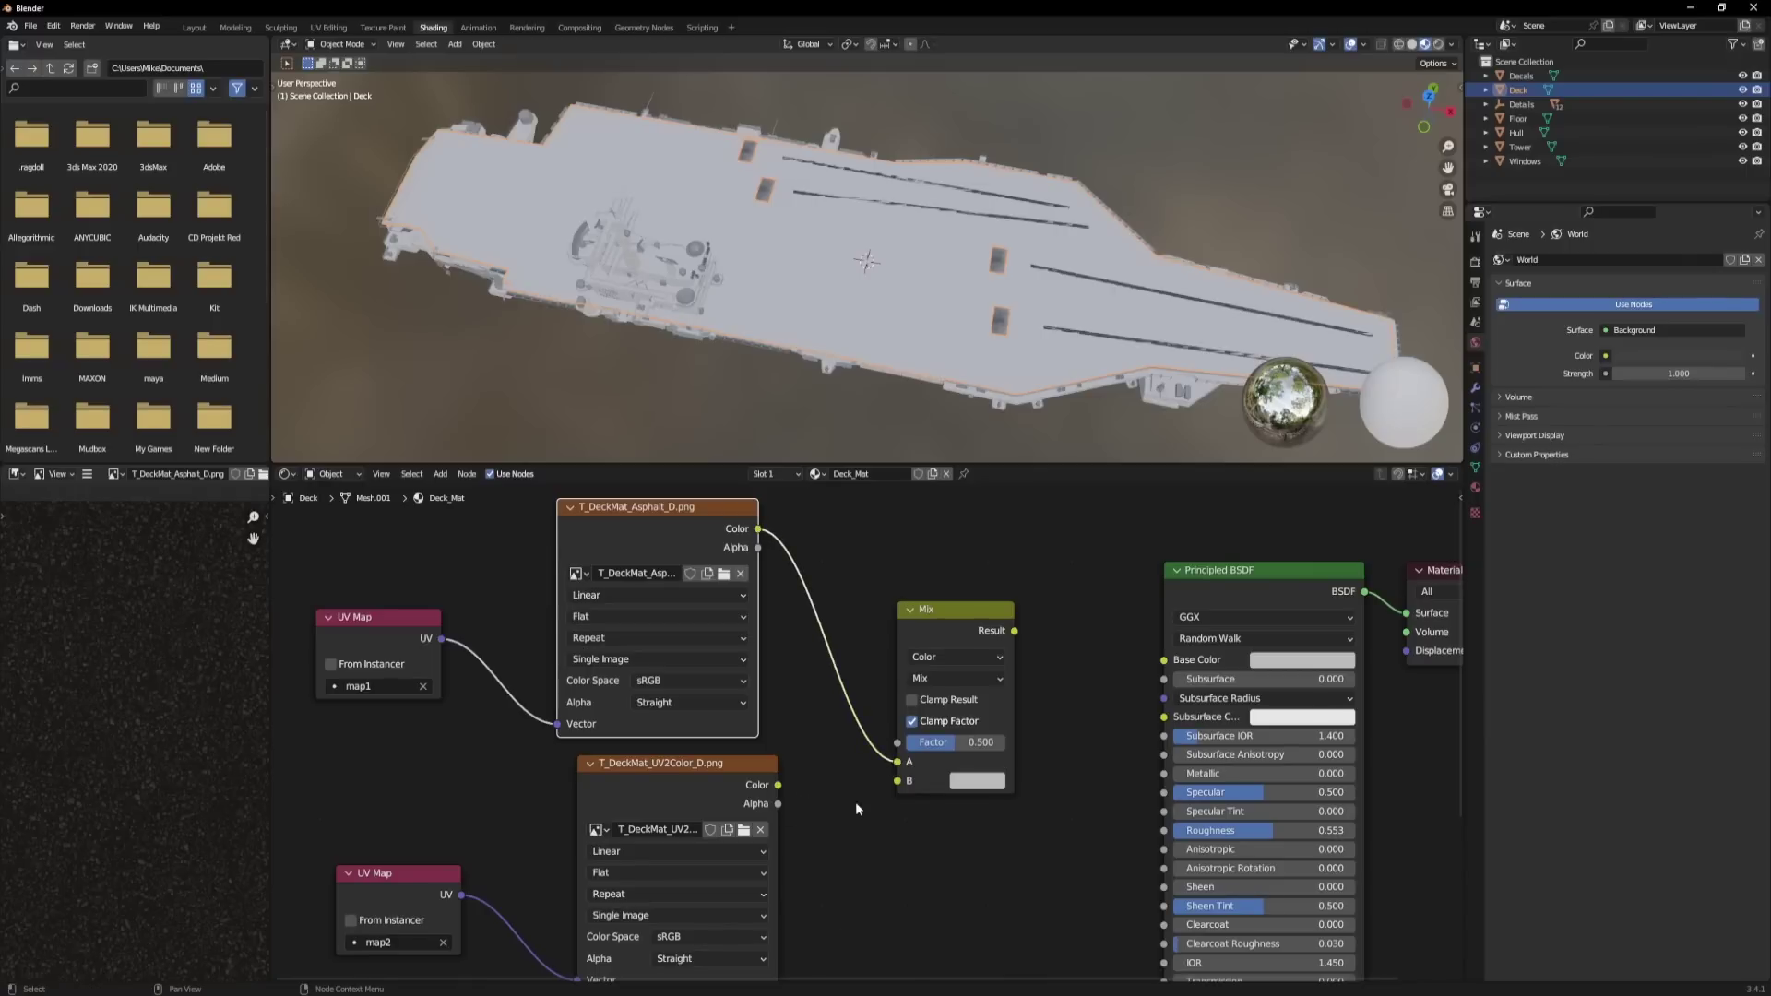
drag(778, 784, 898, 781)
drag(1014, 632, 1164, 659)
Examine the blended deck color up close and try out a different Mix Factor.
scroll(837, 317, up, 10)
scroll(838, 314, down, 8)
scroll(838, 311, up, 4)
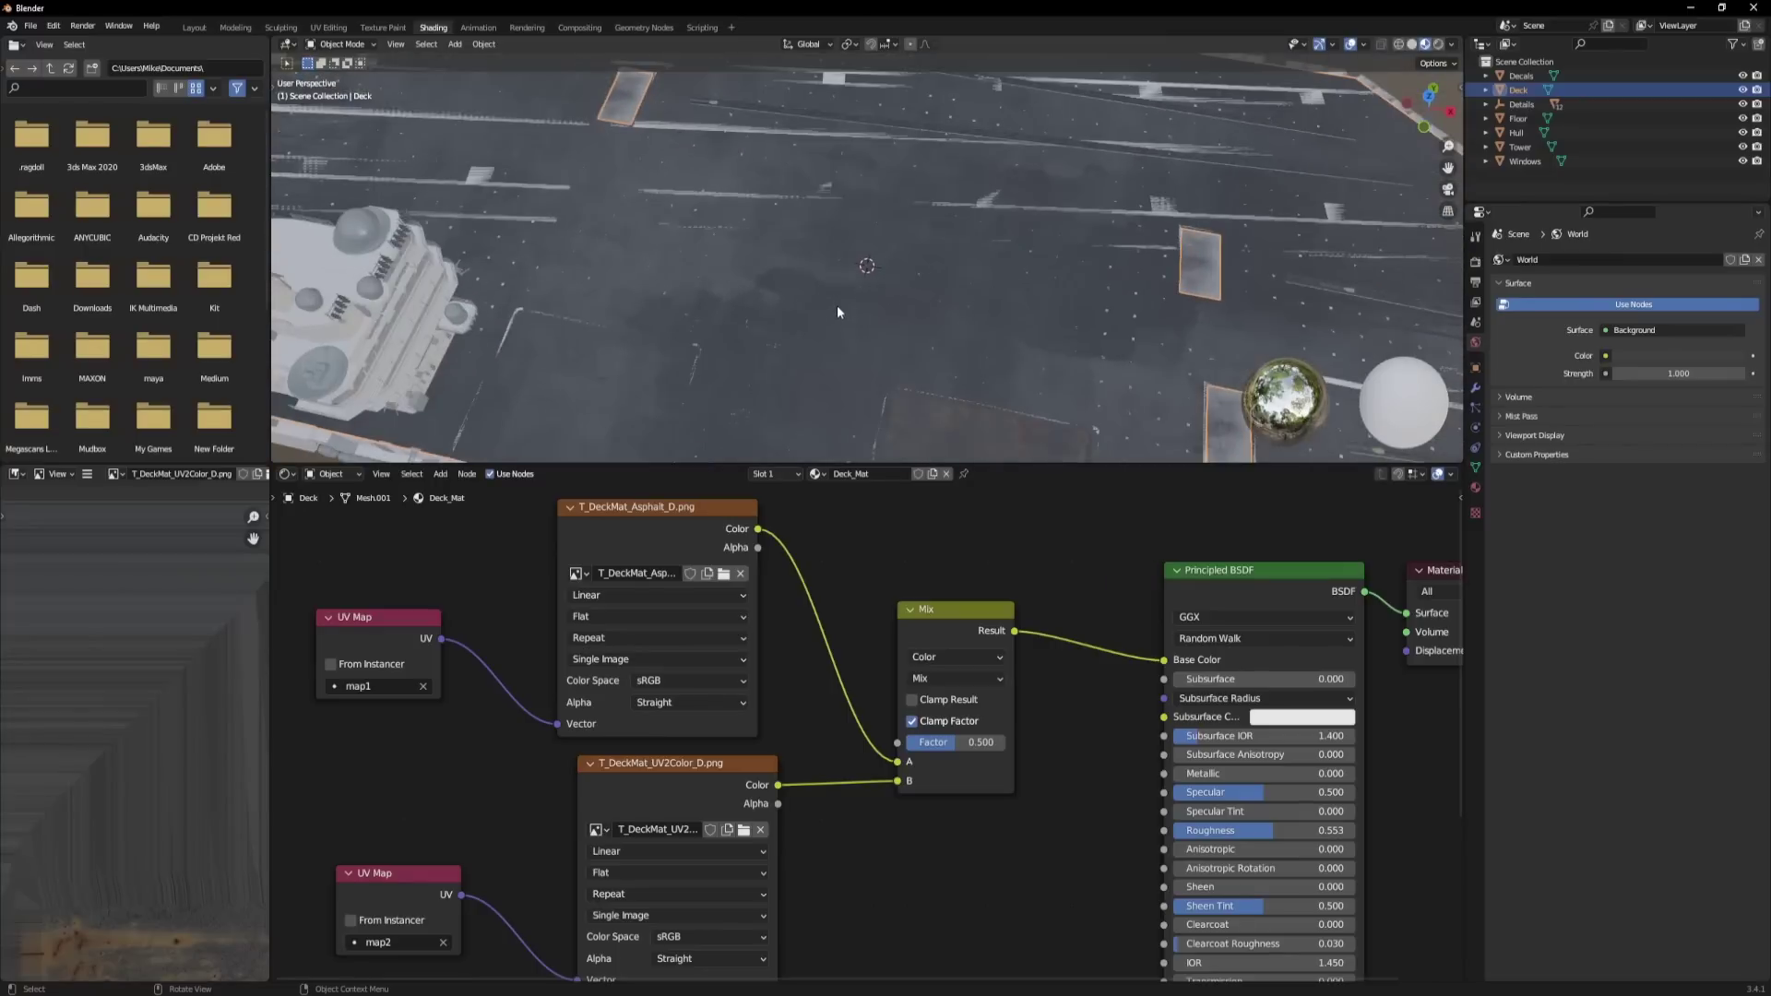
scroll(972, 295, up, 8)
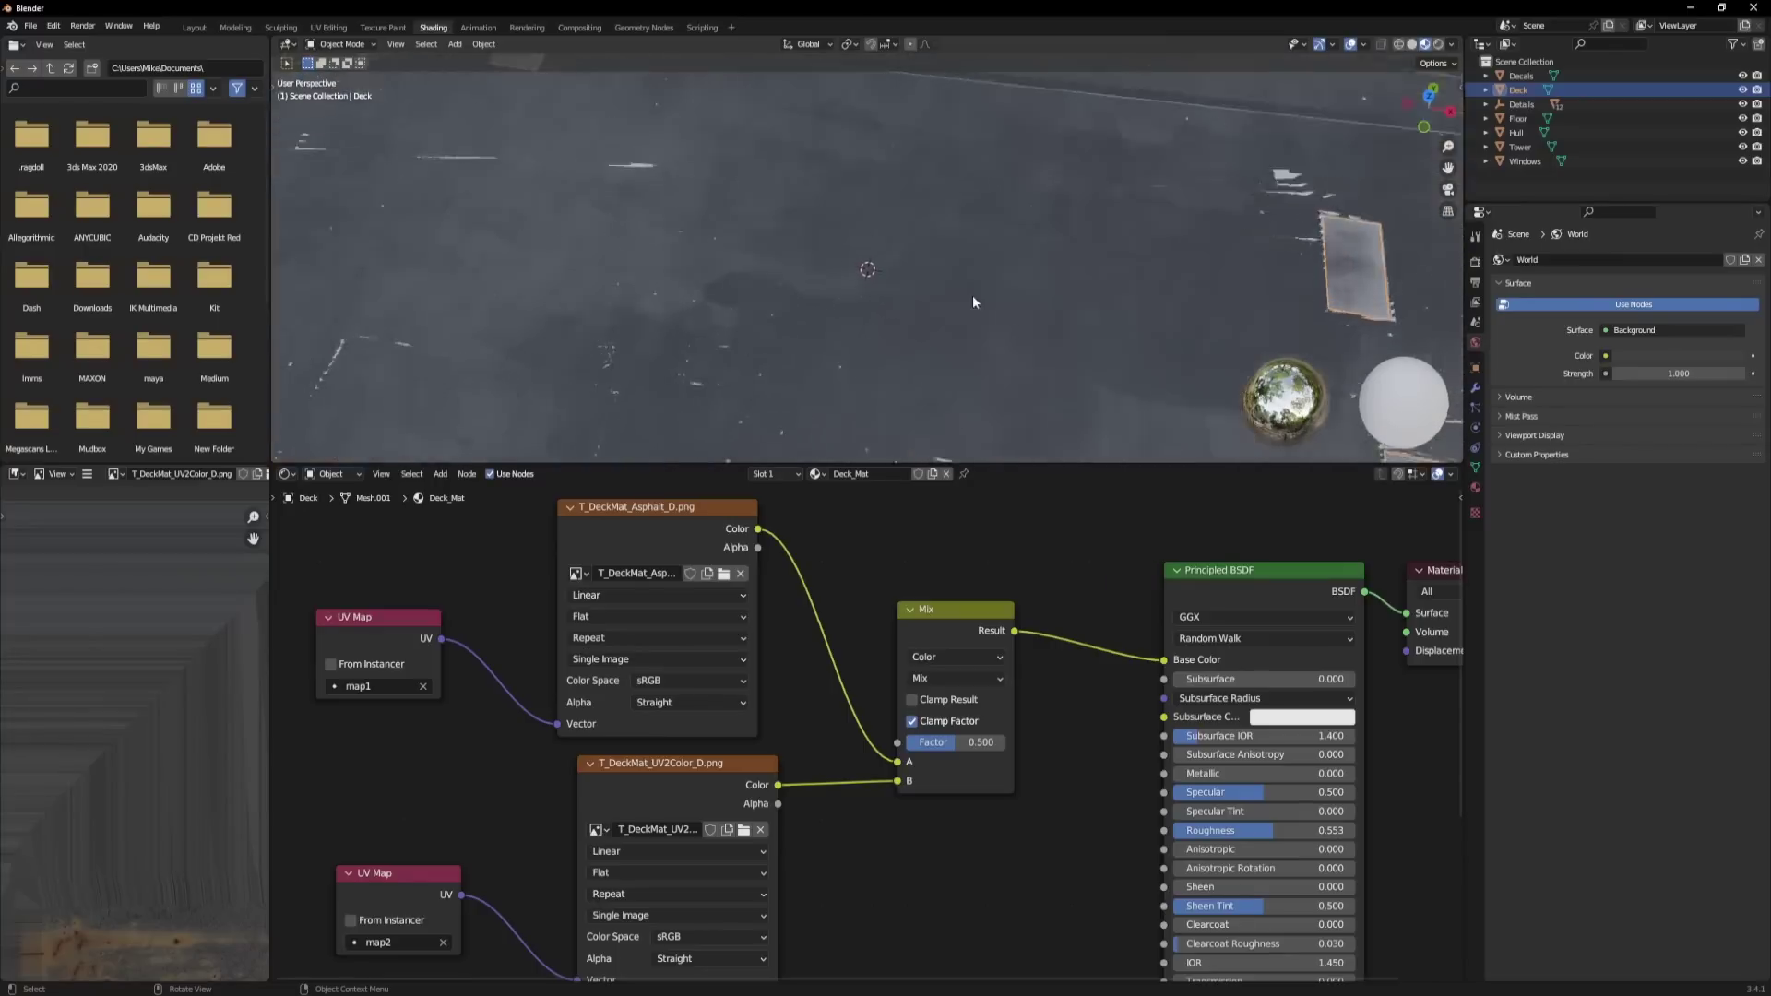
scroll(770, 267, up, 8)
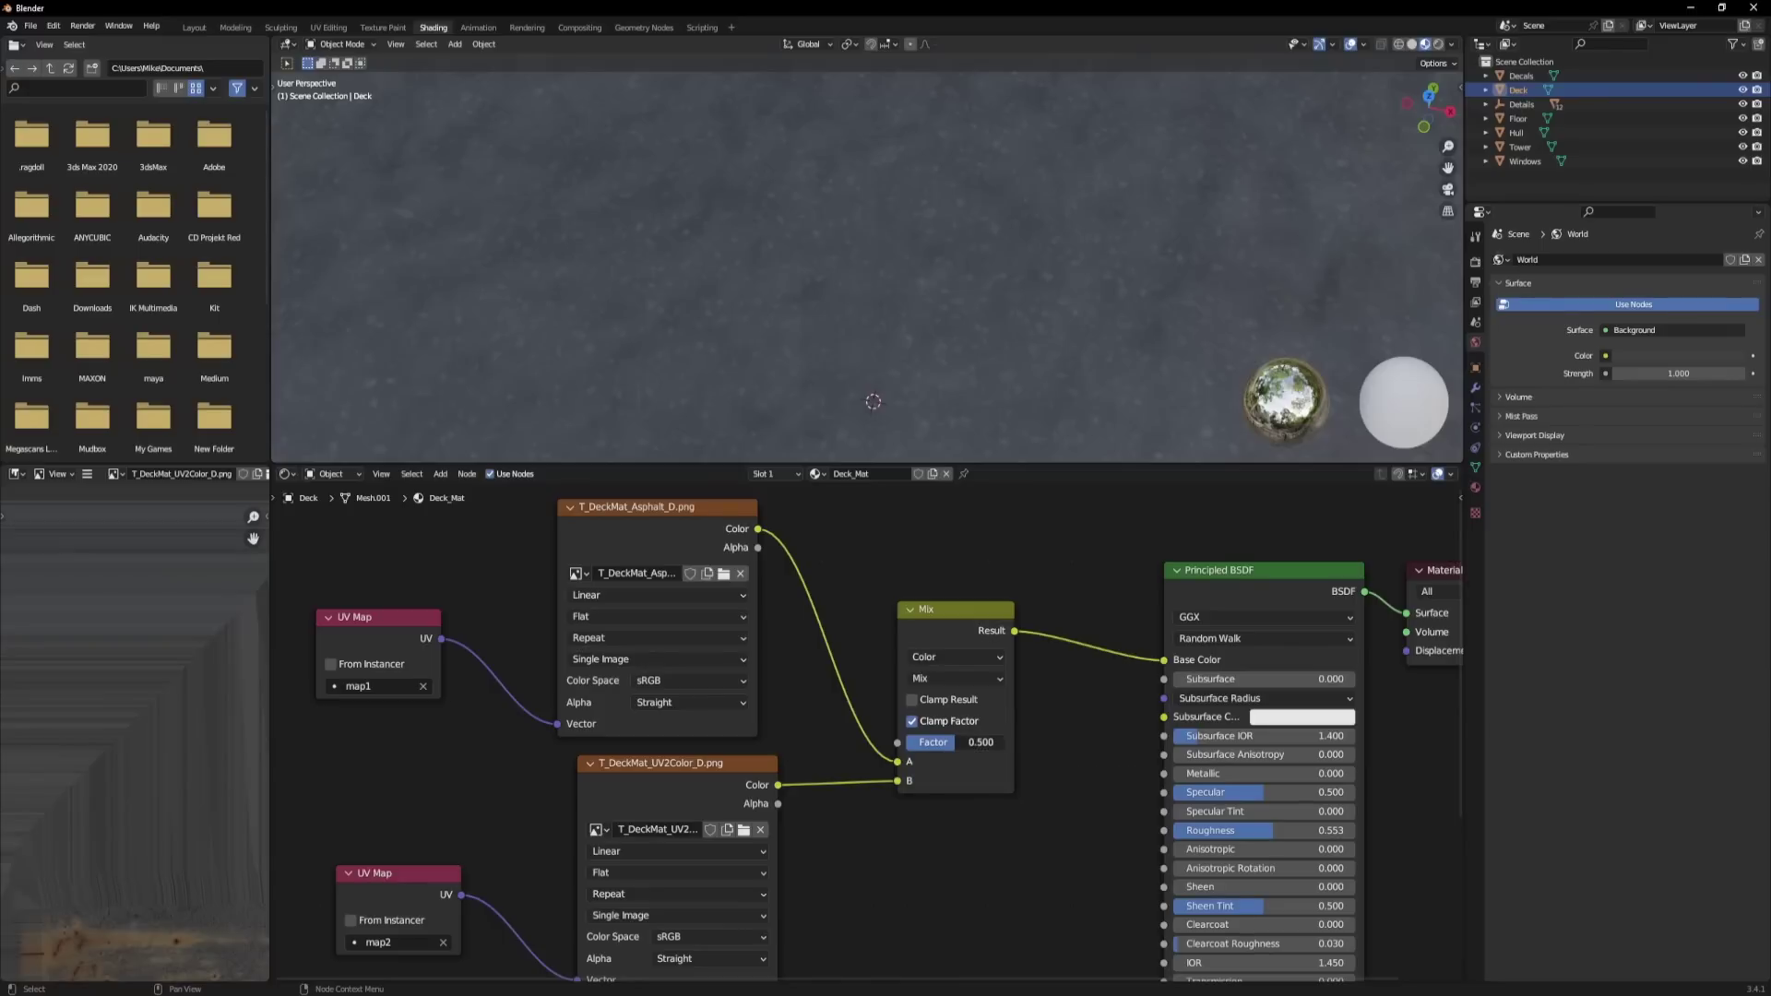
mouse_move(954, 744)
mouse_down()
mouse_move(981, 748)
mouse_move(920, 746)
mouse_move(994, 747)
mouse_move(921, 746)
mouse_up()
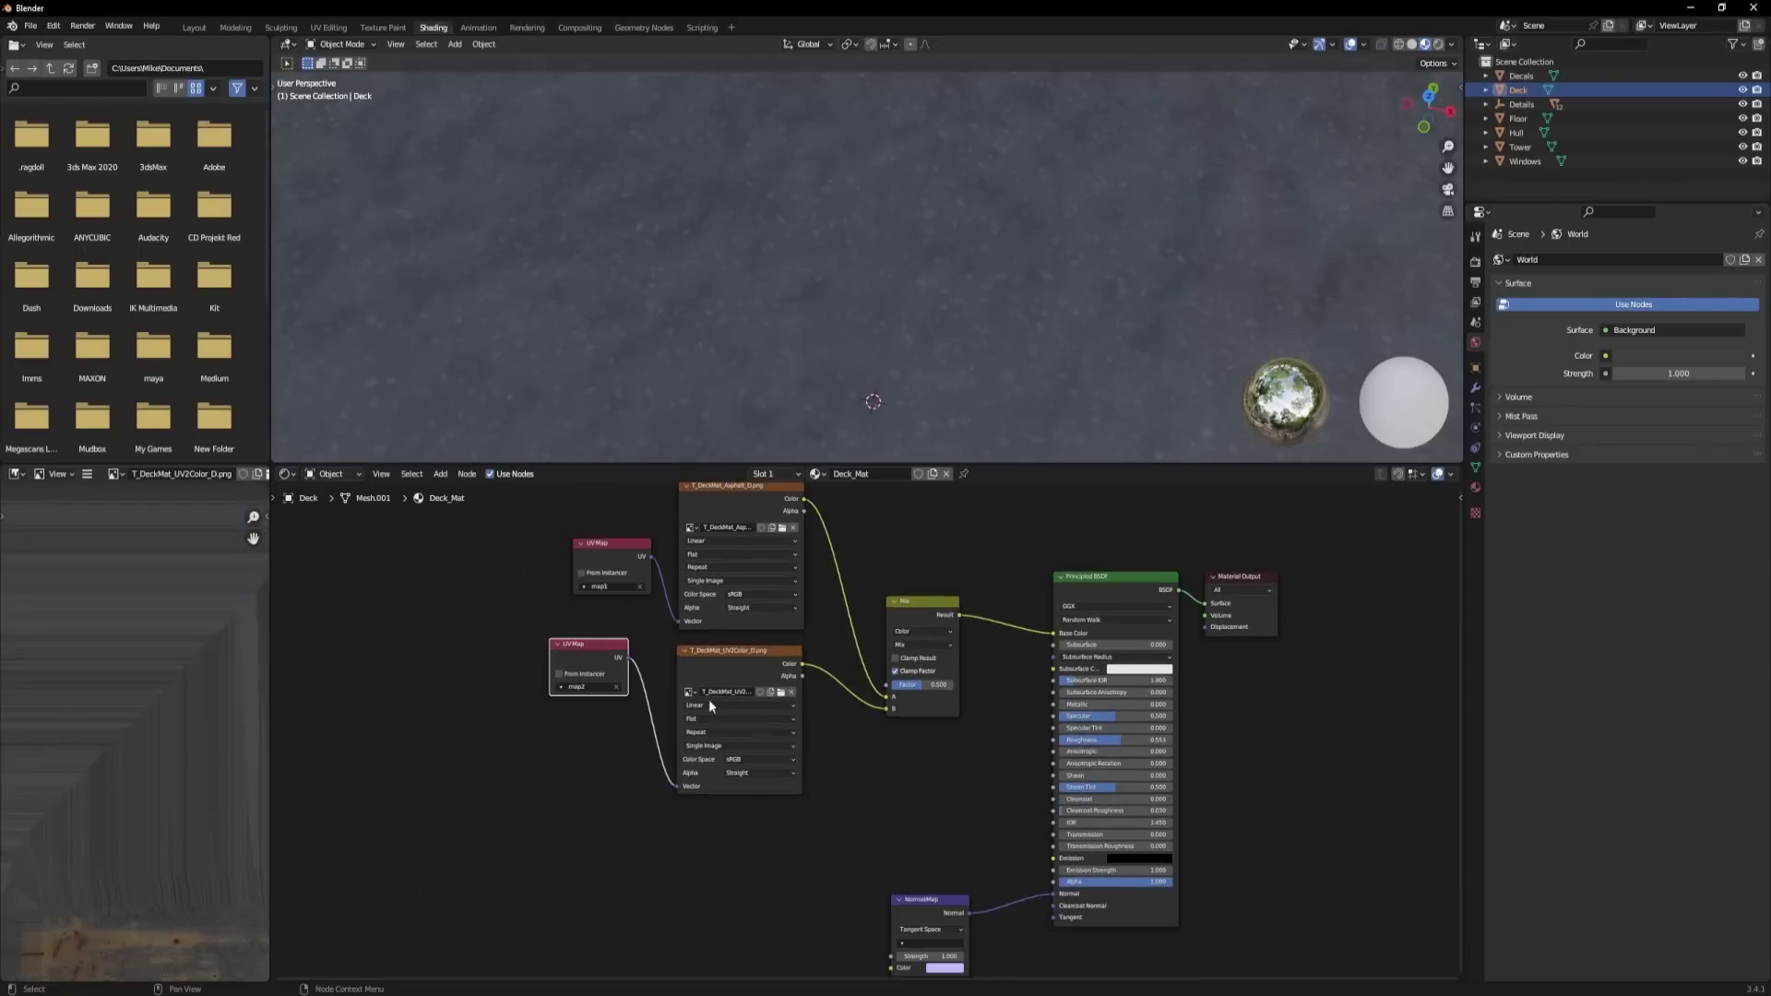
Duplicate an Image Texture and UV Map pair below the color textures and load T_DeckMat_Asphalt_AORM.png into the copy.
middle_drag(896, 800, 941, 807)
middle_drag(667, 877, 709, 848)
drag(621, 833, 806, 634)
key(shift+d)
click(439, 920)
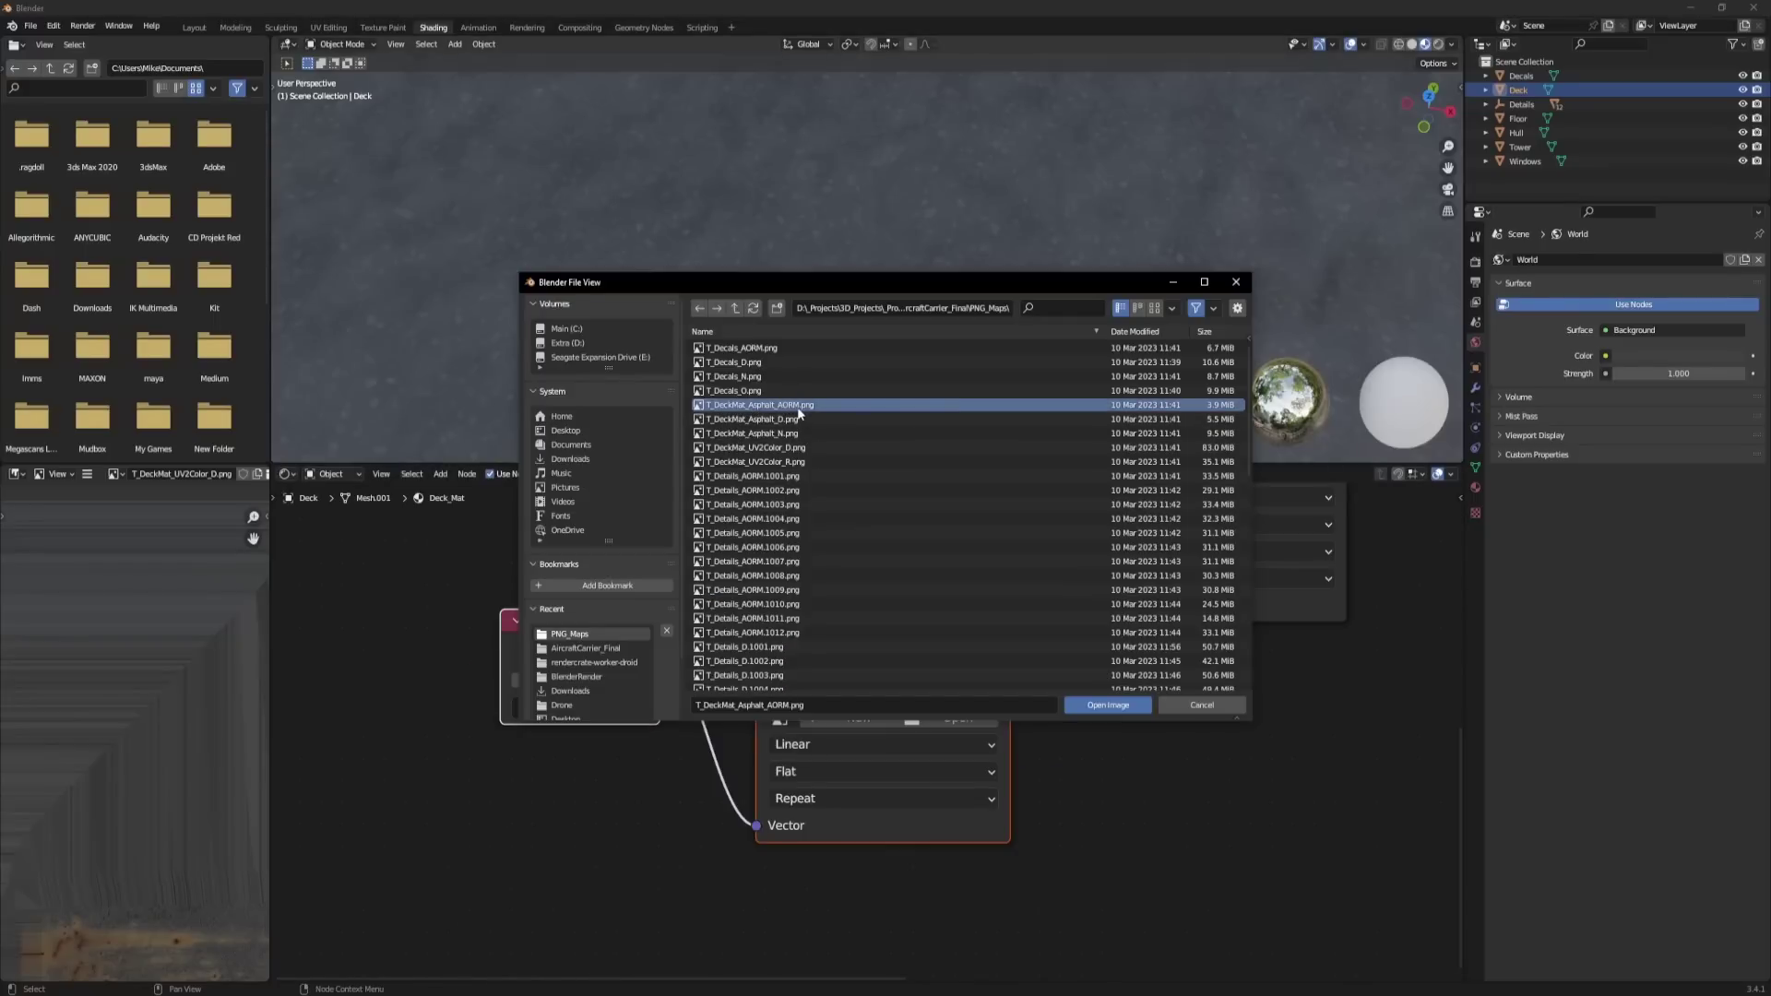
double_click(799, 419)
Set the UV Map node feeding T_DeckMat_Asphalt_AORM.png to map1, matching the asphalt color texture.
middle_drag(739, 696, 620, 798)
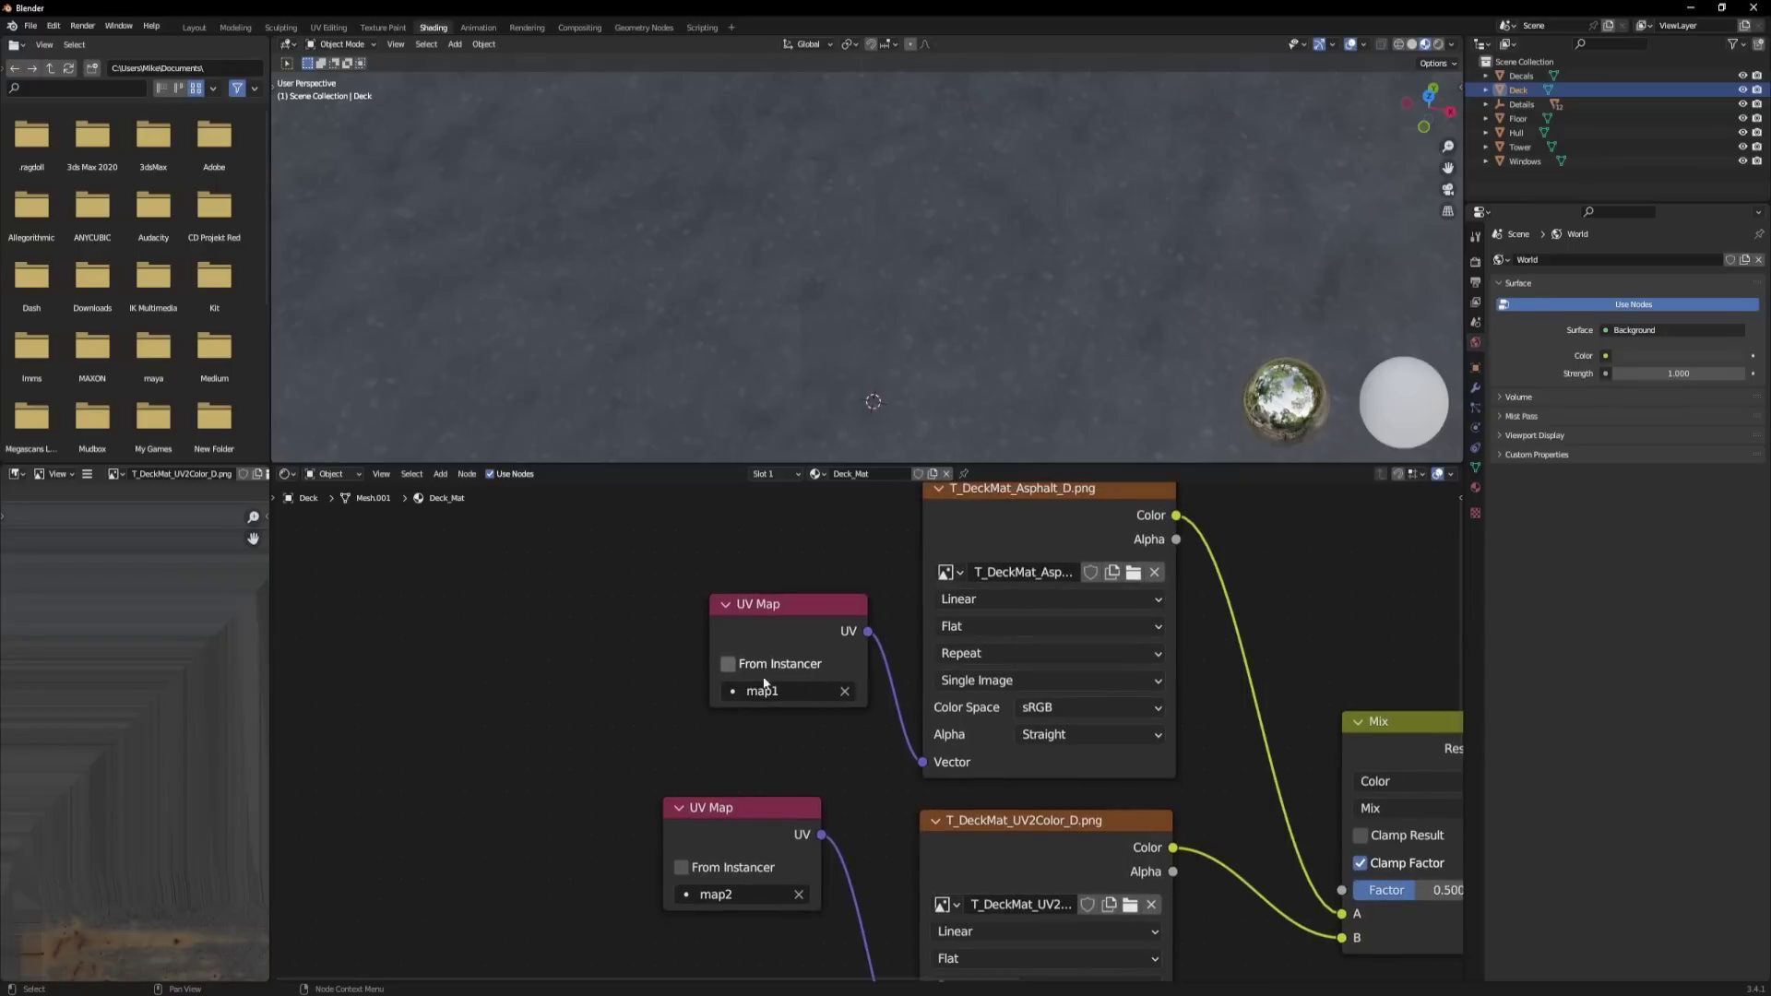
middle_drag(526, 860, 677, 456)
click(535, 791)
click(505, 561)
Add a Separate Color node fed by the Color output of T_DeckMat_Asphalt_AORM.png.
middle_drag(1087, 841, 973, 745)
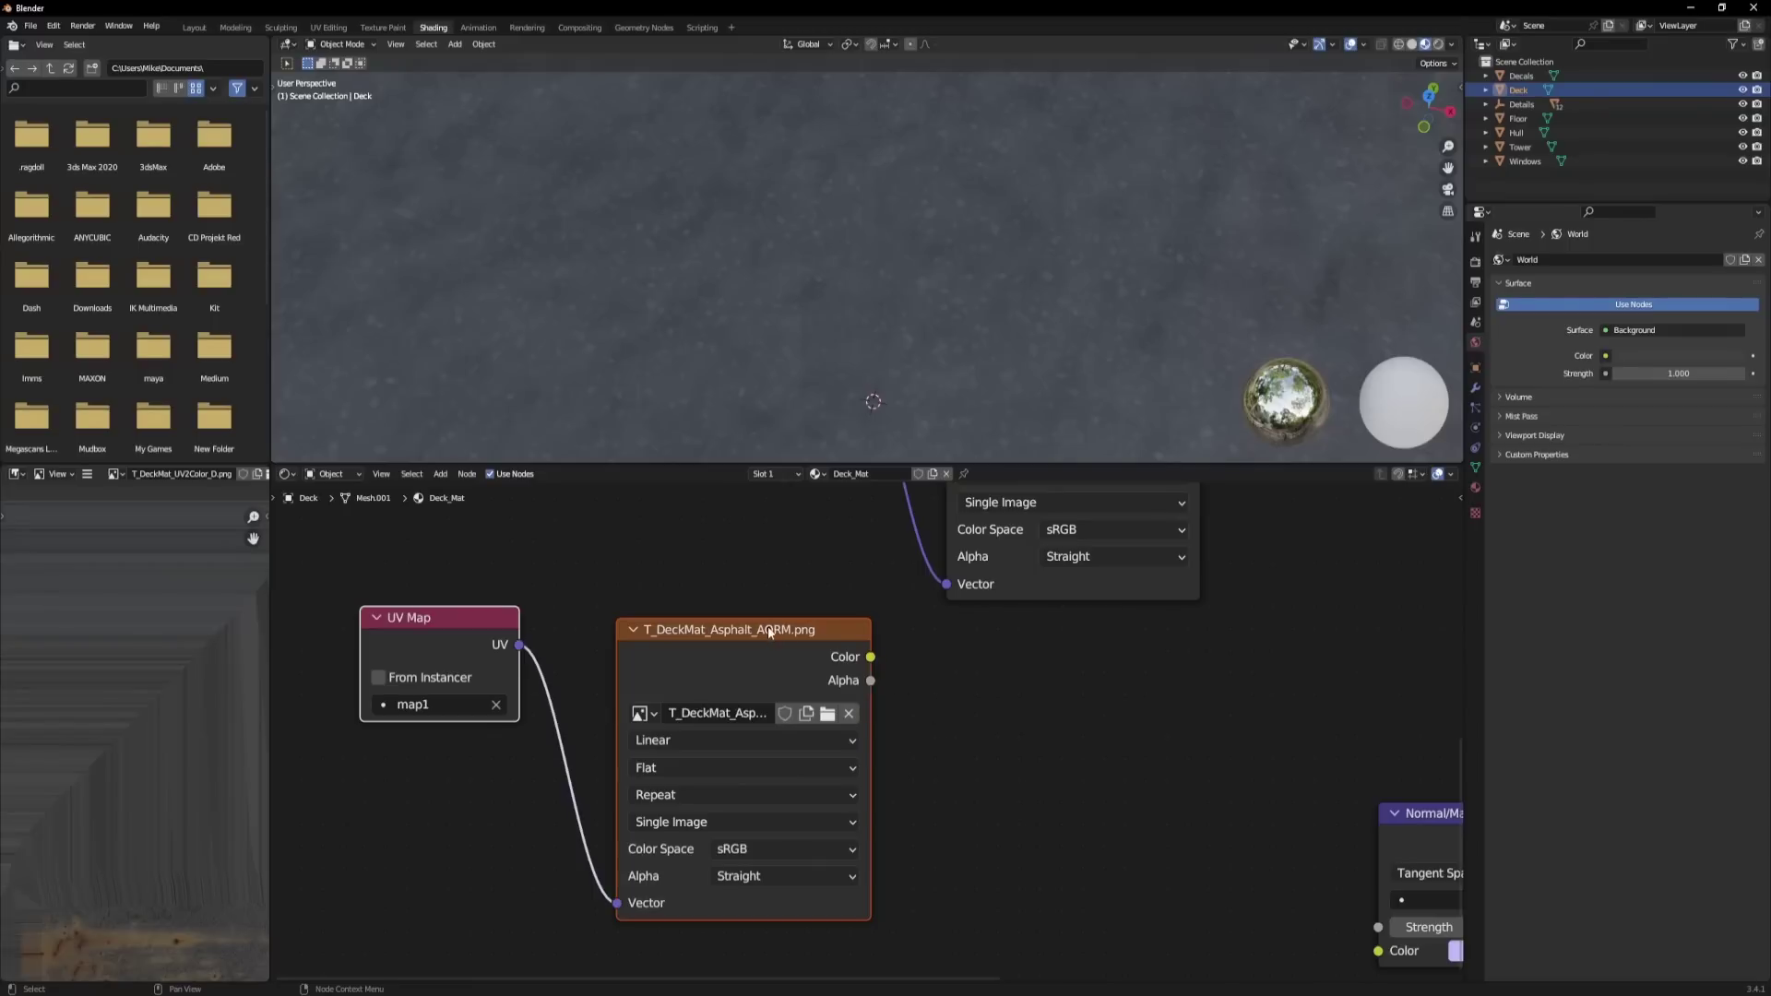
drag(870, 657, 968, 675)
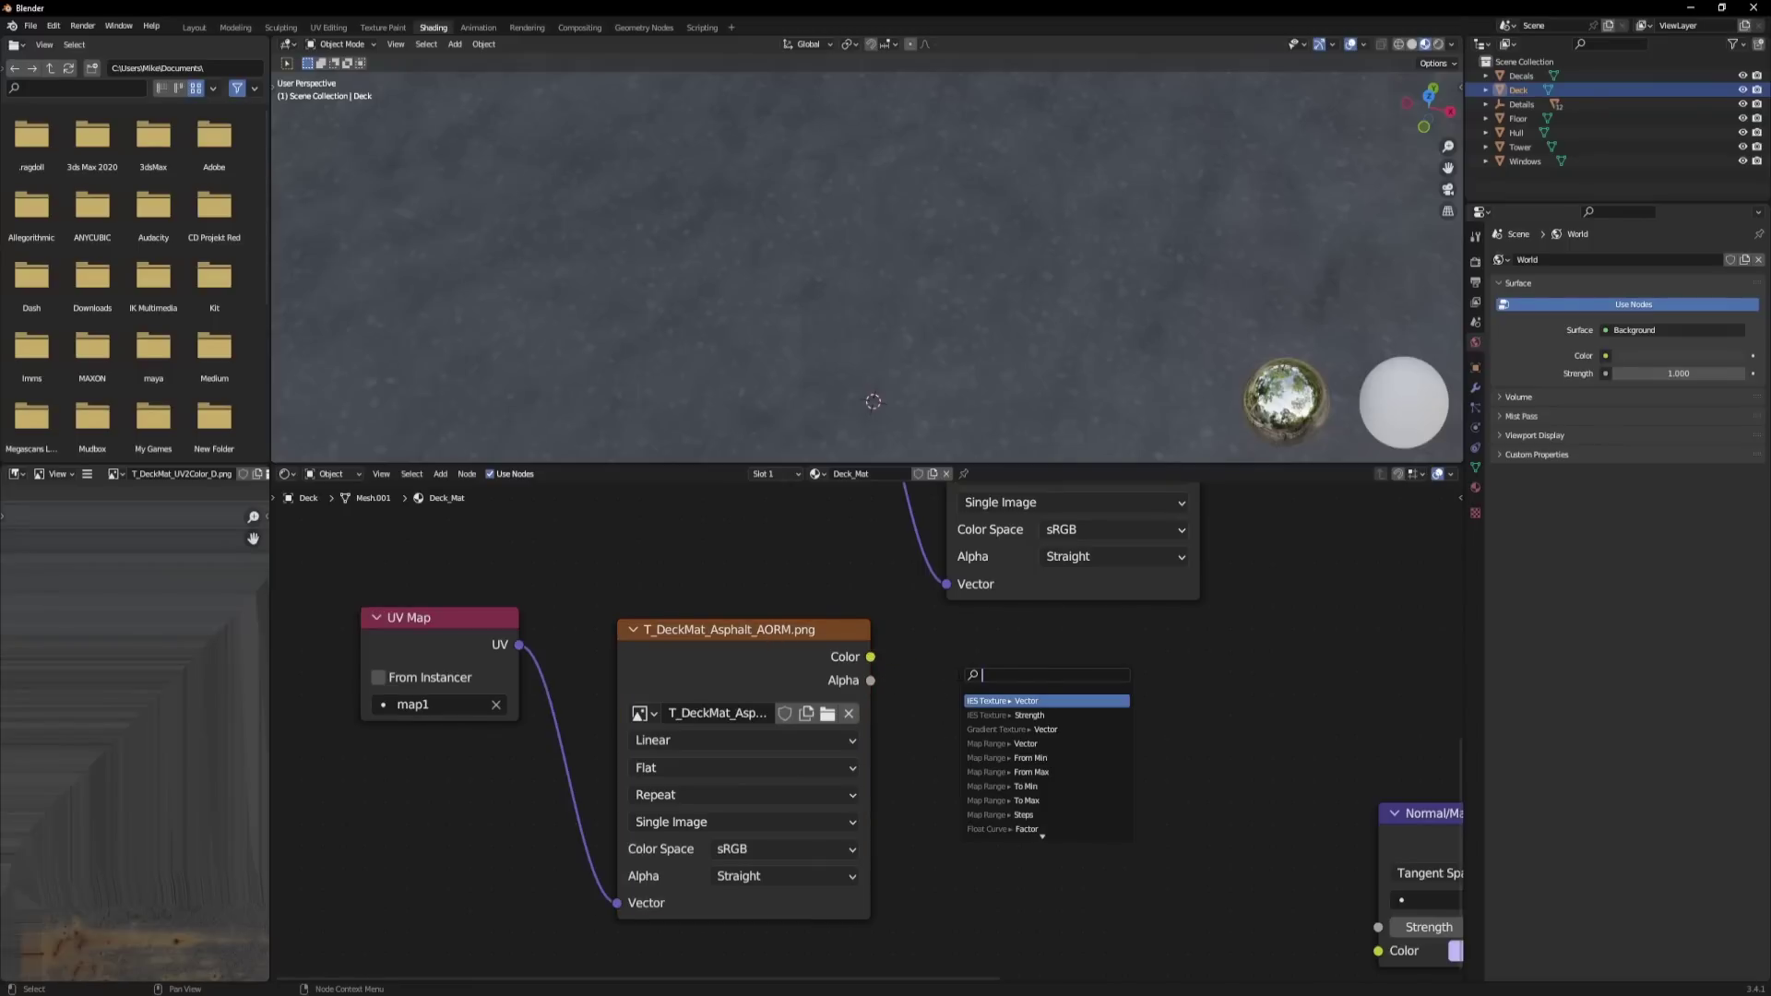
text(sep)
key(Return)
Duplicate the AORM texture and its UV Map node below, and load T_DeckMat_UV2Color_R.png into the copy.
scroll(799, 557, down, 2)
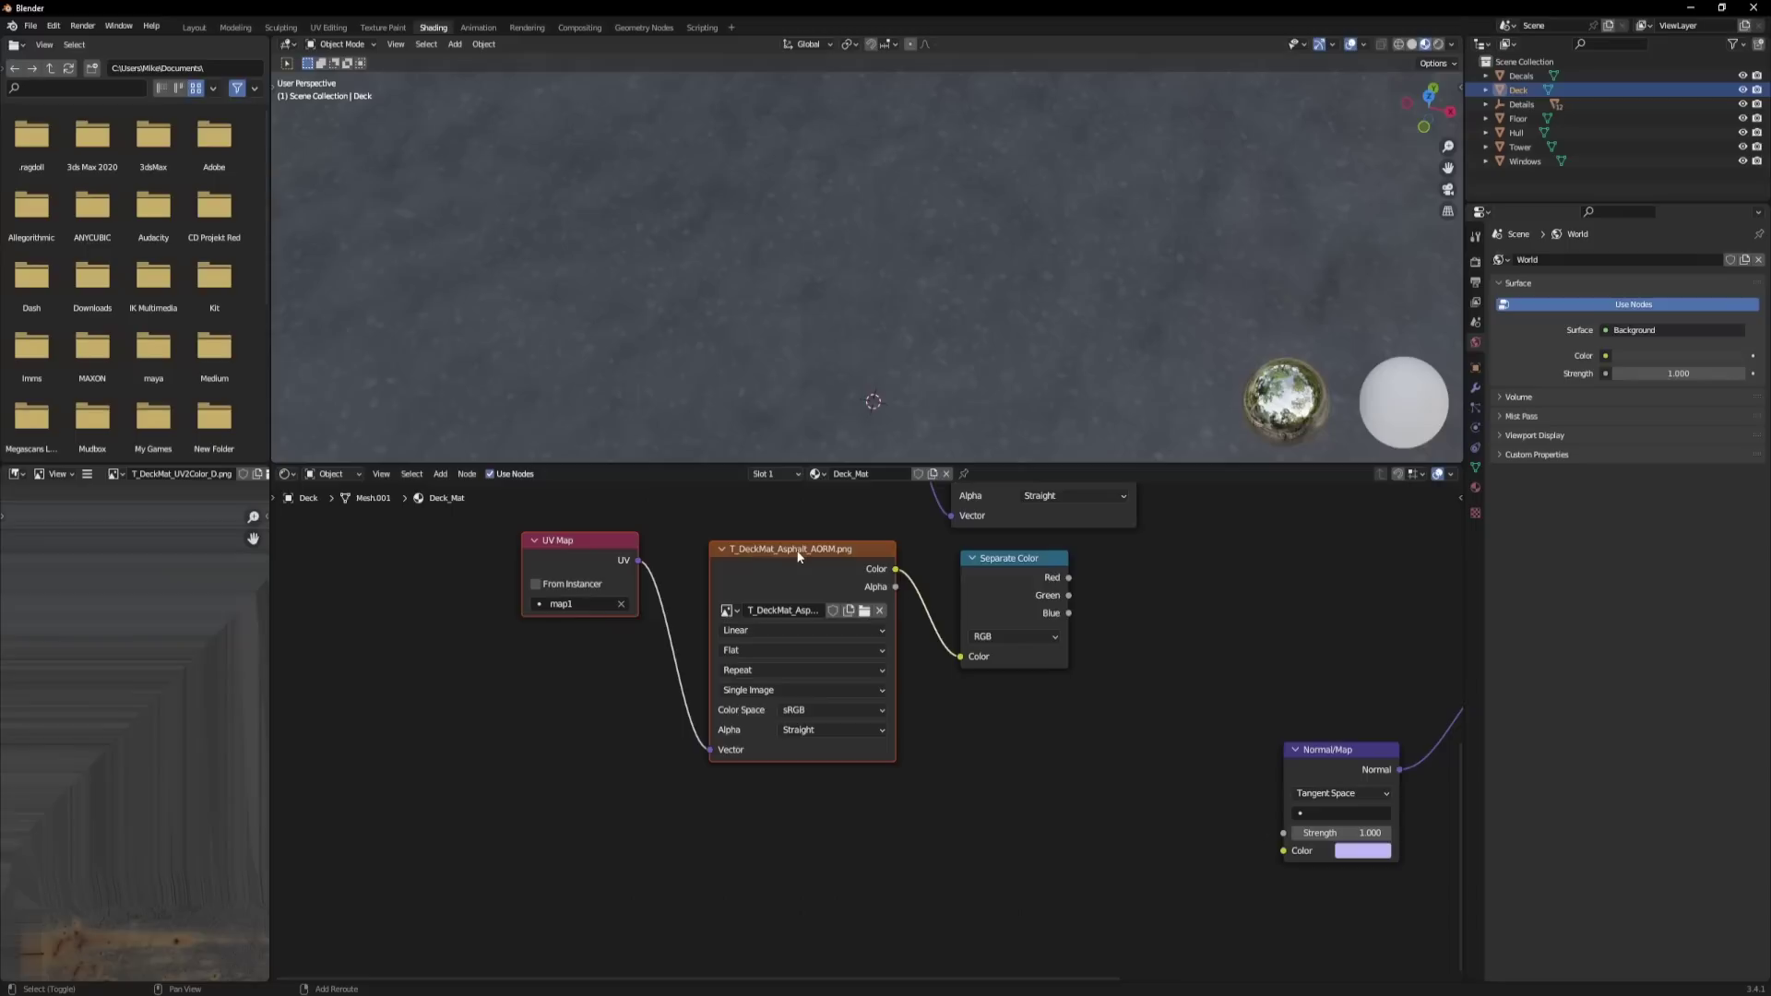
key(shift+d)
click(799, 794)
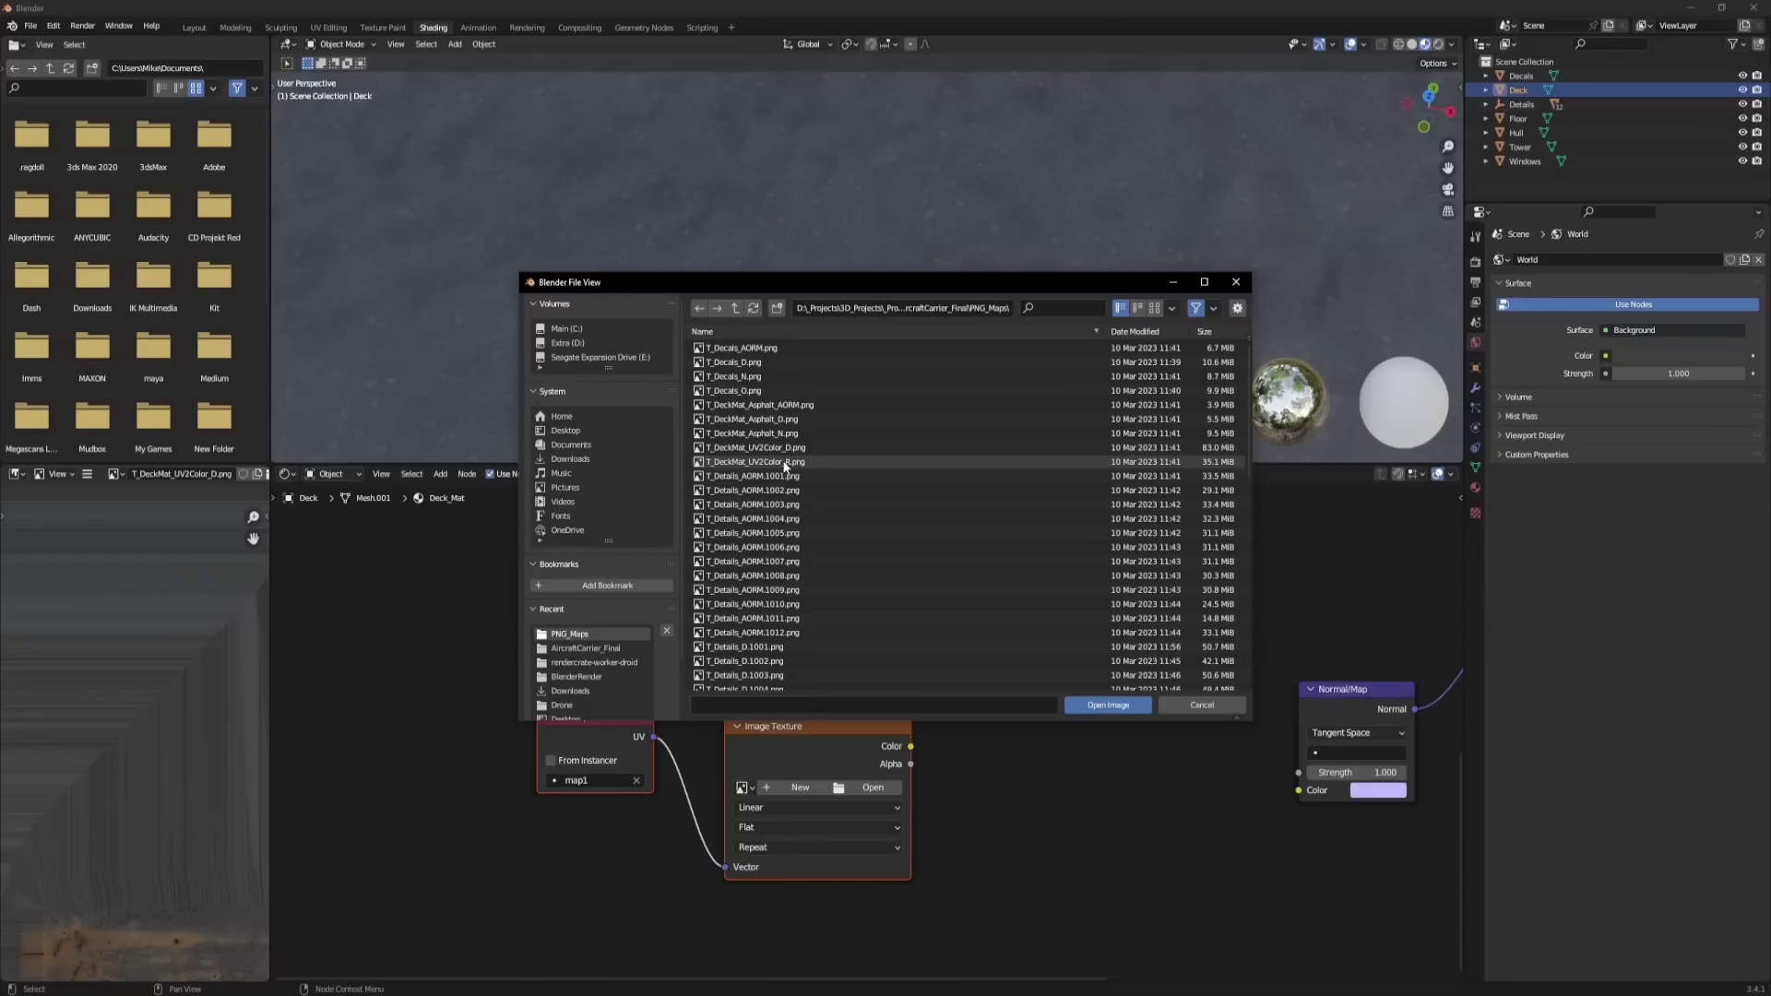
double_click(785, 466)
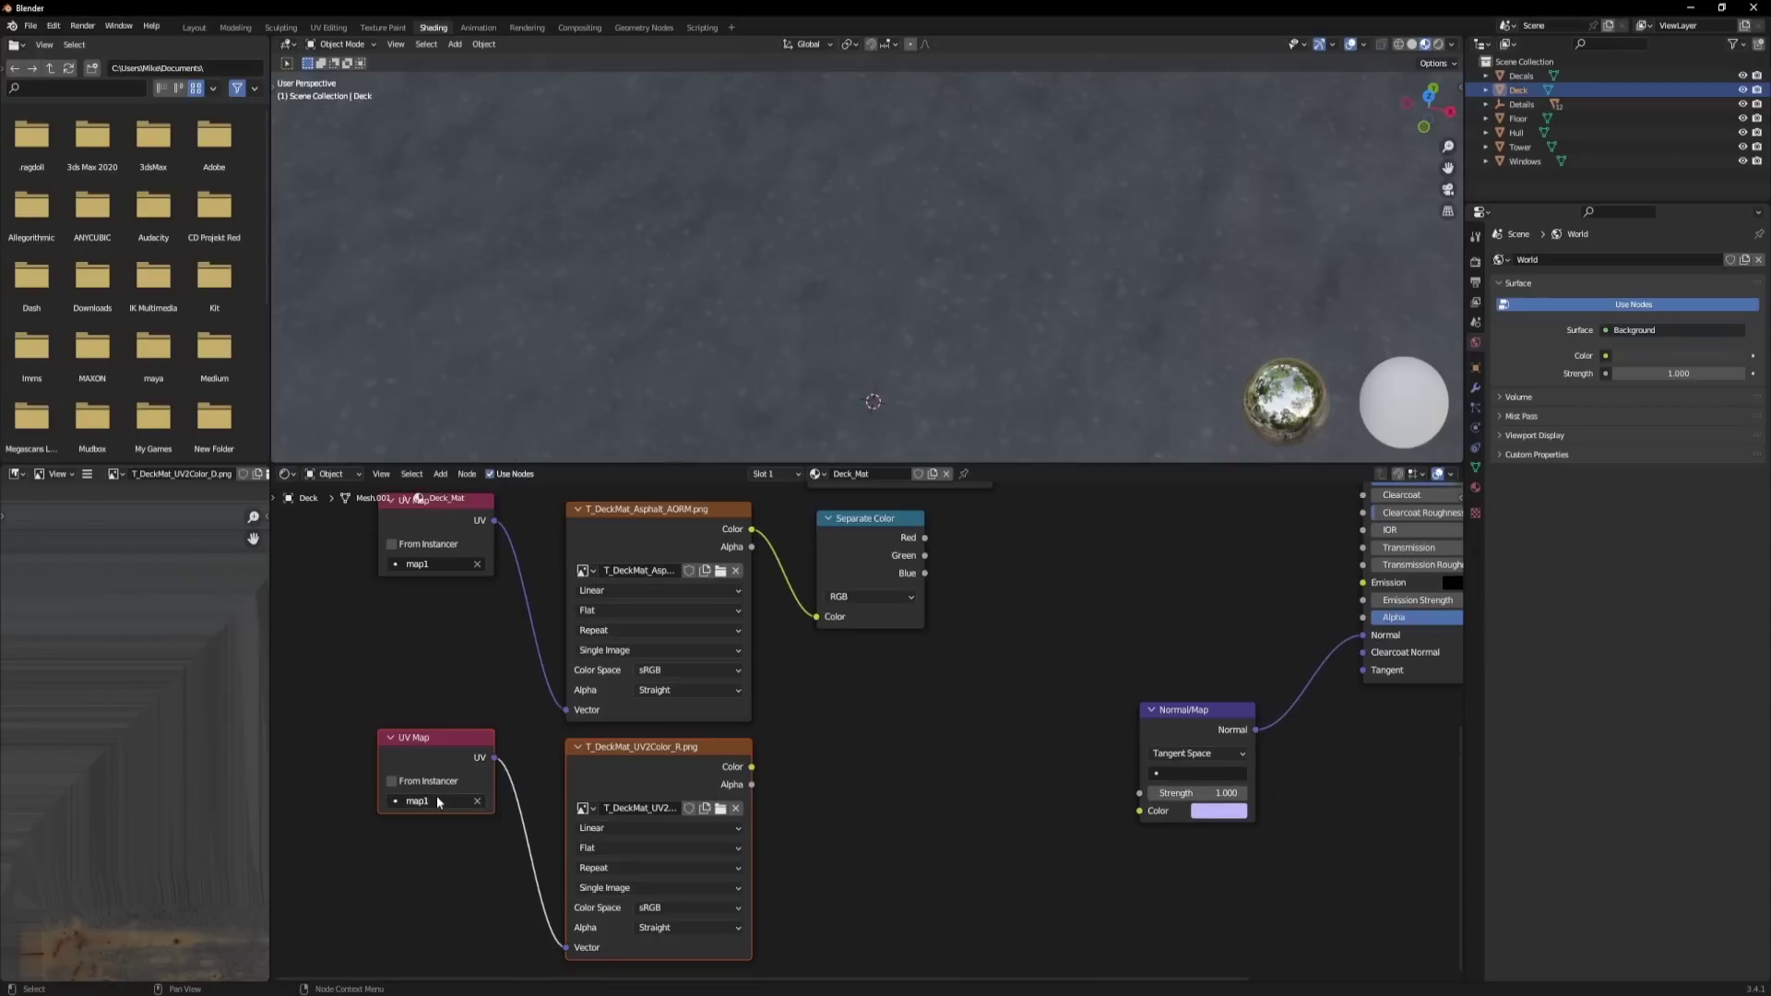
Set the UV Map node feeding T_DeckMat_UV2Color_R.png to map2 and link Separate Color's Blue output to Metallic.
click(440, 801)
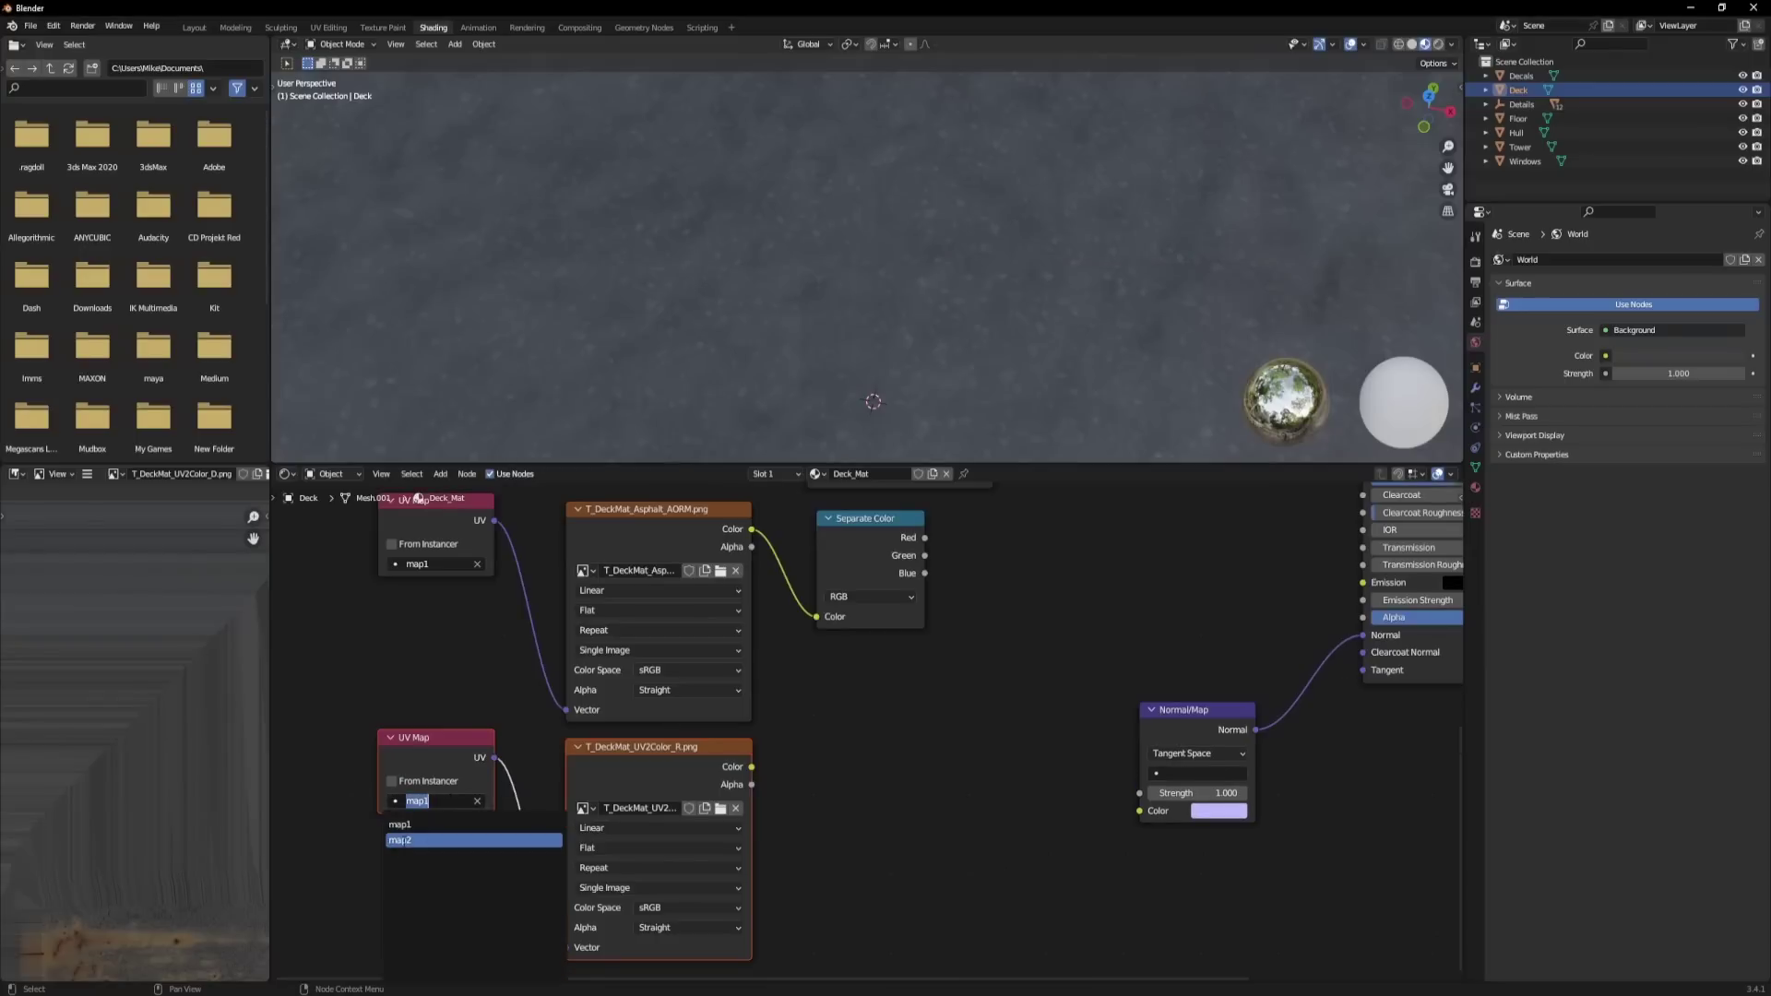
click(400, 841)
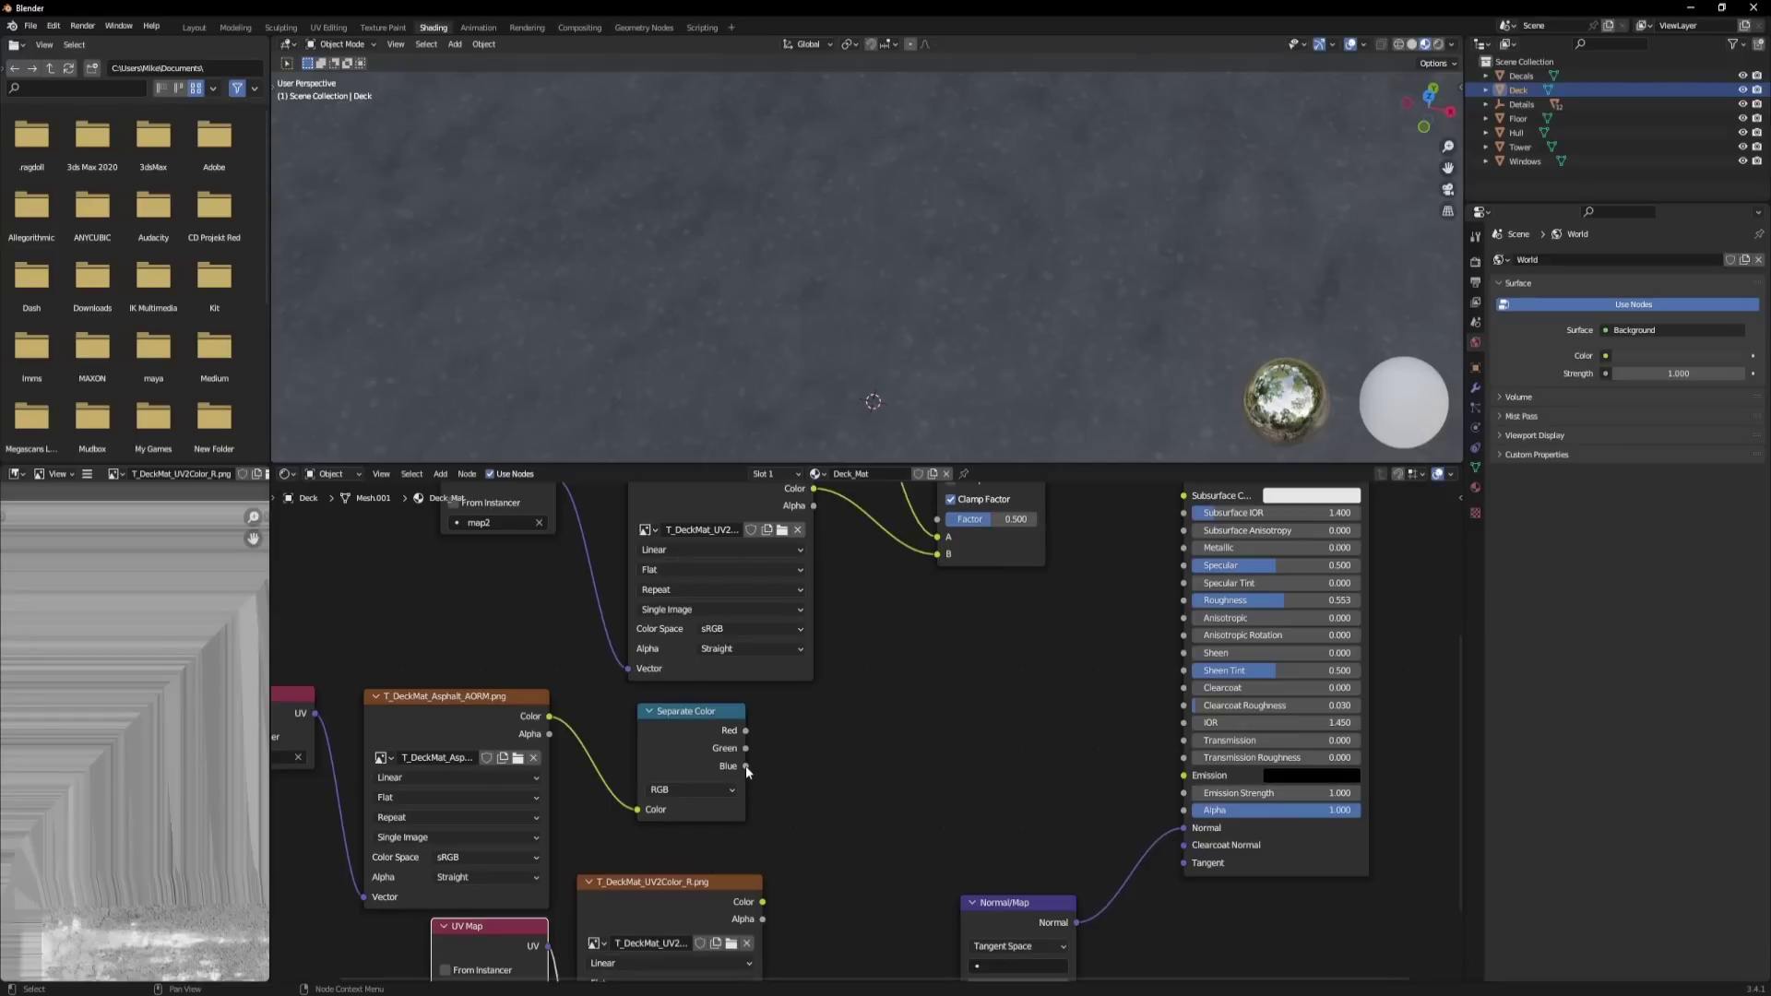
drag(745, 766, 1183, 548)
middle_drag(704, 756, 728, 664)
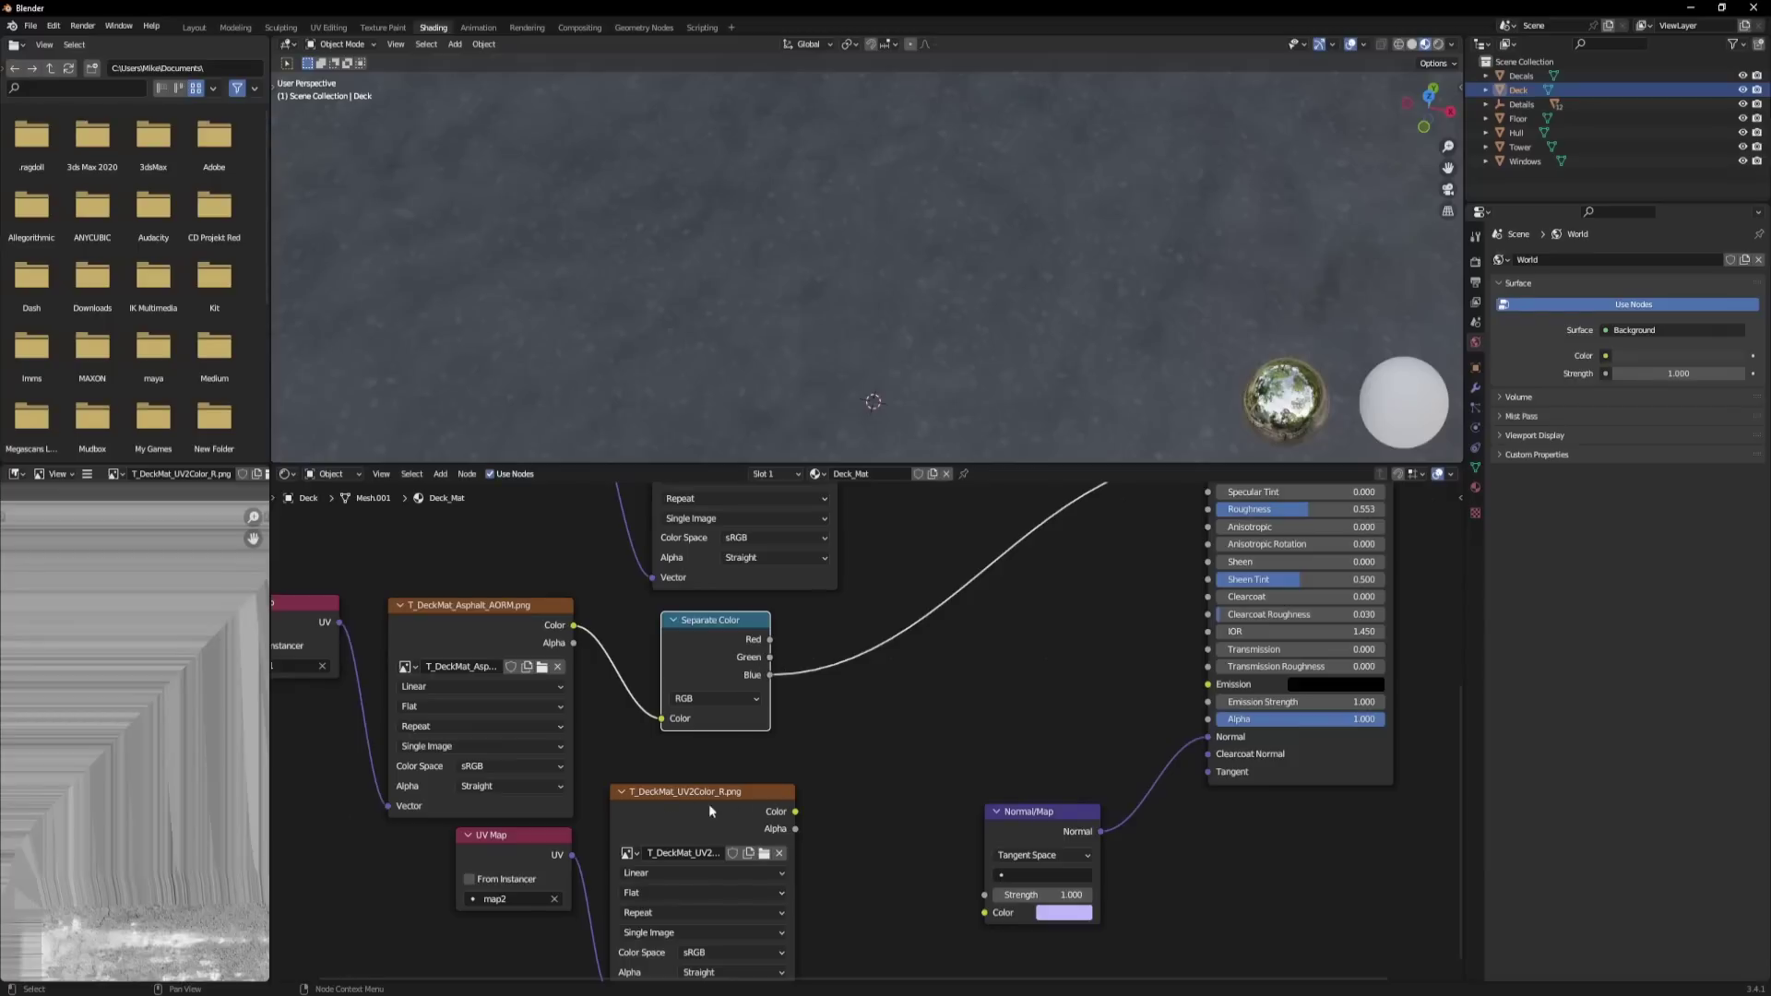
Add a Mix Color node blending Separate Color's Green with T_DeckMat_UV2Color_R.png's Color, and link its Result to Roughness.
click(872, 749)
key(shift+a)
mouse_move(871, 738)
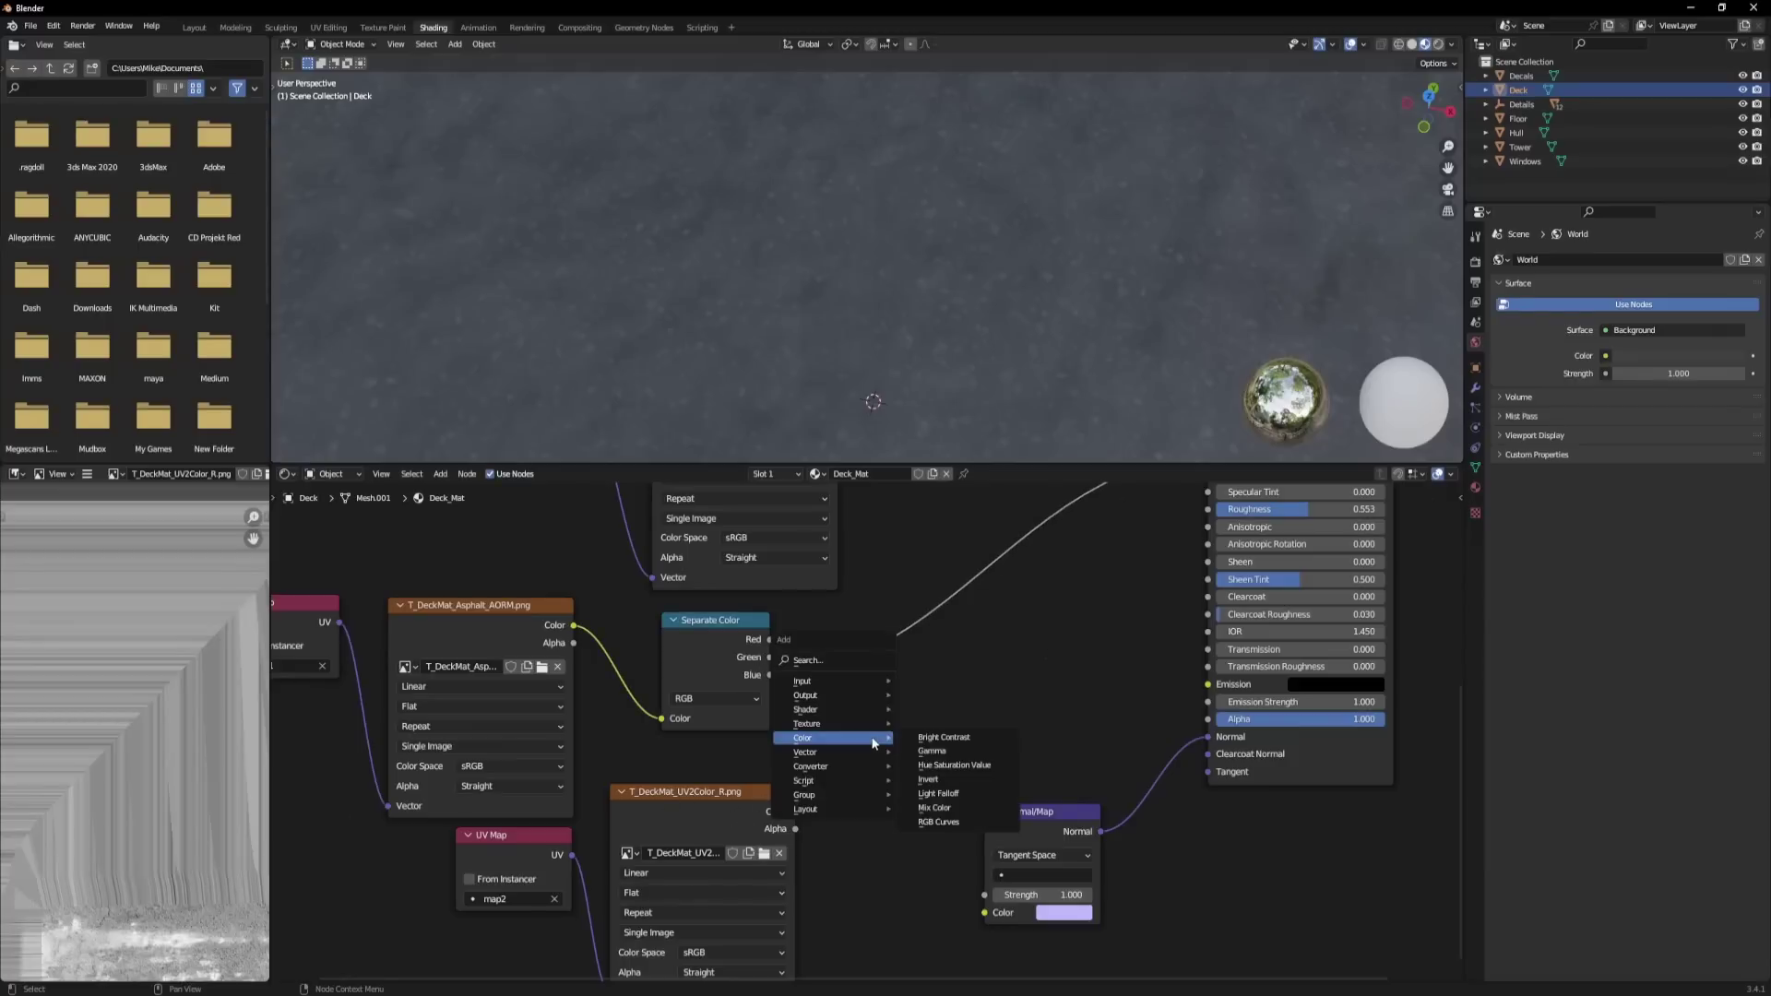
click(962, 810)
click(962, 811)
drag(769, 657, 845, 833)
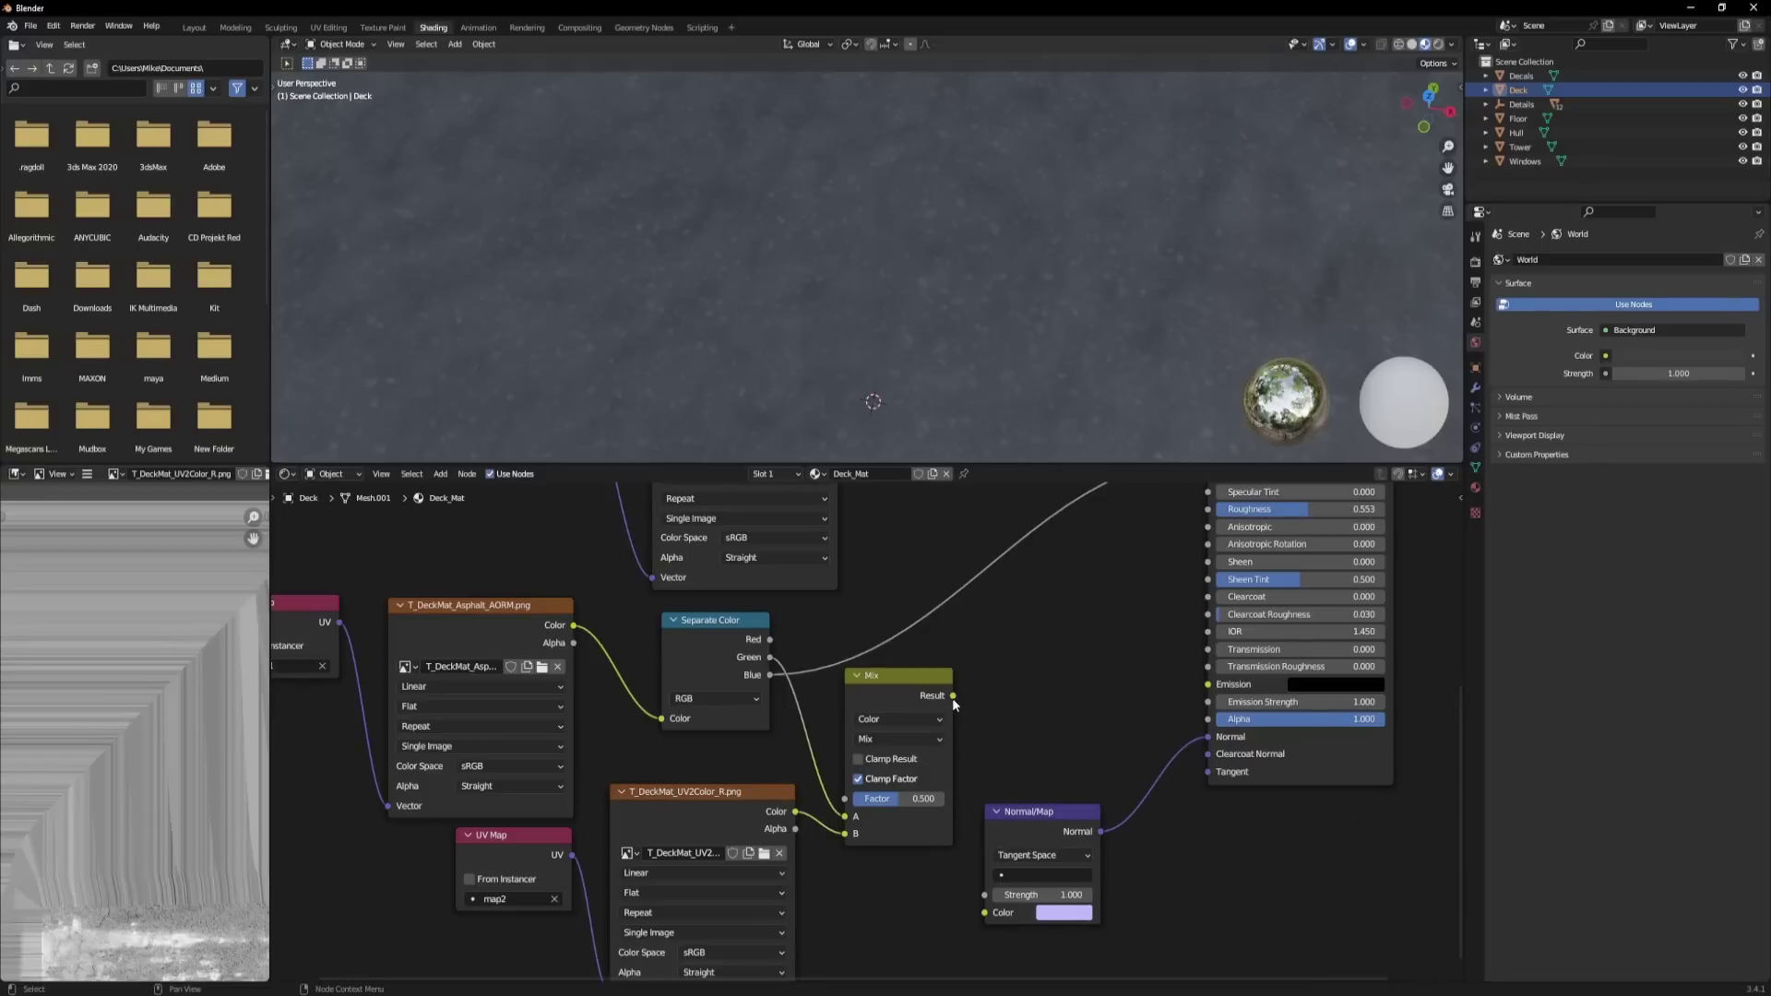
drag(954, 697, 1198, 540)
scroll(784, 783, down, 2)
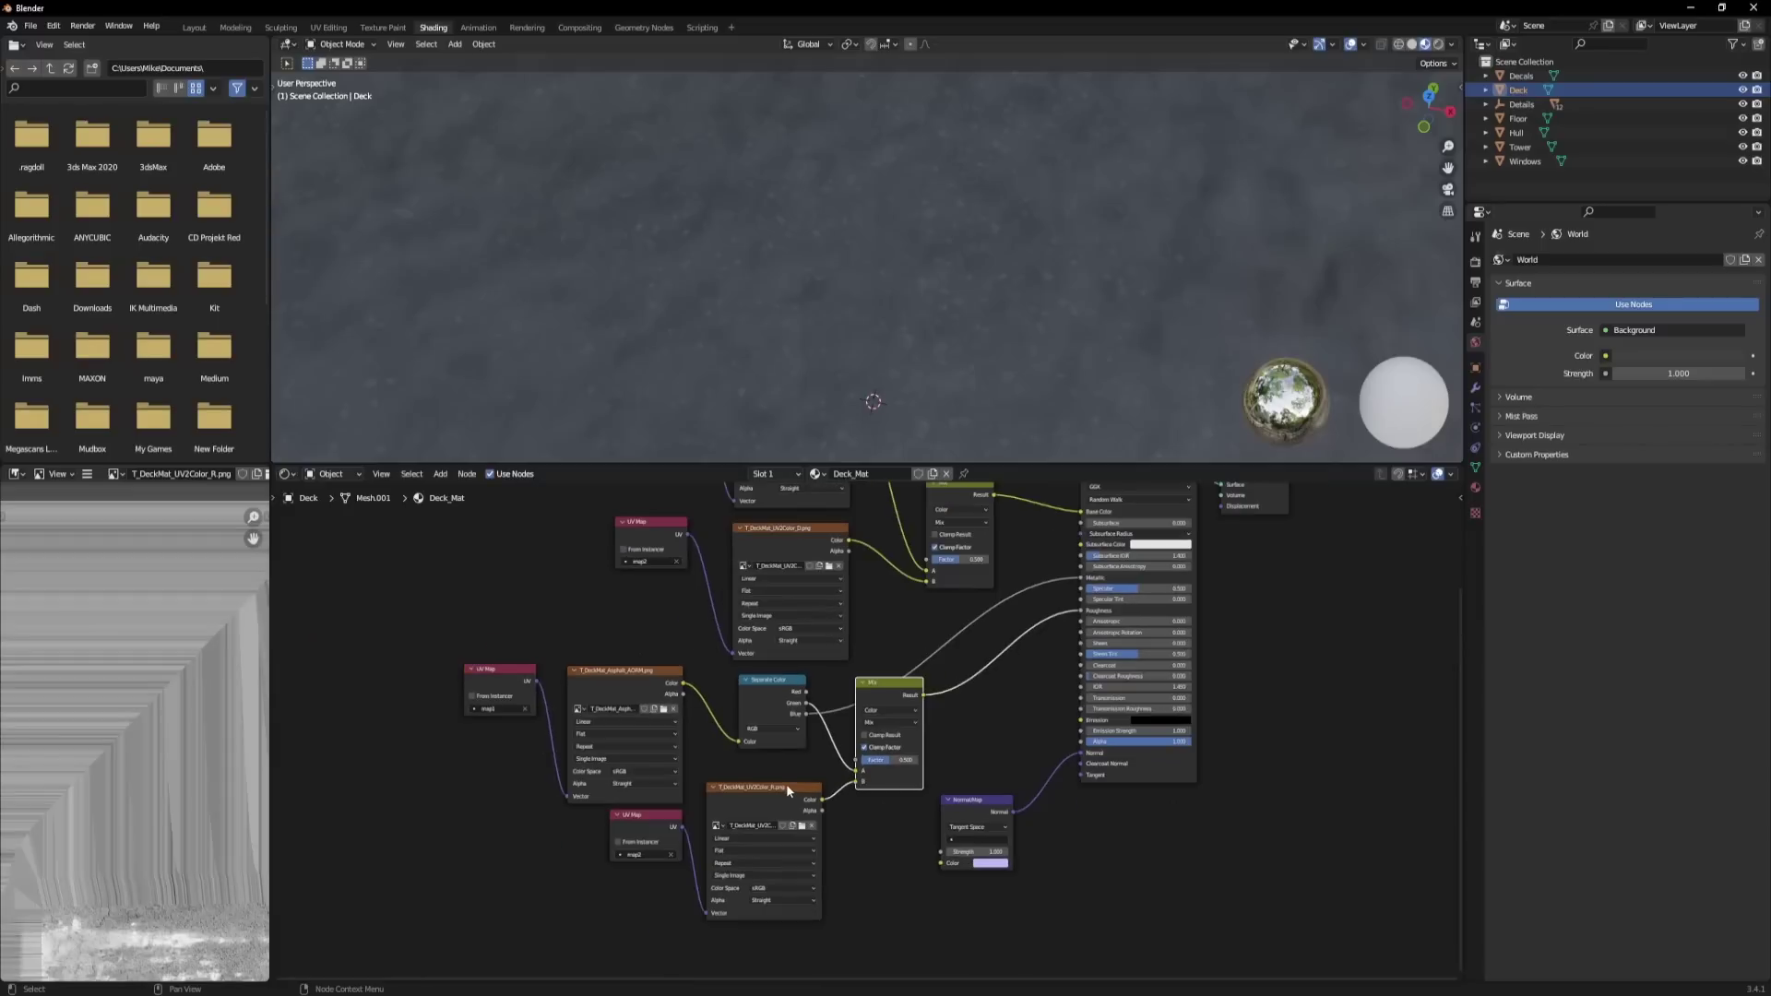
Make room around the Normal/Map node and duplicate the T_DeckMat_UV2Color_R.png texture with its UV Map node below the originals.
drag(955, 802, 1048, 841)
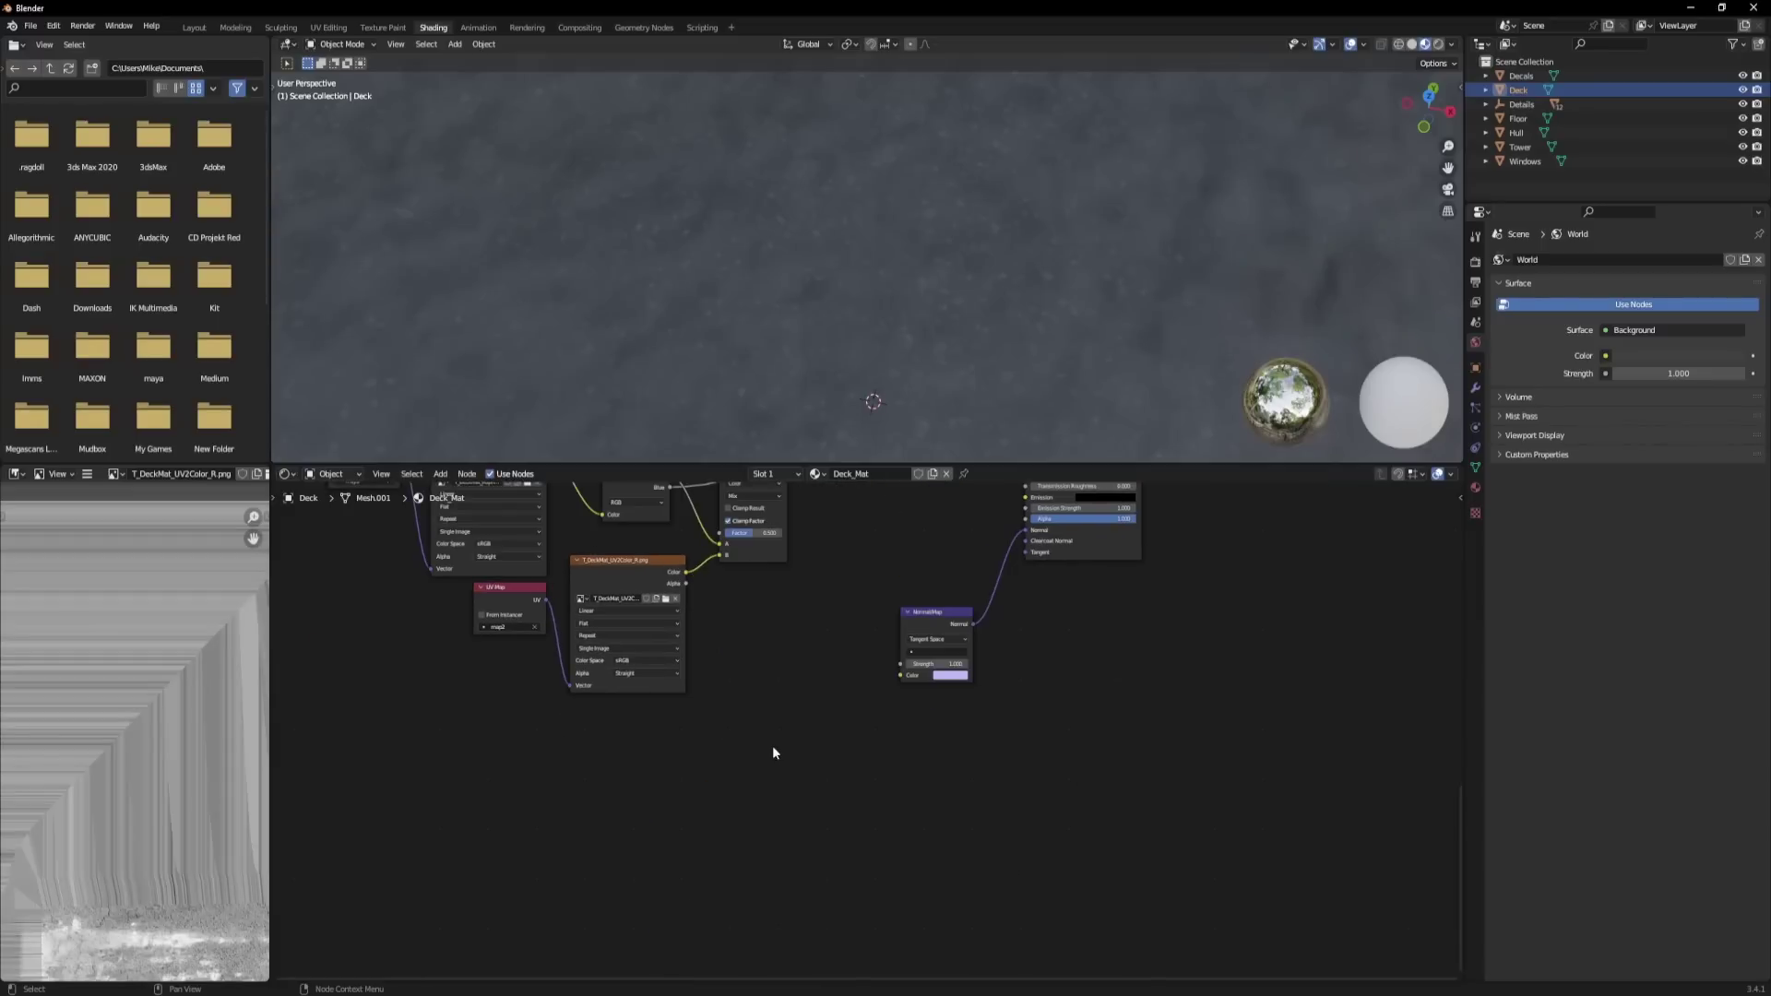
scroll(773, 744, up, 4)
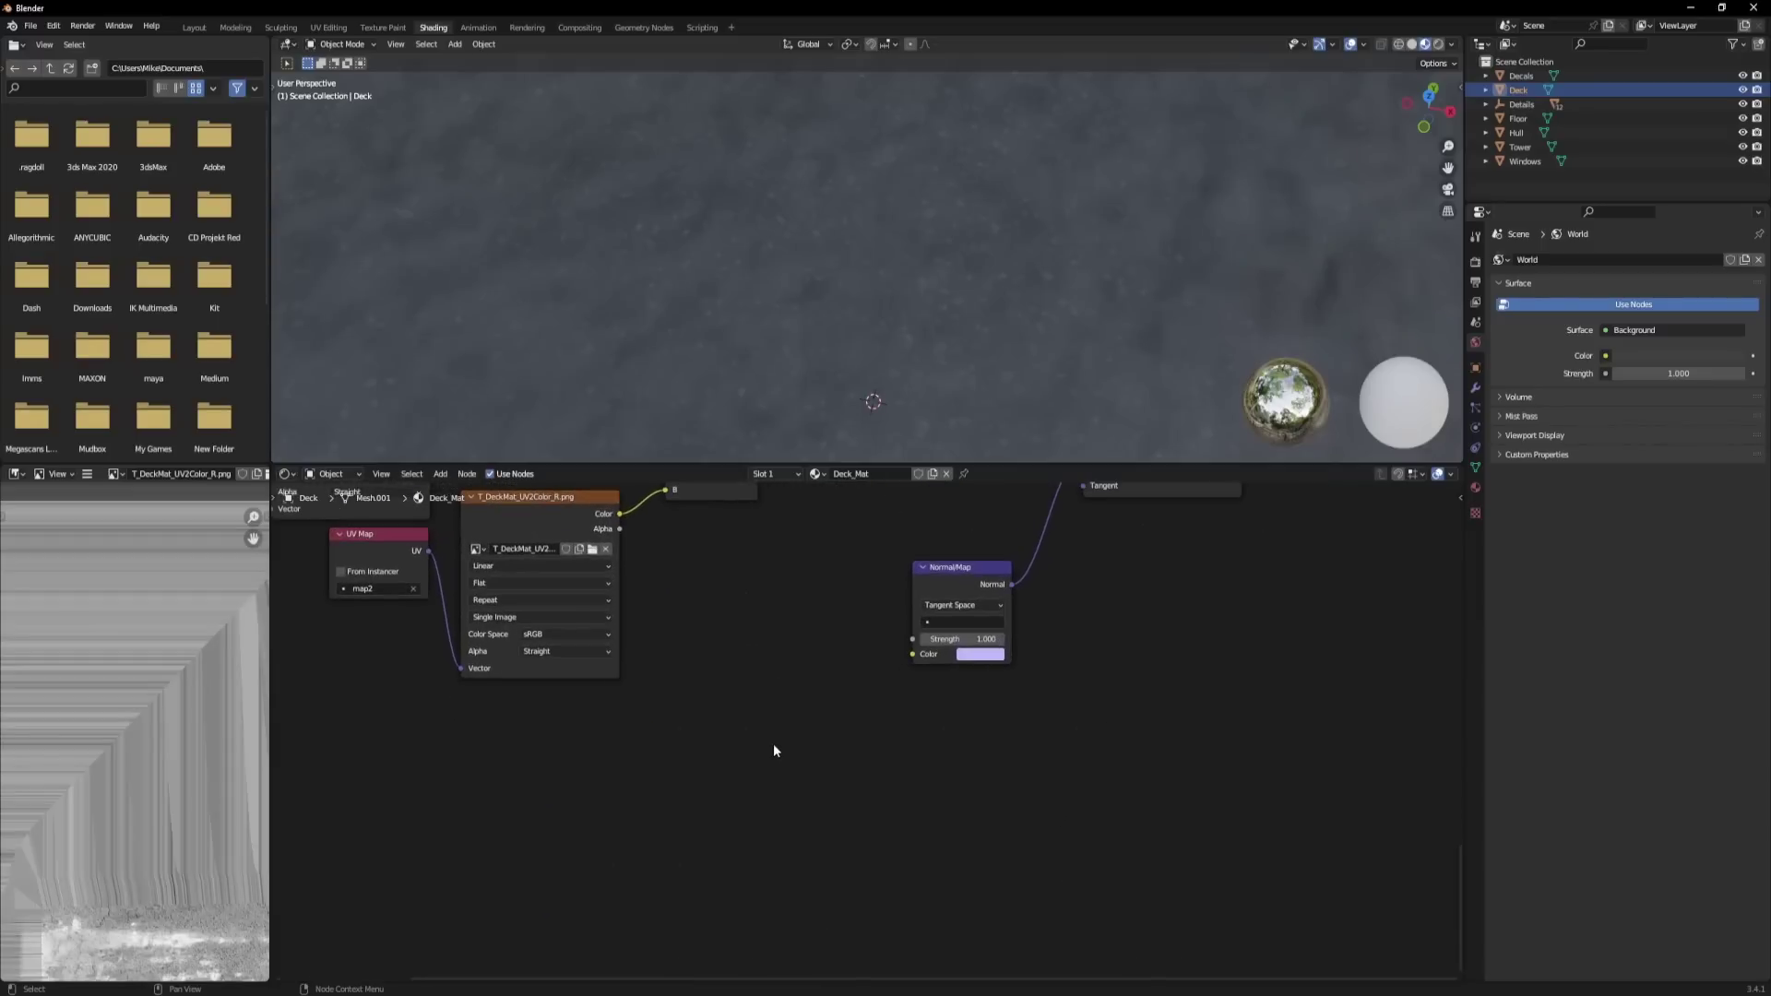
scroll(777, 740, up, 2)
middle_drag(829, 688, 872, 756)
middle_drag(328, 779, 524, 809)
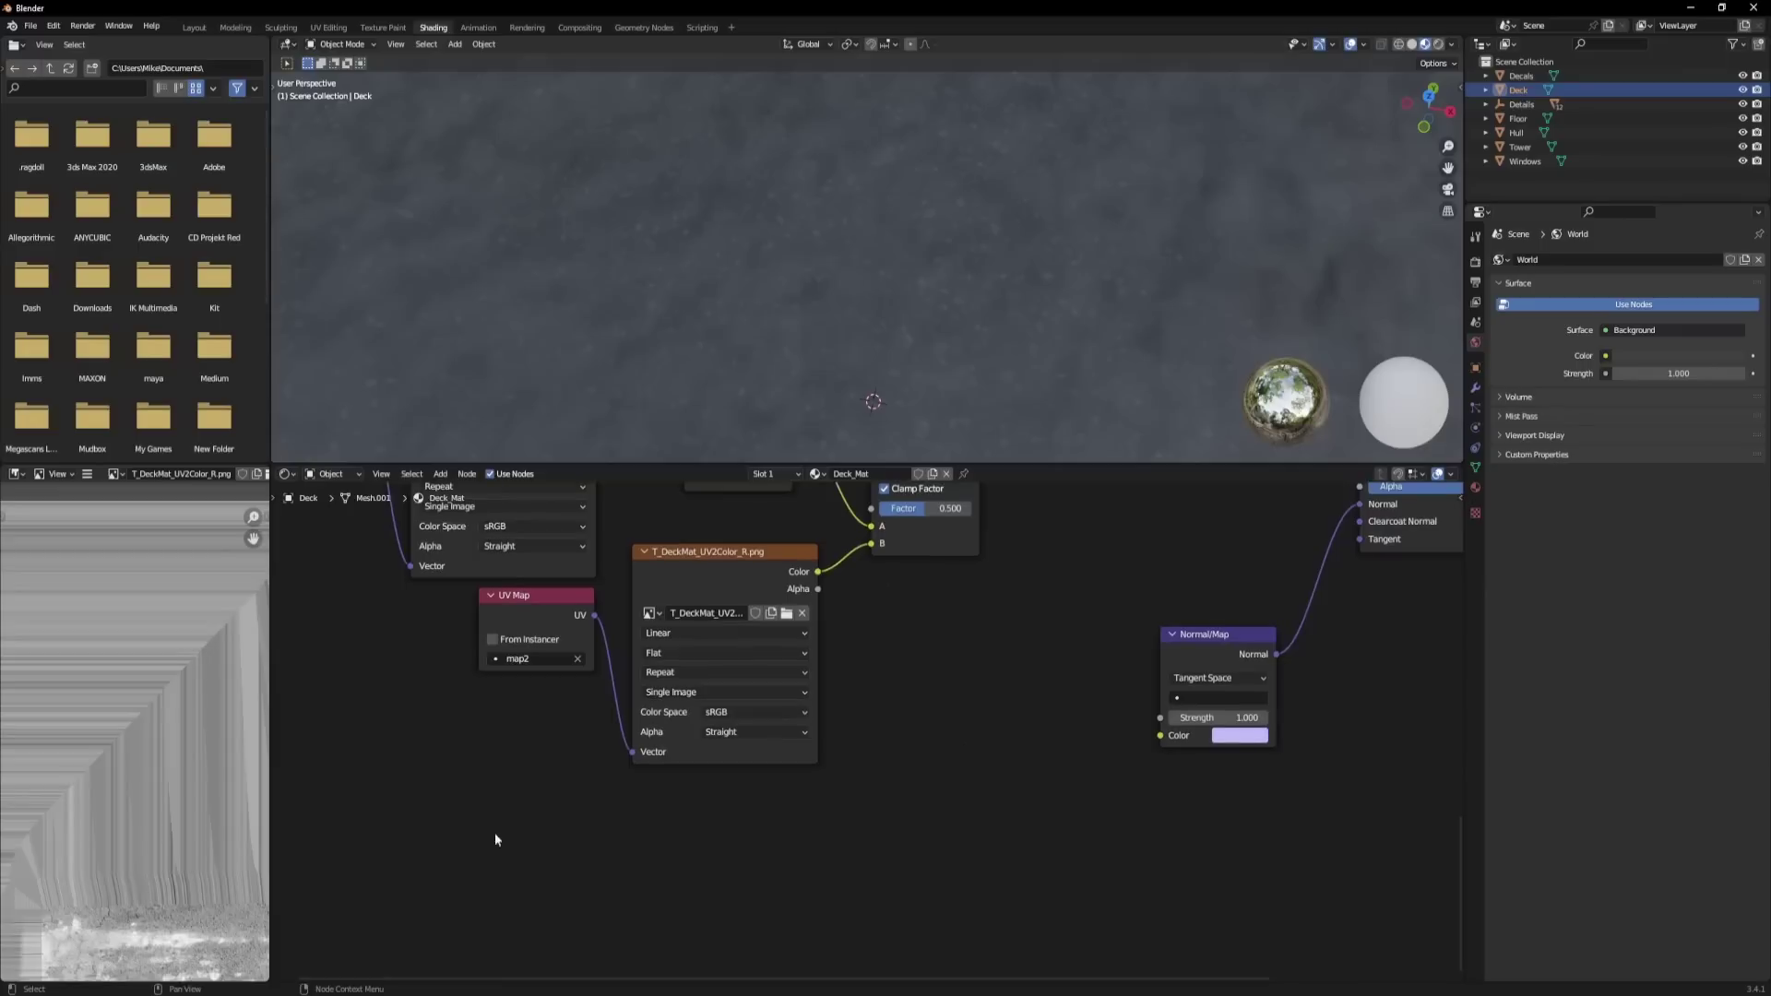
drag(497, 828, 703, 583)
key(shift+d)
click(830, 823)
Clear the image from the duplicated texture node and load T_DeckMat_Asphalt_N.png into it.
click(930, 857)
middle_drag(930, 858, 907, 724)
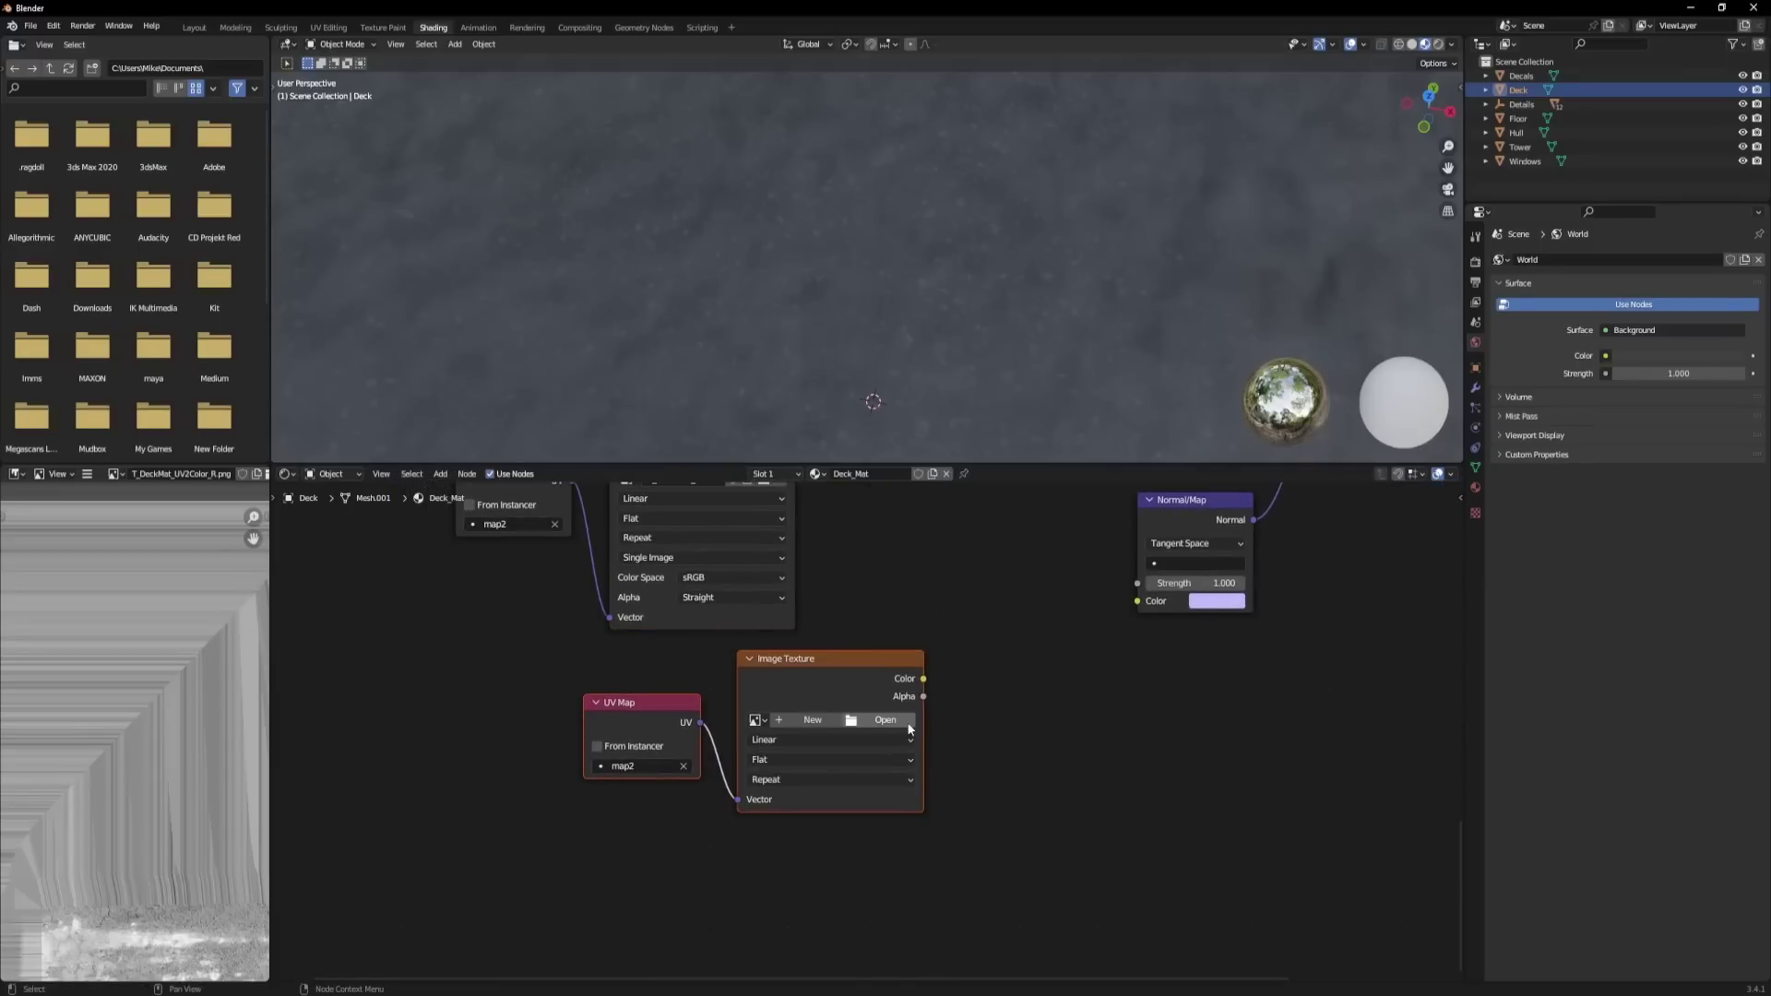
click(877, 719)
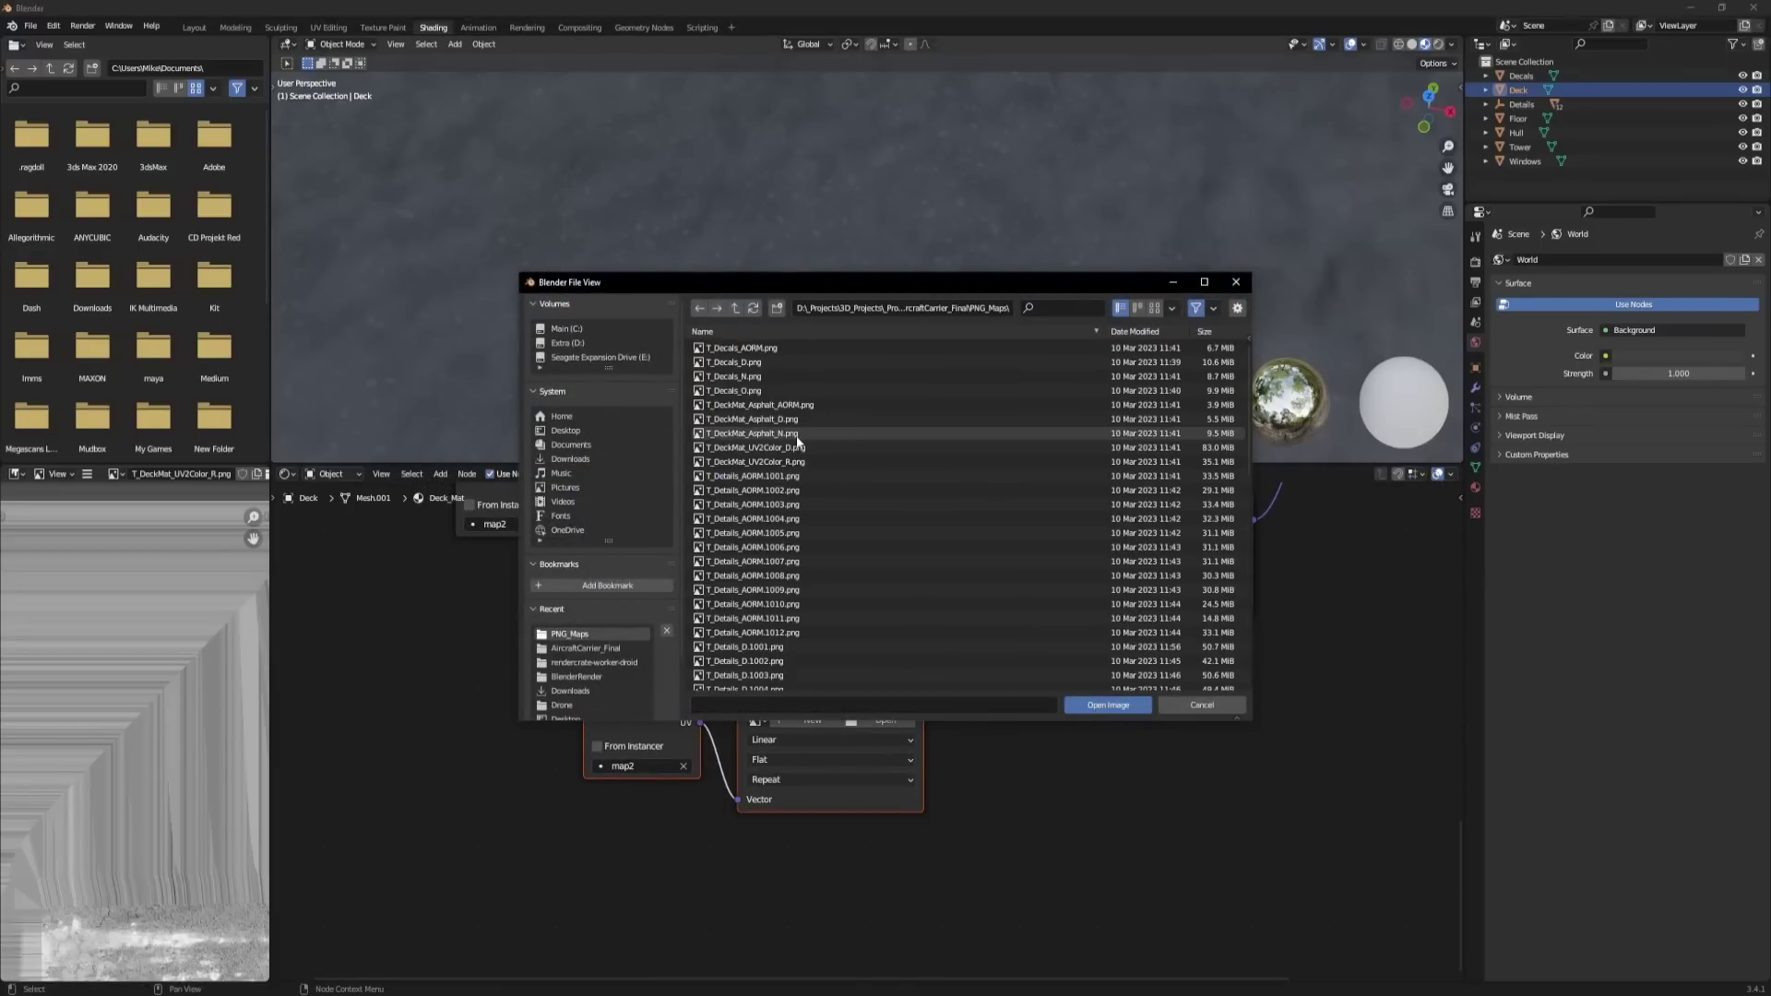
click(797, 435)
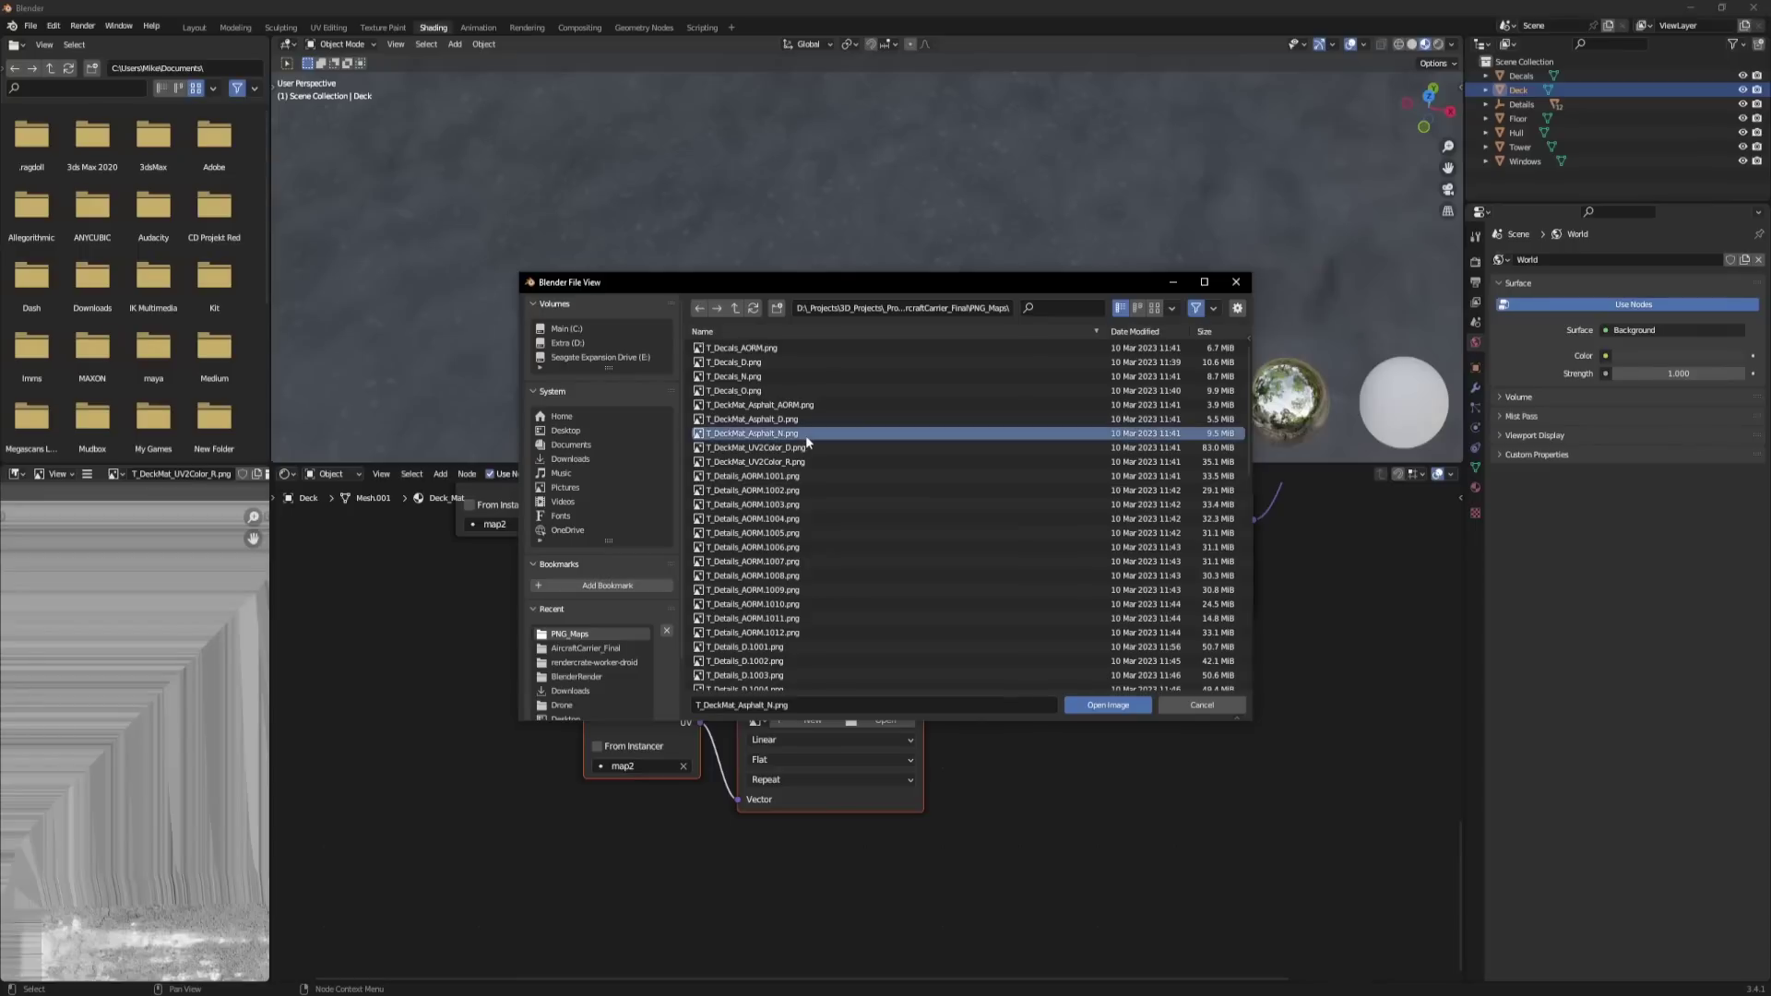
double_click(750, 434)
Set the UV Map node feeding T_DeckMat_Asphalt_N.png to map1, matching the asphalt color texture, and reposition the pair.
middle_drag(828, 593, 841, 962)
middle_drag(1067, 663, 980, 995)
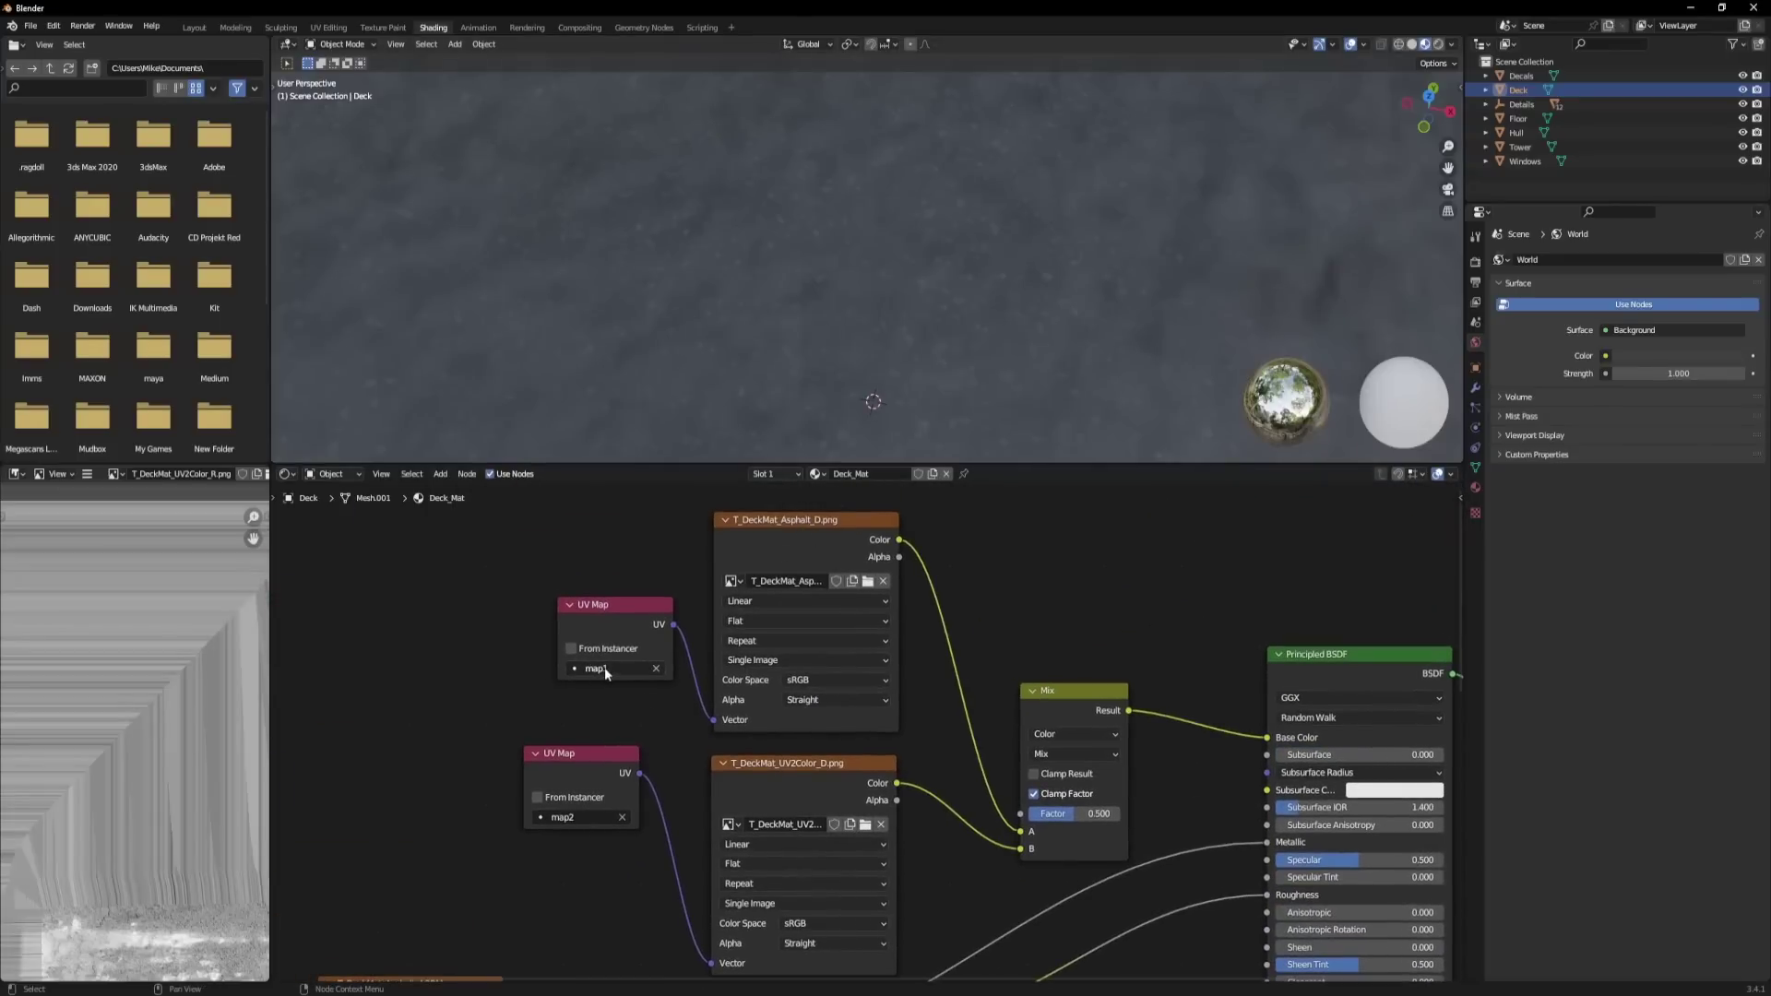
middle_drag(604, 673, 397, 554)
middle_drag(786, 680, 982, 541)
click(666, 707)
click(637, 730)
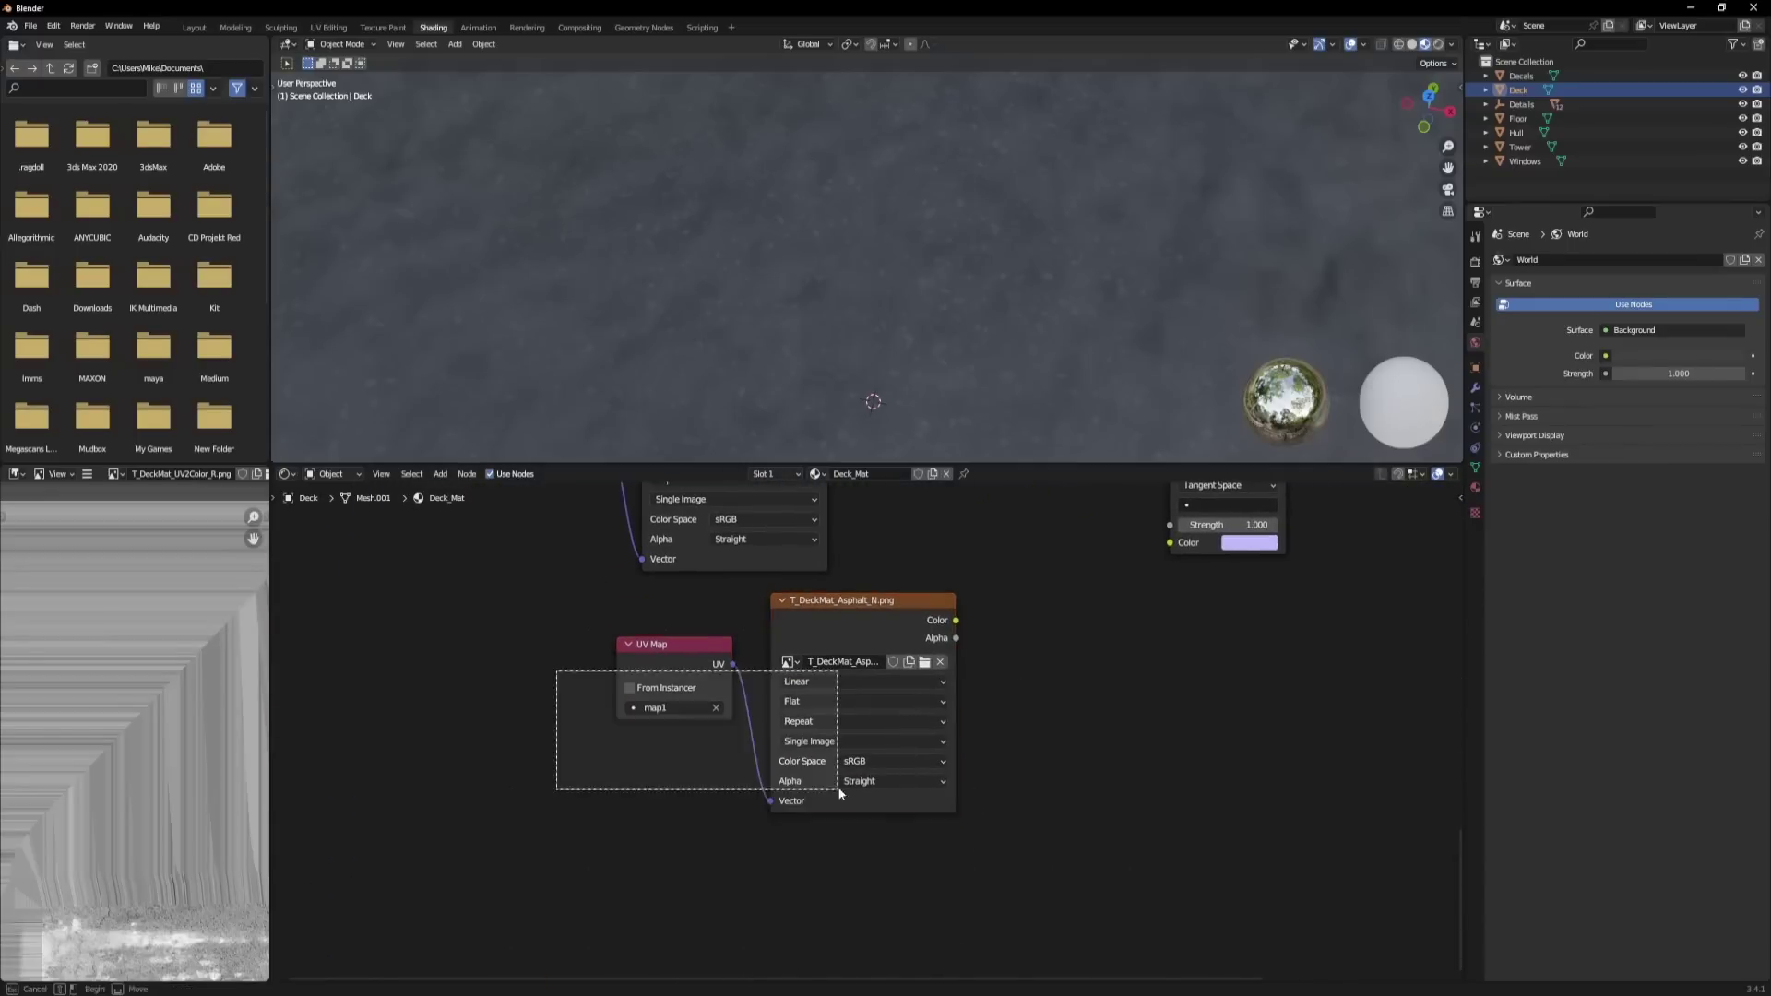
middle_drag(1018, 644, 759, 762)
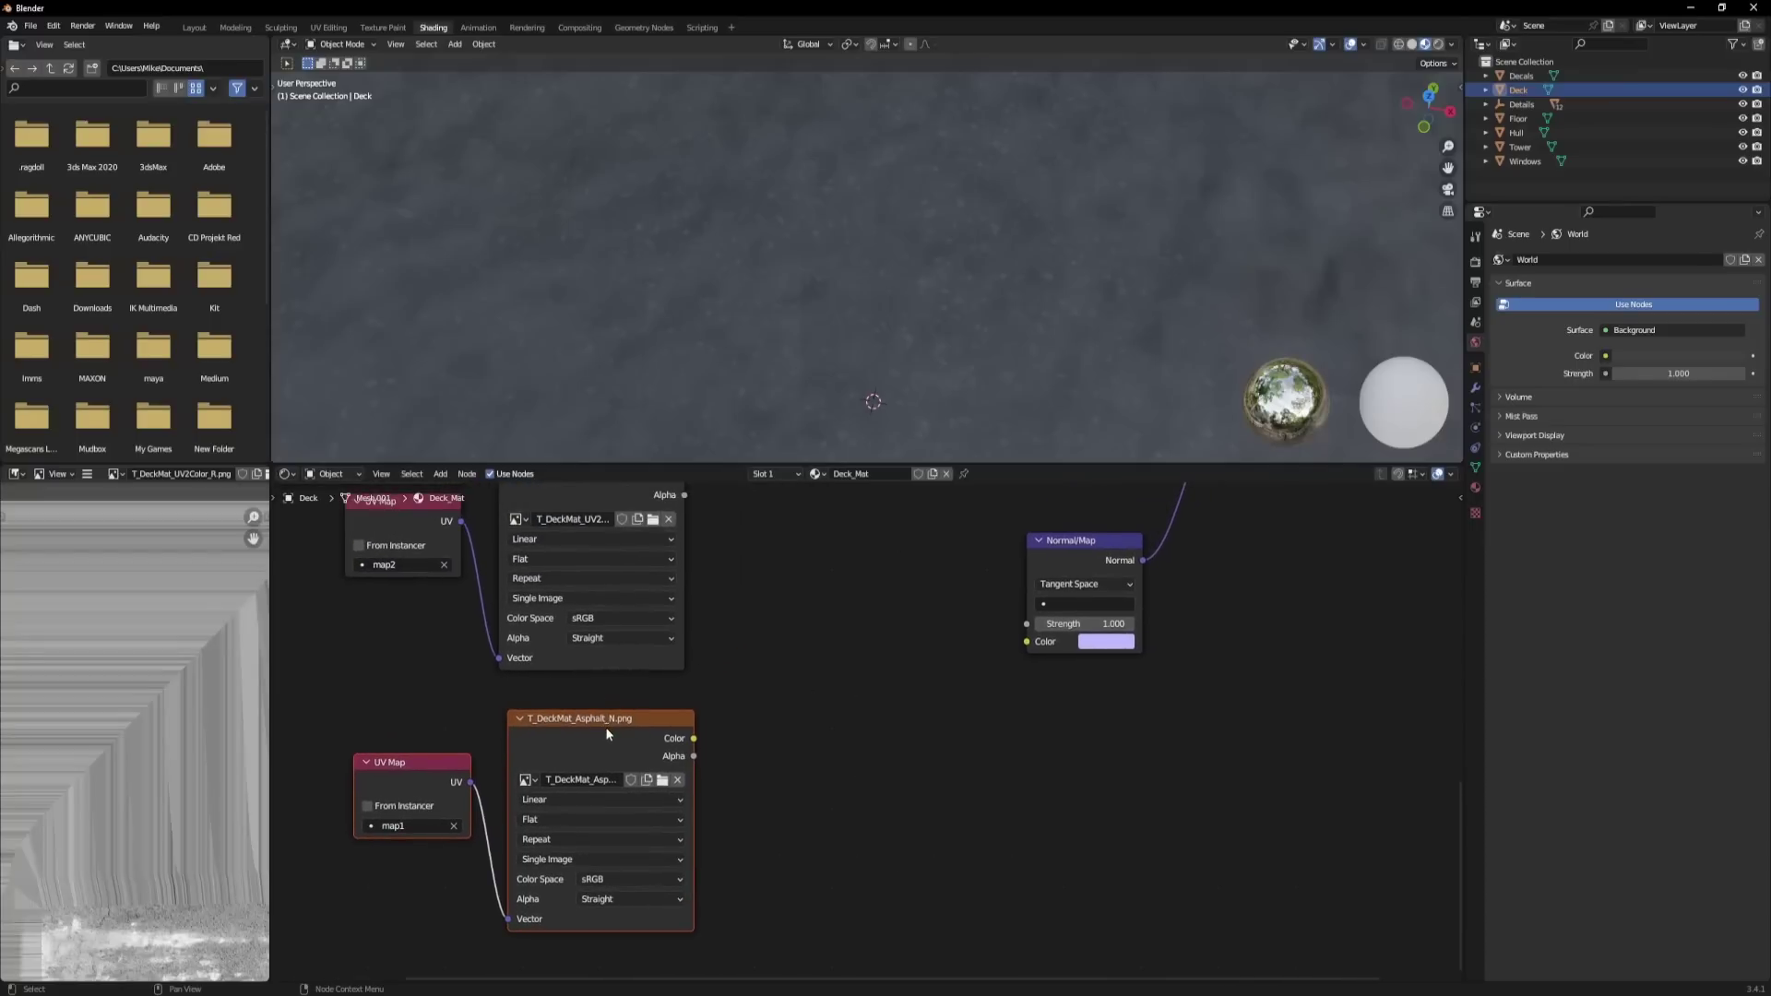
Split T_DeckMat_Asphalt_N.png's Color with a Separate XYZ node and link its X and Z to a new Combine XYZ node.
drag(693, 738, 959, 749)
text(sepe)
key(Return)
click(731, 716)
text(comb)
key(Return)
click(985, 706)
drag(836, 765, 986, 779)
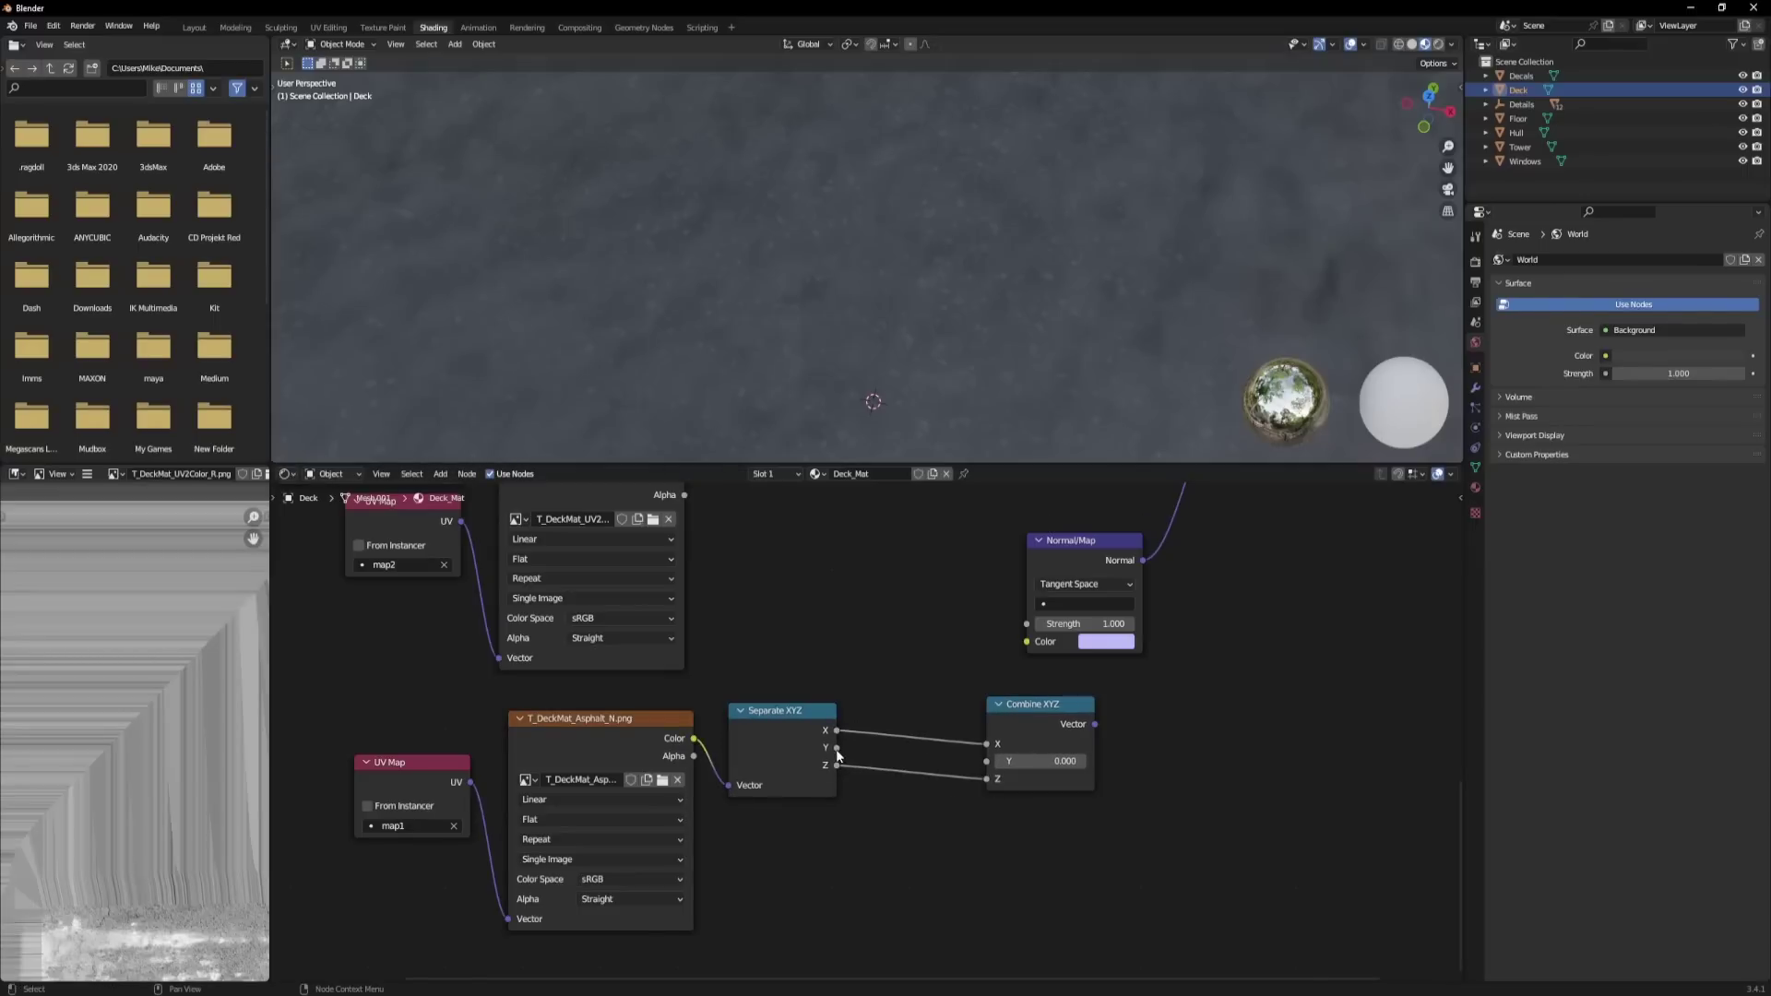
Invert the normal map's Y channel with a Subtract node computing 1 minus Y, and feed it into Combine XYZ's Y input.
drag(837, 748, 857, 832)
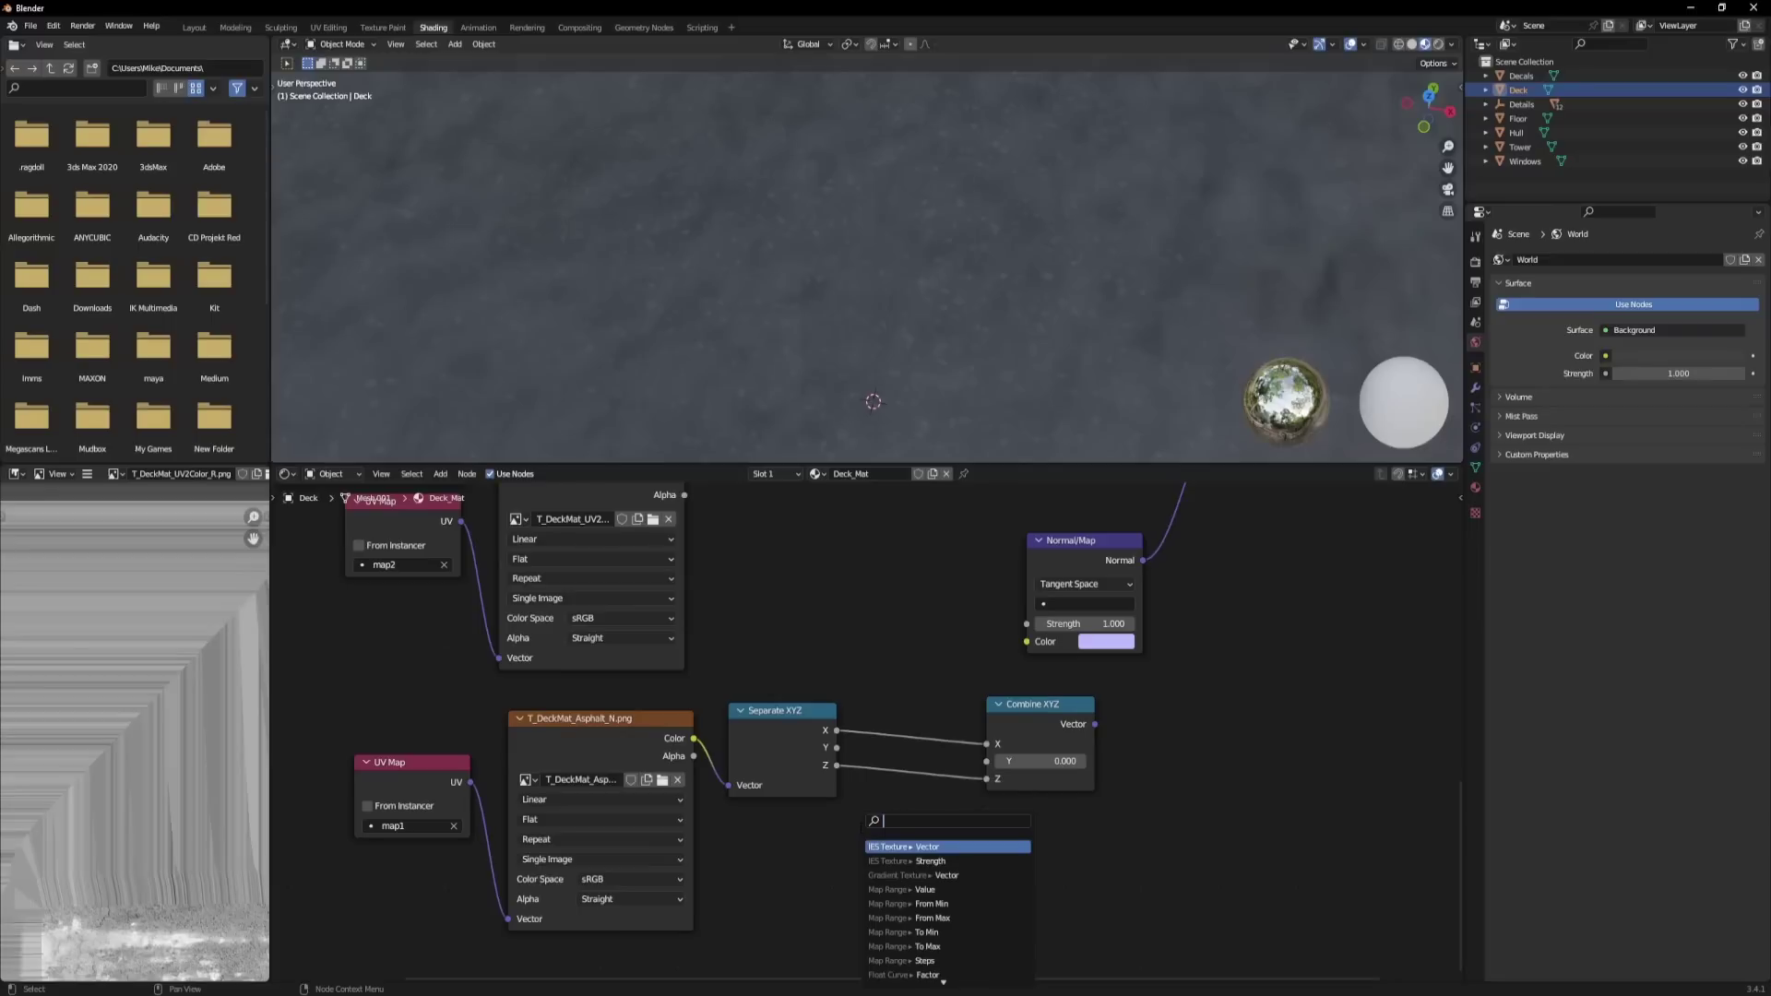
text(sub)
key(Return)
click(872, 830)
drag(871, 905, 871, 924)
double_click(913, 906)
text(1)
key(Return)
drag(980, 841, 986, 762)
Link Combine XYZ's Vector to the Normal/Map node's Color and collapse the Combine XYZ, Subtract and Separate XYZ nodes.
drag(1048, 710, 1059, 712)
middle_drag(883, 660, 909, 717)
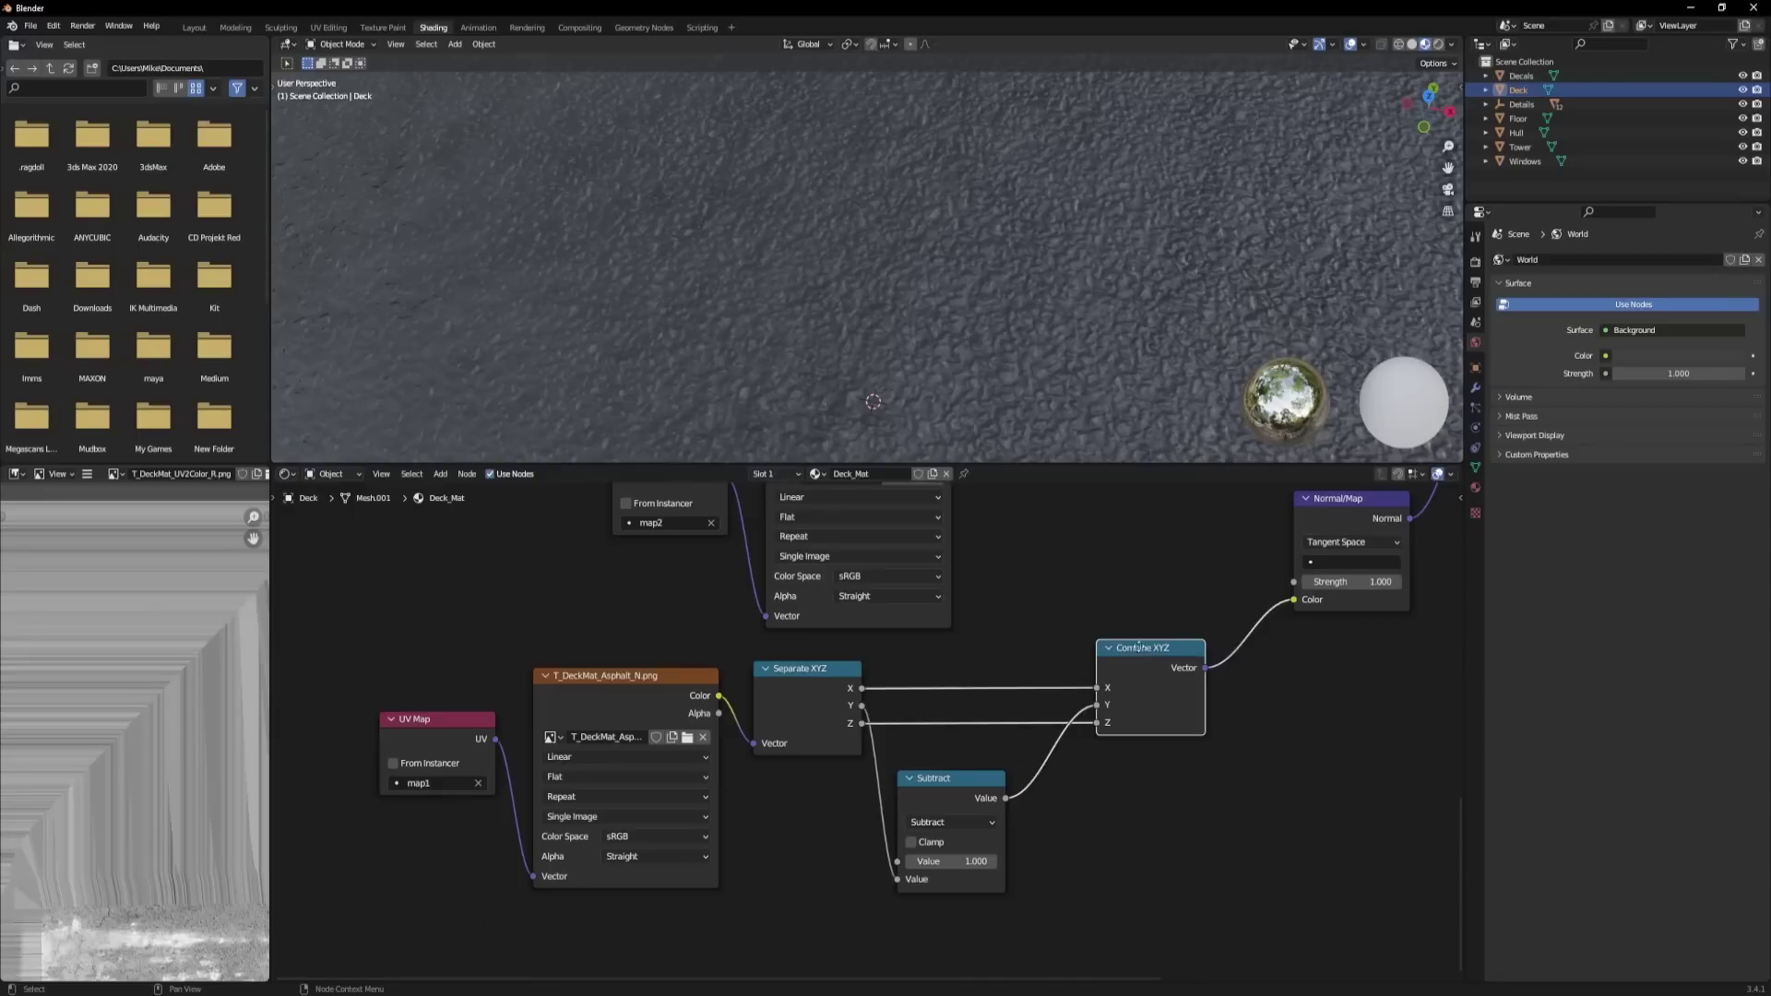
drag(1097, 655, 1089, 653)
click(1102, 647)
click(906, 780)
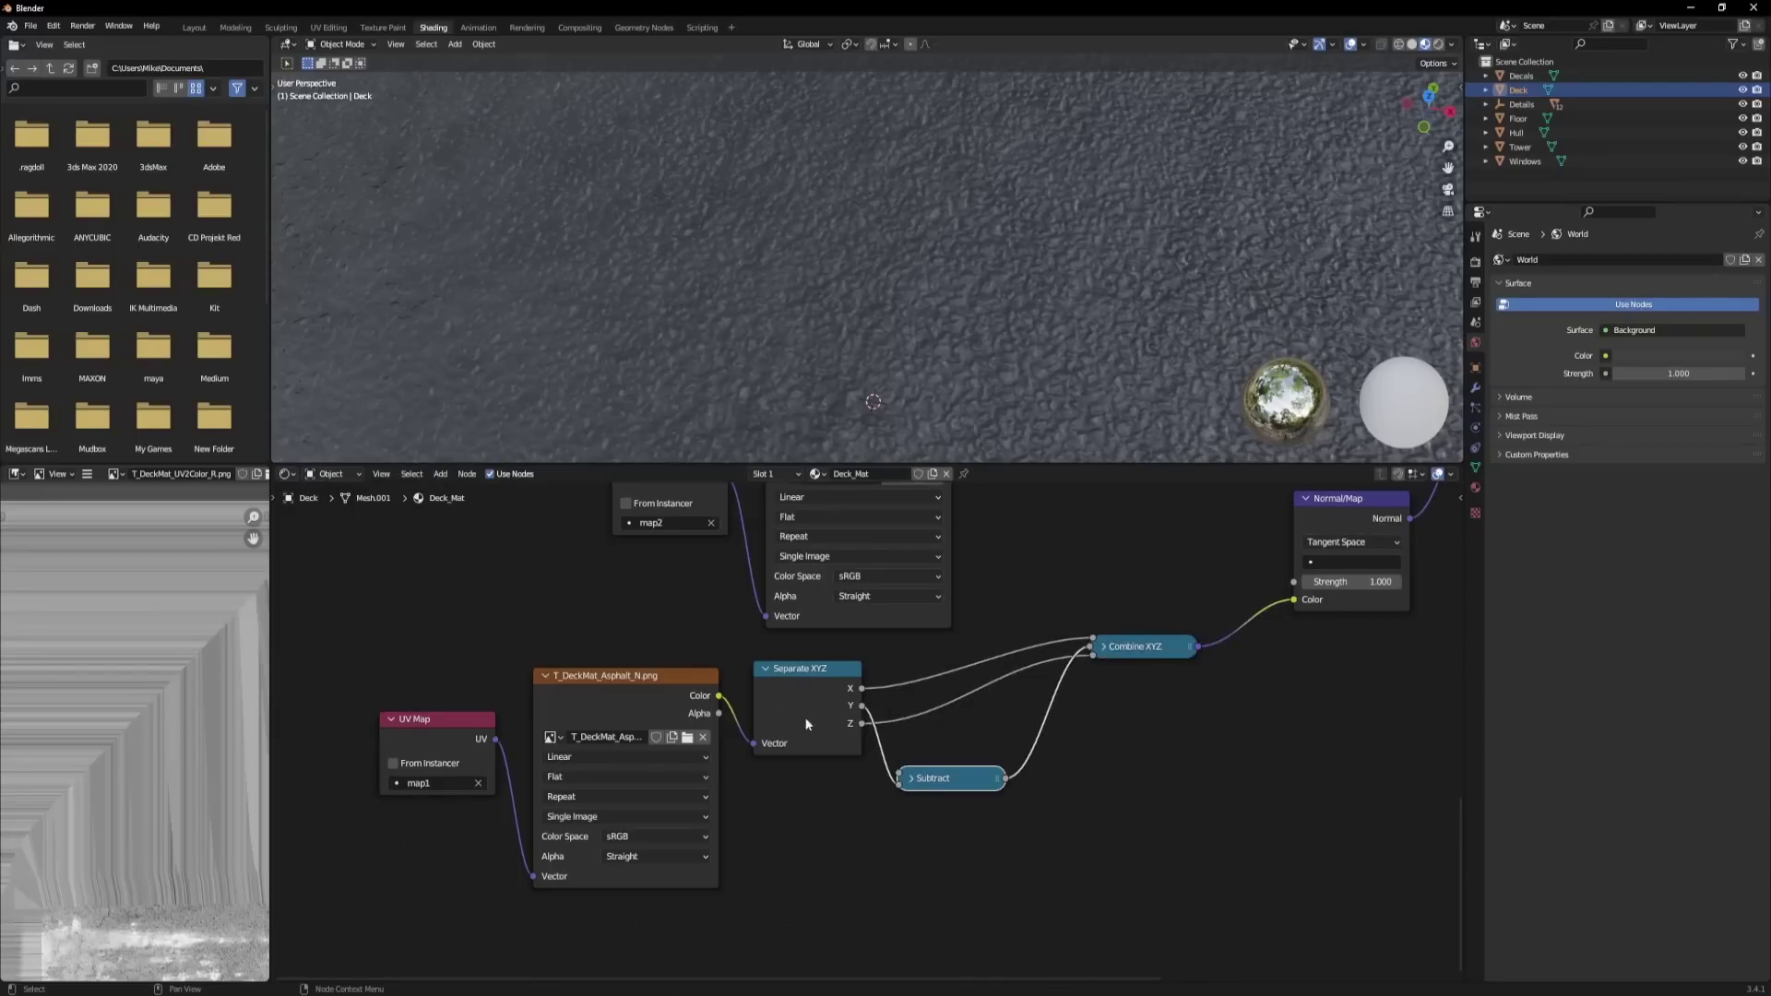
click(766, 669)
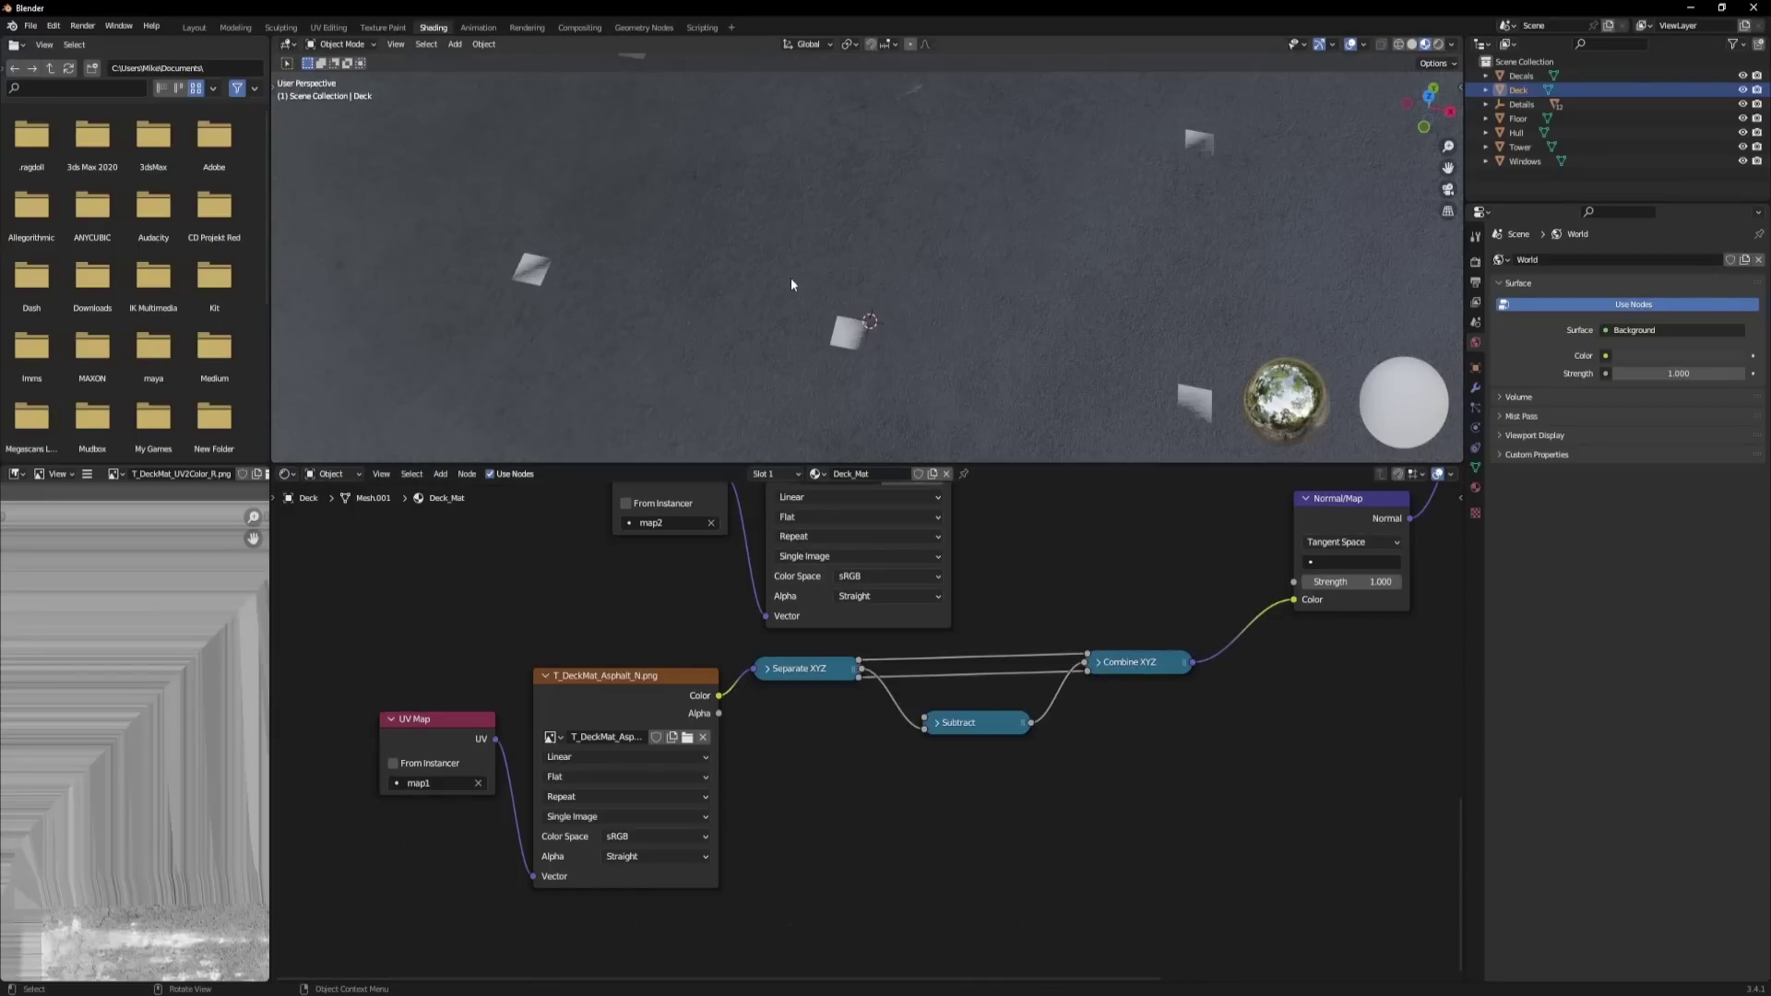
scroll(791, 283, down, 5)
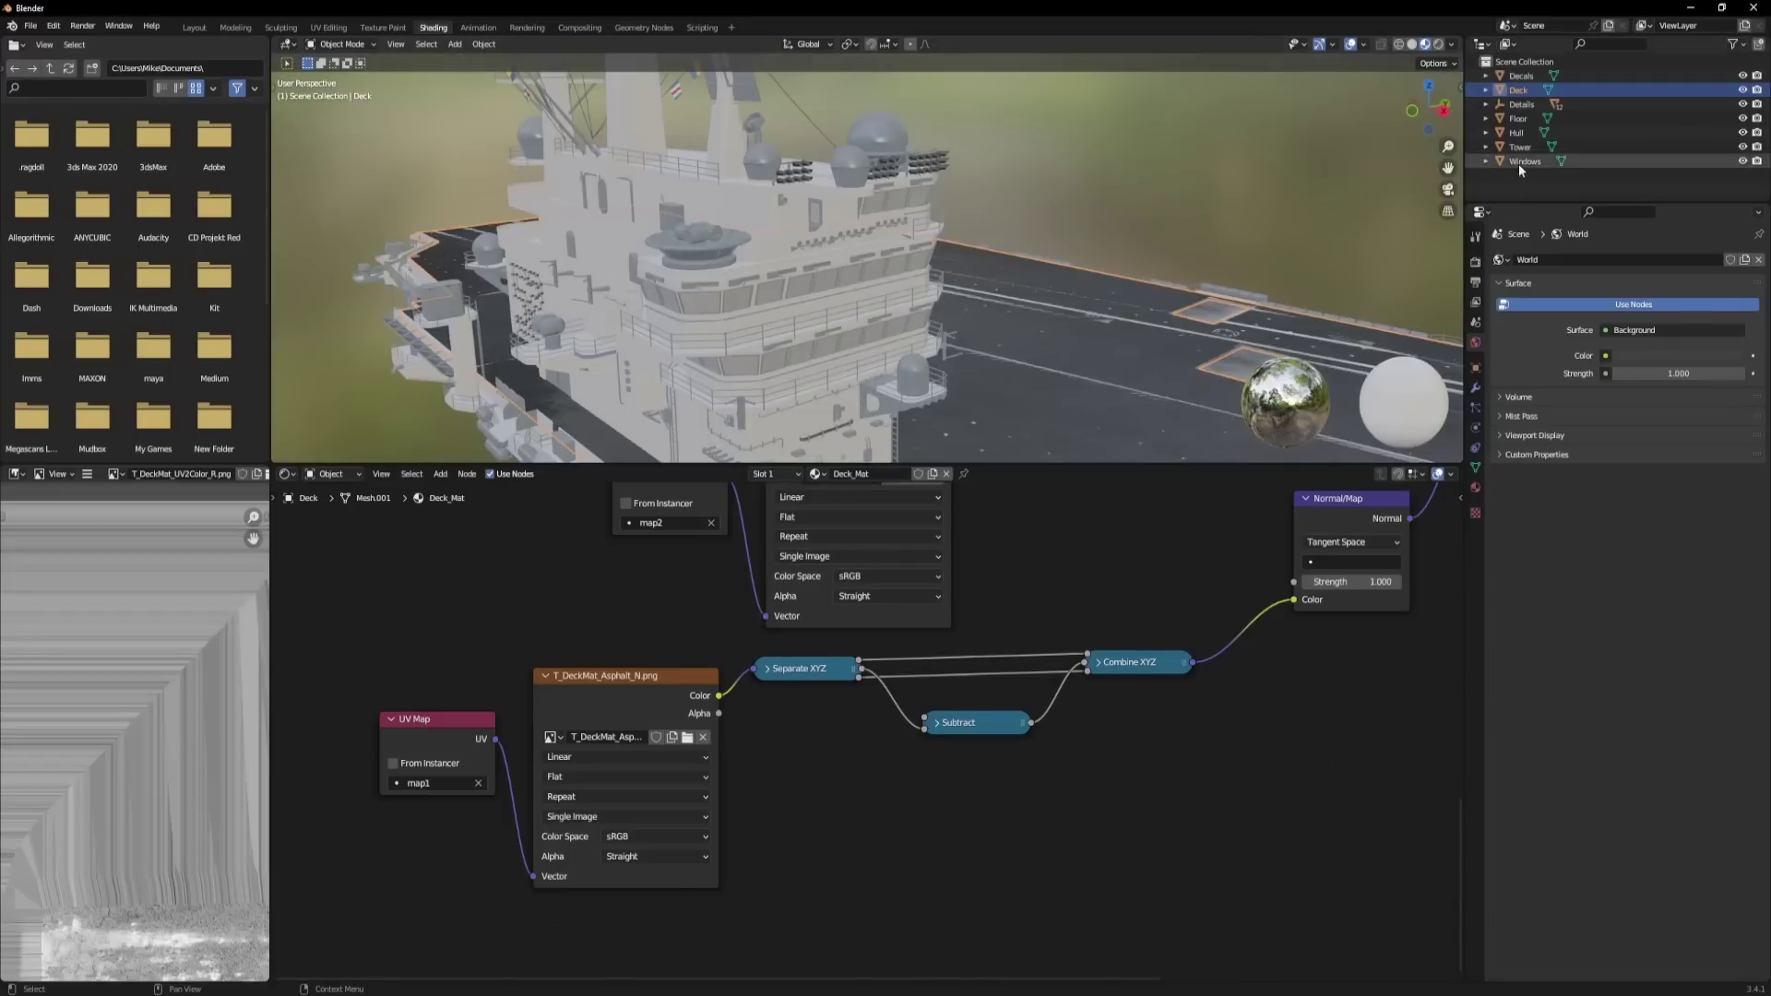
Select the Tower object and review the T_Tower texture files in the PNG_Maps folder in File Explorer.
click(1526, 147)
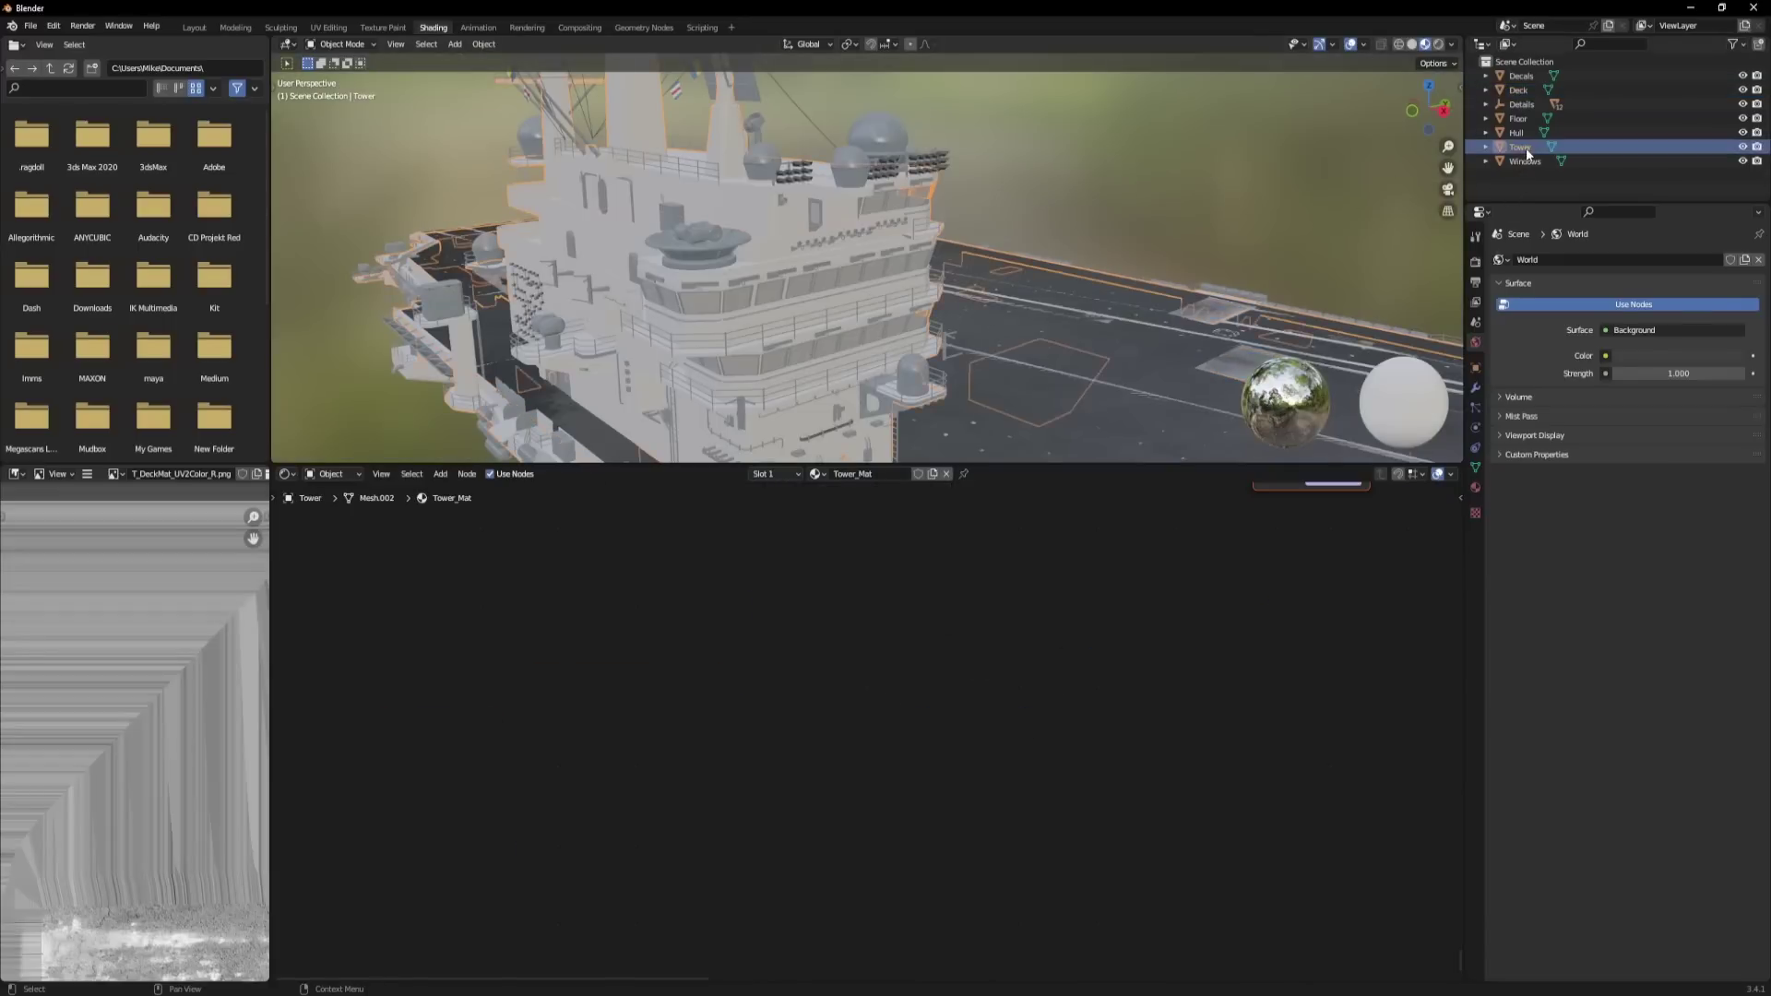
key(alt+Tab)
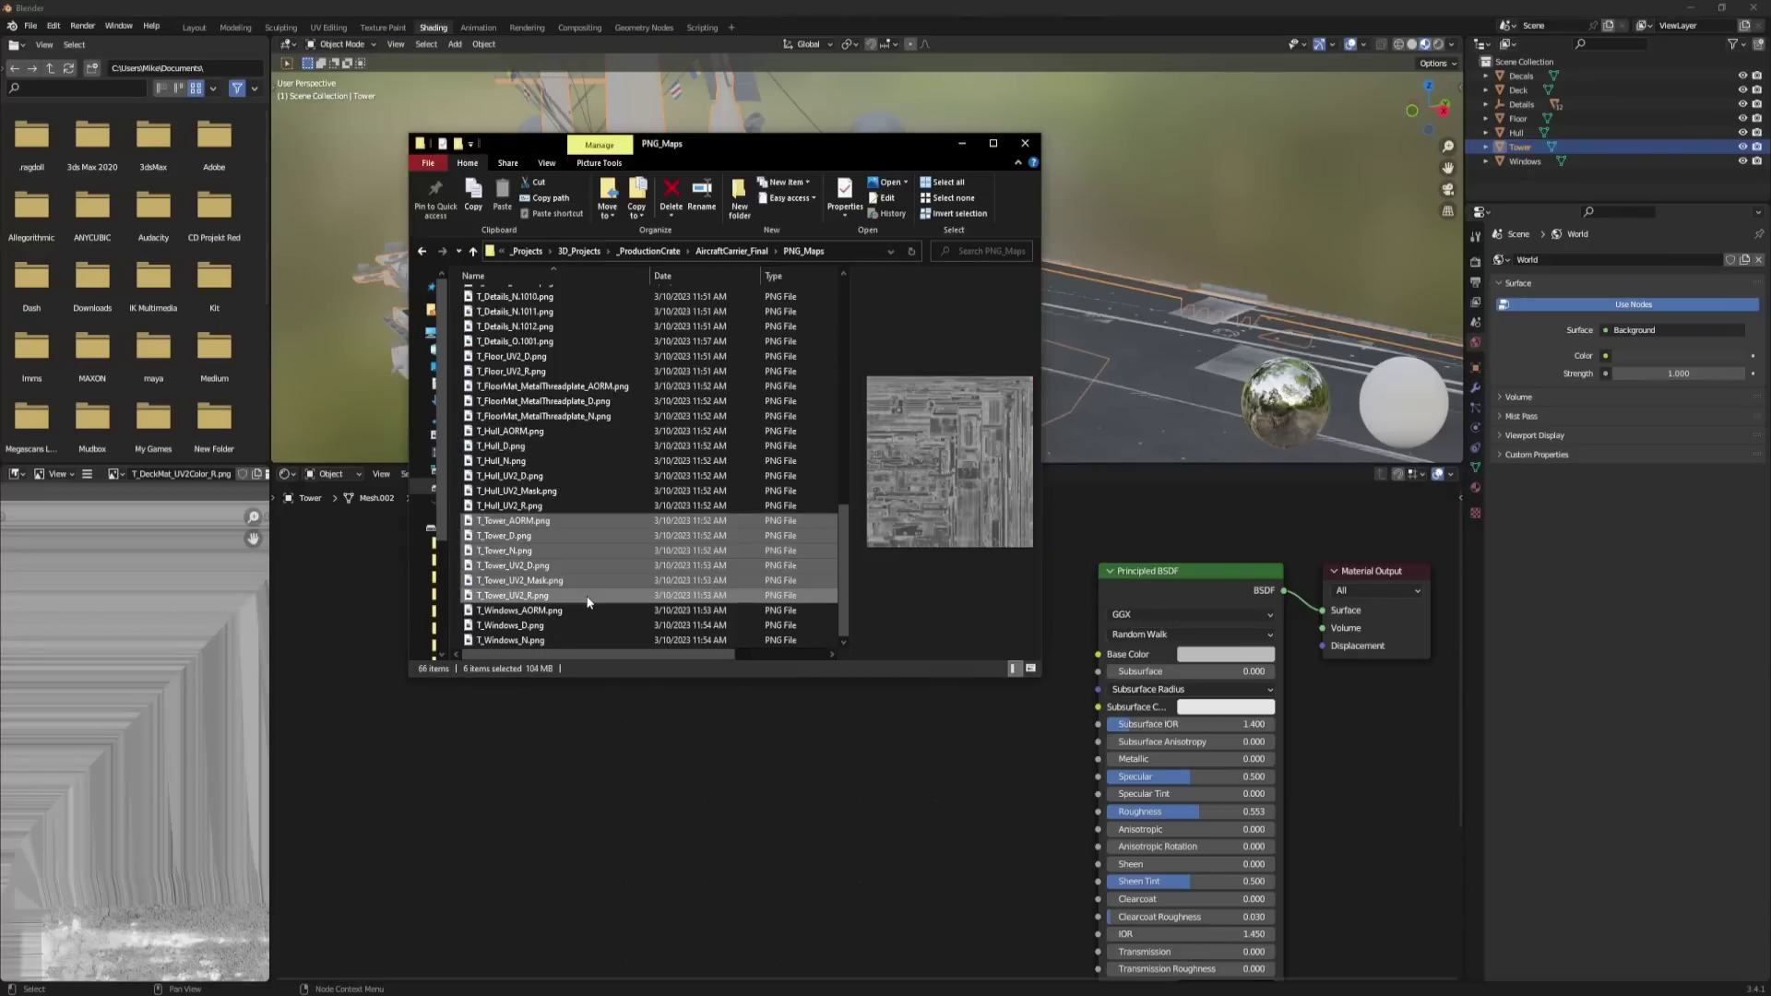
click(513, 581)
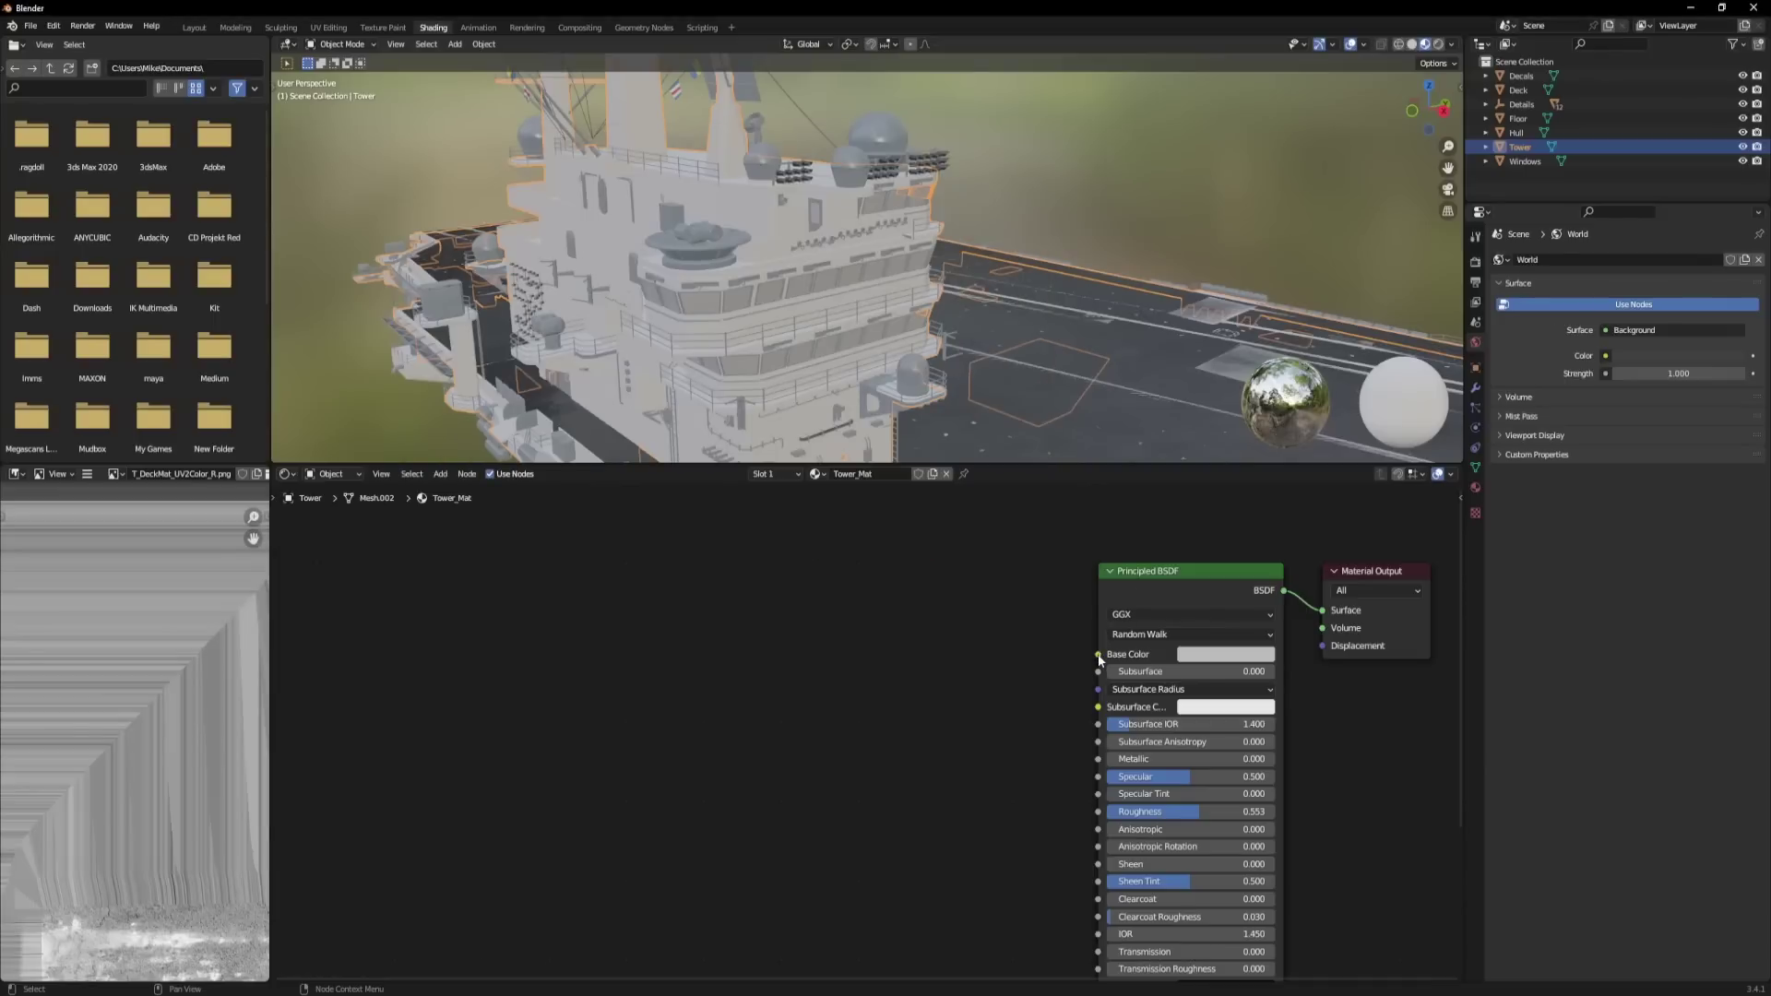
In Tower_Mat, add an Image Texture node feeding Base Color and a UV Map node feeding its Vector input.
drag(1097, 655, 785, 645)
text(im)
click(692, 670)
click(707, 630)
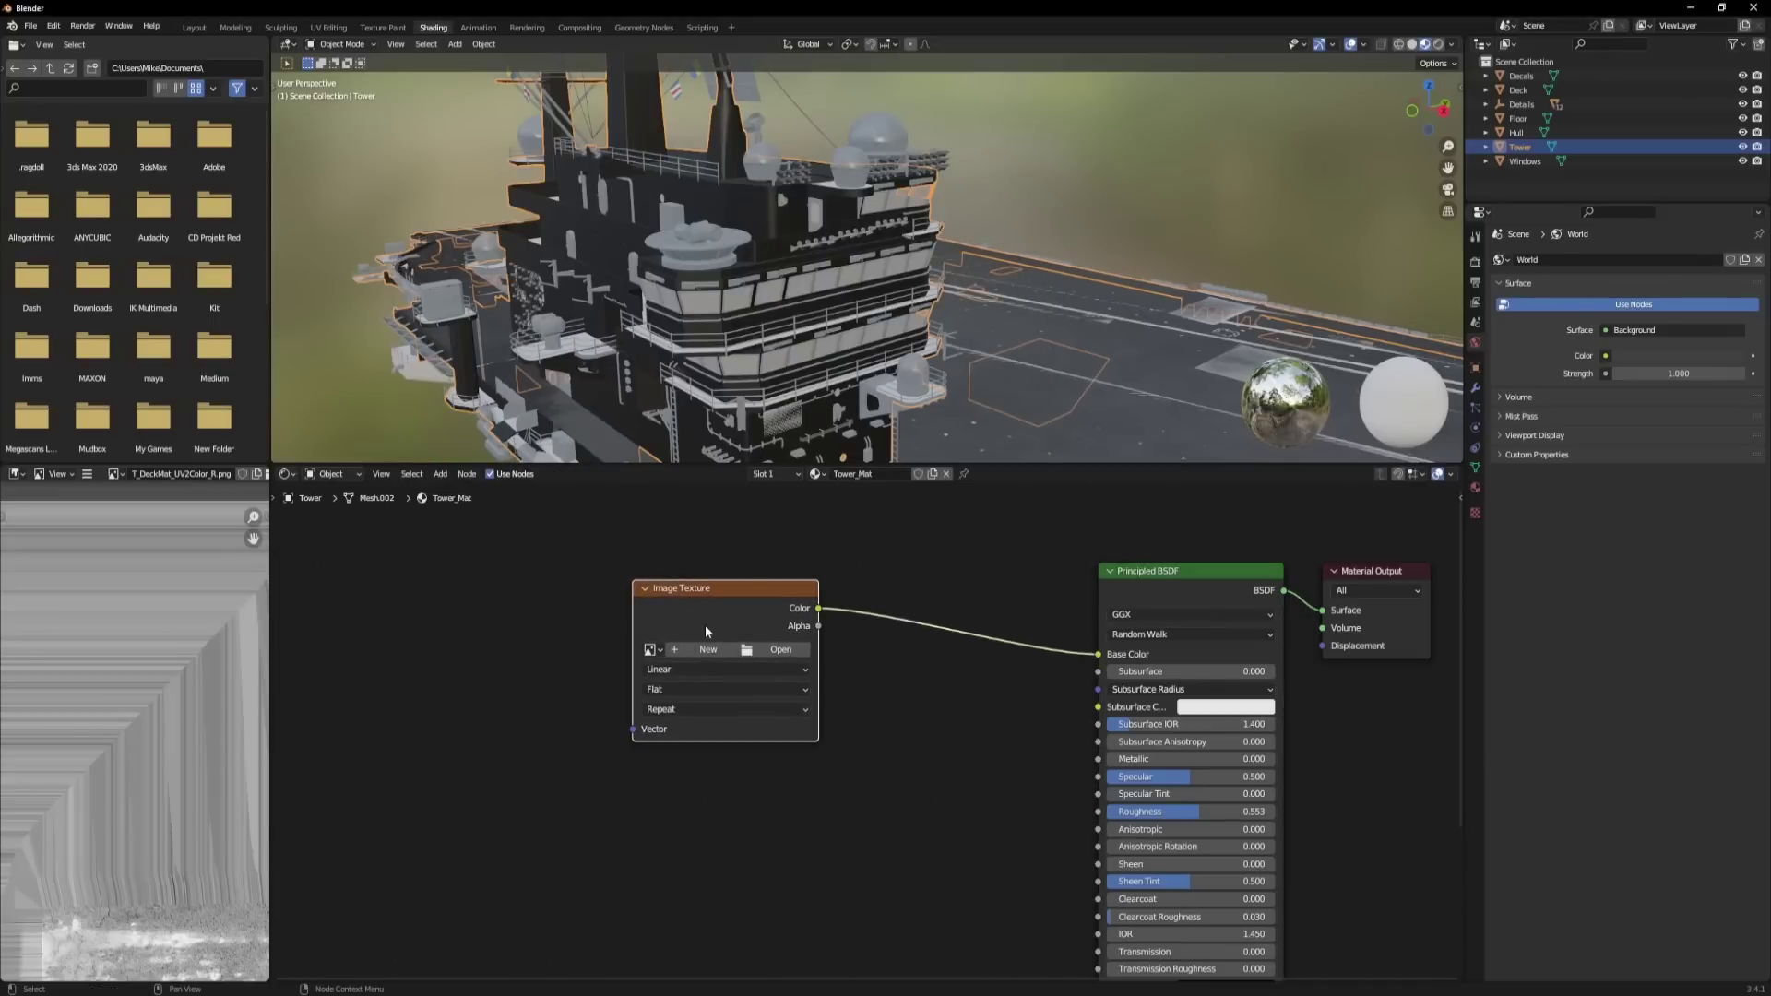
drag(634, 731, 362, 720)
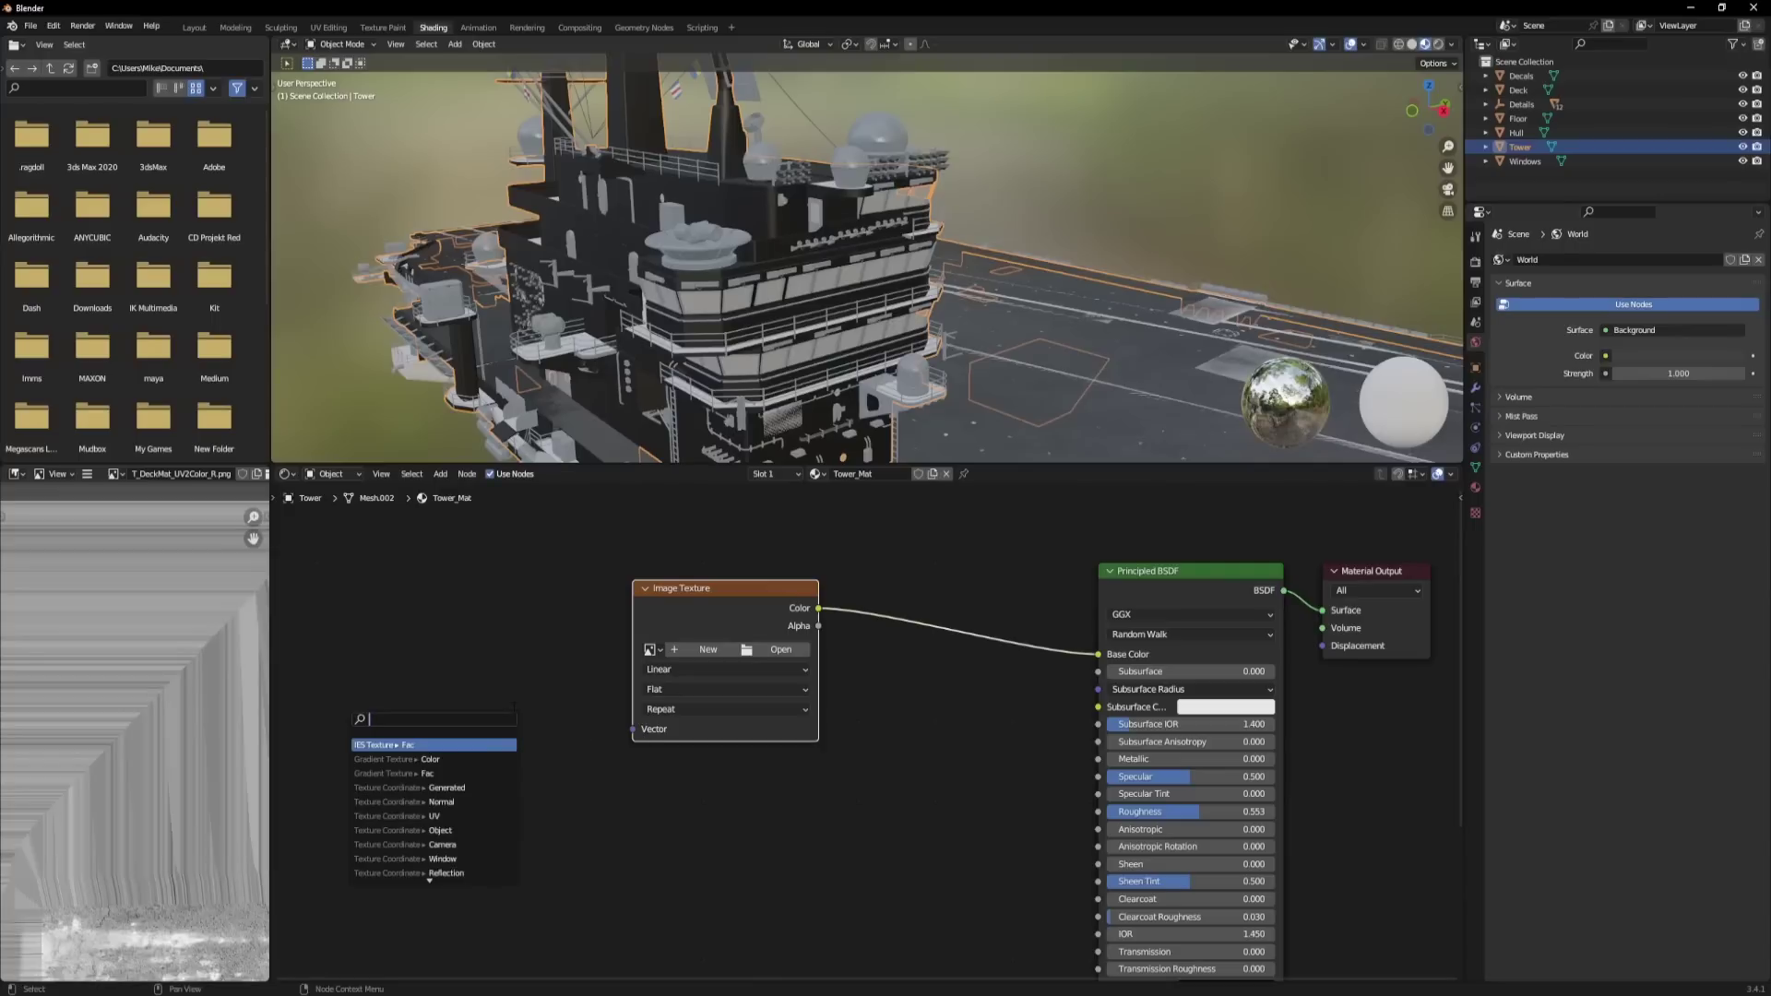
text(uv)
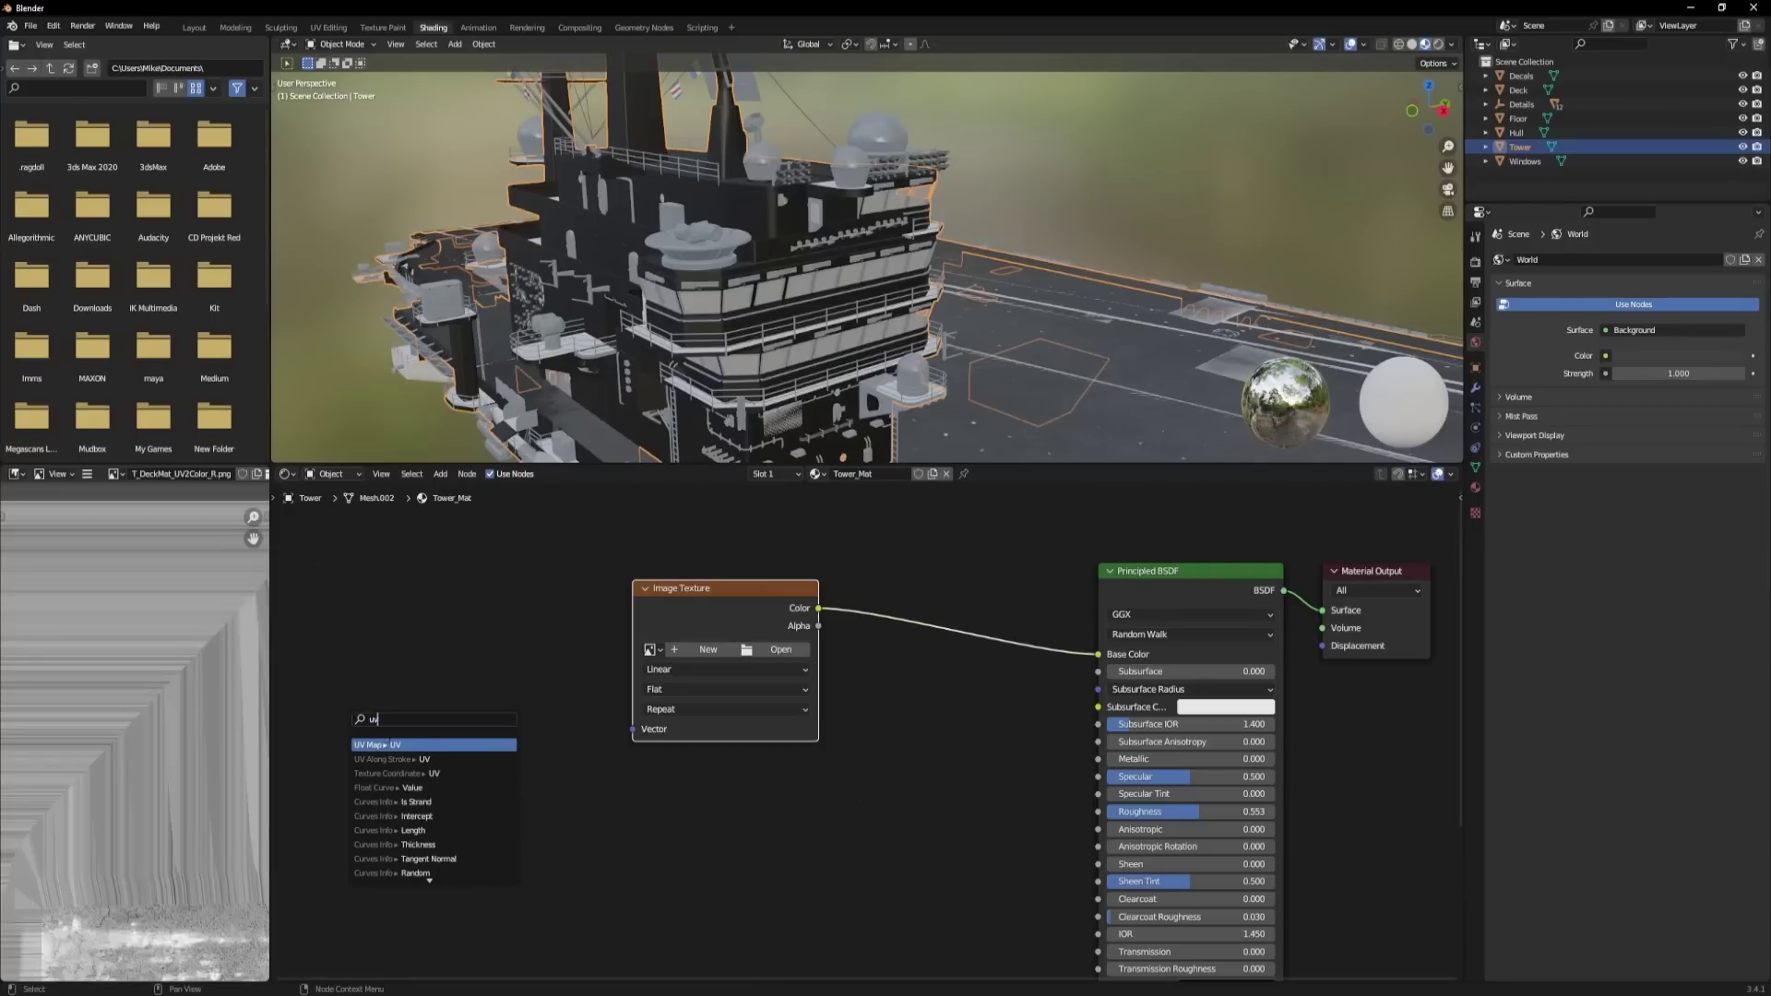
key(Return)
Load T_Tower_D.png from the PNG_Maps folder into the new Image Texture node.
click(773, 649)
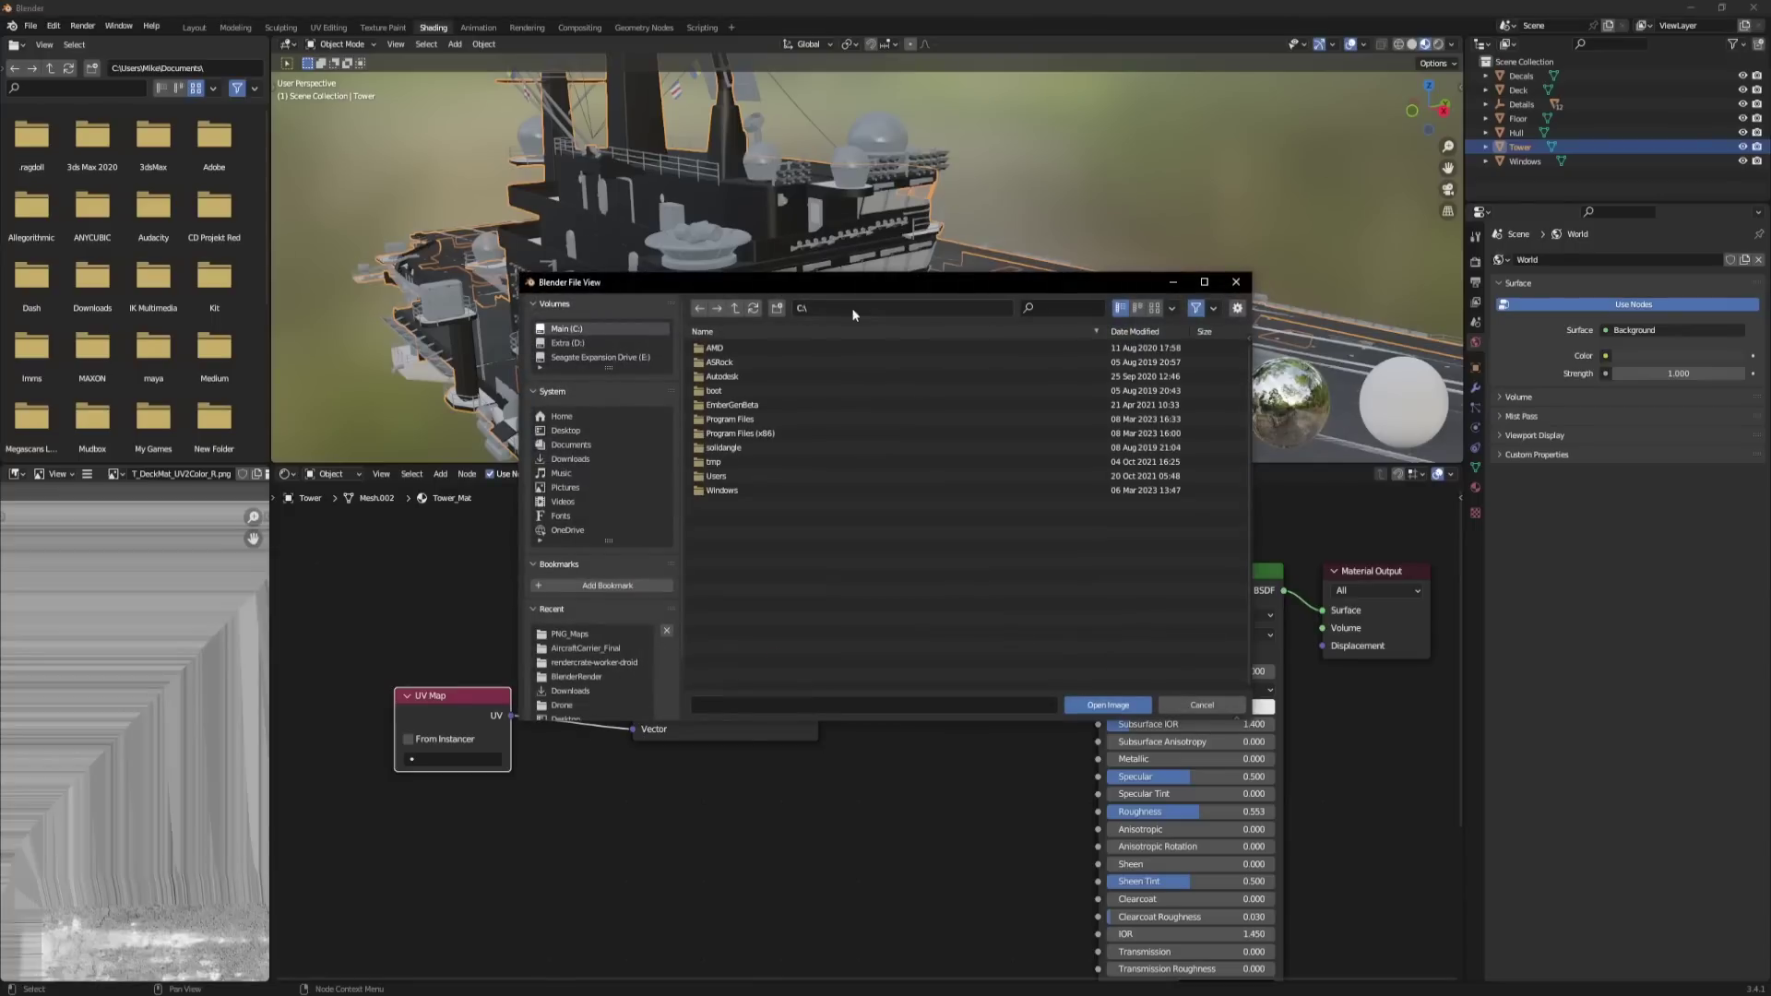
click(569, 634)
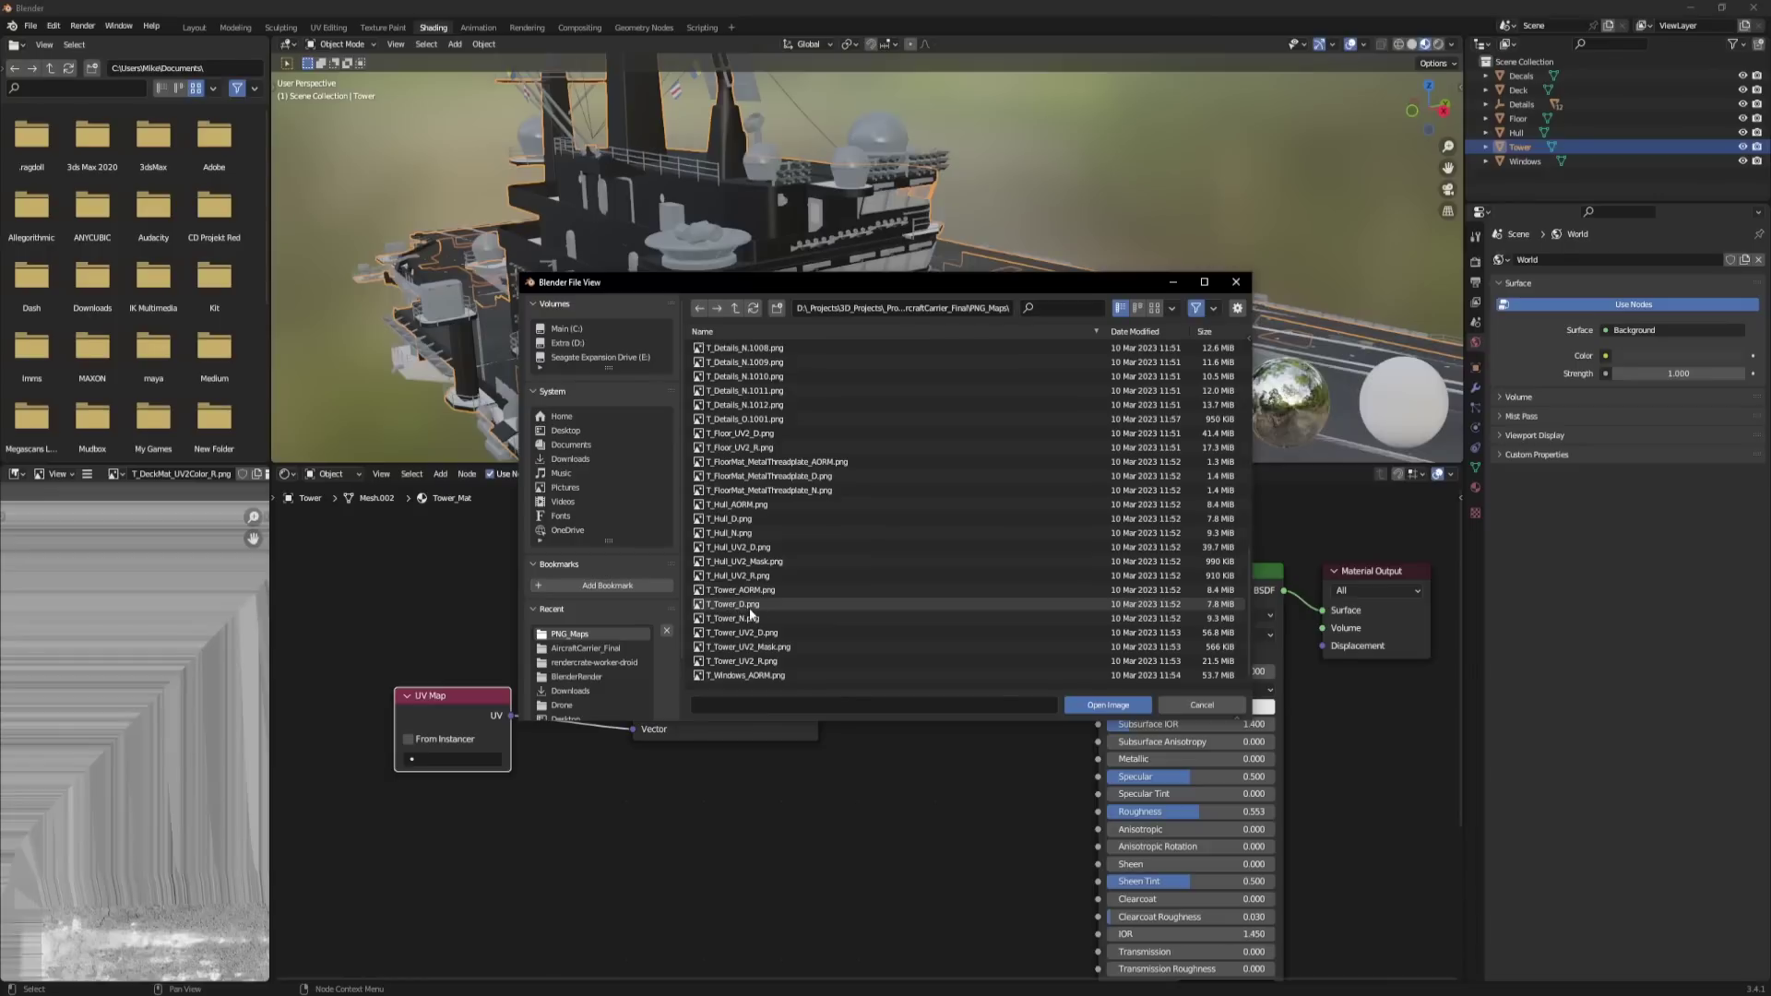
double_click(738, 604)
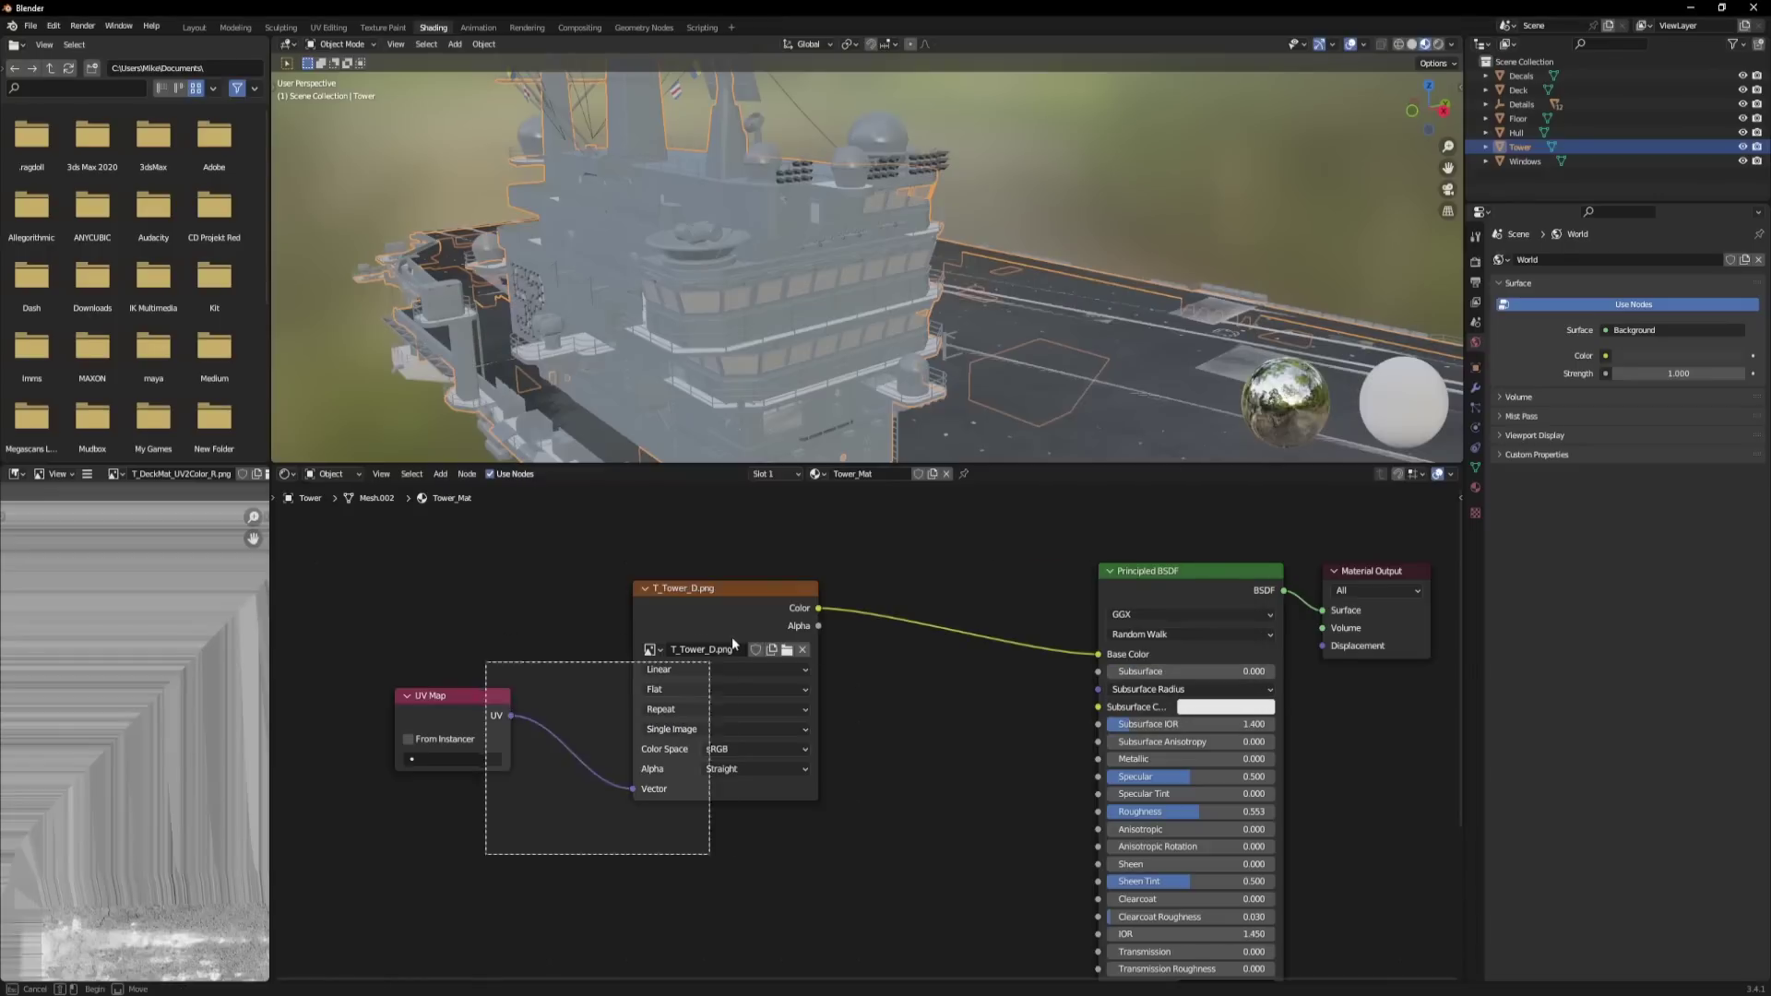
Duplicate the T_Tower_D.png texture and its UV Map node below, and load T_Tower_UV2_D.png into the copy.
middle_drag(639, 816, 742, 689)
key(shift+d)
click(722, 969)
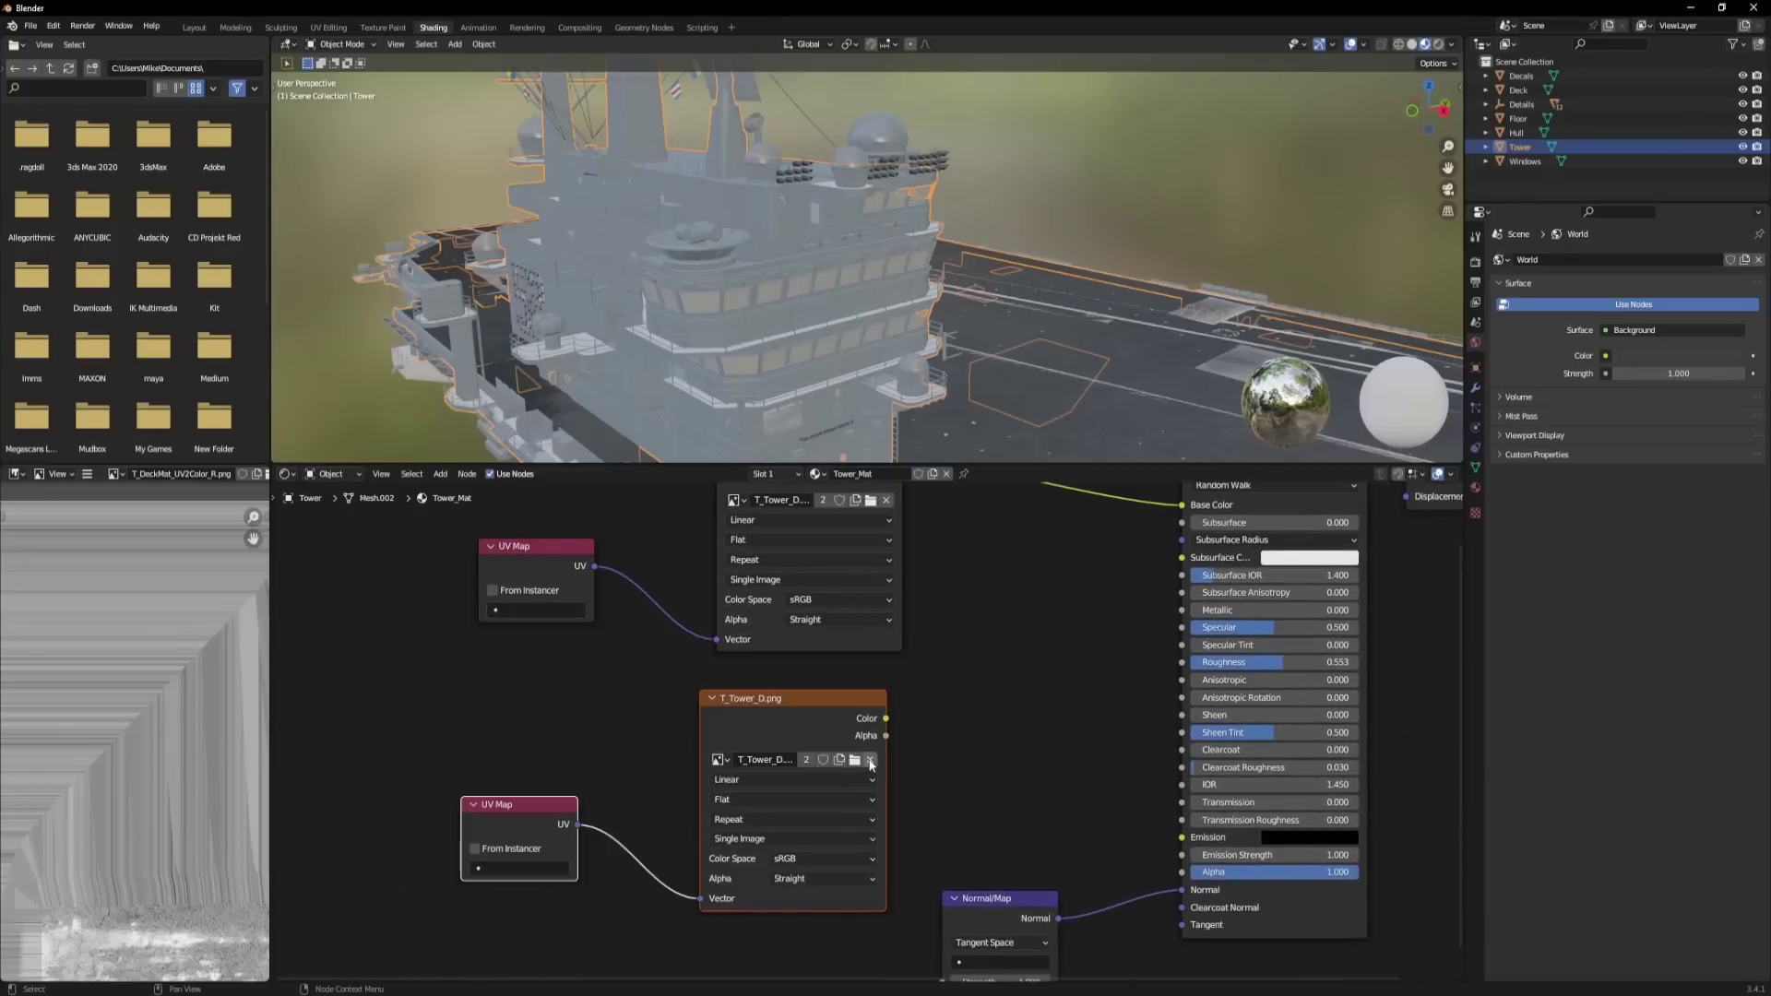
click(869, 761)
click(849, 762)
click(849, 760)
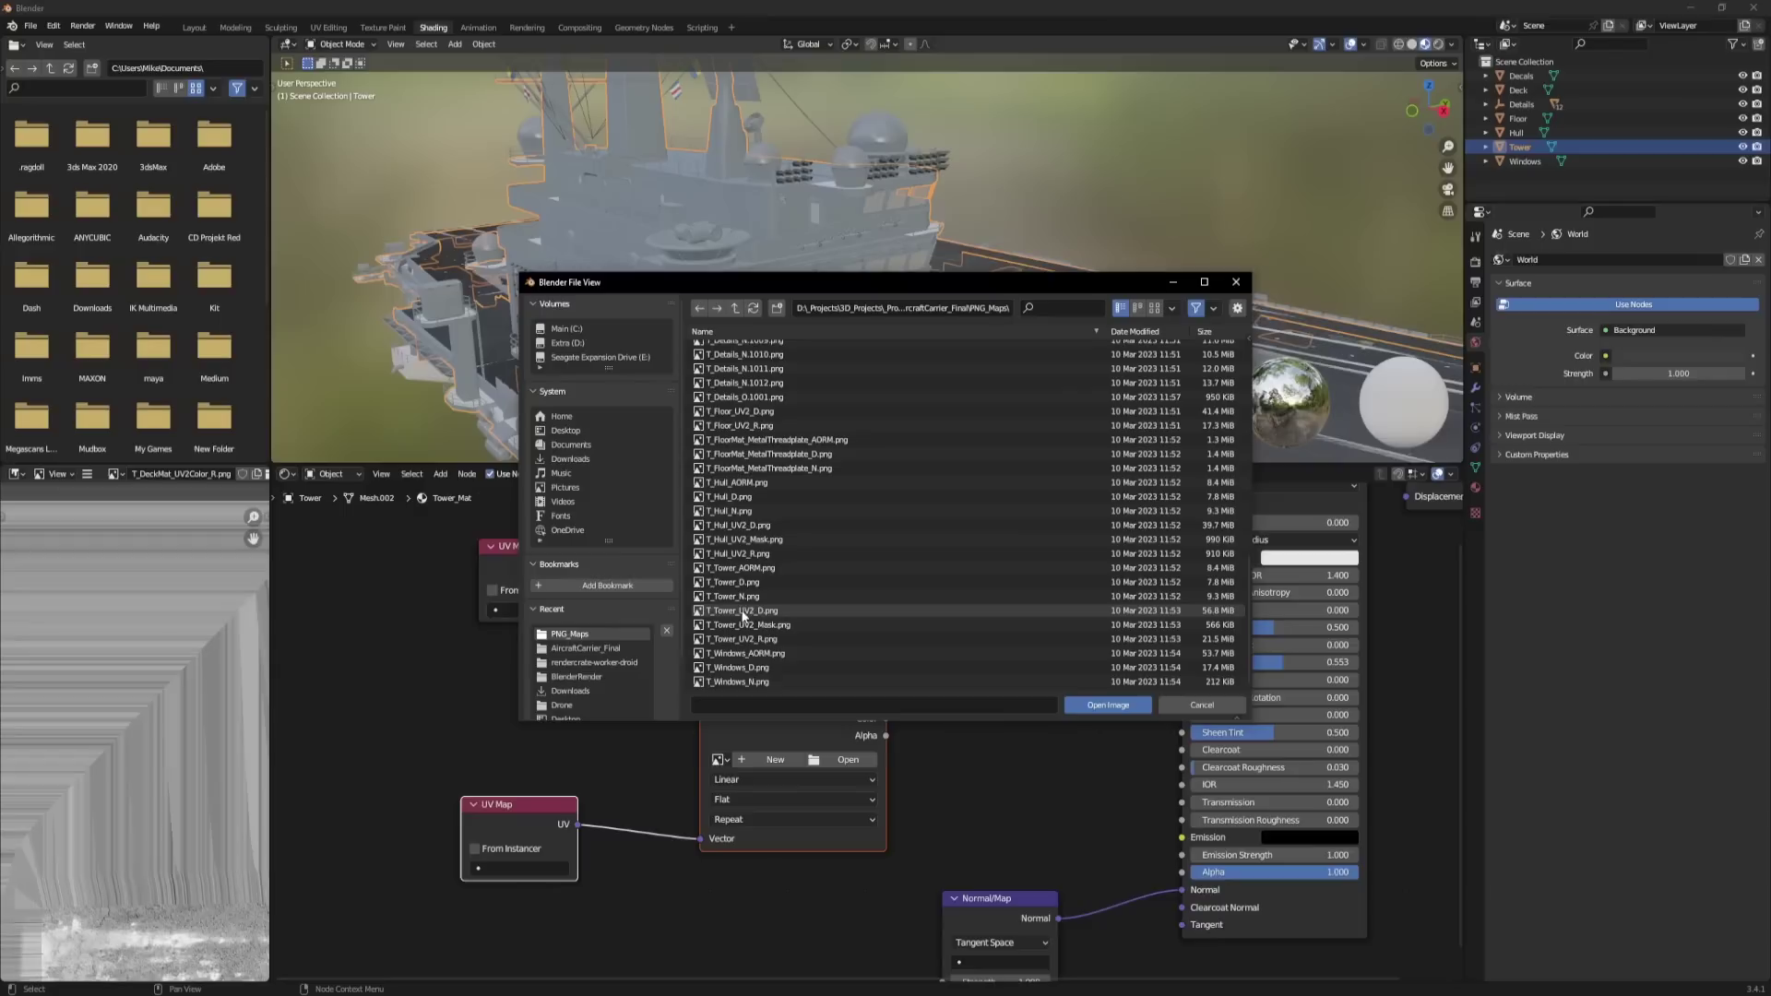
double_click(743, 611)
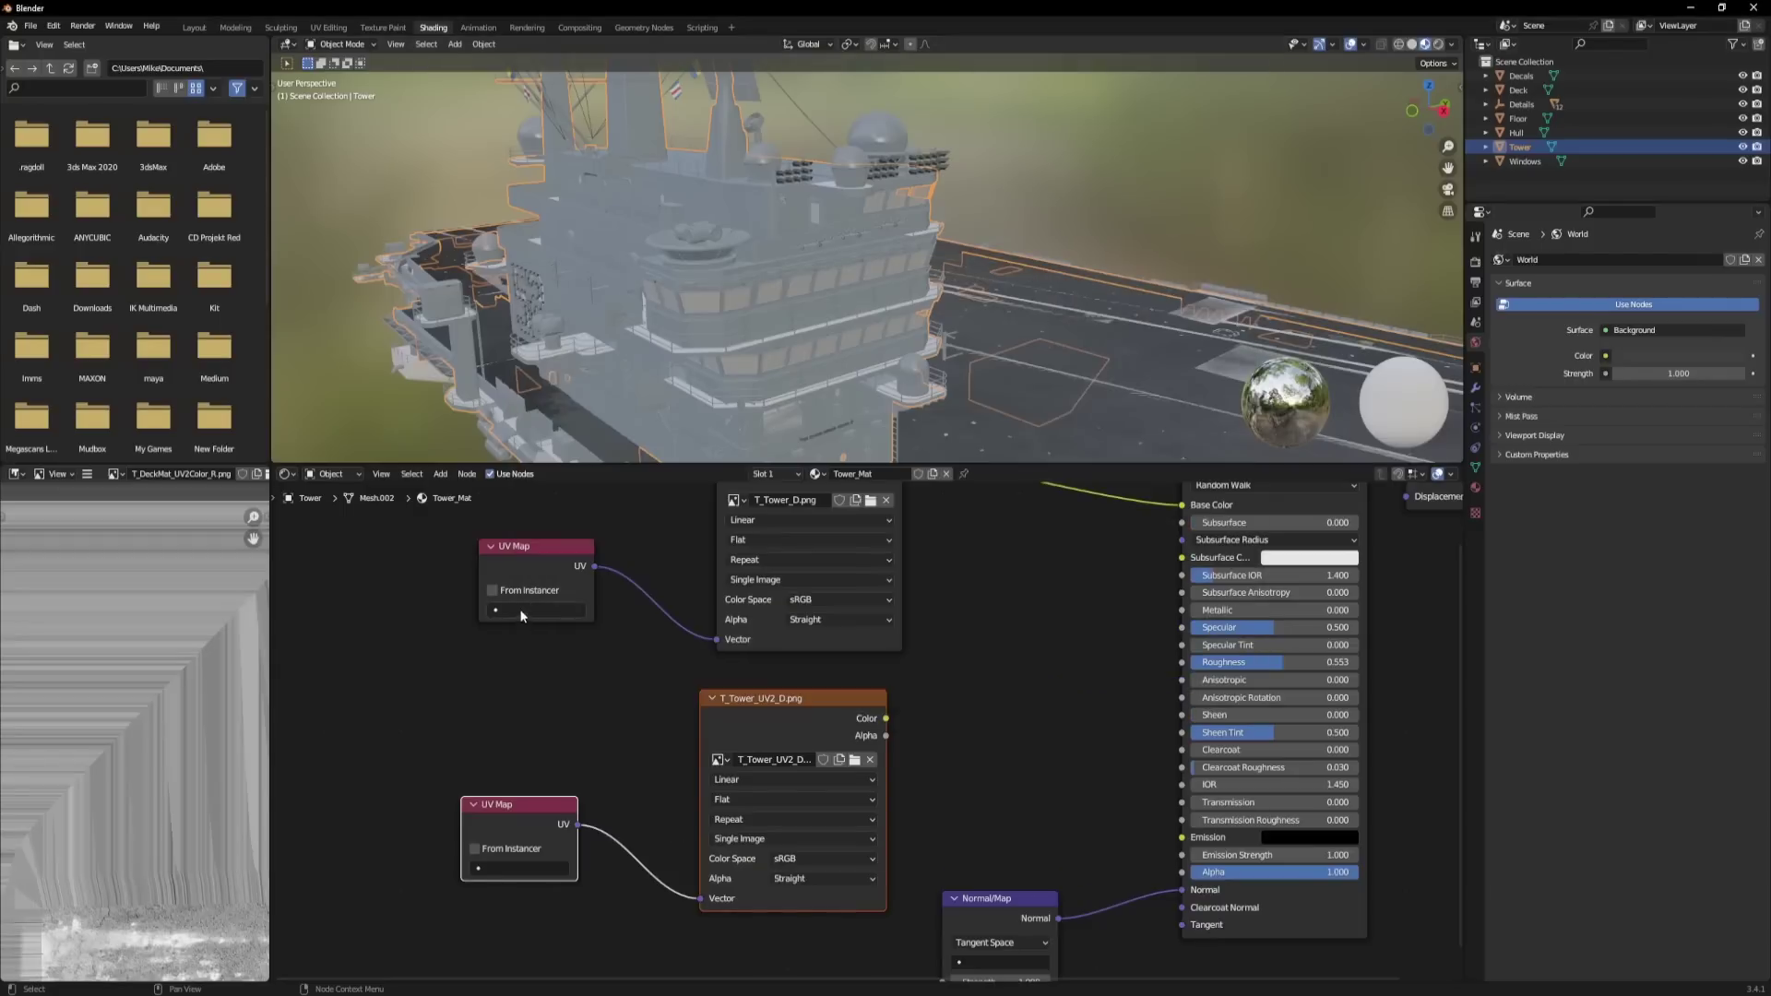
Set T_Tower_D.png's UV Map node to map1 and T_Tower_UV2_D.png's to map2, and arrange the nodes.
click(521, 613)
click(516, 628)
click(517, 868)
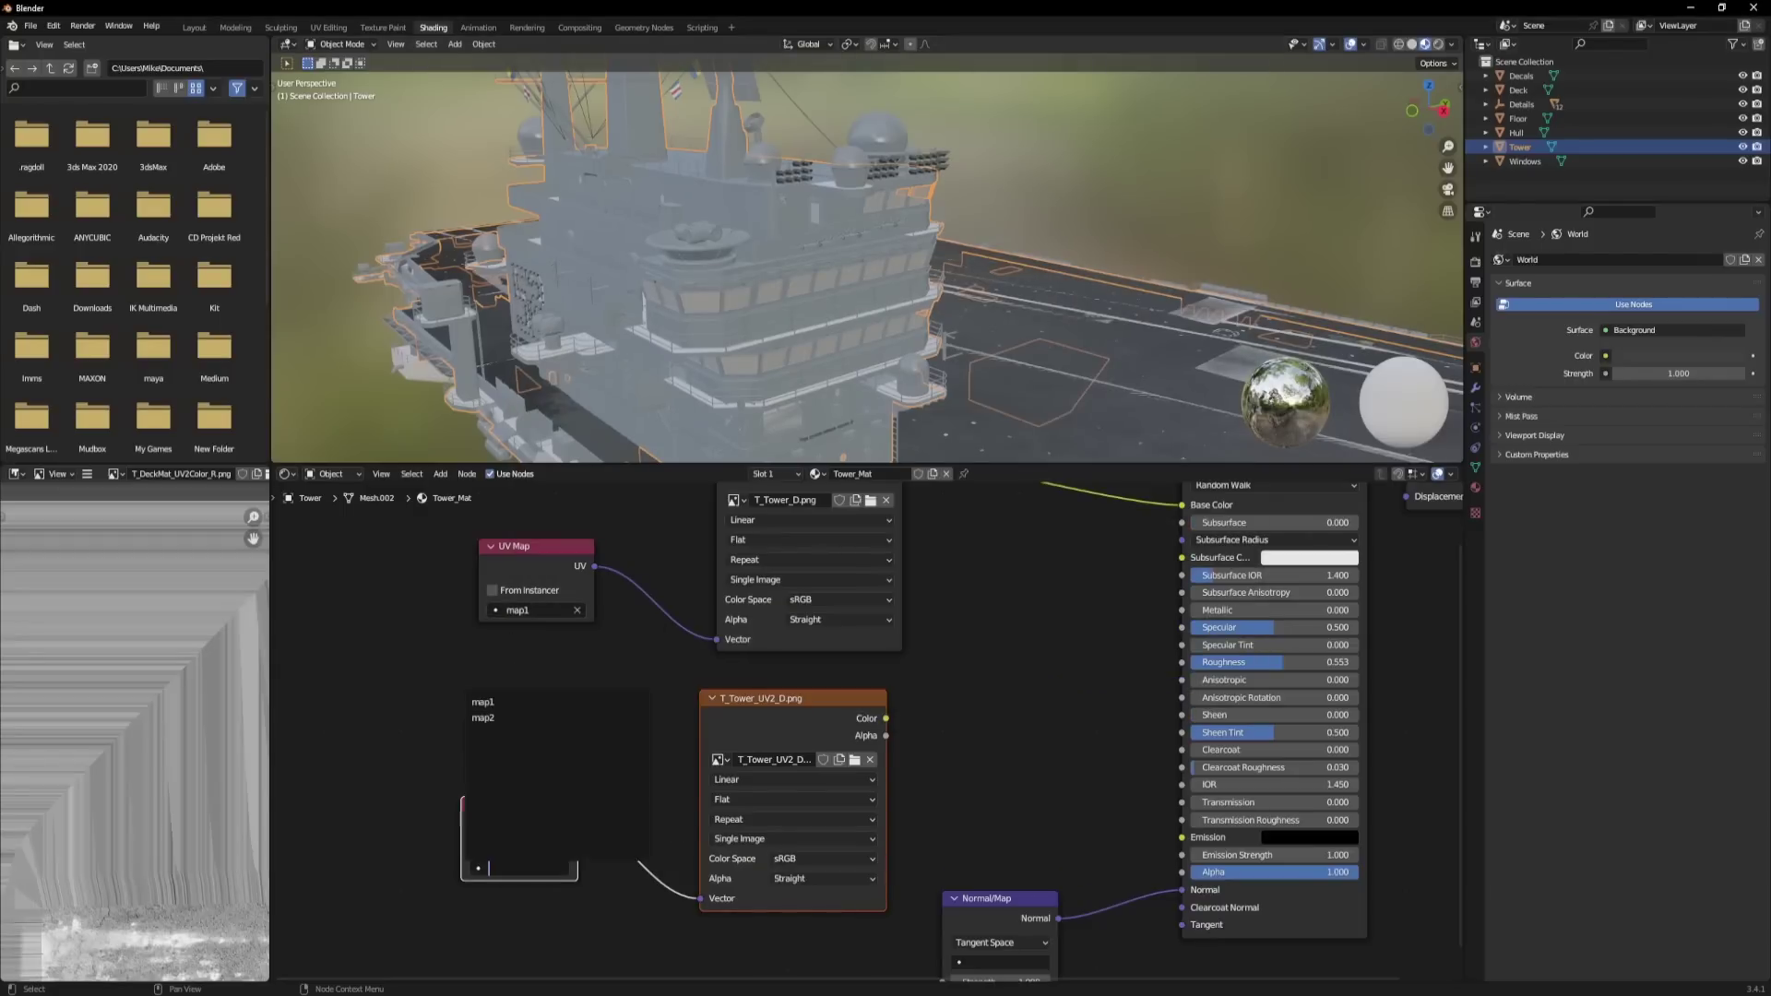
click(483, 720)
drag(705, 805, 572, 779)
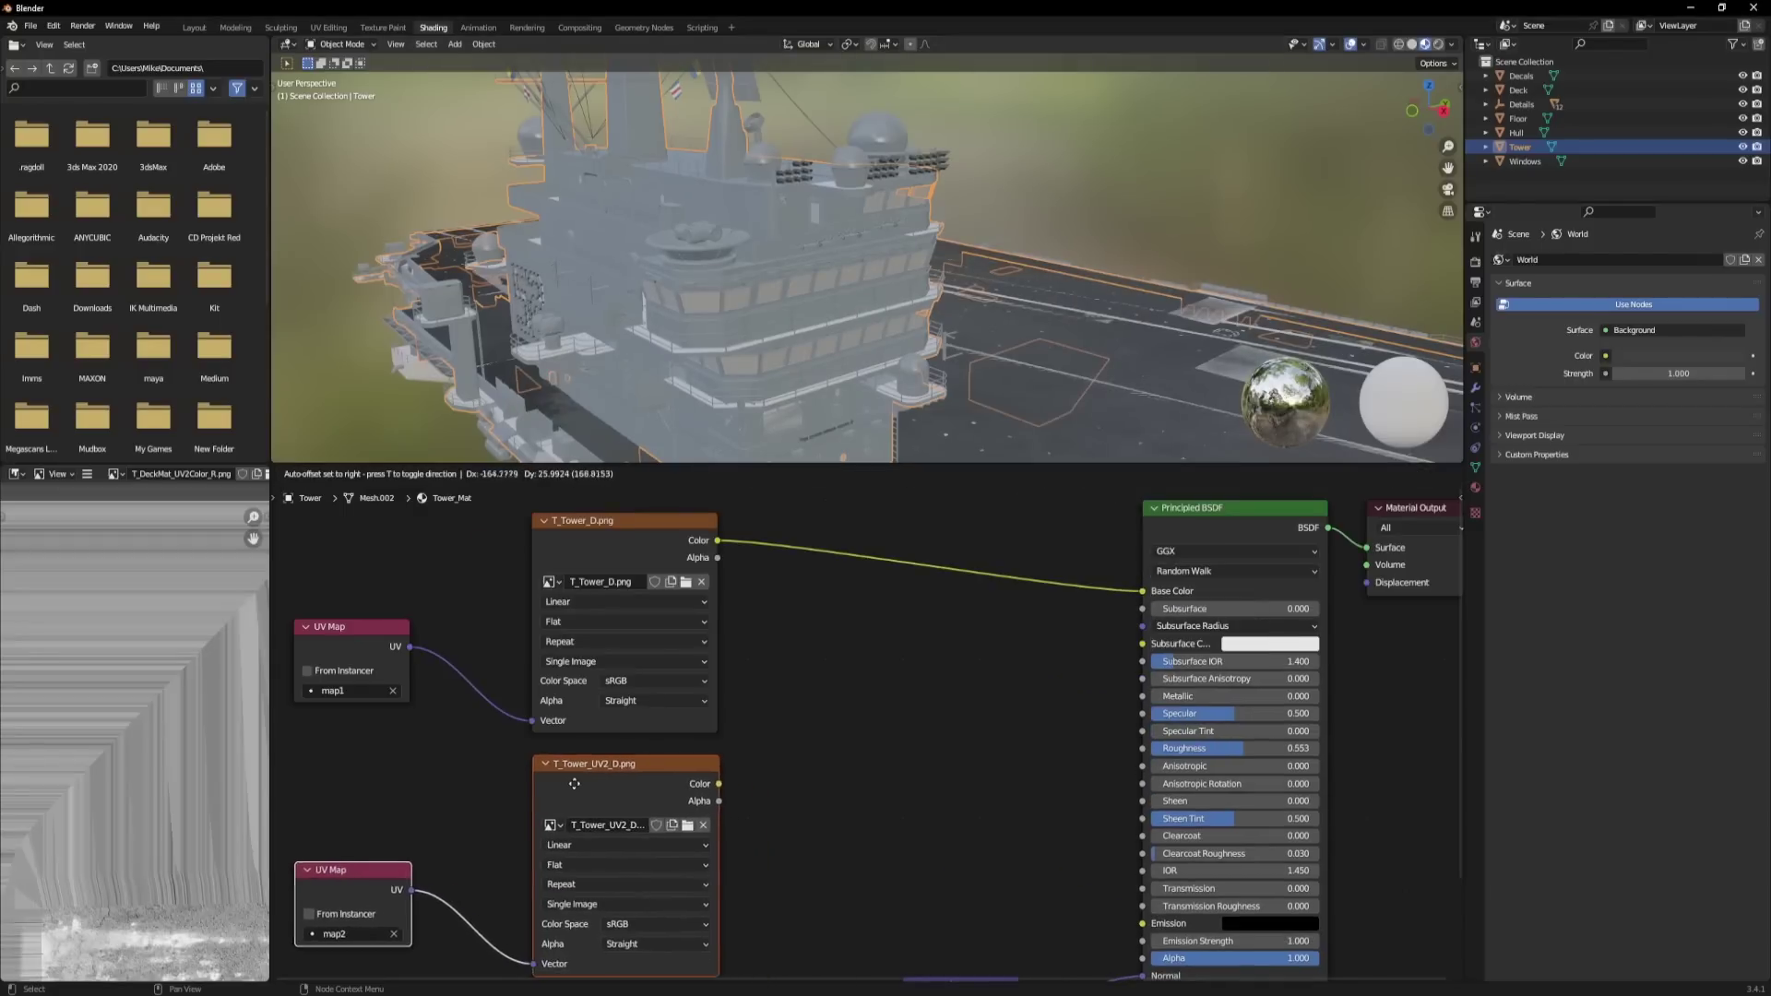
click(576, 775)
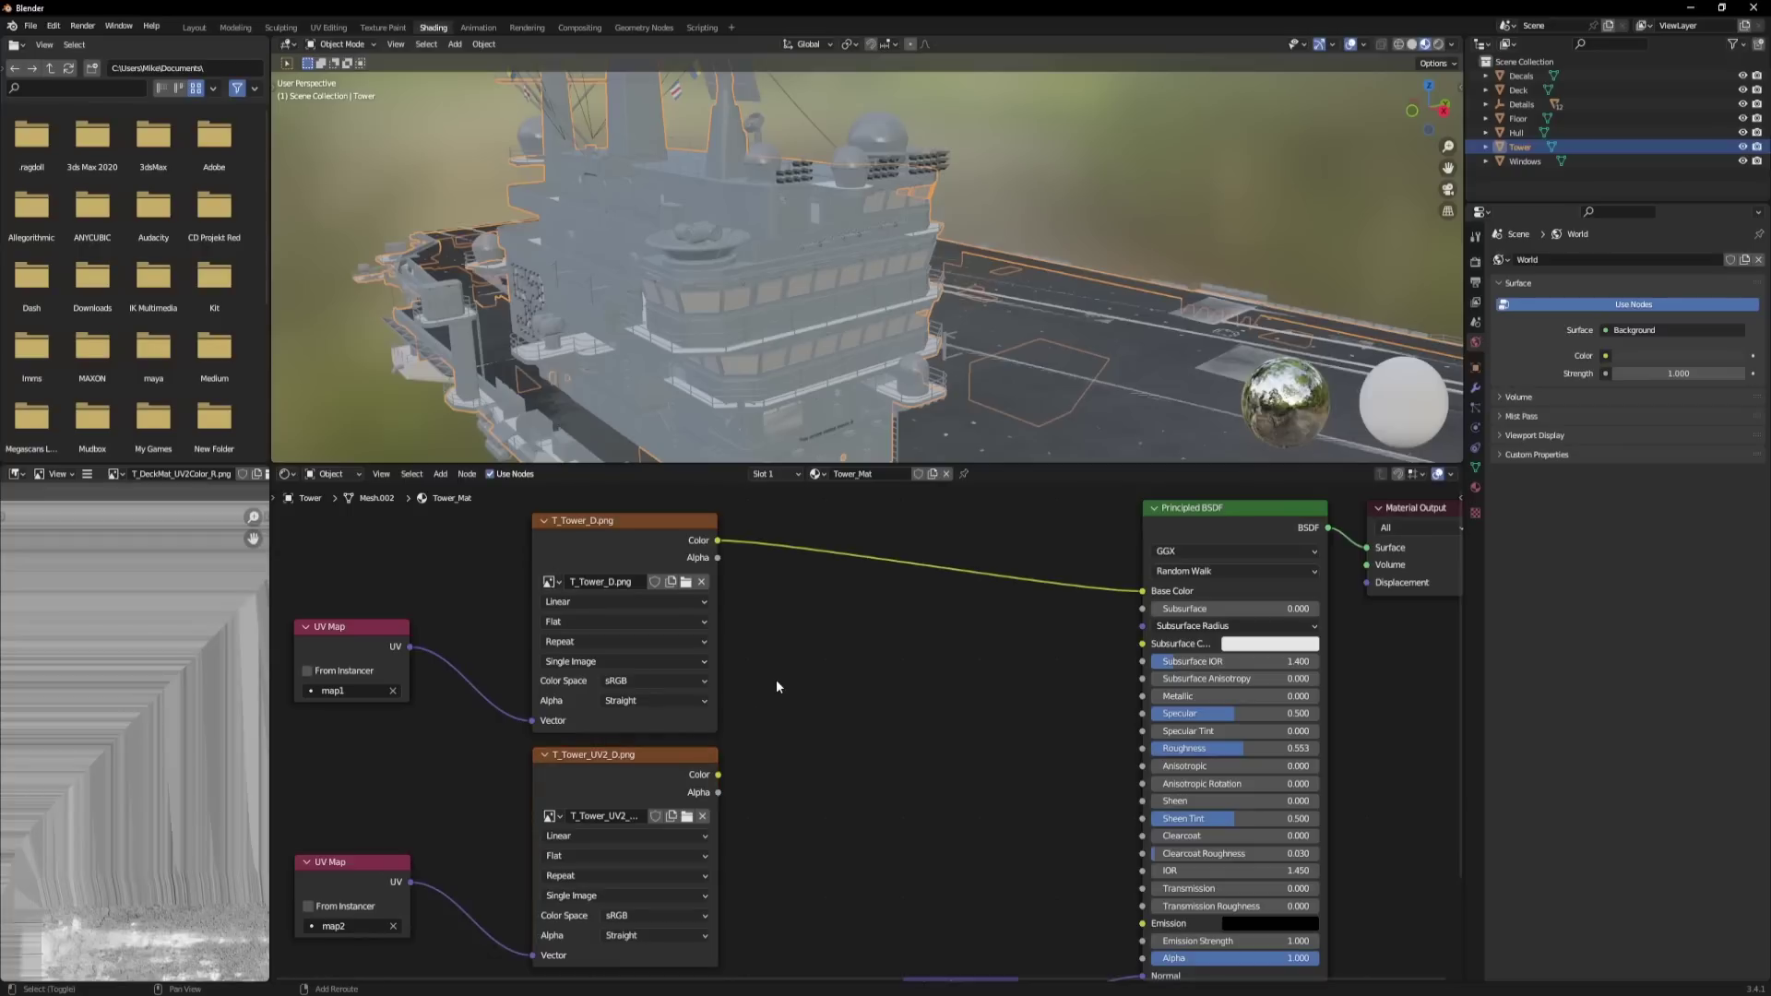
Add a Mix Color node with T_Tower_D.png's Color linked to A and T_Tower_UV2_D.png's Color linked to B.
key(shift+a)
mouse_move(777, 679)
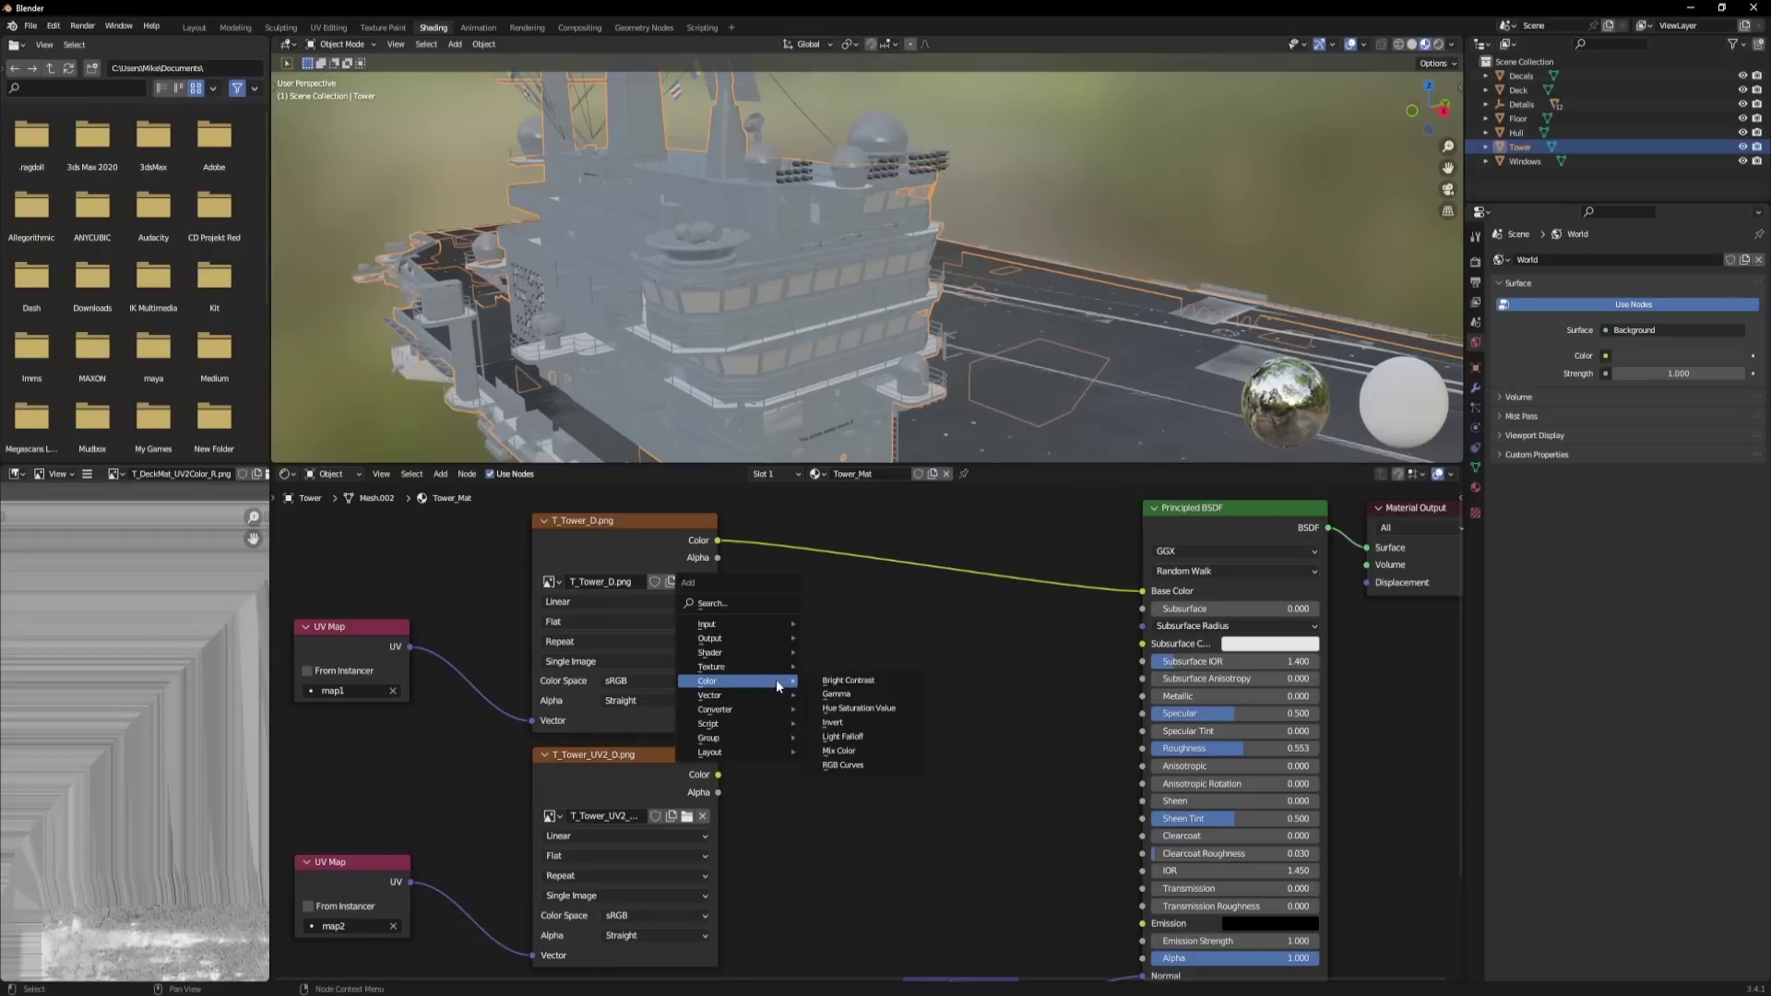
click(844, 752)
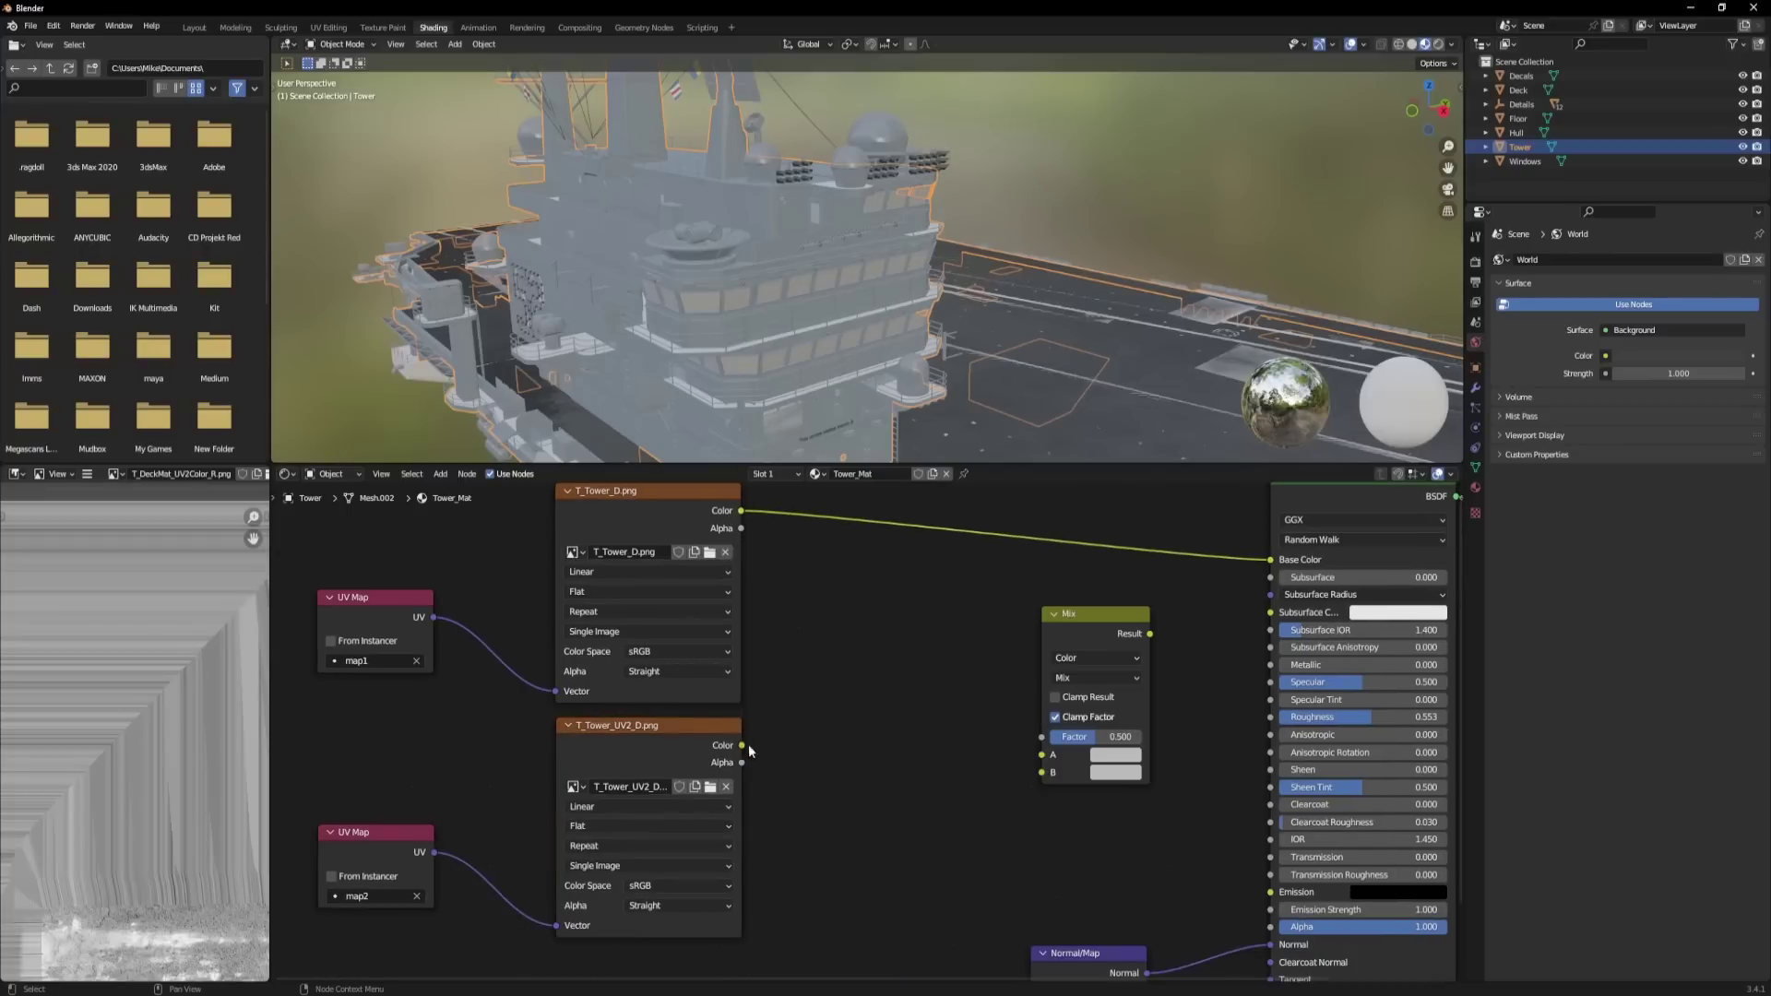
drag(743, 745, 1042, 773)
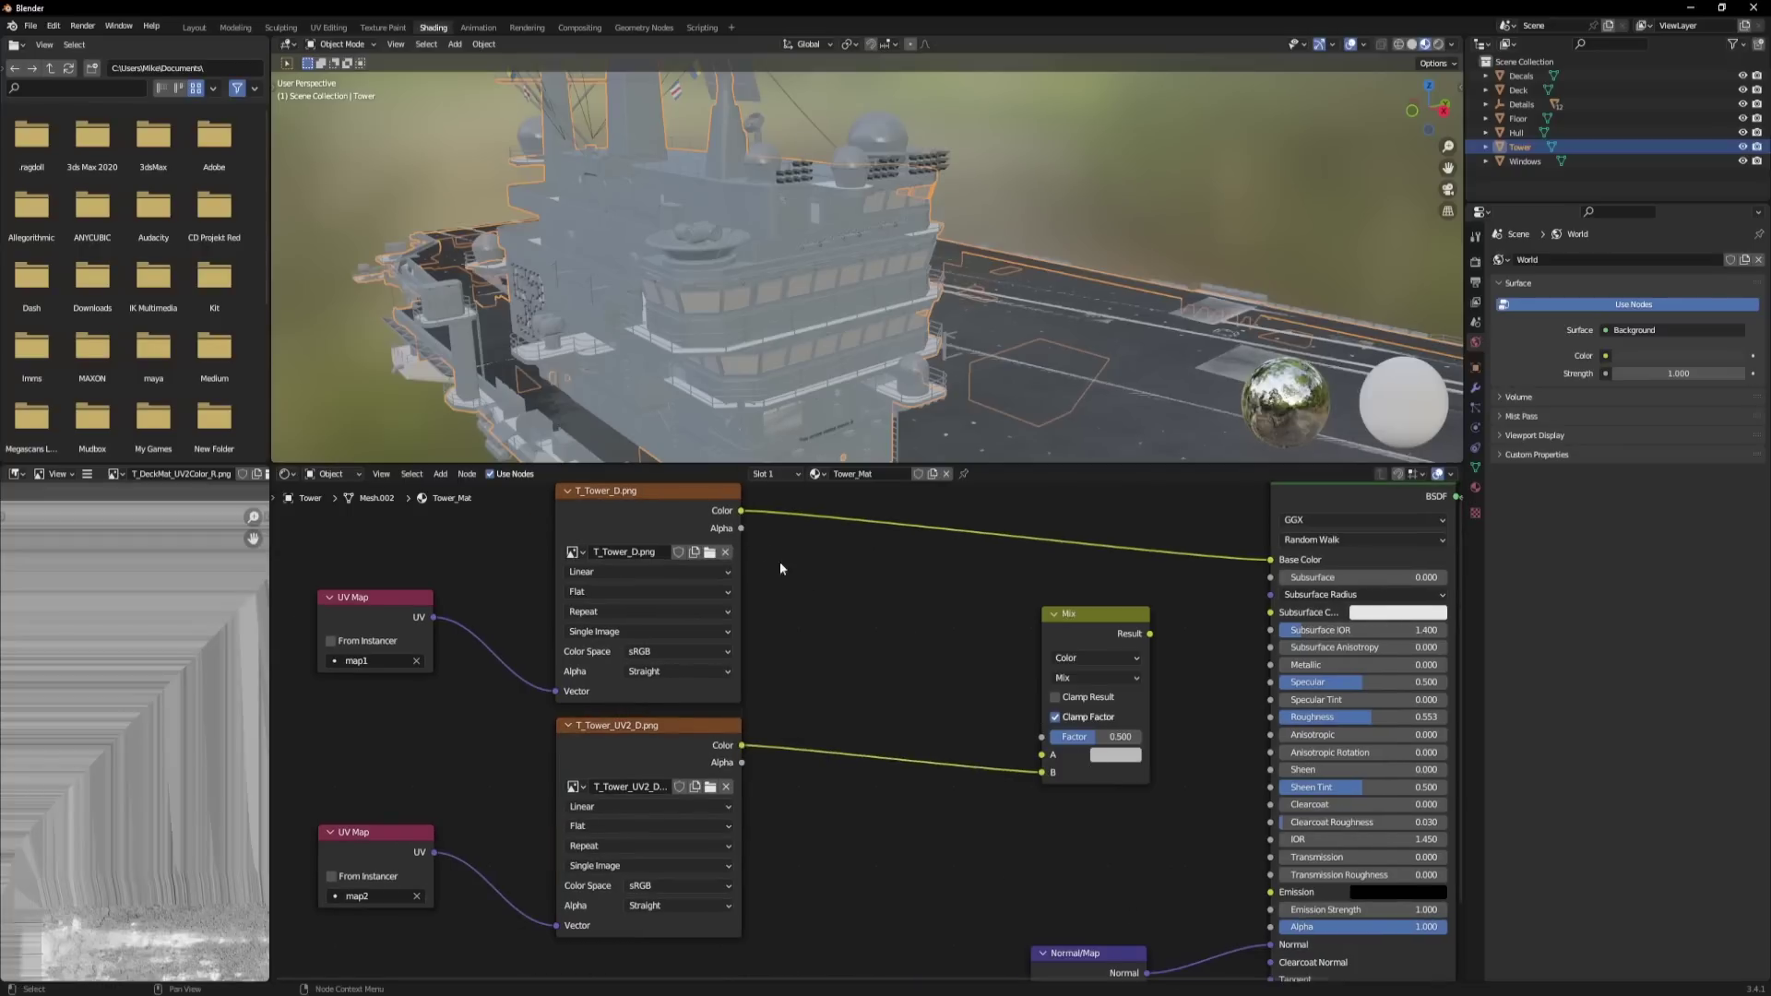
drag(741, 510, 1042, 755)
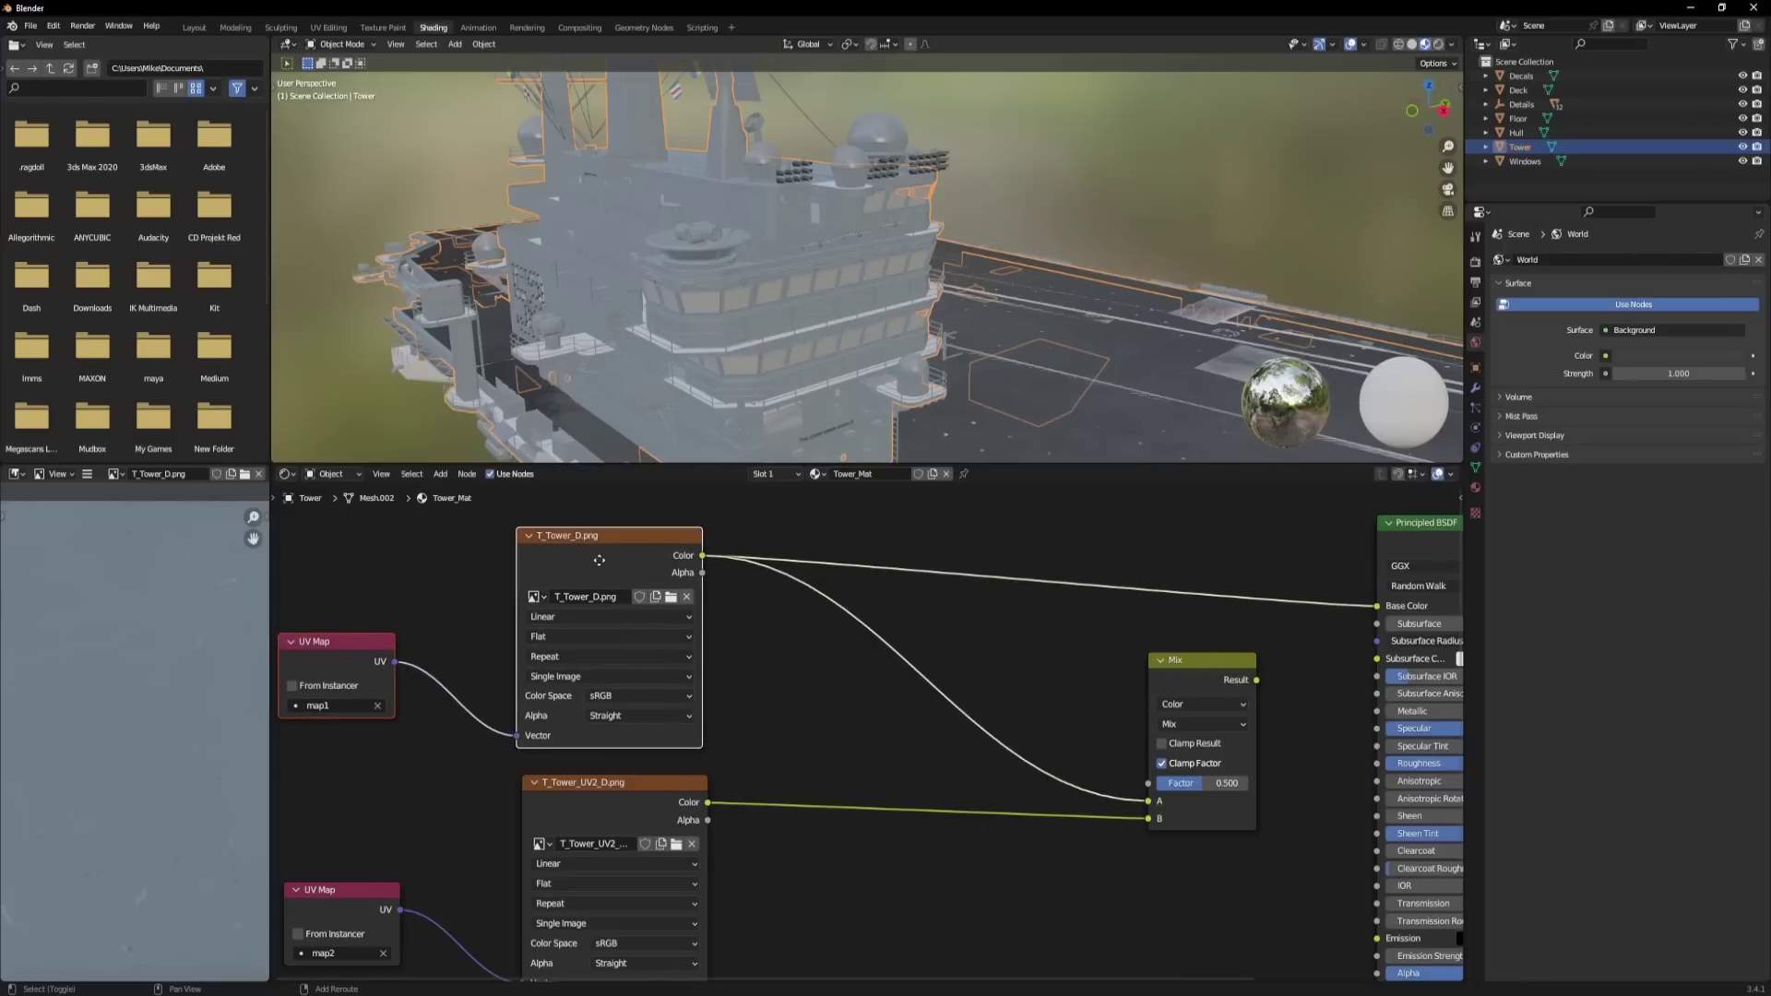
Duplicate the T_Tower_D.png texture with its UV Map node and load T_Tower_UV2_Mask.png from the PNG_Maps folder into the copy.
key(shift+d)
click(1004, 629)
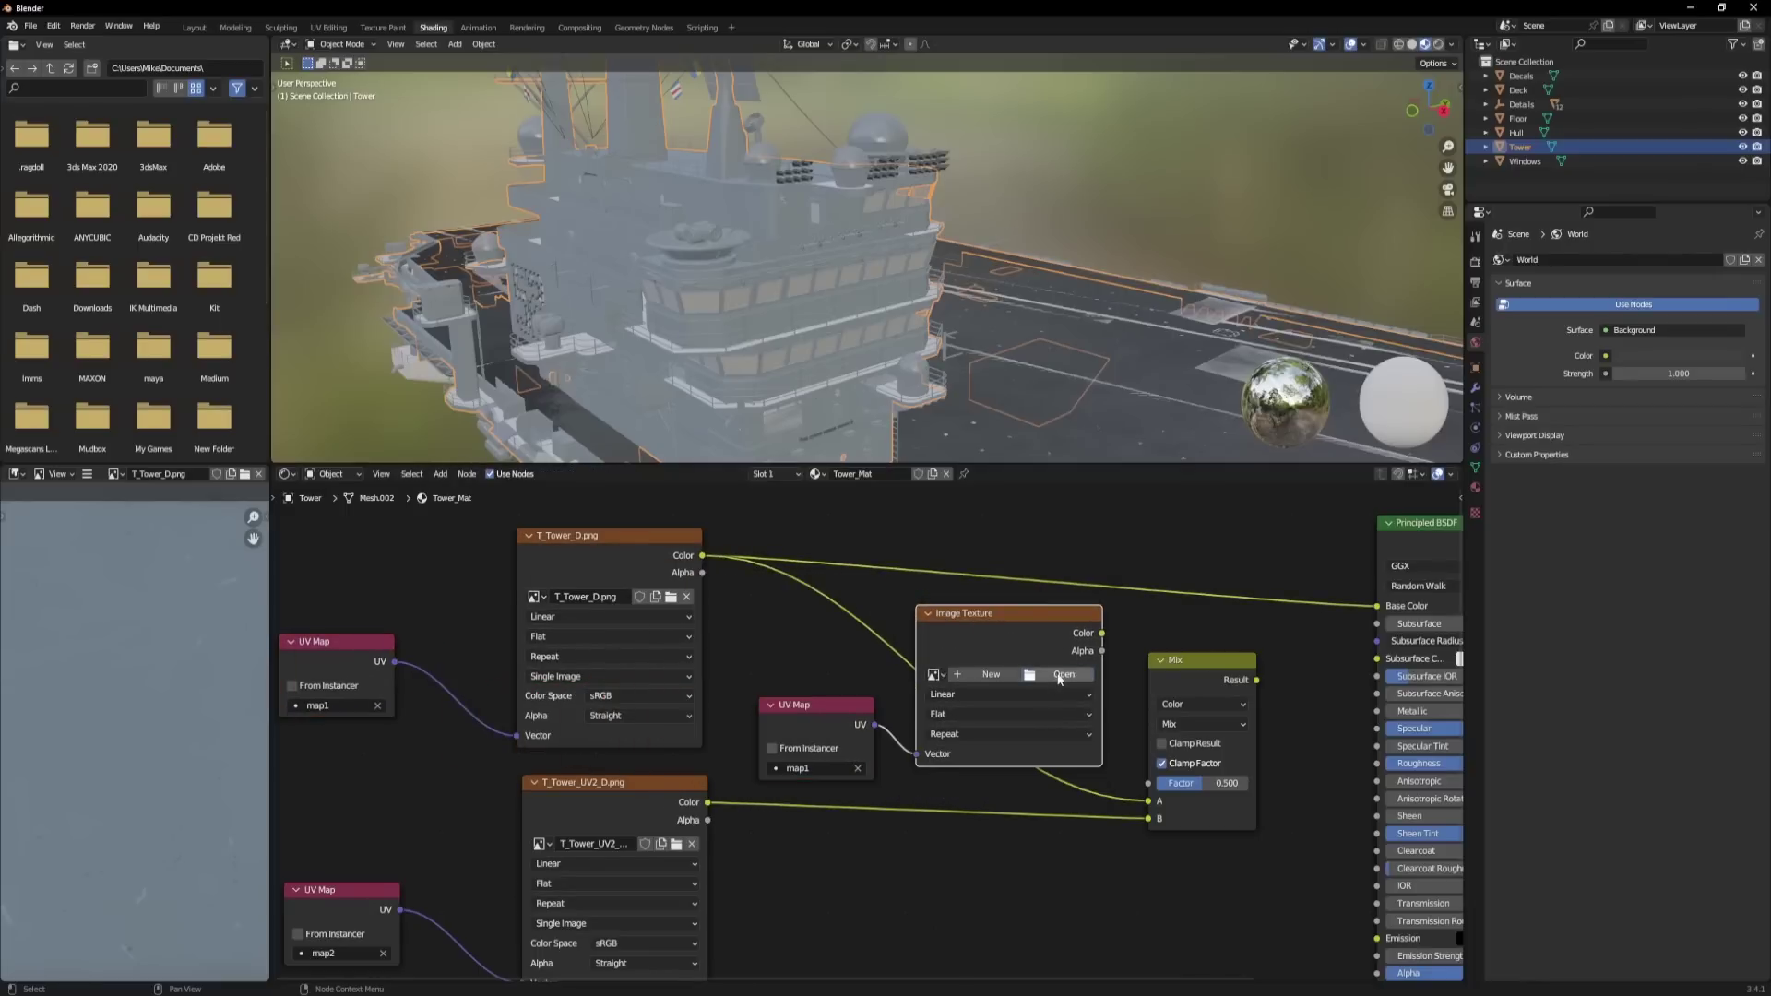
click(1059, 676)
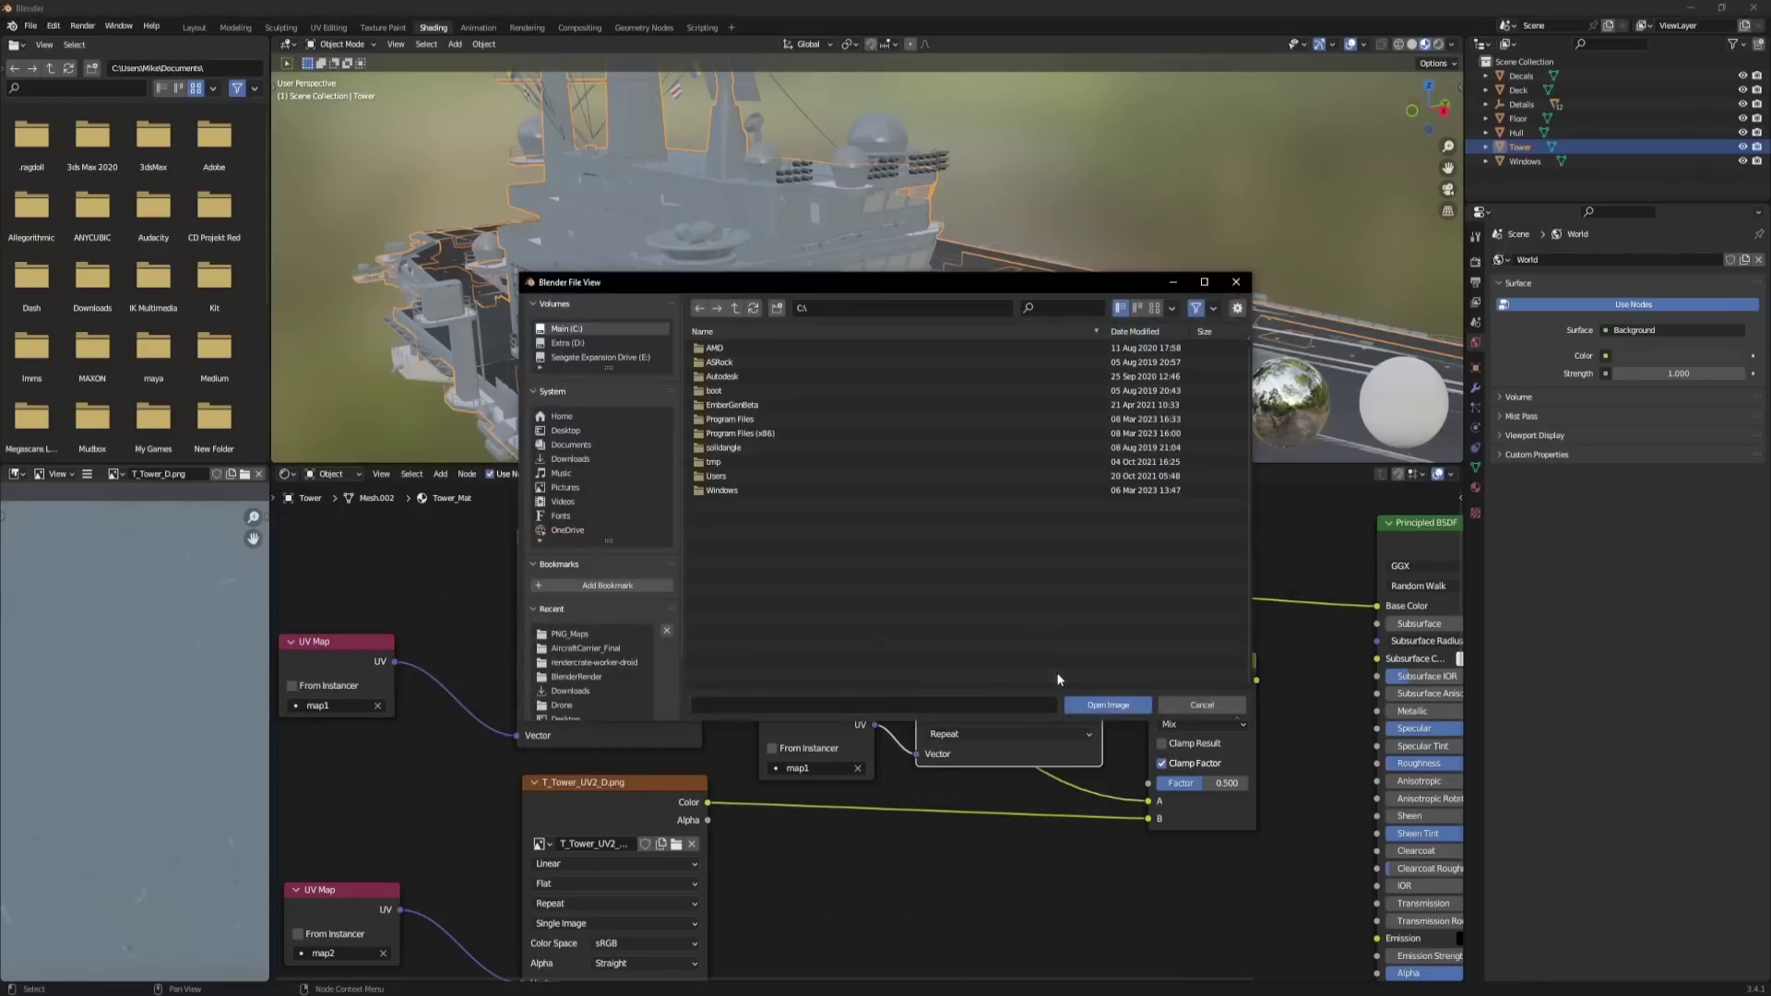
click(844, 309)
key(ctrl+v)
key(Return)
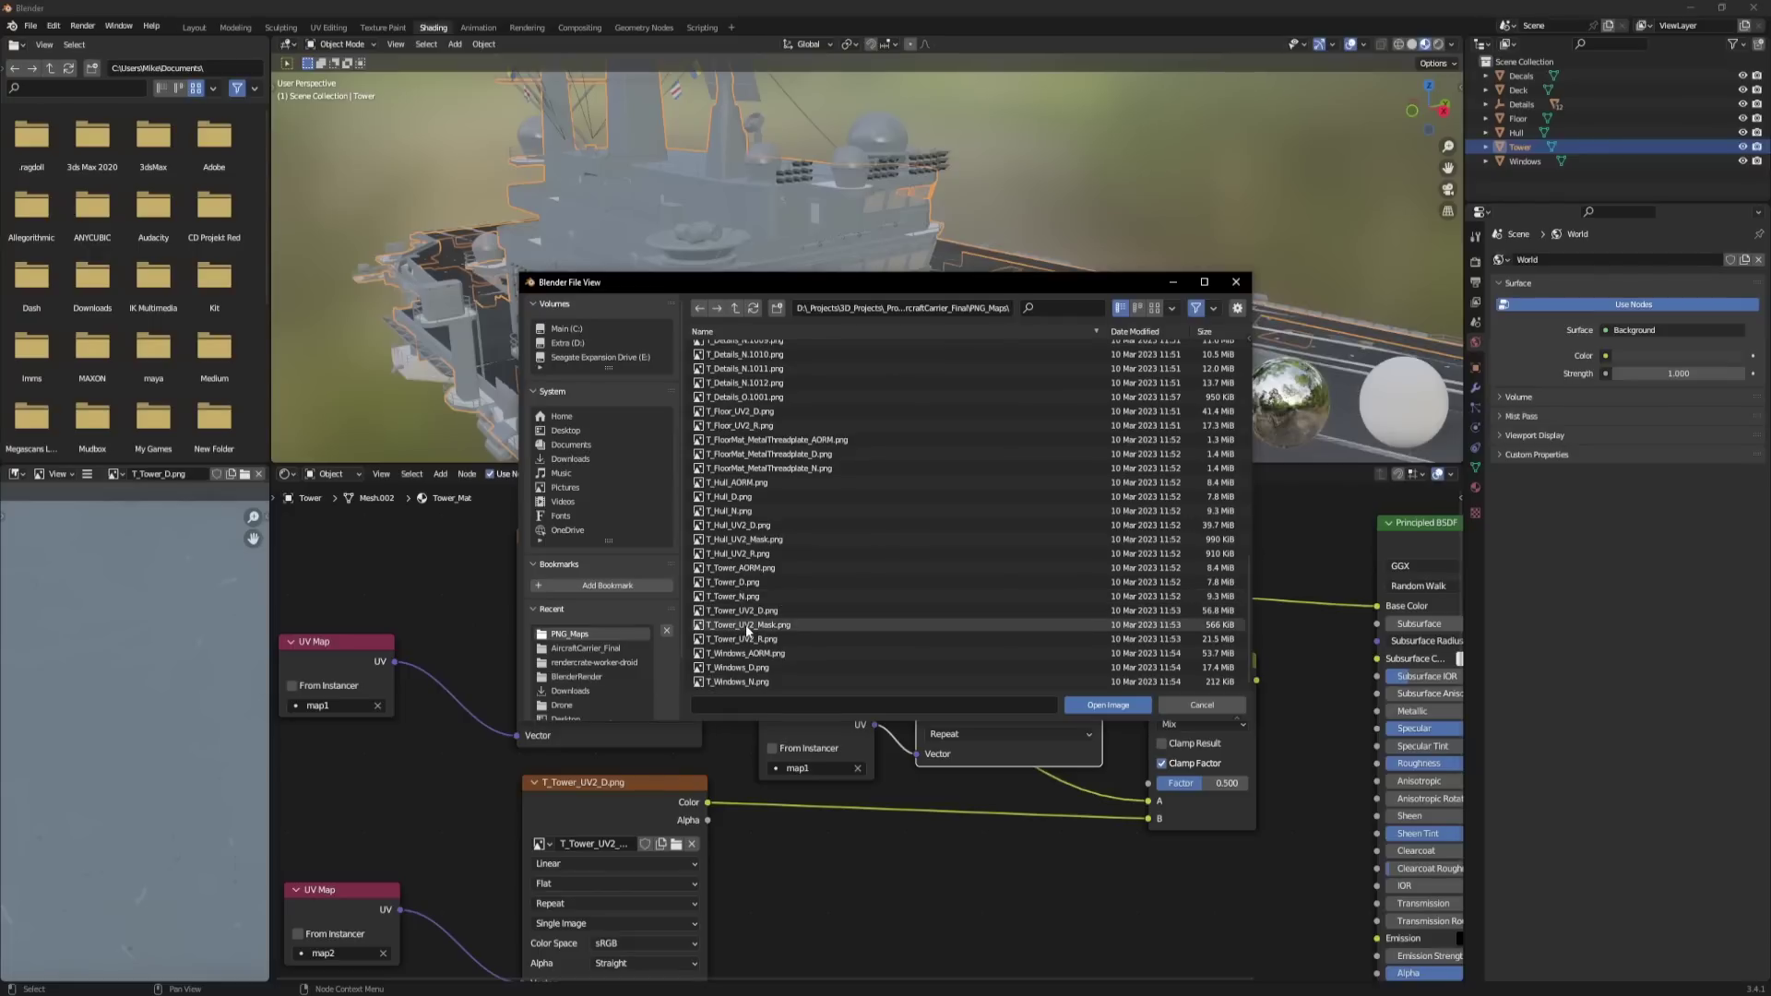
double_click(747, 626)
Set the T_Tower_UV2_Mask.png texture's color space to Non-Color and its UV Map node to map2.
click(1025, 776)
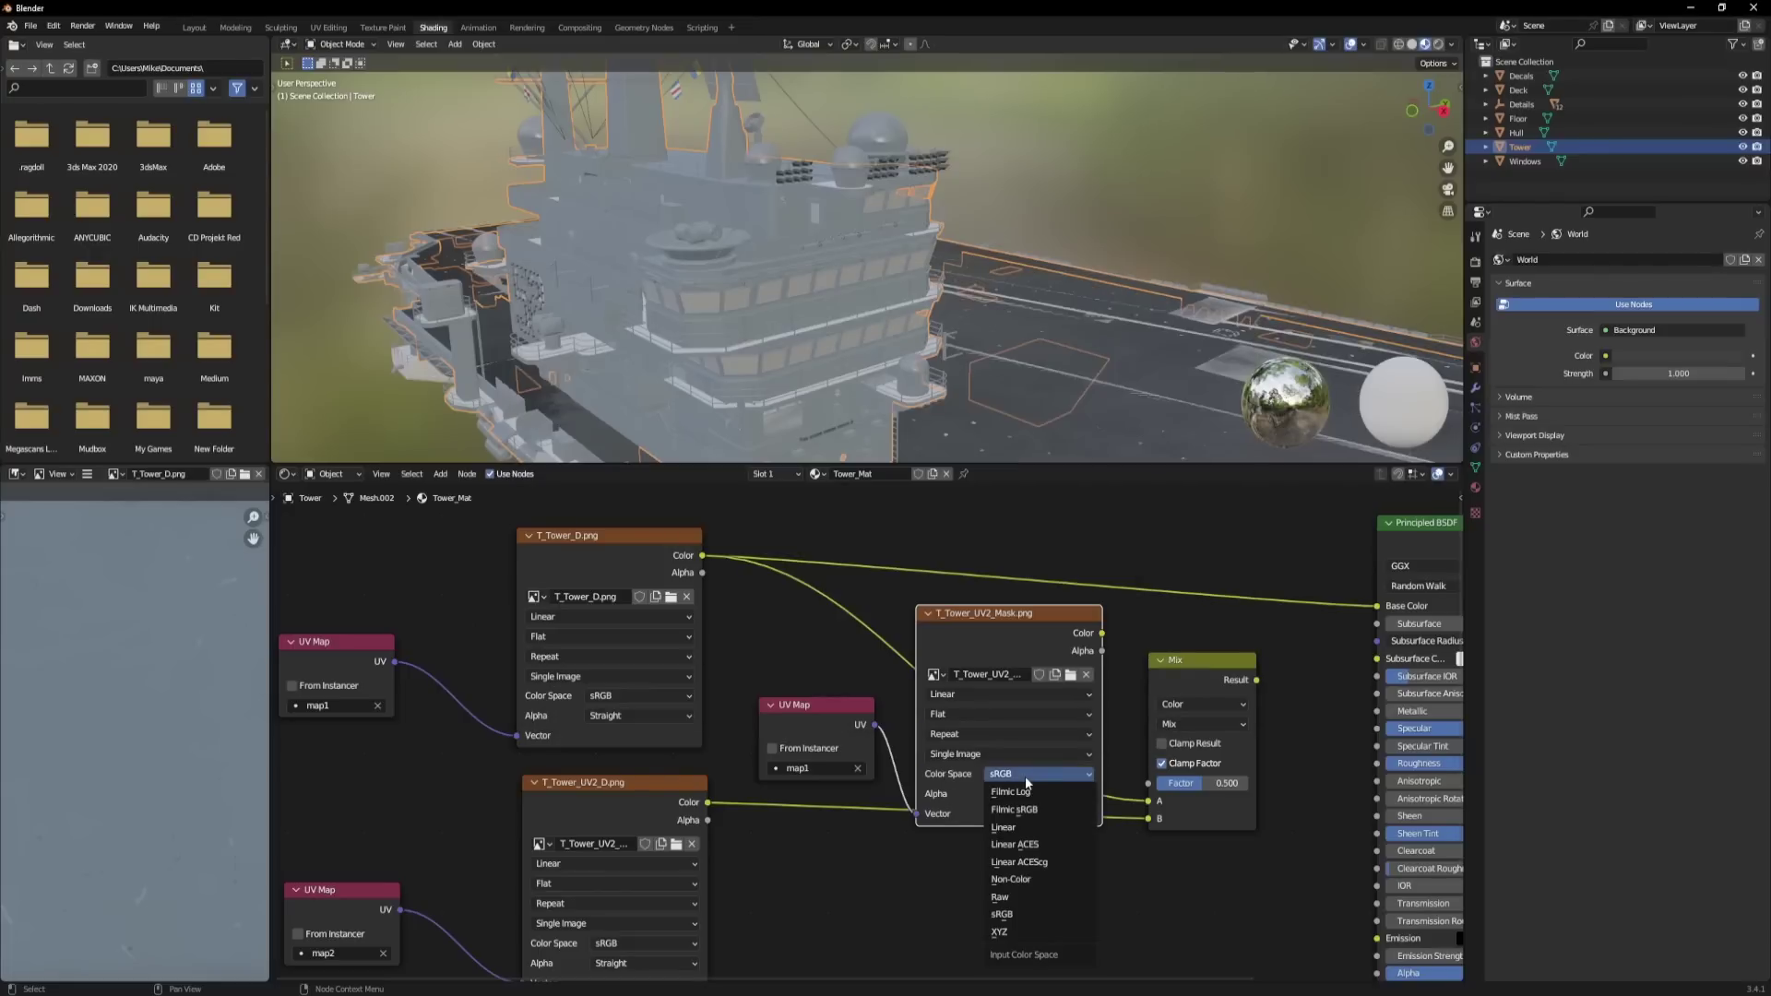
click(1042, 879)
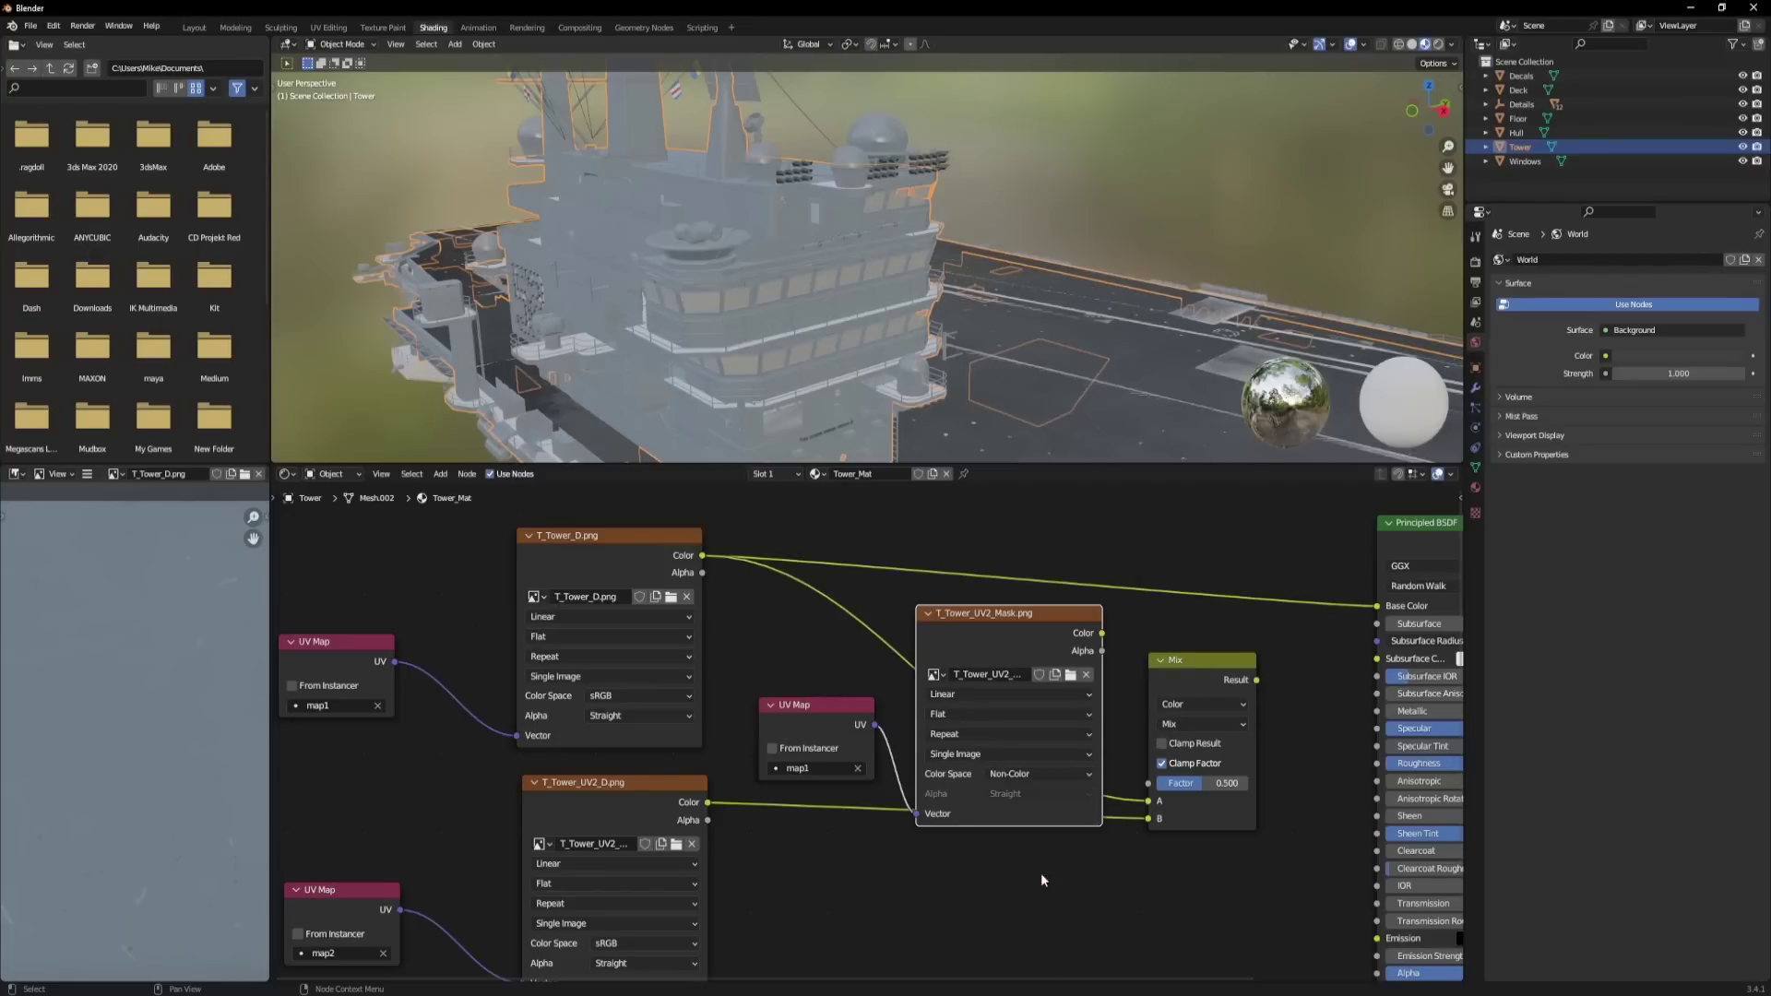
click(827, 771)
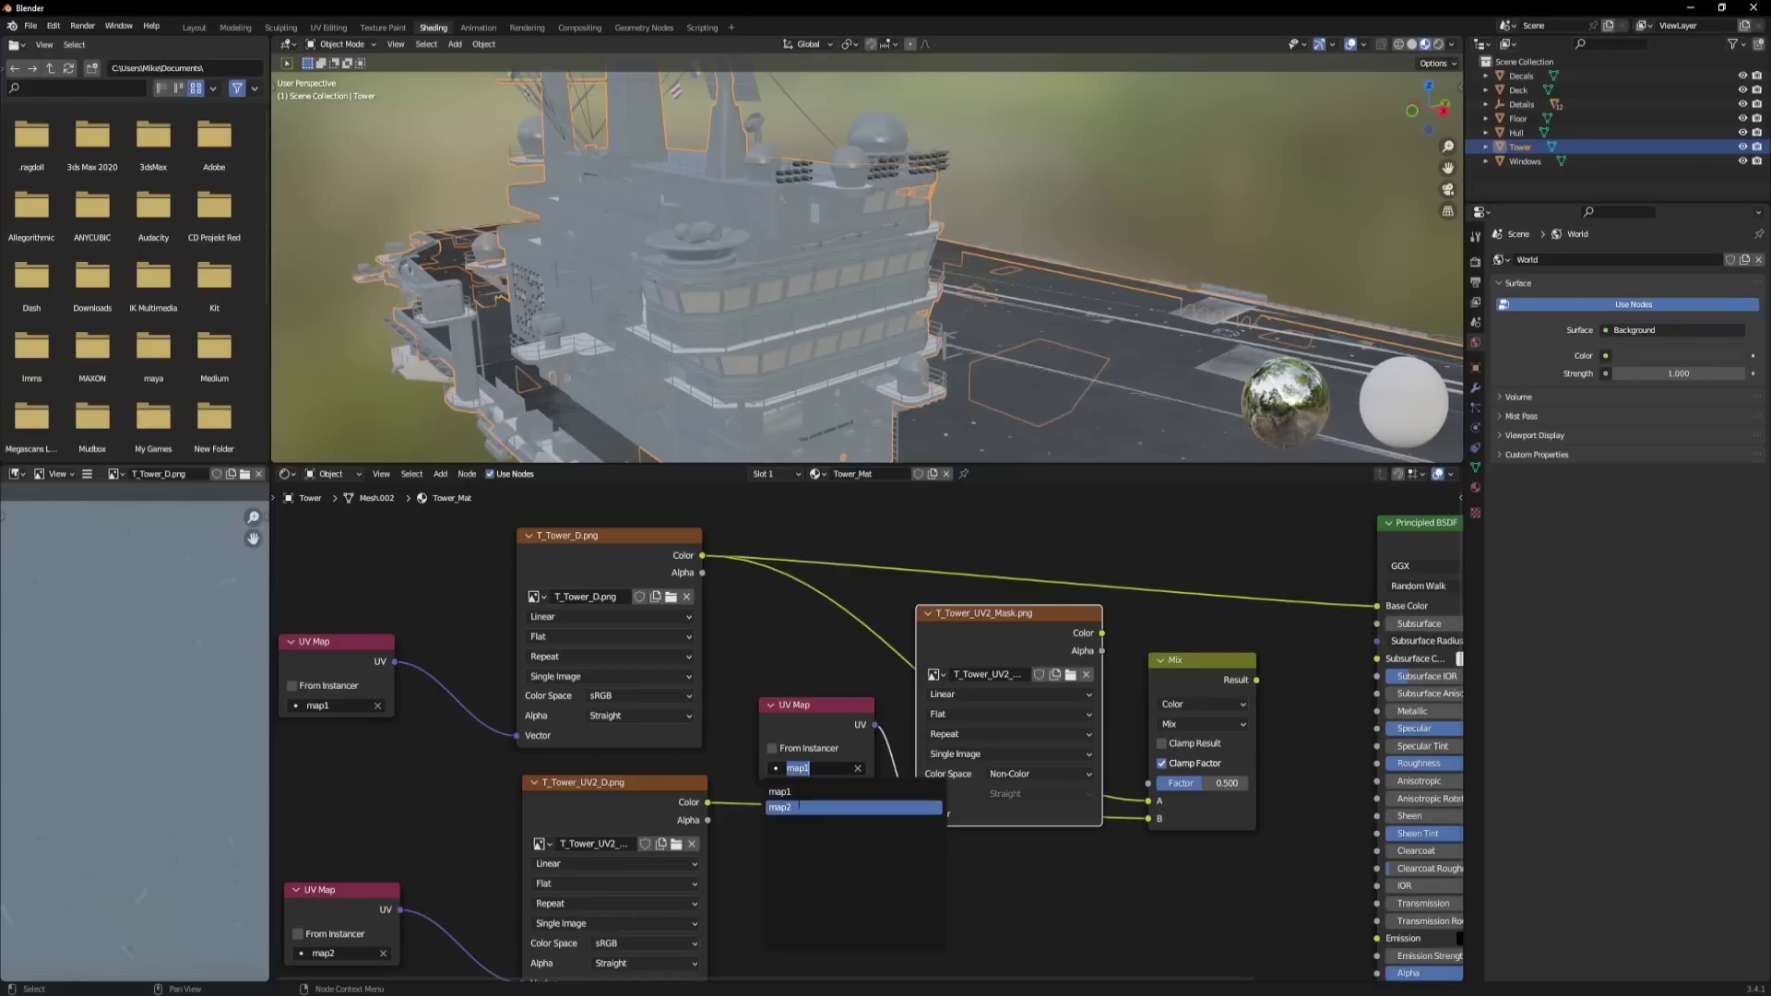
click(781, 808)
Link T_Tower_UV2_Mask.png's Color to the Mix Factor and the Mix Result to Base Color, and collapse and reposition the mask node.
drag(1101, 633, 1149, 783)
middle_drag(1274, 686, 1193, 693)
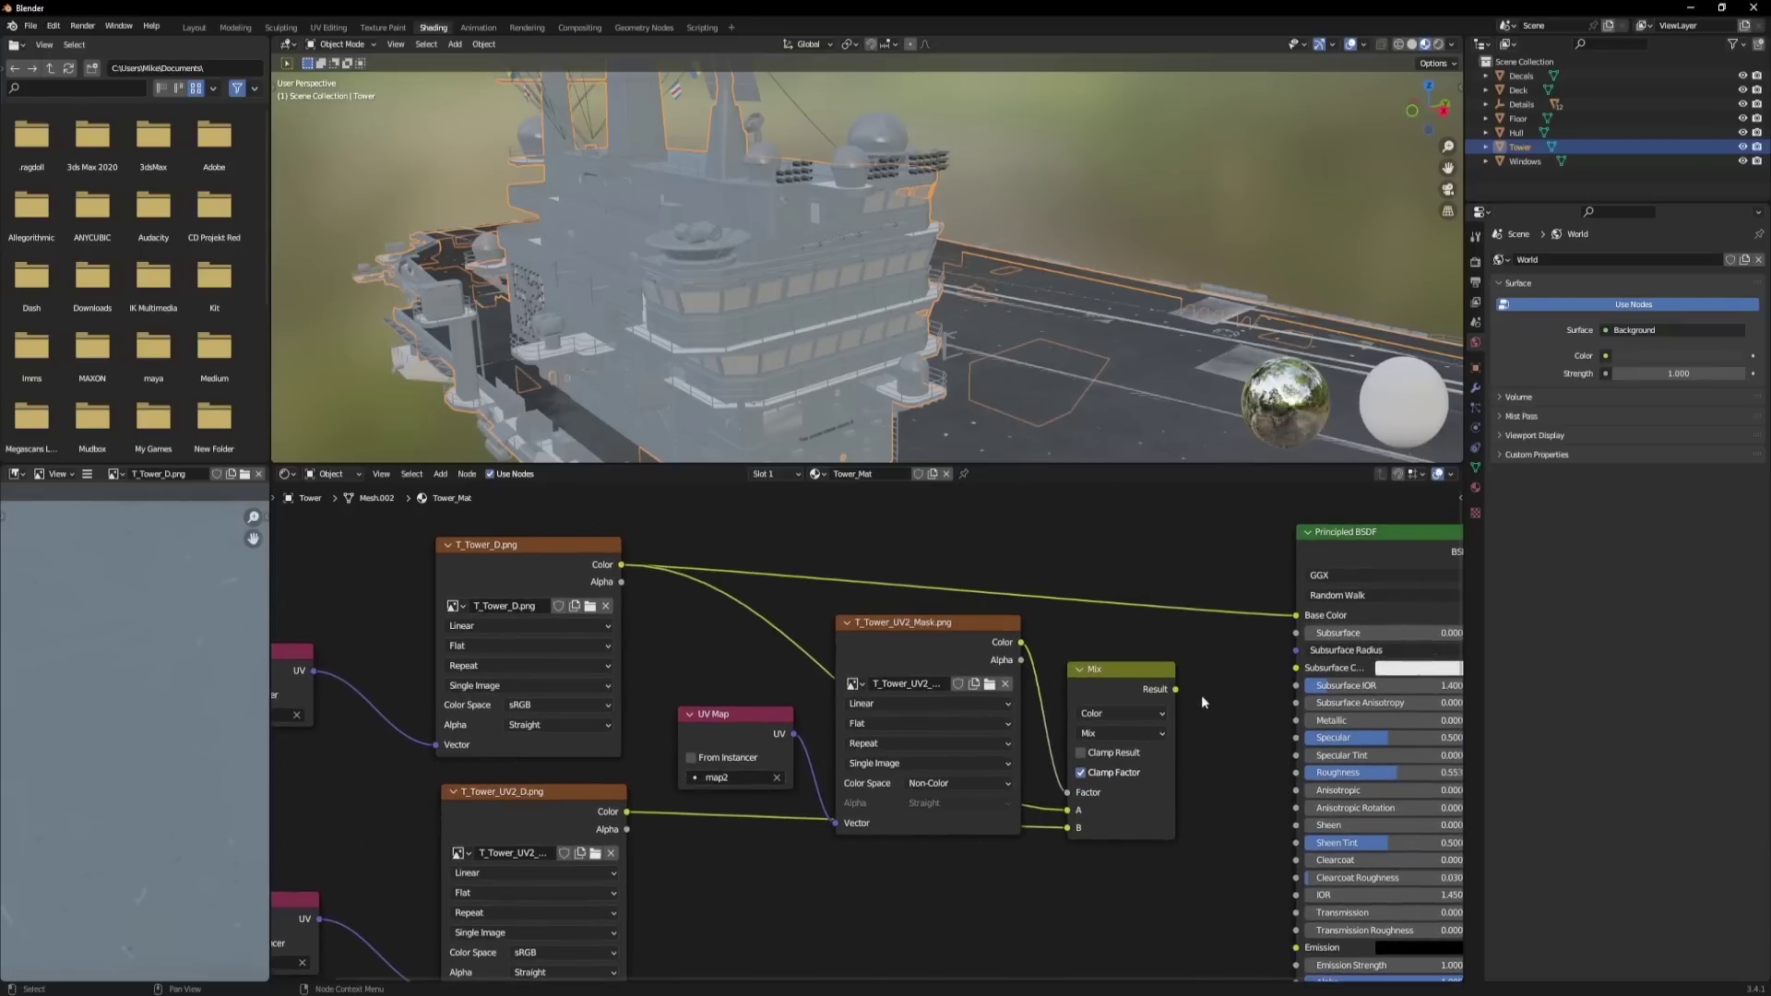
drag(1176, 693, 1296, 615)
click(846, 621)
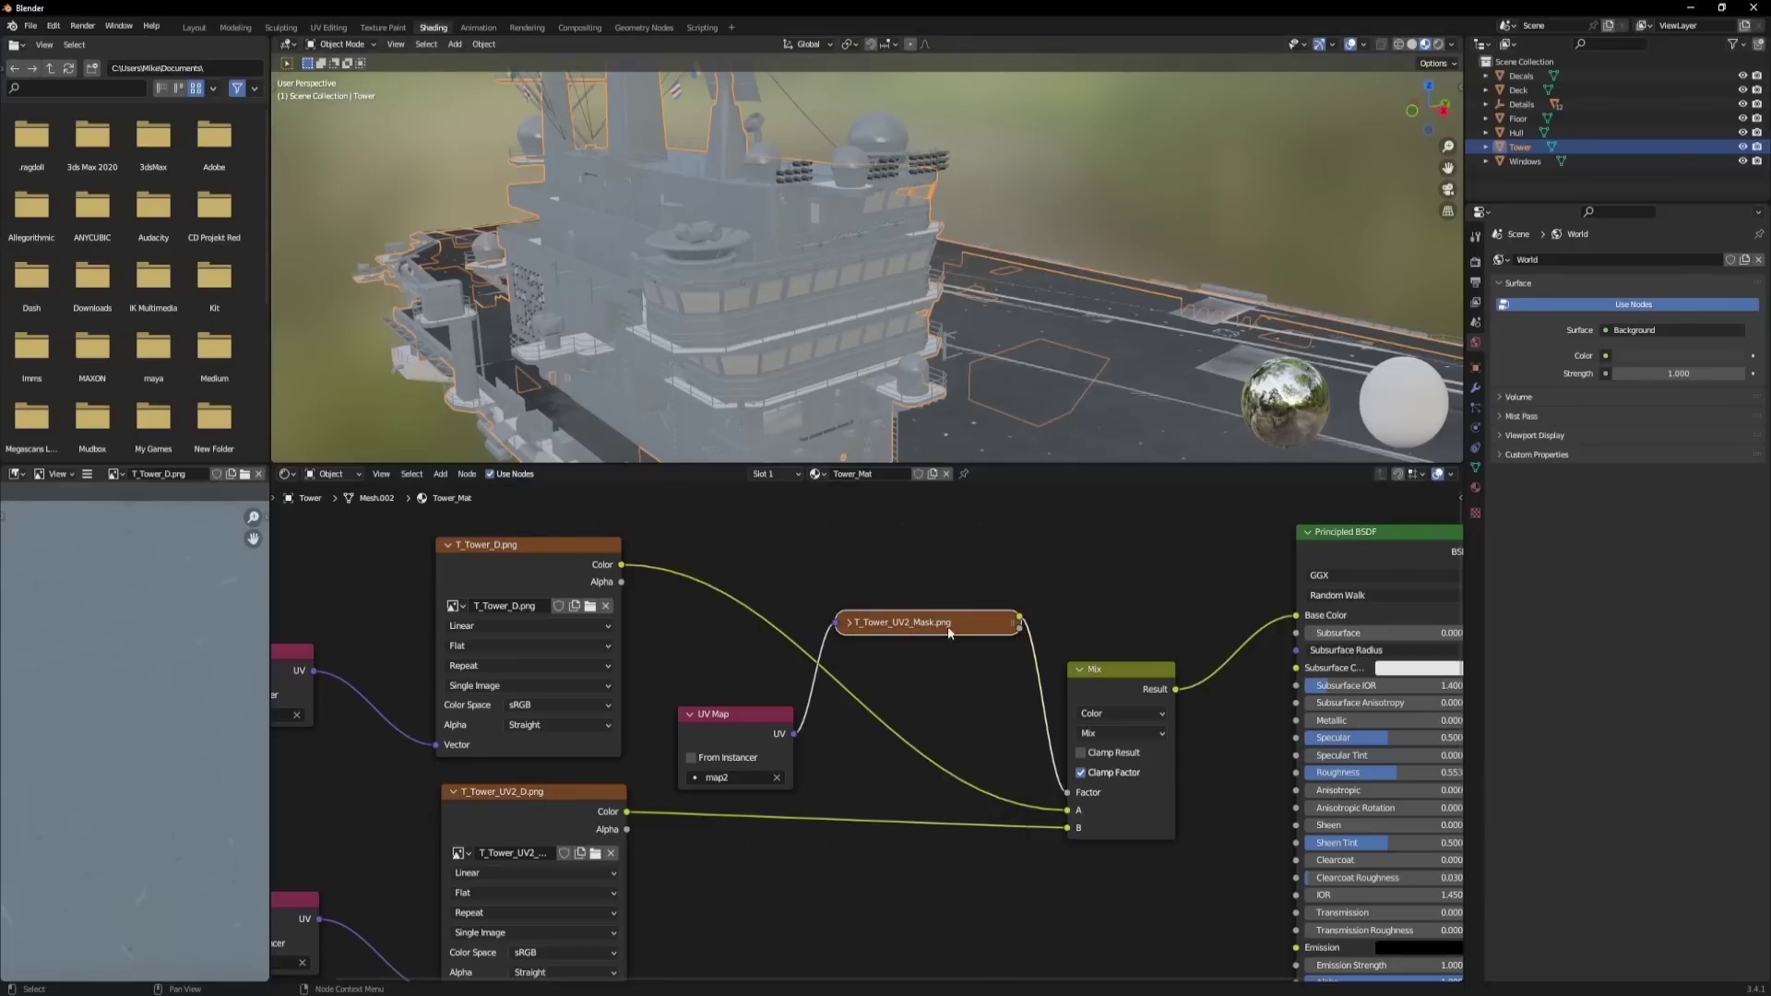
drag(952, 635, 936, 652)
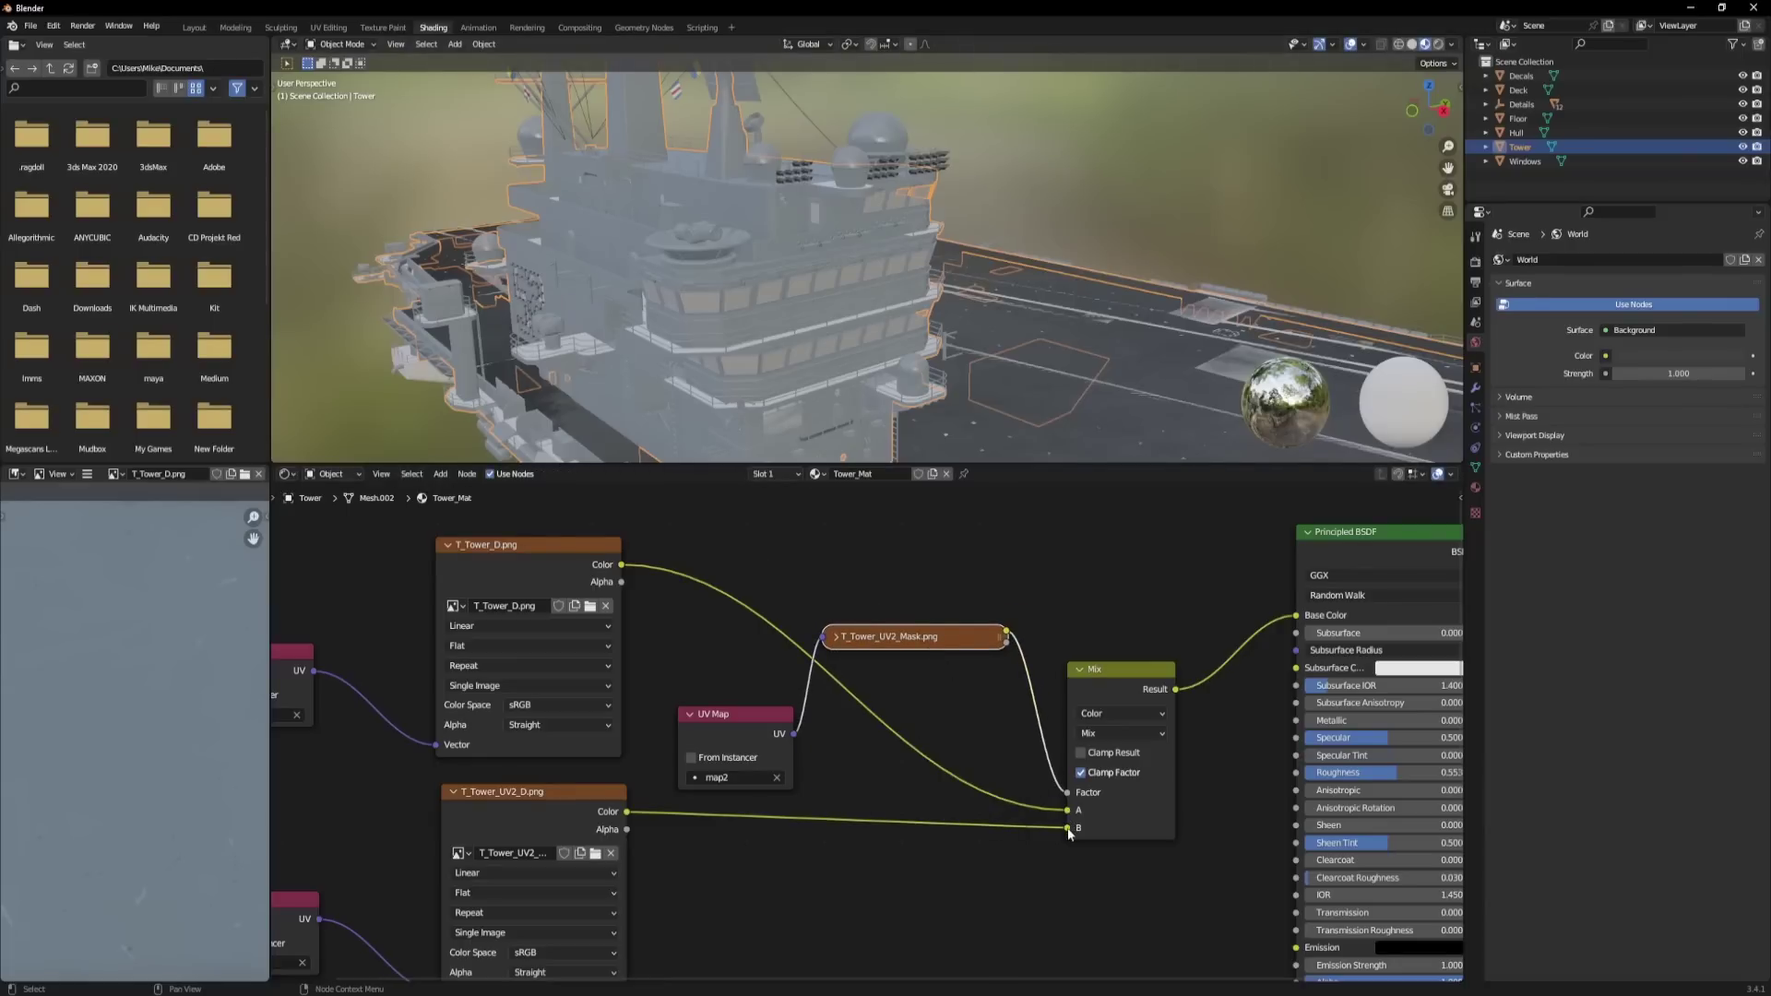
Detach T_Tower_UV2_D.png's Color link from the Mix node's B input and reconnect it.
mouse_move(1068, 829)
mouse_down()
mouse_move(1040, 830)
mouse_move(1061, 826)
mouse_up()
drag(626, 812, 1061, 821)
drag(1062, 826, 1068, 827)
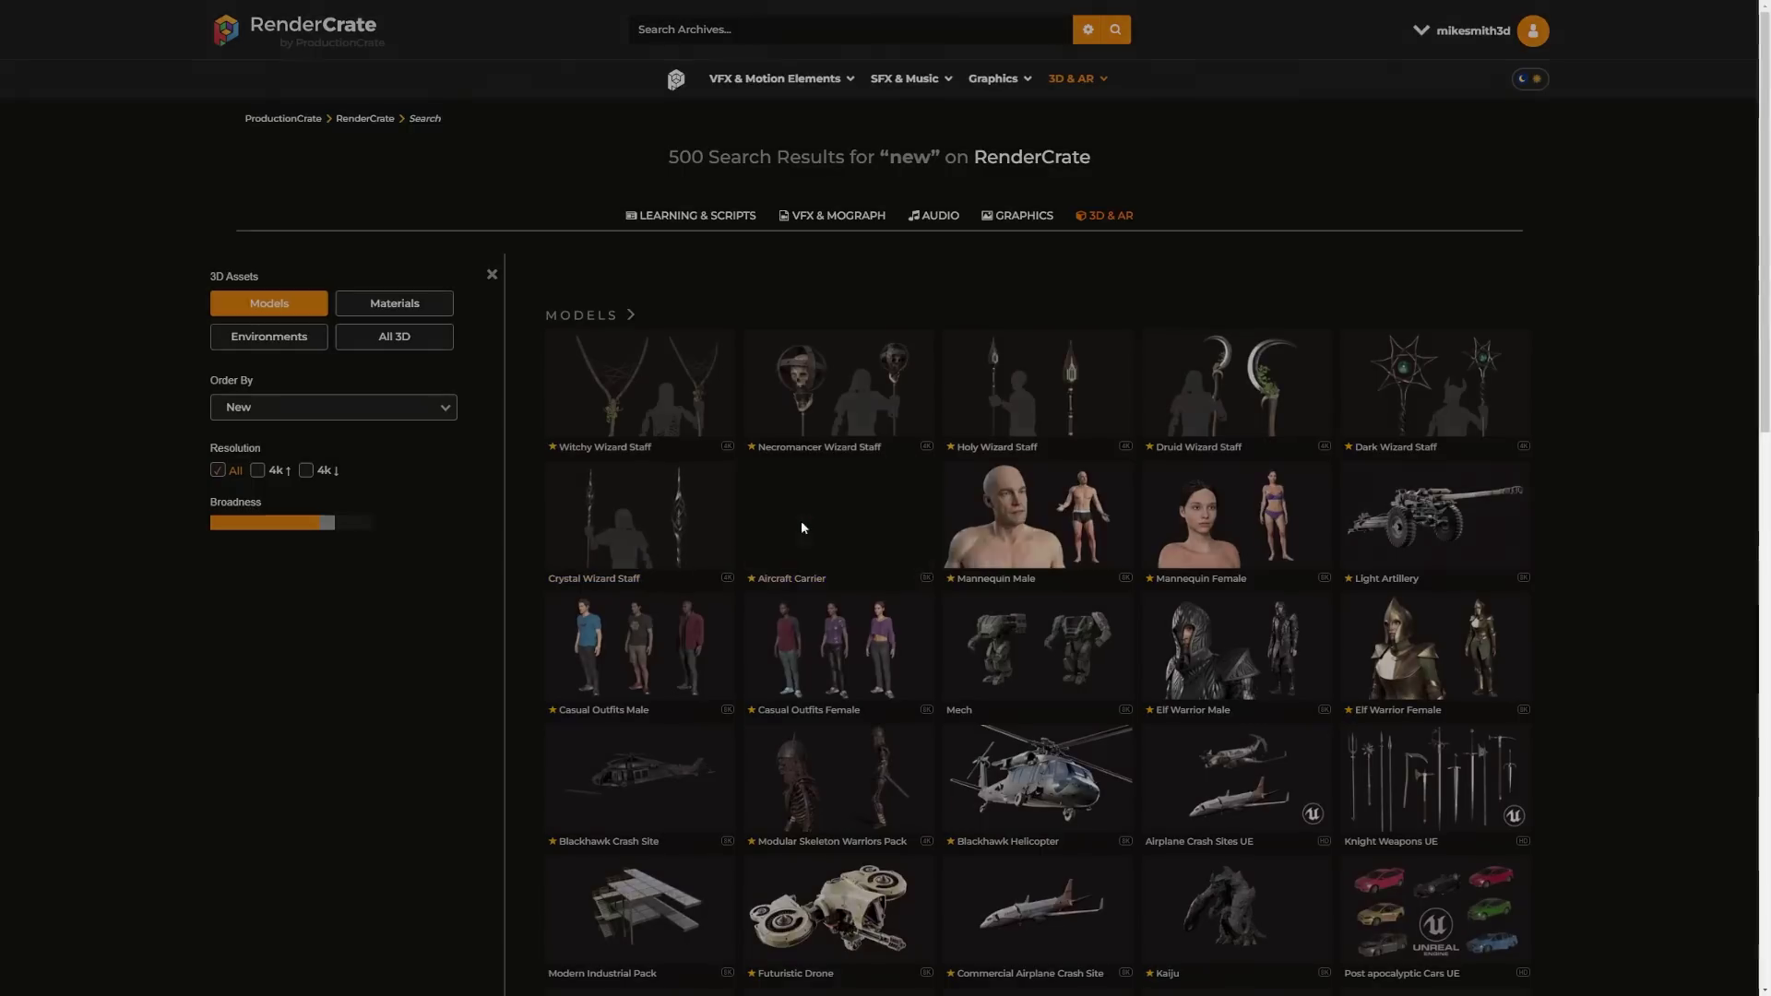
Switch to the RenderCrate website and open the Aircraft Carrier model's preview and its download options.
click(802, 526)
click(846, 649)
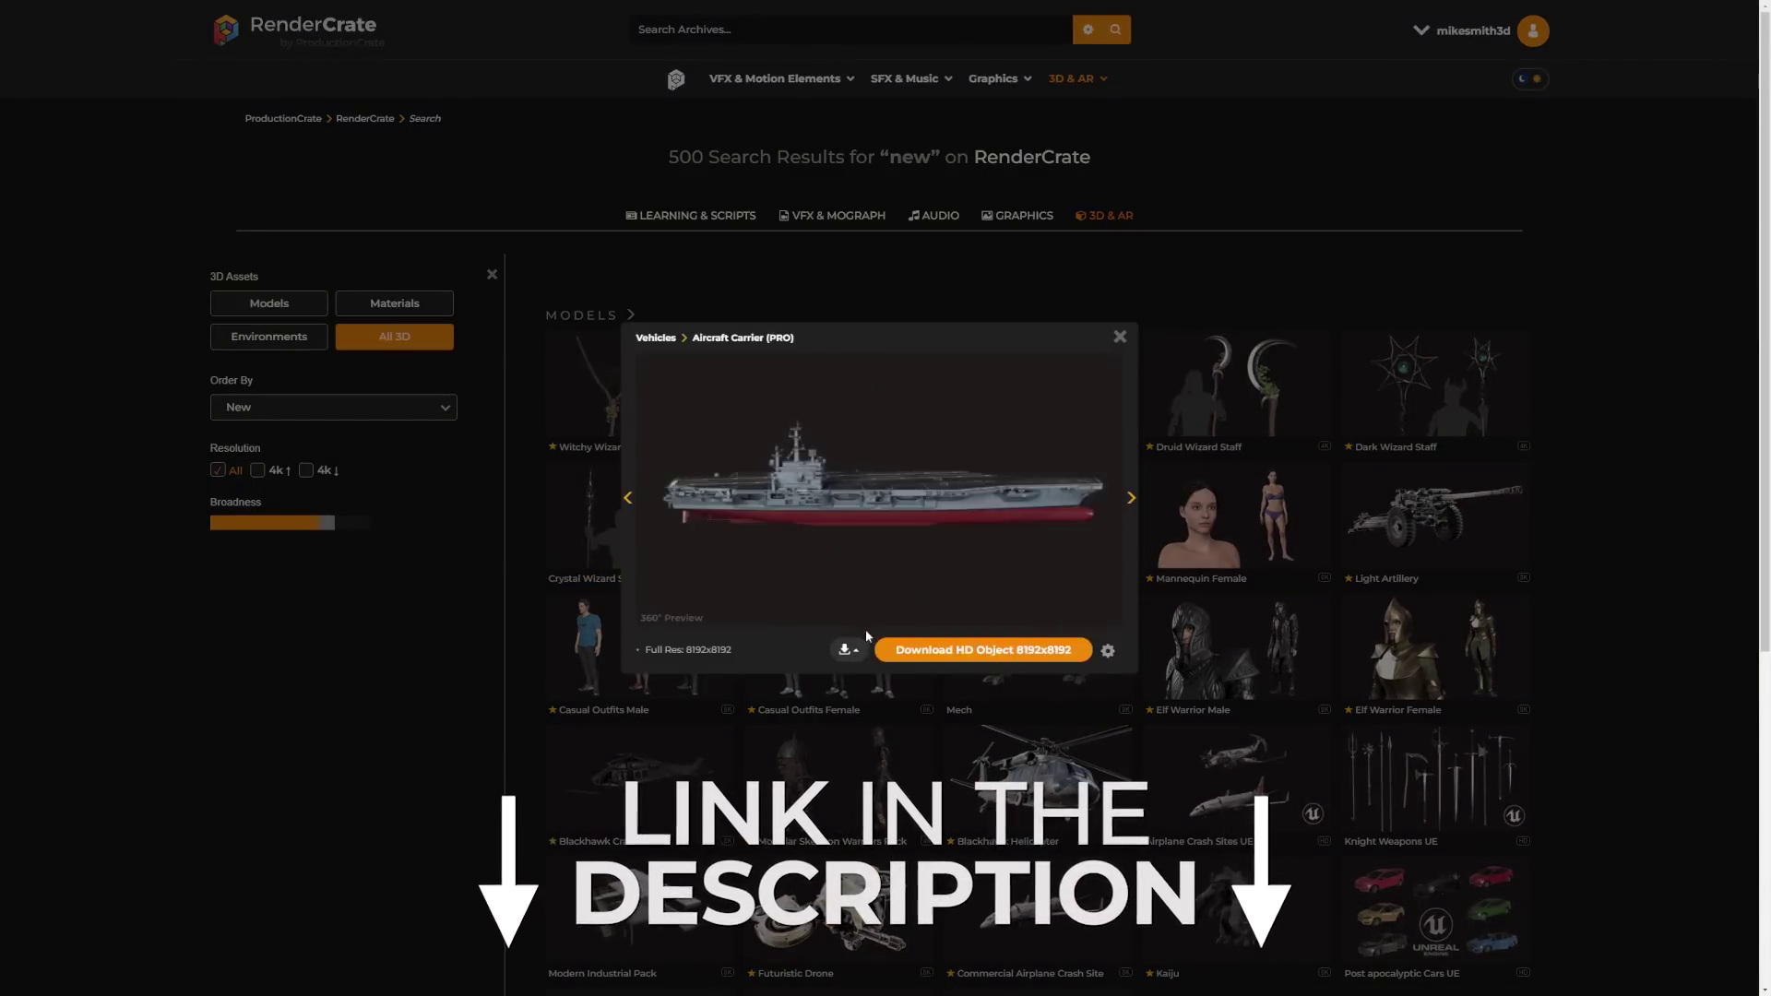
click(846, 650)
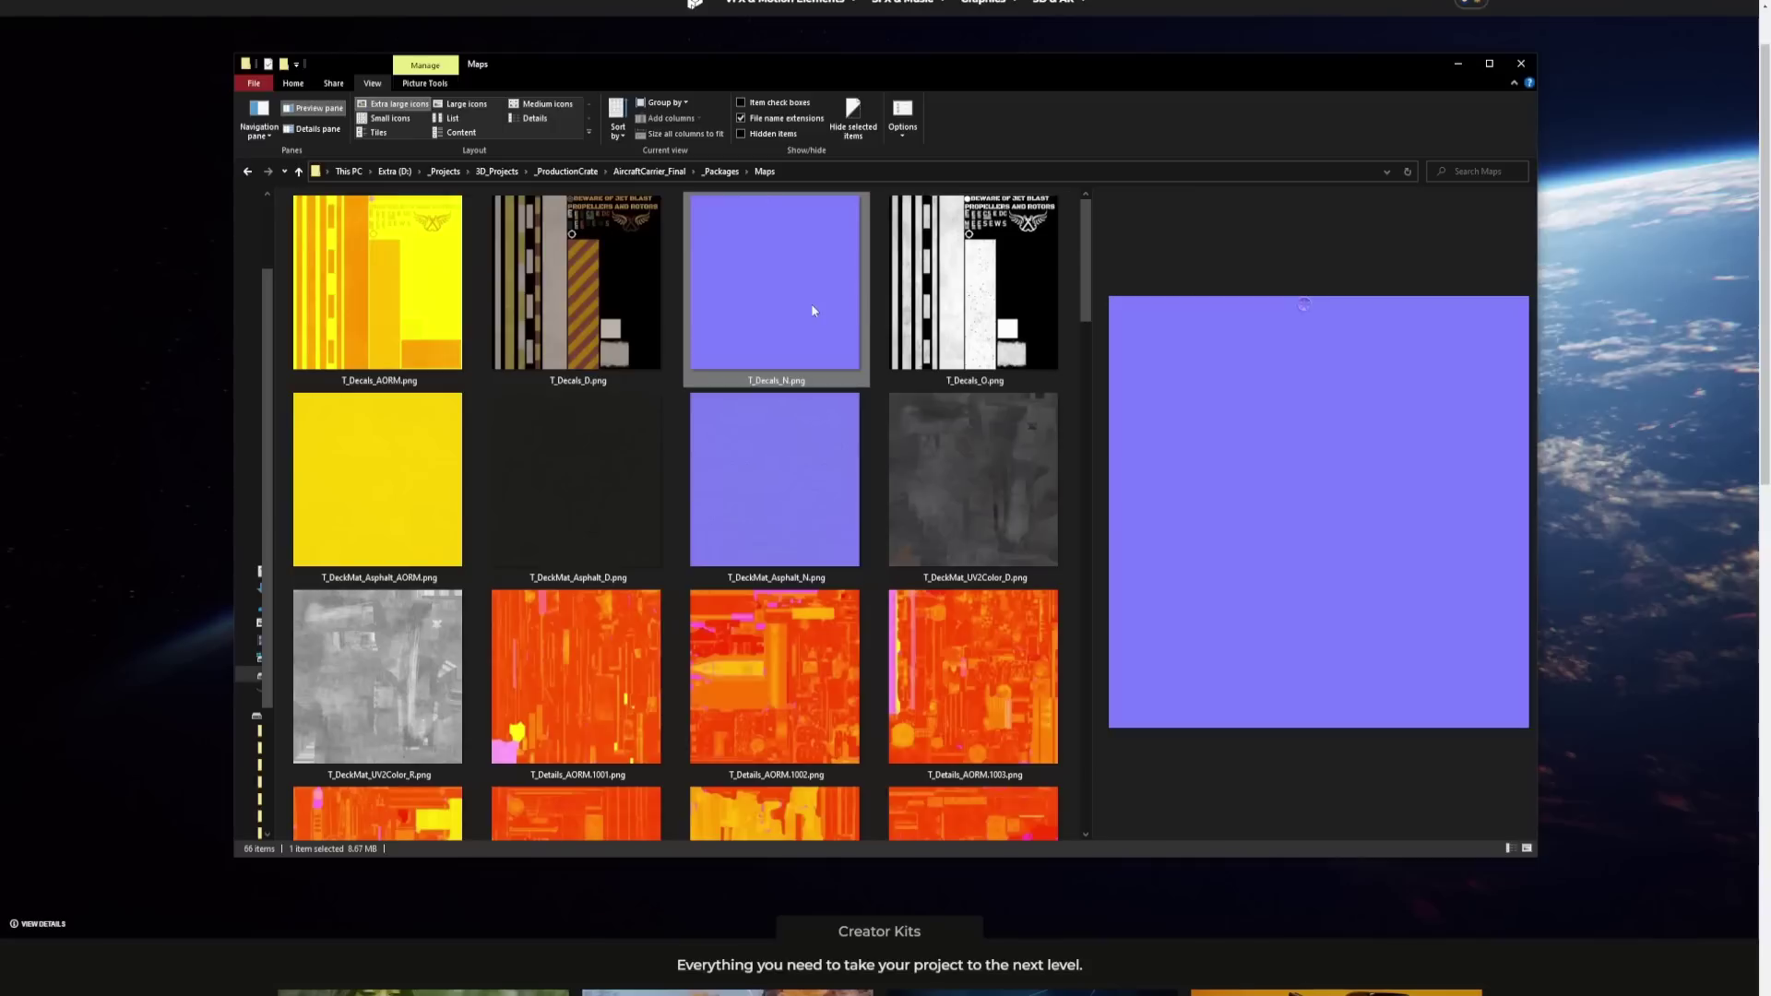
Switch to File Explorer, preview T_Decals_D.png in the Maps folder, and browse the texture maps through to the tower maps.
click(600, 288)
scroll(1046, 249, down, 10)
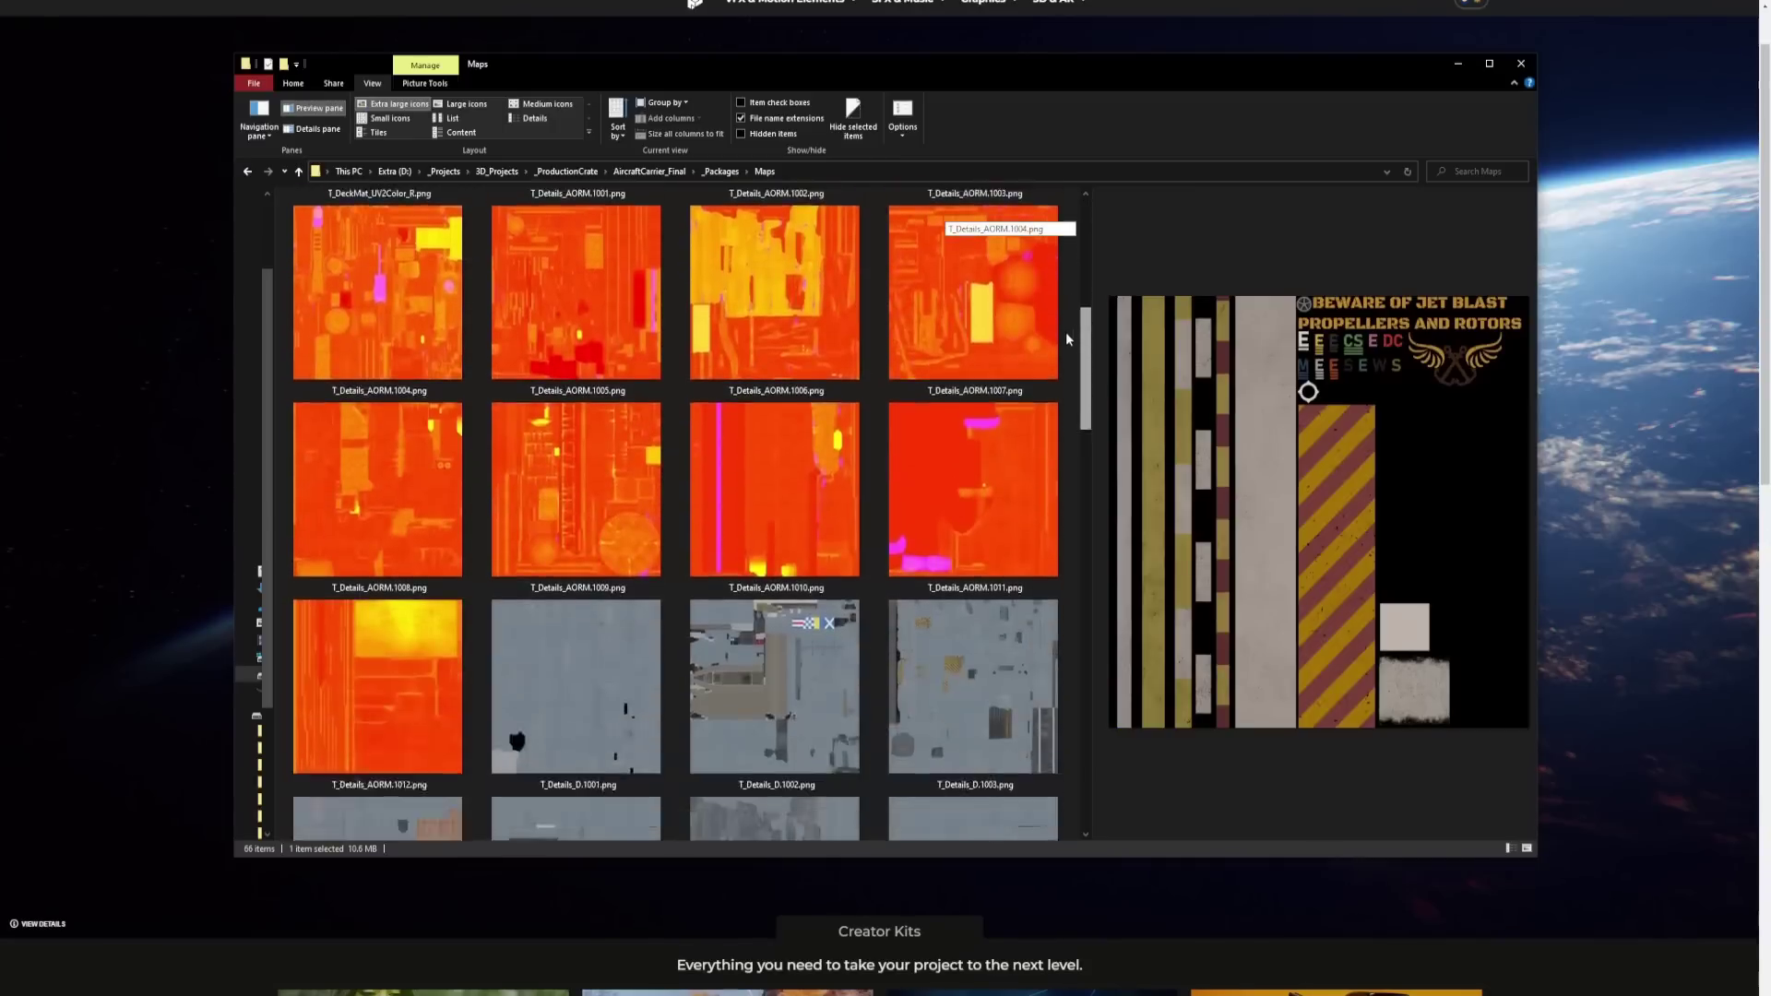
scroll(1059, 542, down, 6)
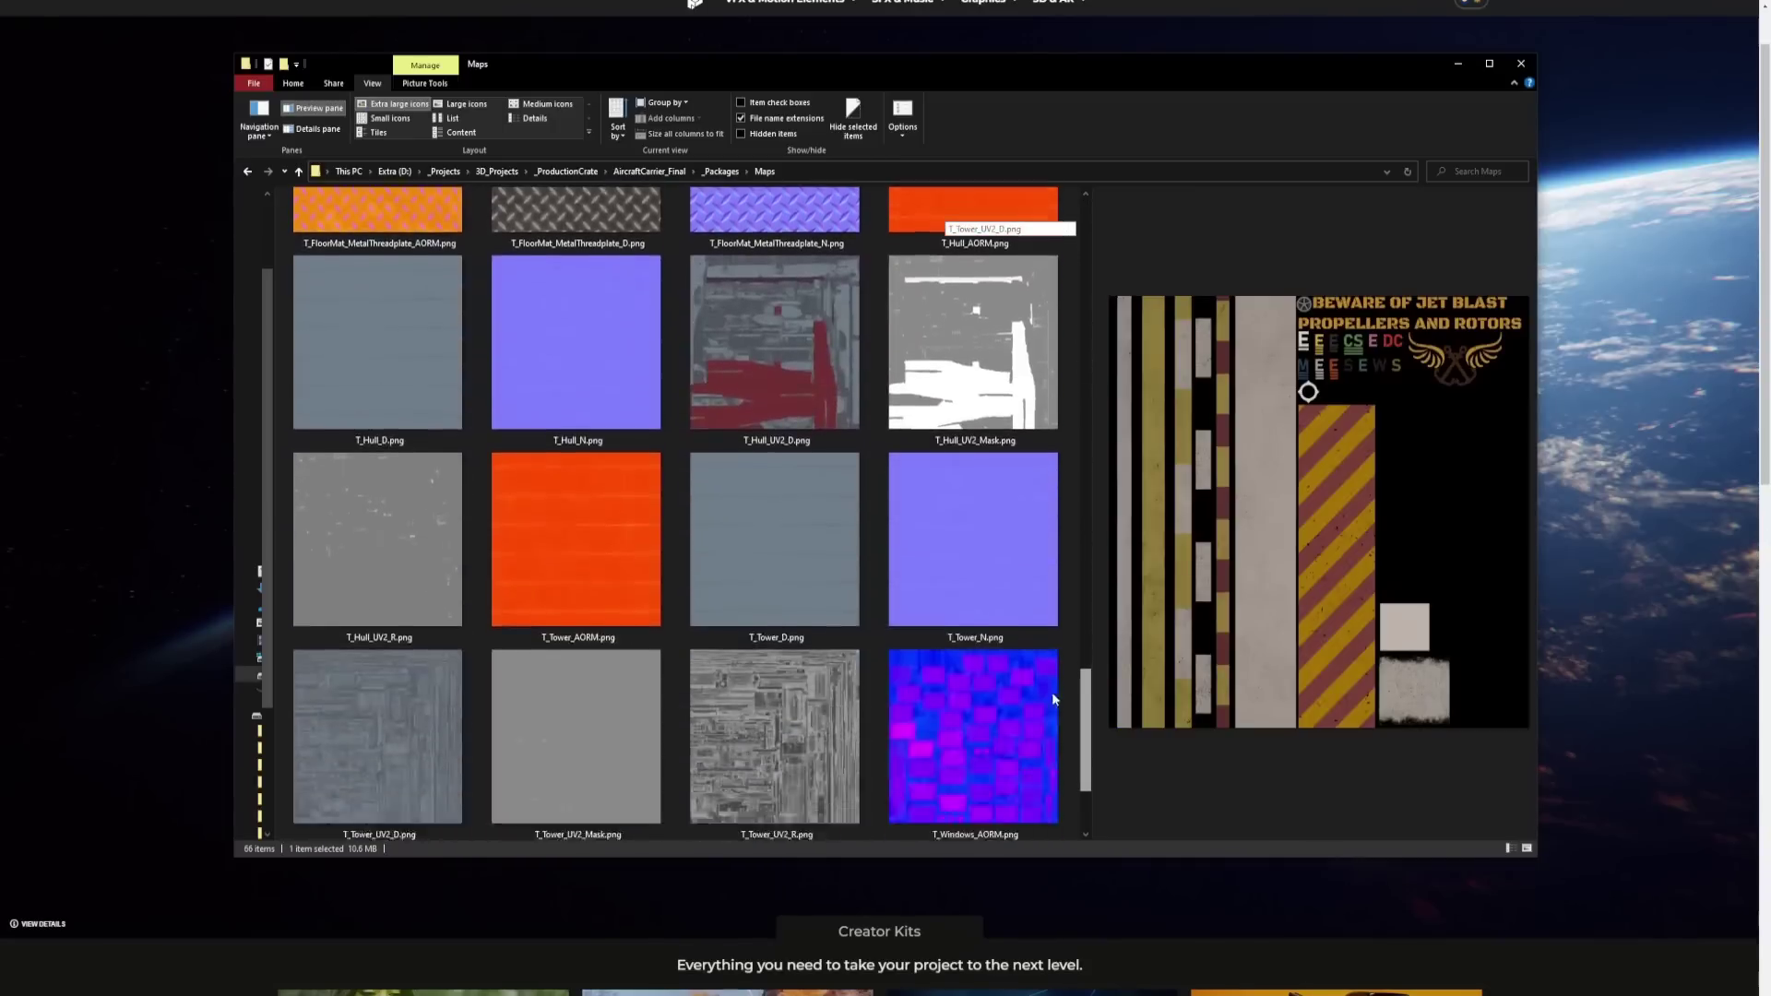